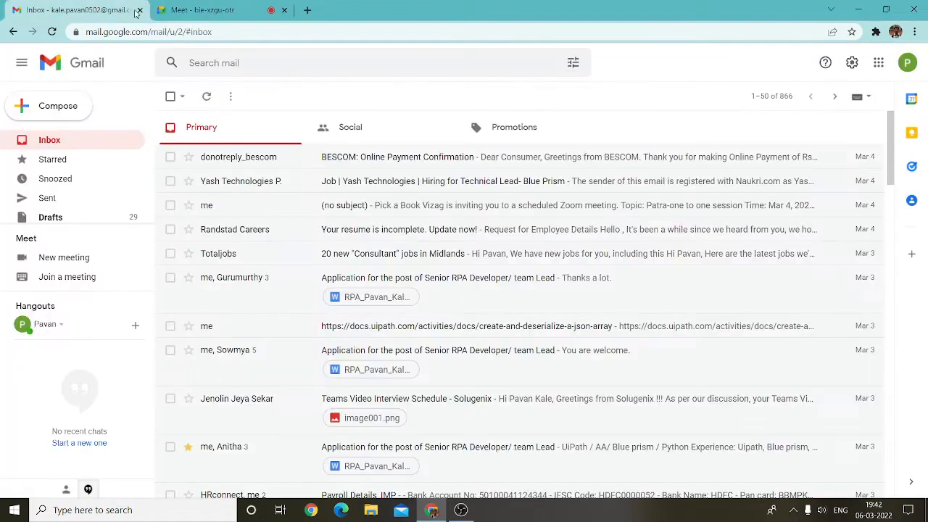
# Step: Close the Gmail tab and launch UiPath Studio by searching 'uipath' in Windows search
pyautogui.click(140, 10)
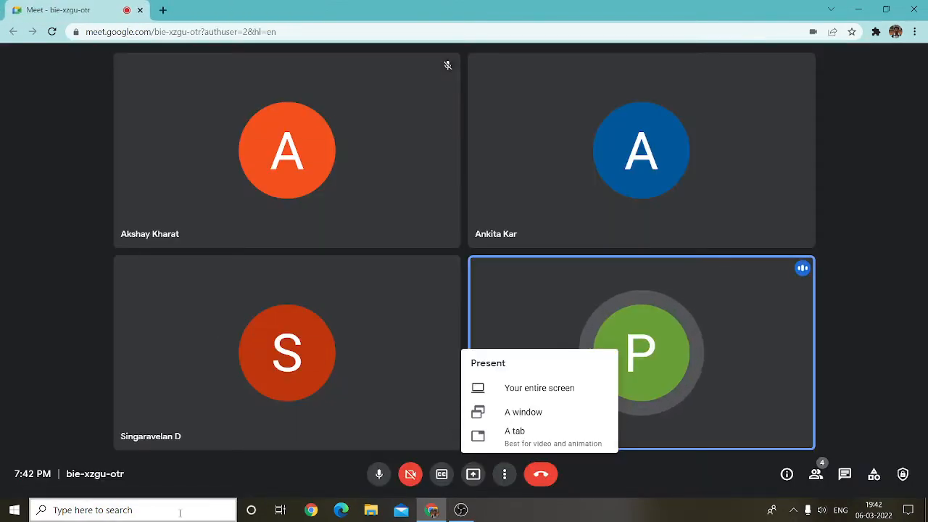
pyautogui.click(145, 509)
pyautogui.write('uipath')
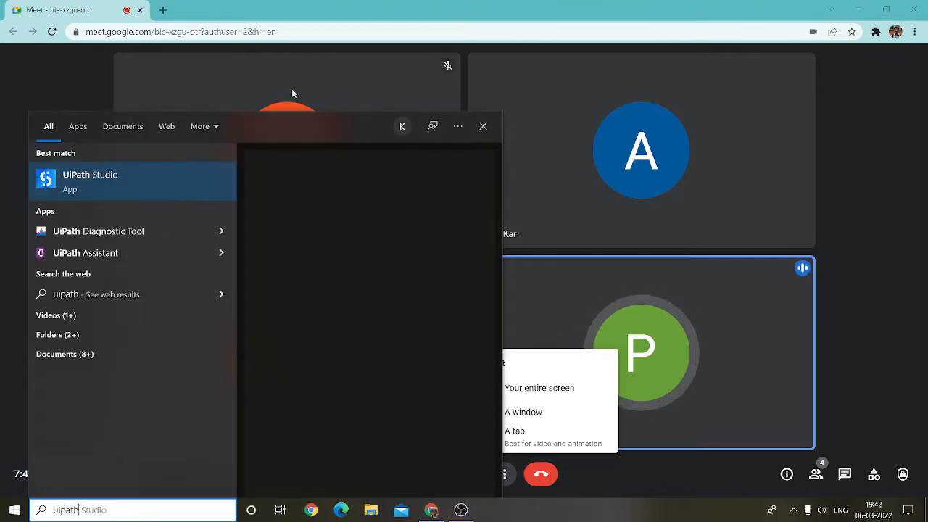
pyautogui.click(154, 175)
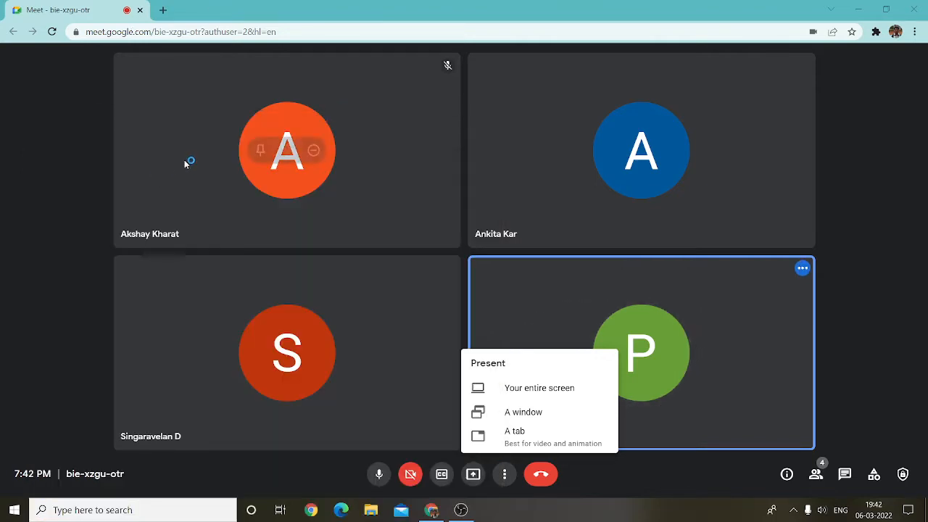
# Step: Share the entire screen with the Google Meet call and open a new browser tab
pyautogui.click(540, 389)
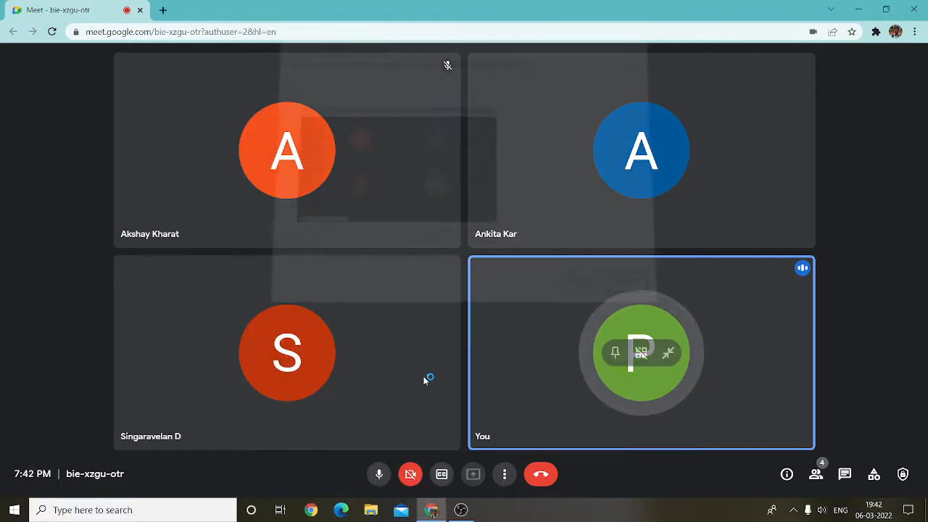
pyautogui.click(554, 279)
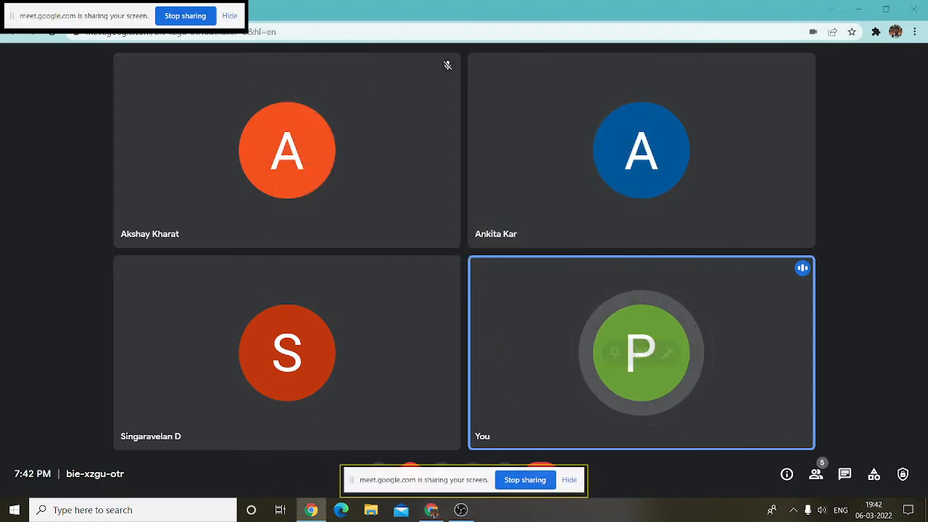
pyautogui.hotkey('ctrl', 't')
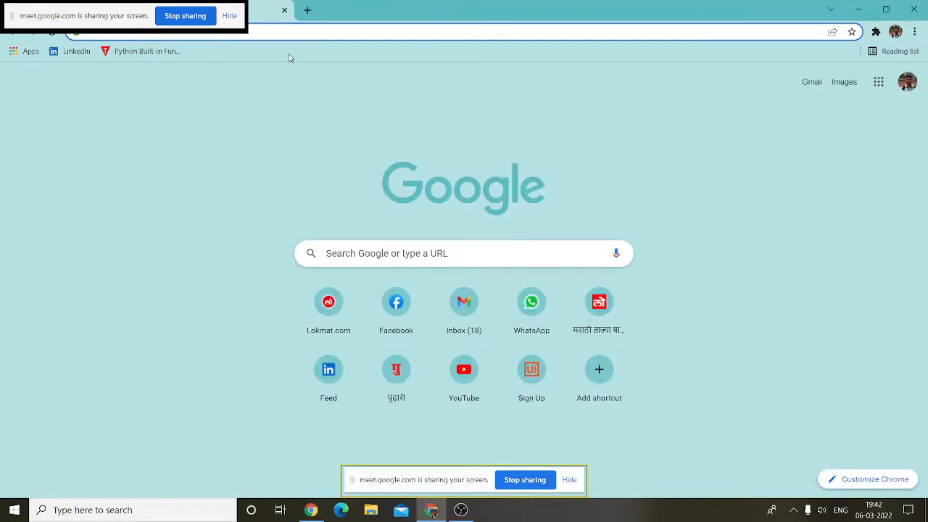
# Step: Go to cloud.uipath.com and sign in to UiPath with the Google account
pyautogui.write('clou')
pyautogui.press('Return')
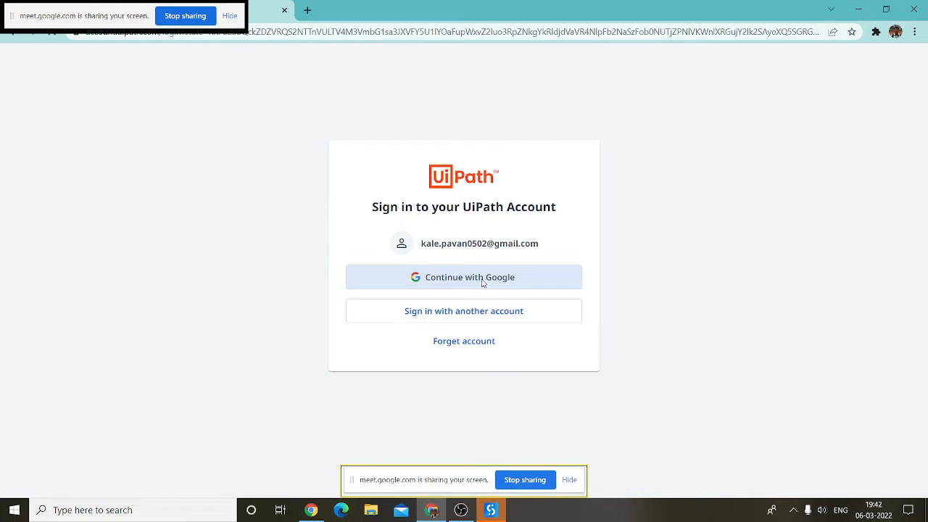
pyautogui.click(482, 282)
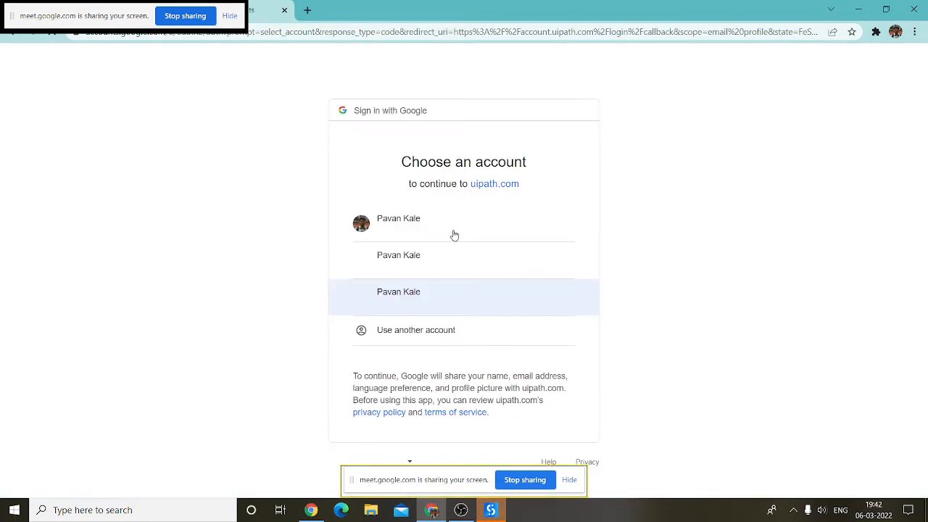
pyautogui.click(449, 271)
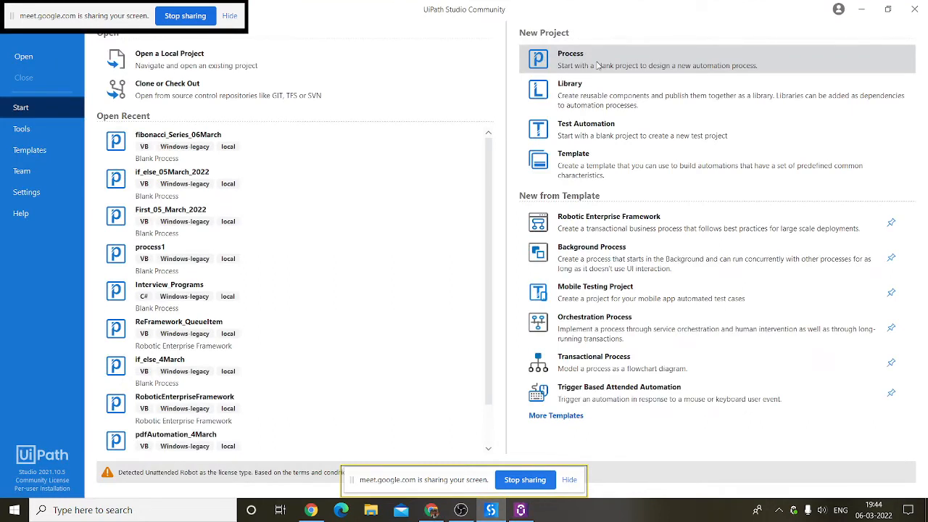
# Step: Create a new blank process project named 'Orchestator Program'
pyautogui.click(597, 65)
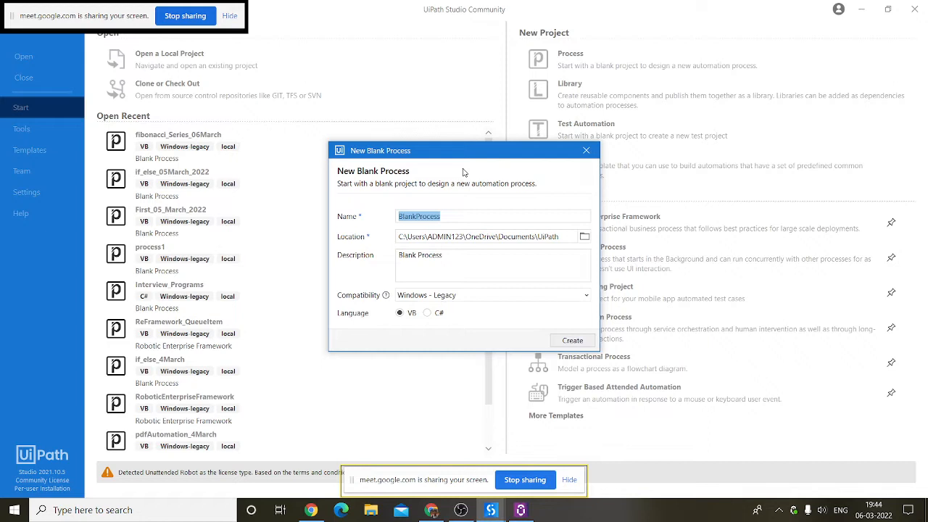
pyautogui.write('Orchestator Pro')
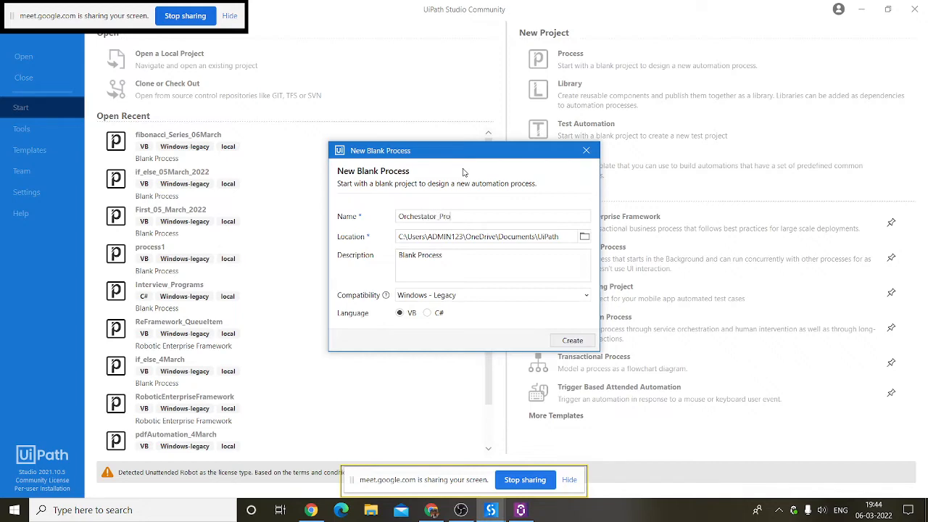
pyautogui.write('gram')
pyautogui.press('Return')
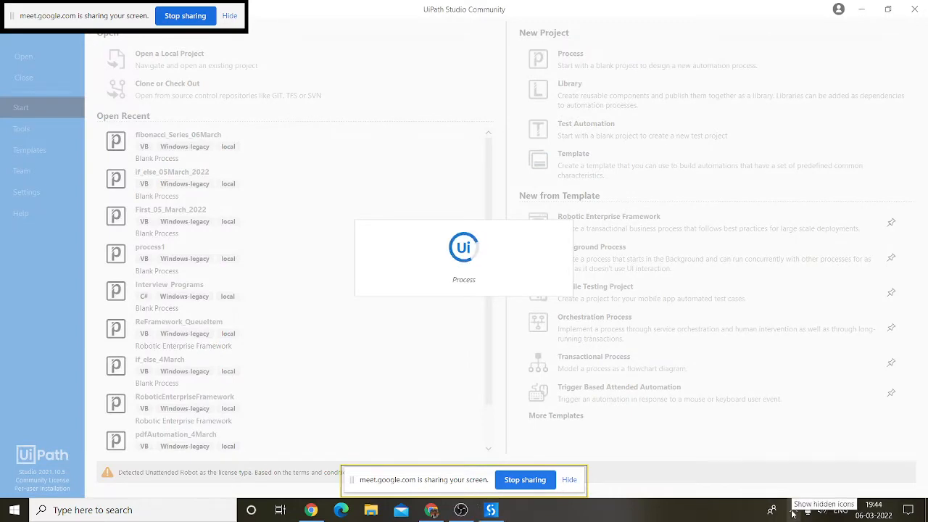
# Step: Open UiPath Assistant from the tray and show its Orchestrator Settings preferences
pyautogui.click(792, 511)
pyautogui.click(793, 486)
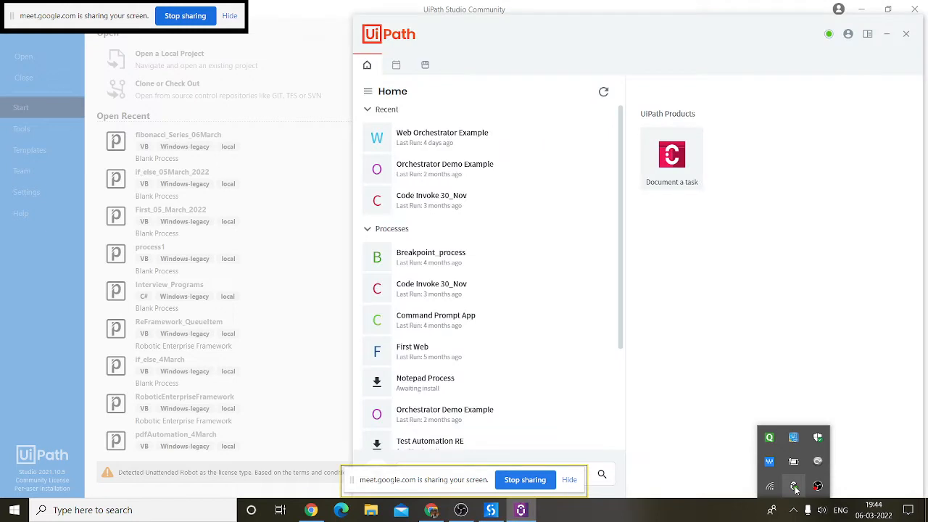
pyautogui.click(847, 34)
pyautogui.click(873, 57)
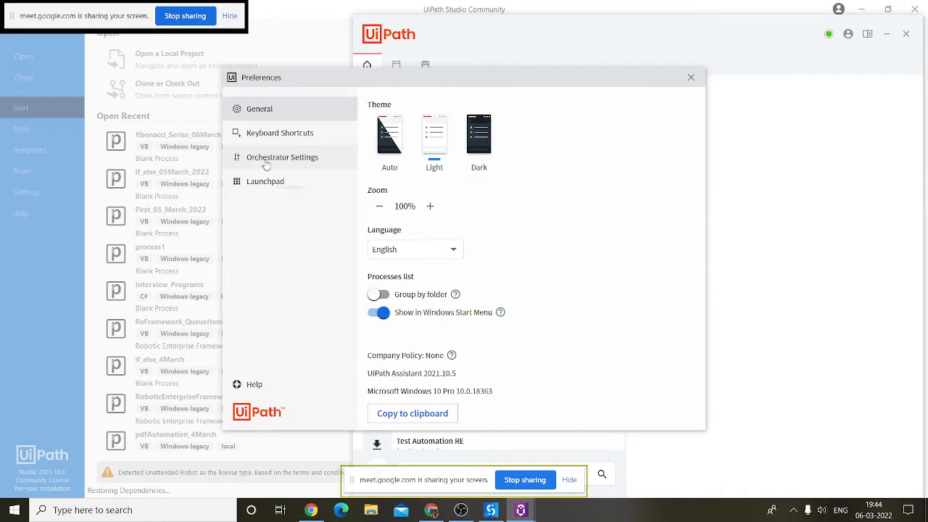
pyautogui.click(287, 163)
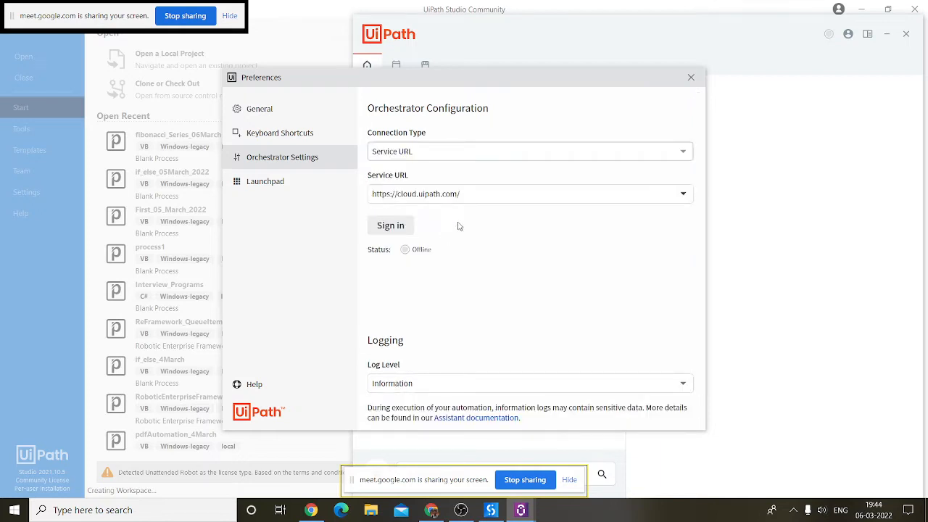
pyautogui.press('Tab')
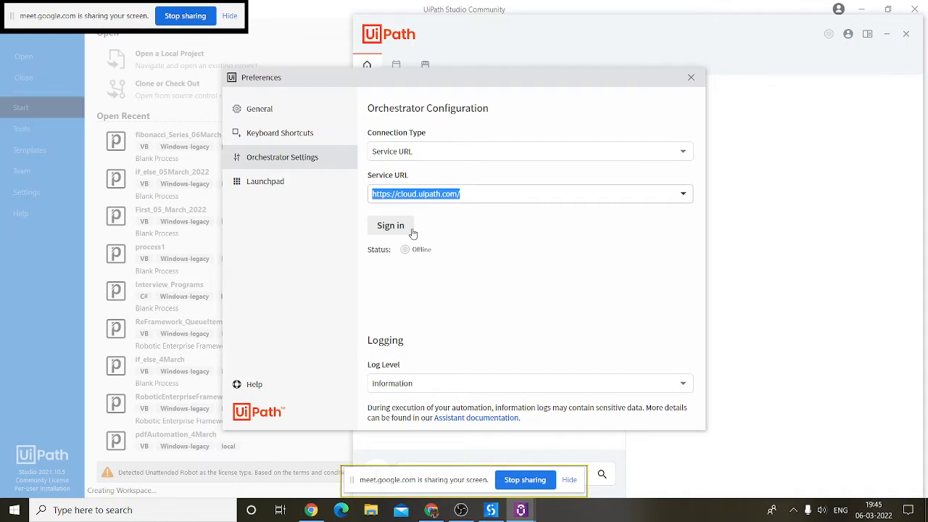
pyautogui.click(412, 233)
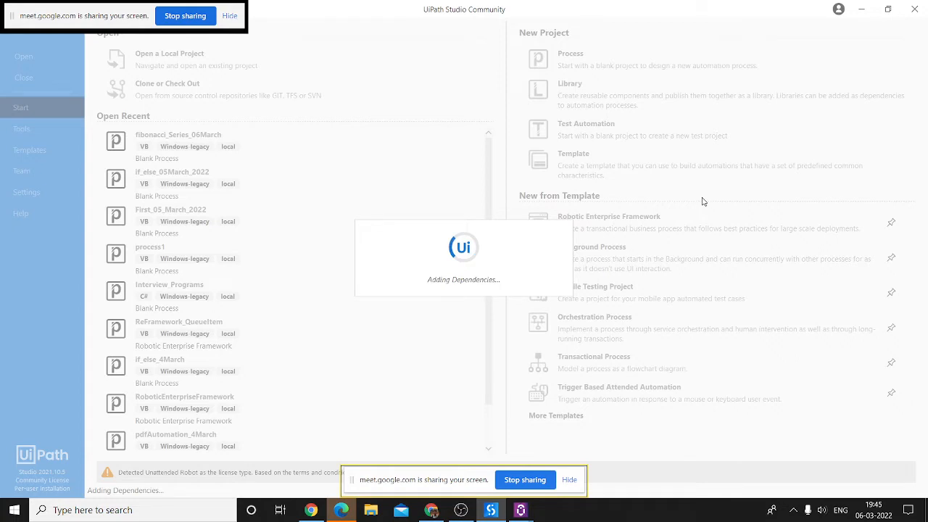
pyautogui.click(340, 513)
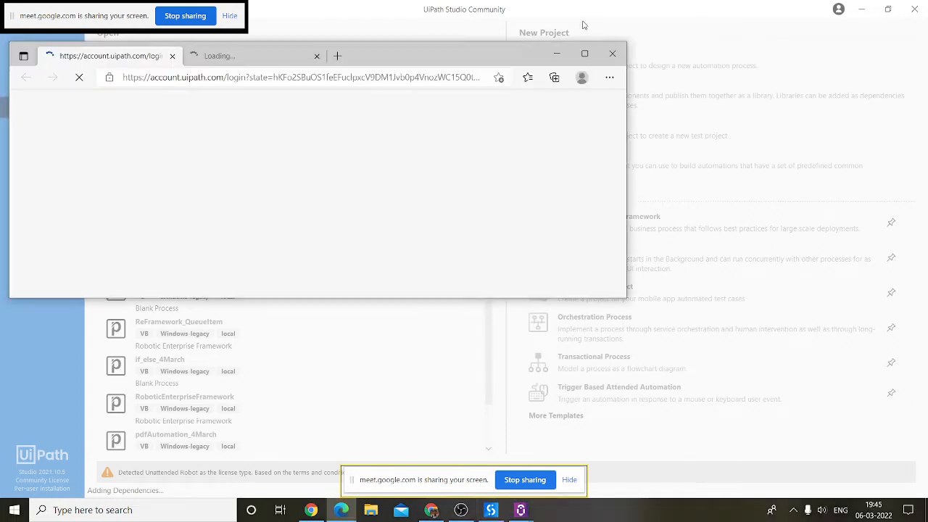
pyautogui.click(558, 53)
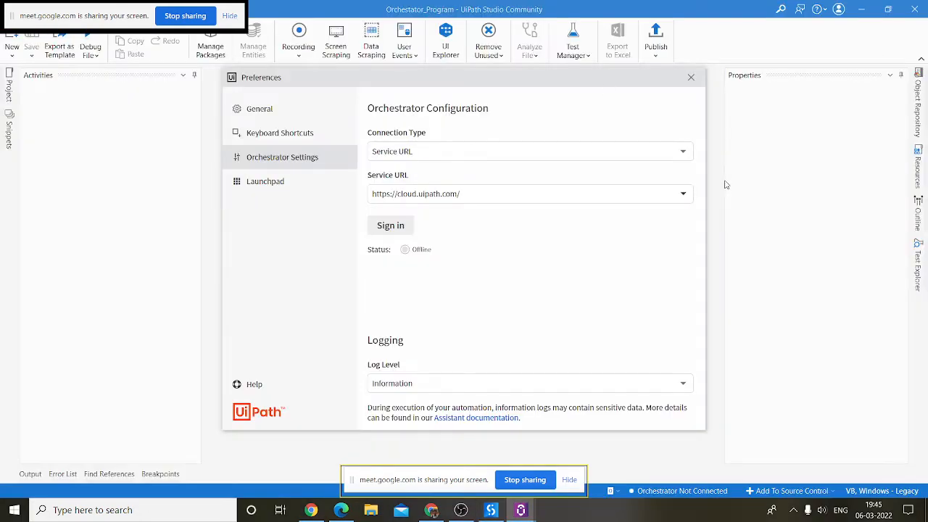
# Step: Close the Preferences dialog, dismiss the sharing notice, and restore the Google account chooser page
pyautogui.click(725, 184)
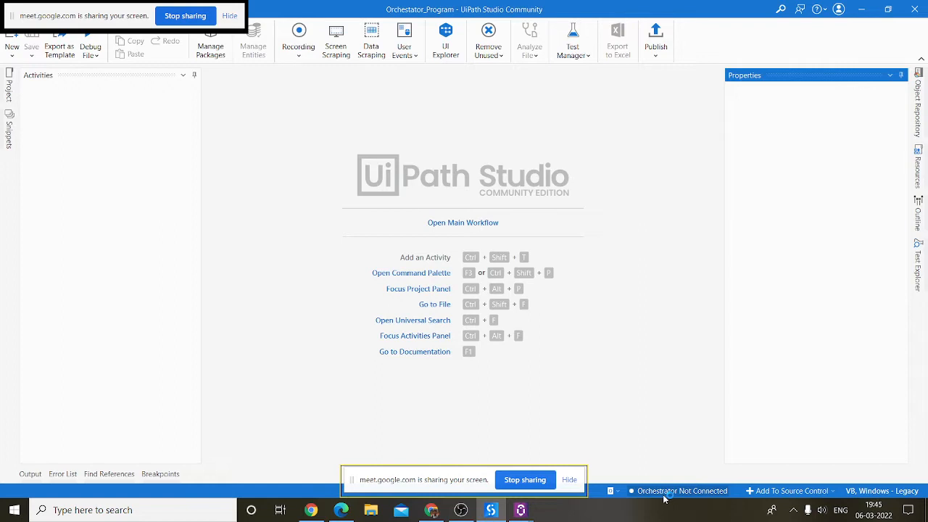
pyautogui.click(663, 497)
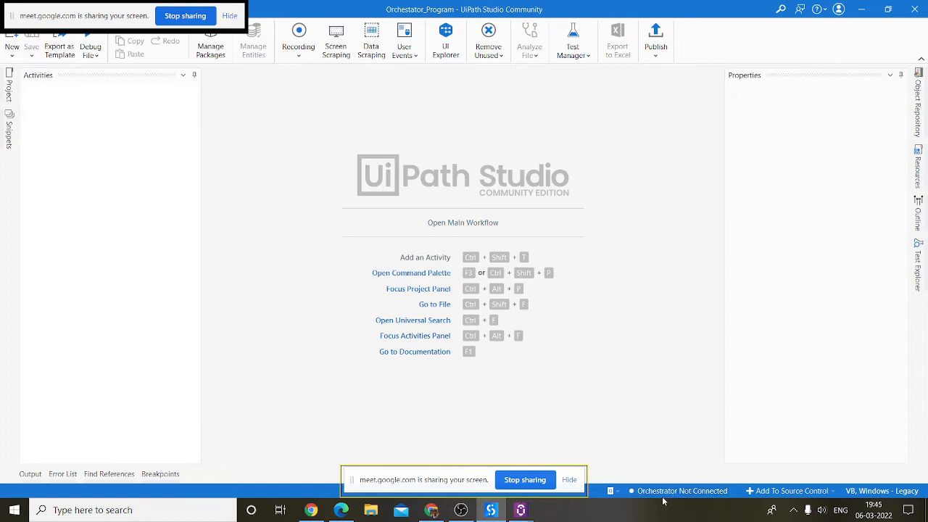
pyautogui.click(569, 480)
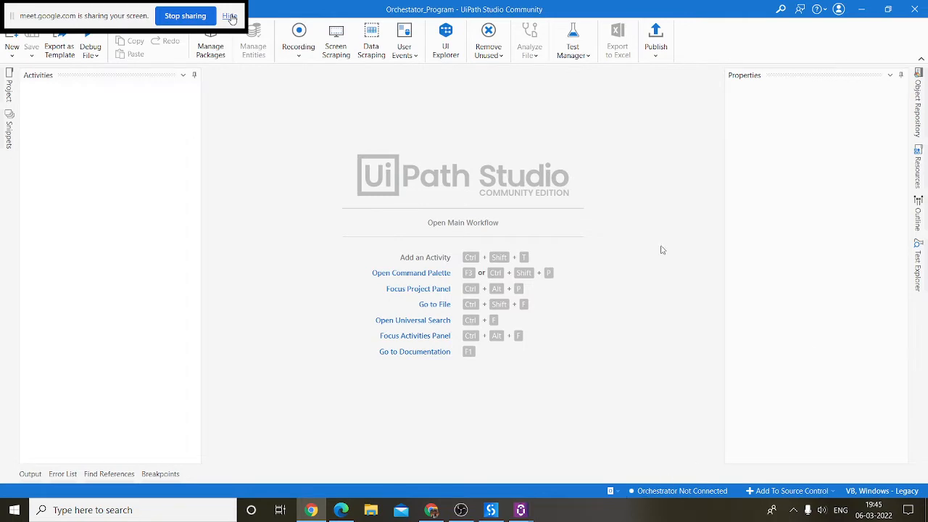
pyautogui.moveTo(343, 512)
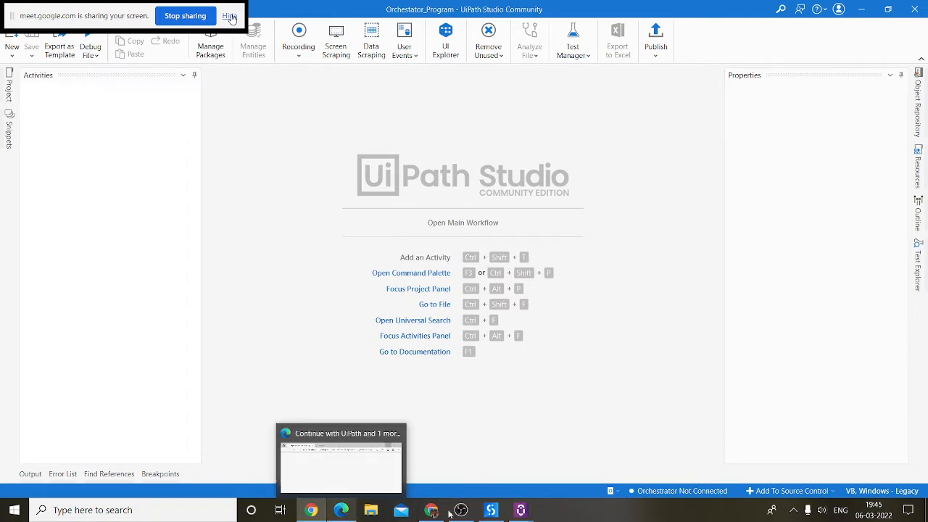
pyautogui.click(340, 510)
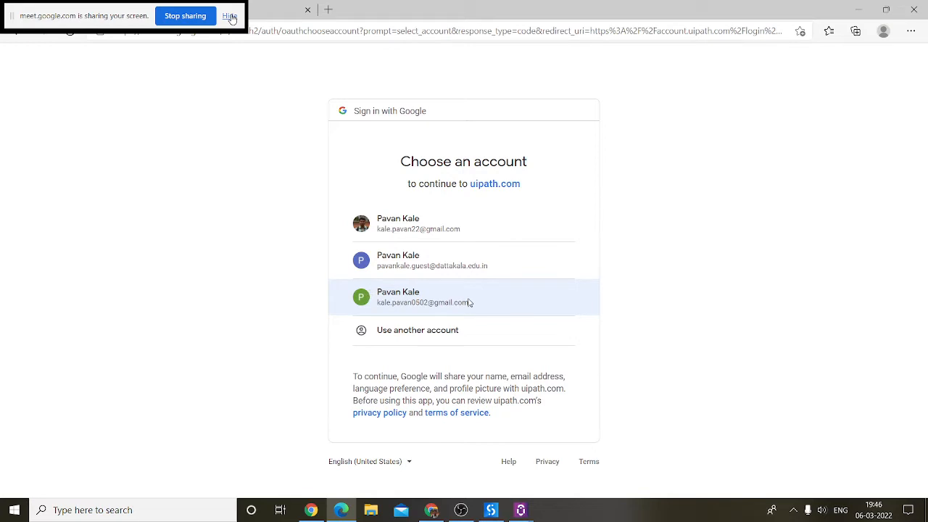
# Step: Continue signing in to uipath.com with the chosen Google account
pyautogui.click(342, 297)
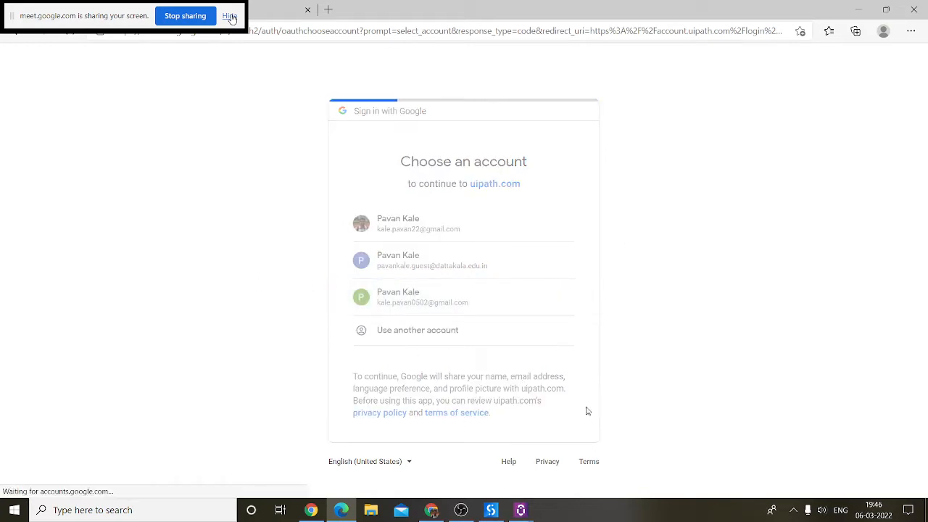
pyautogui.moveTo(521, 510)
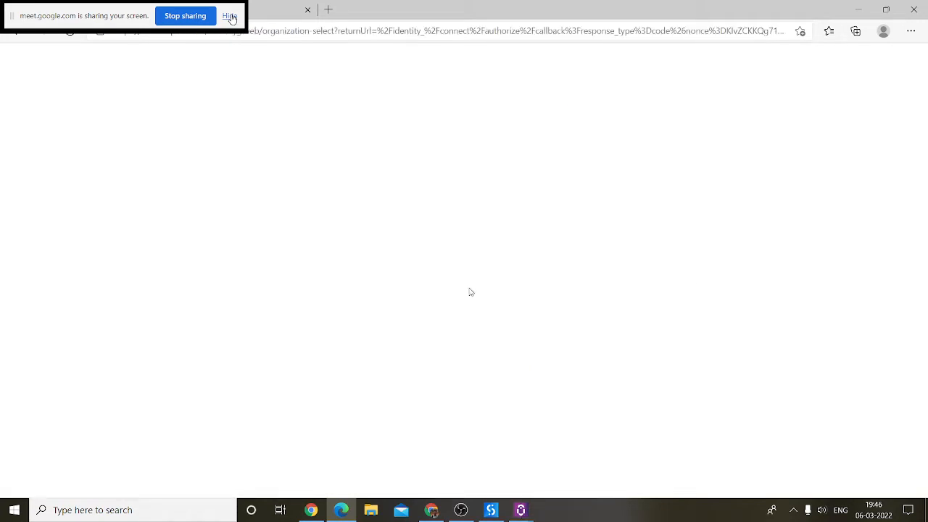
pyautogui.click(491, 509)
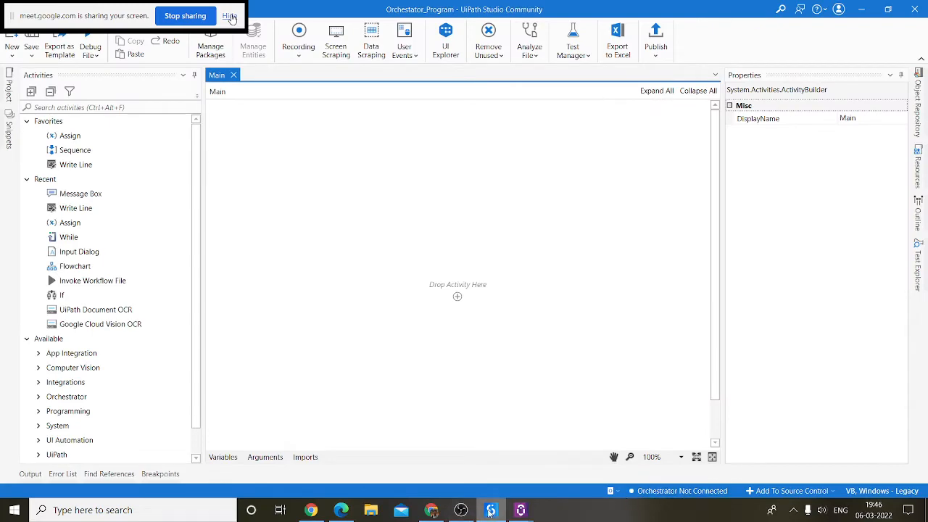
# Step: Sign in to the first NIIT organization on the Choose an Organization page
pyautogui.click(432, 509)
pyautogui.click(423, 509)
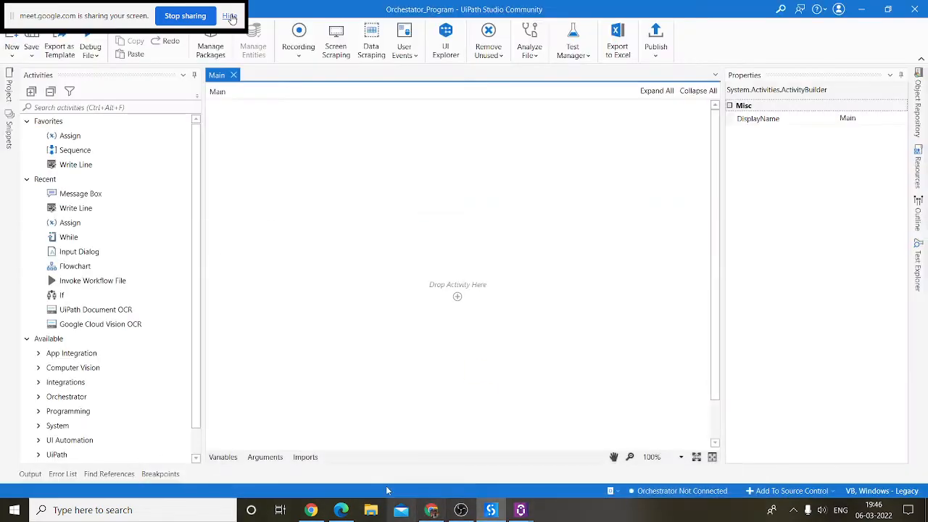
pyautogui.click(341, 509)
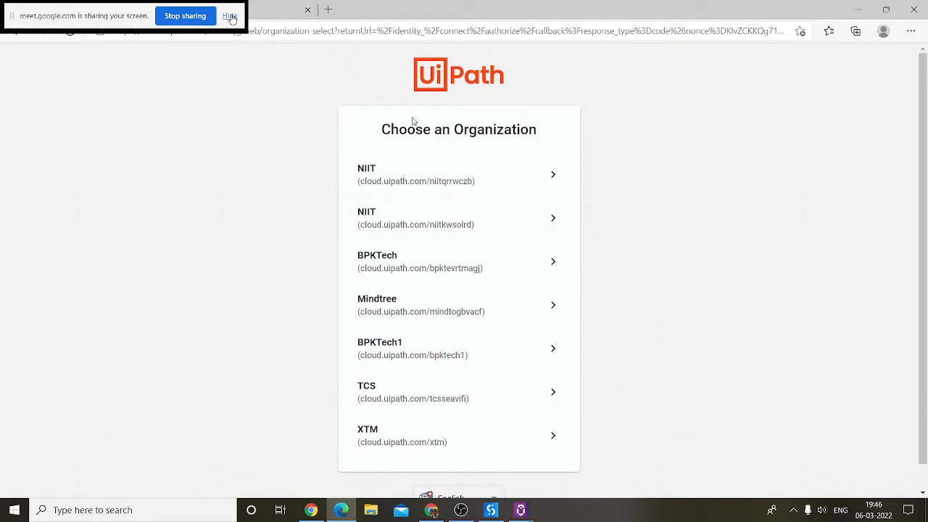
pyautogui.click(397, 189)
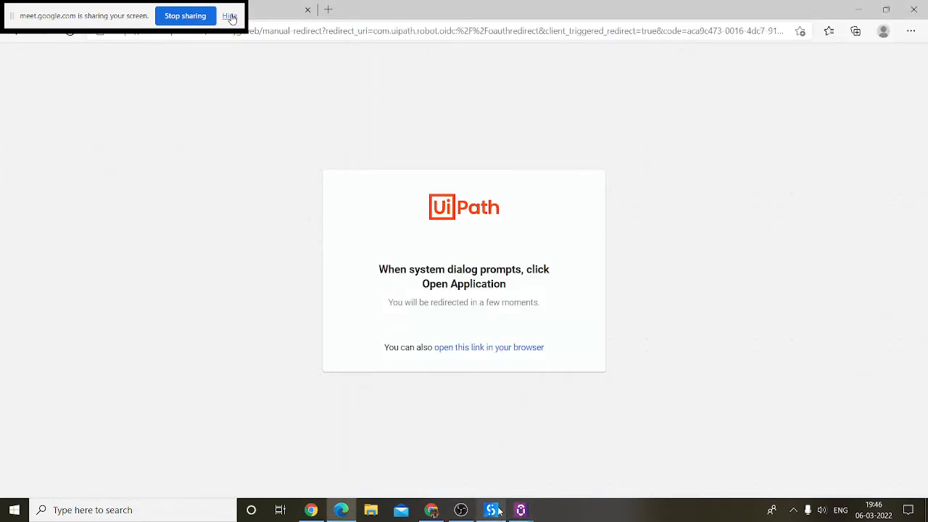
# Step: Disconnect and refresh Studio's Orchestrator connection from the status bar
pyautogui.click(500, 507)
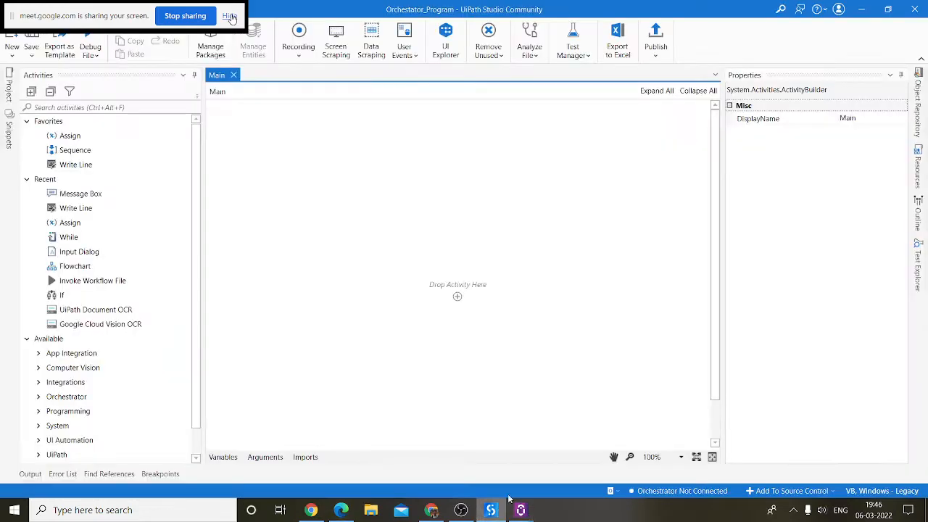
pyautogui.click(629, 491)
pyautogui.click(648, 475)
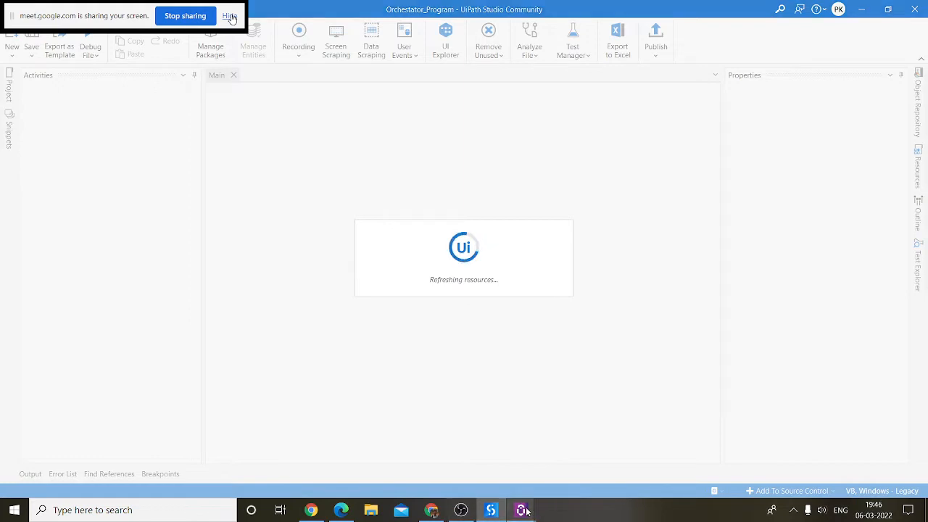
# Step: Confirm Orchestrator shows Connected, Licensed, then switch the project to the Default folder
pyautogui.moveTo(523, 511)
pyautogui.click(565, 456)
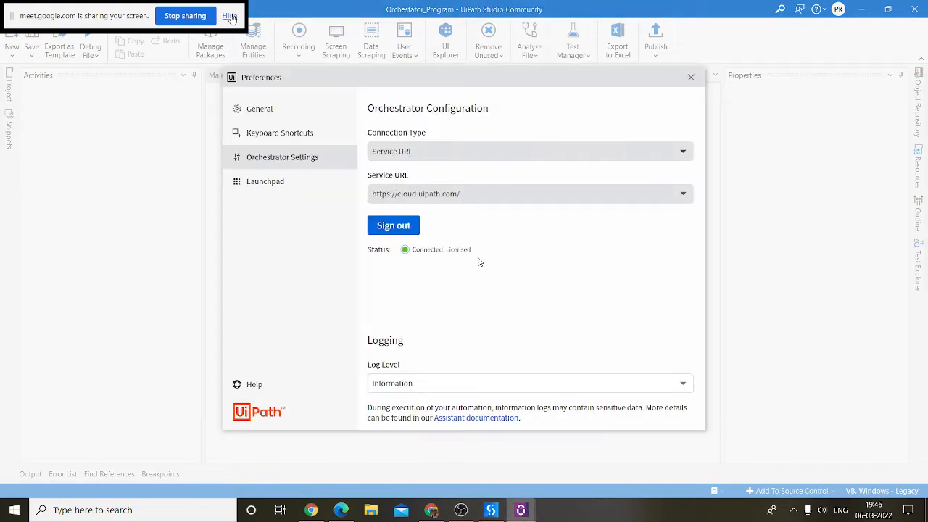
pyautogui.moveTo(487, 253); pyautogui.dragTo(410, 250)
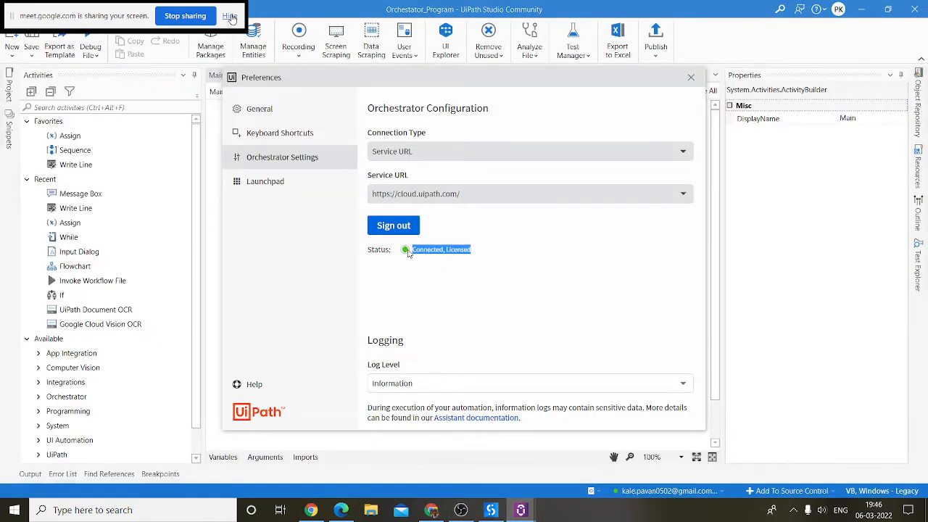
pyautogui.click(447, 304)
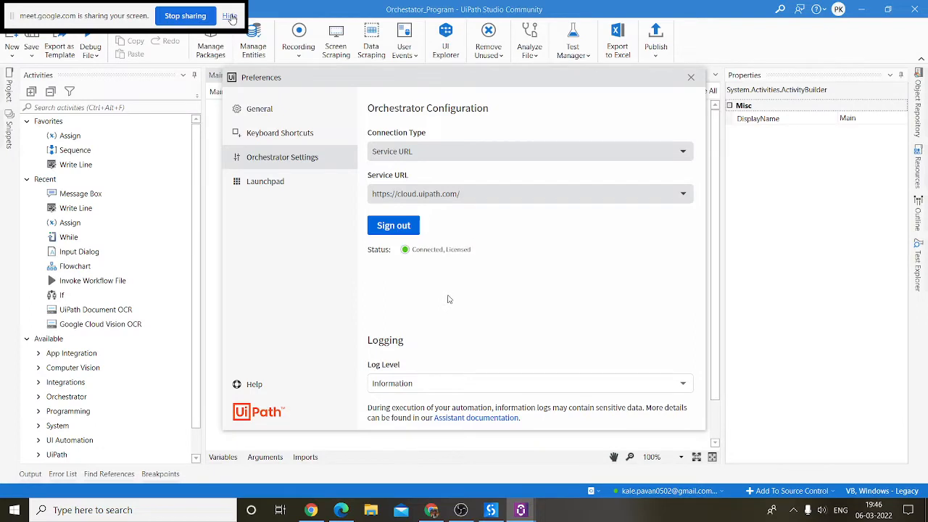
pyautogui.click(689, 77)
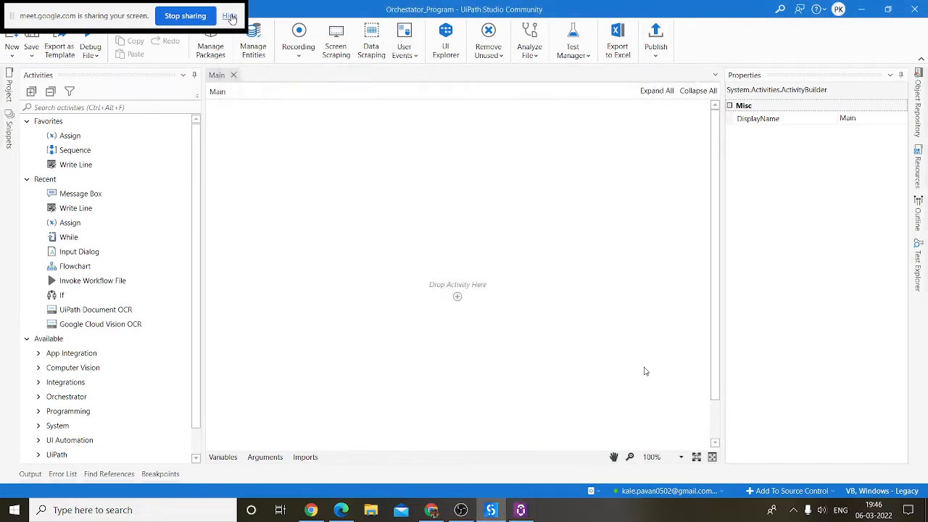
pyautogui.click(720, 492)
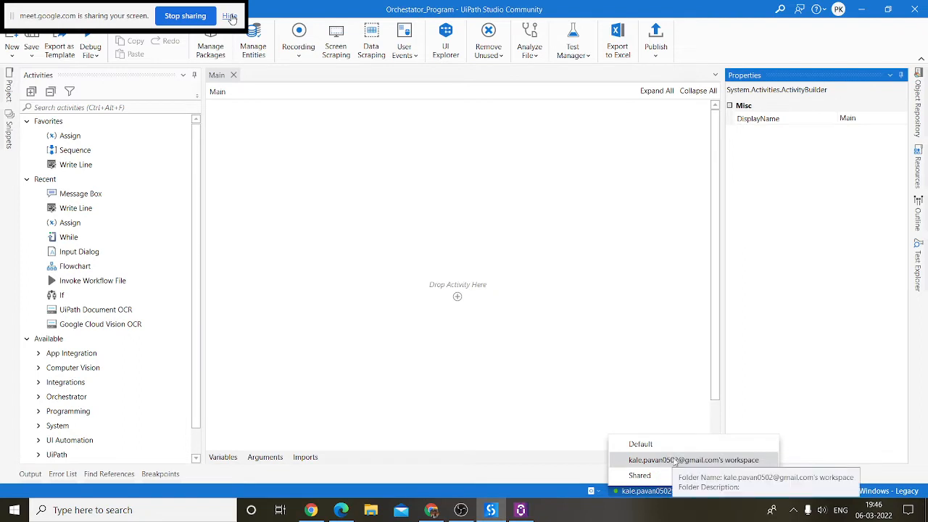
pyautogui.click(645, 444)
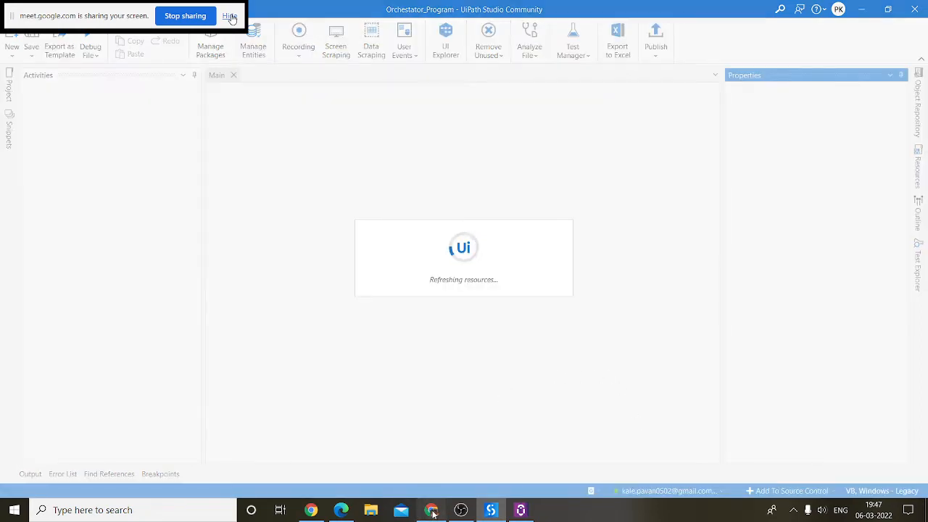
# Step: Open the BPKTech Orchestrator service from the UiPath cloud portal home
pyautogui.click(432, 511)
pyautogui.click(227, 163)
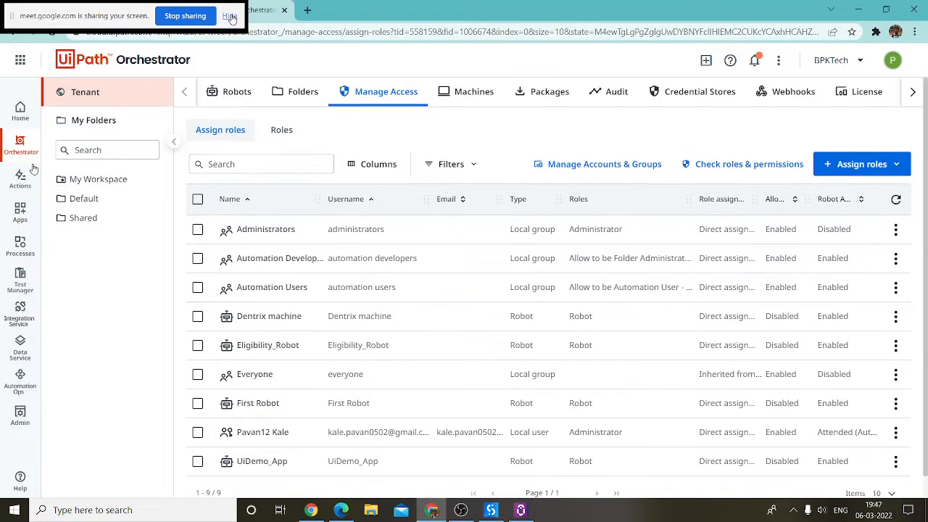
pyautogui.click(21, 109)
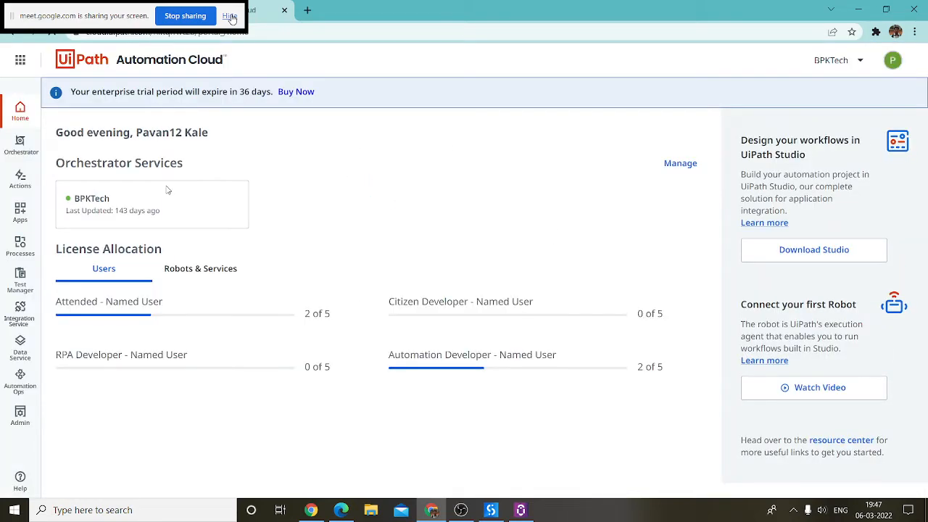
pyautogui.click(124, 201)
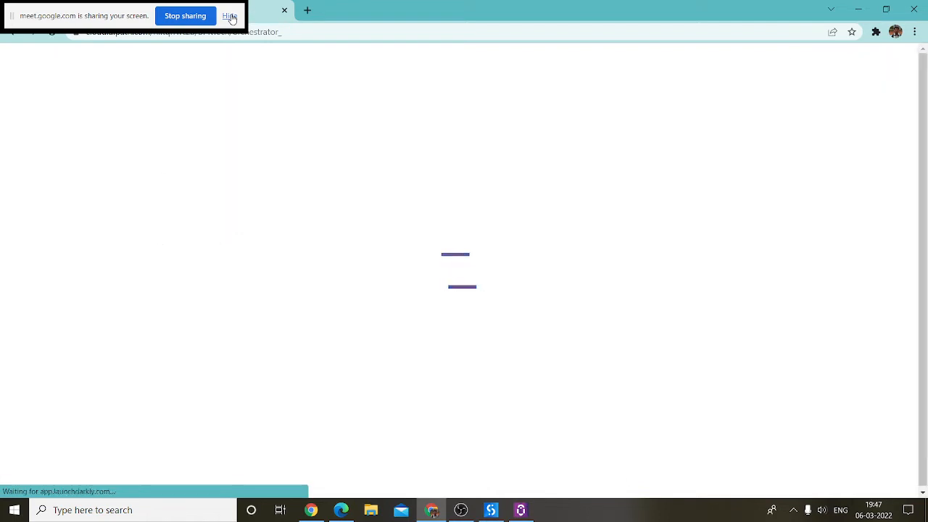
# Step: Review UiPath Assistant's Orchestrator connection settings, then close its preferences
pyautogui.click(520, 509)
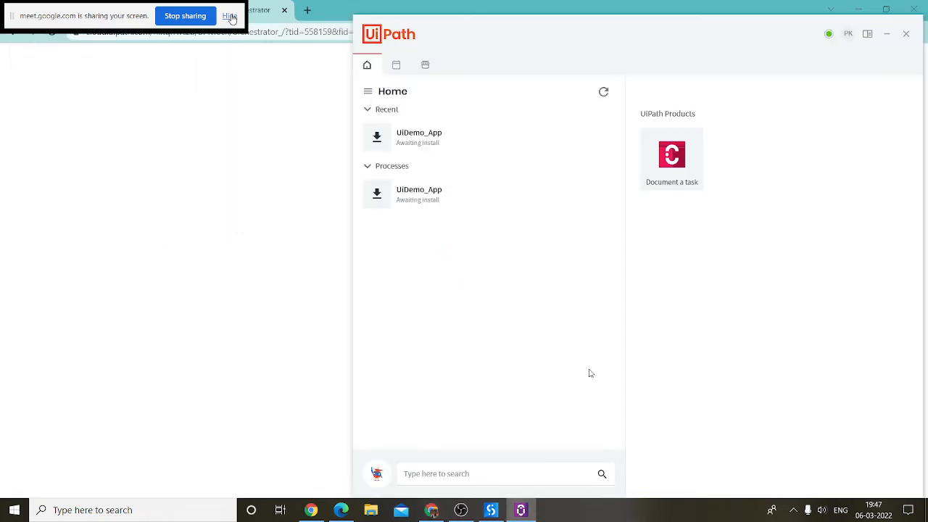
pyautogui.click(848, 35)
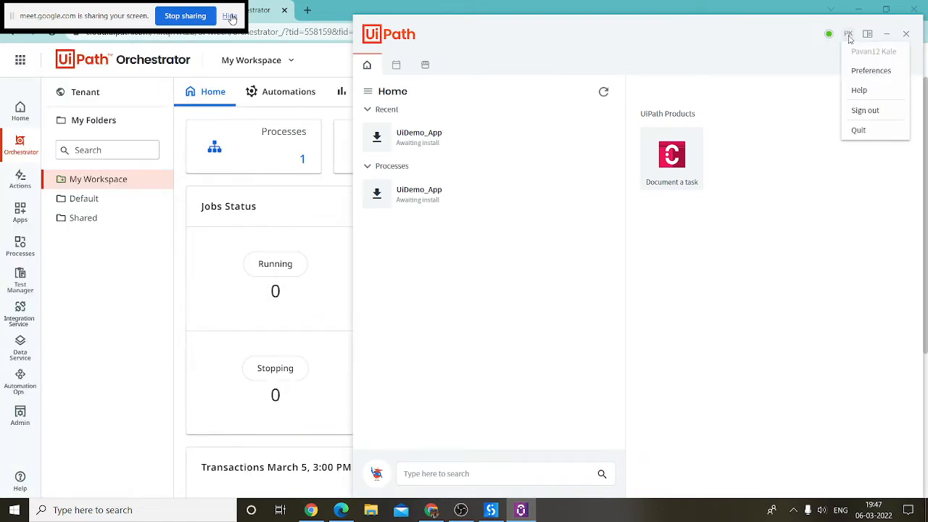
pyautogui.click(866, 72)
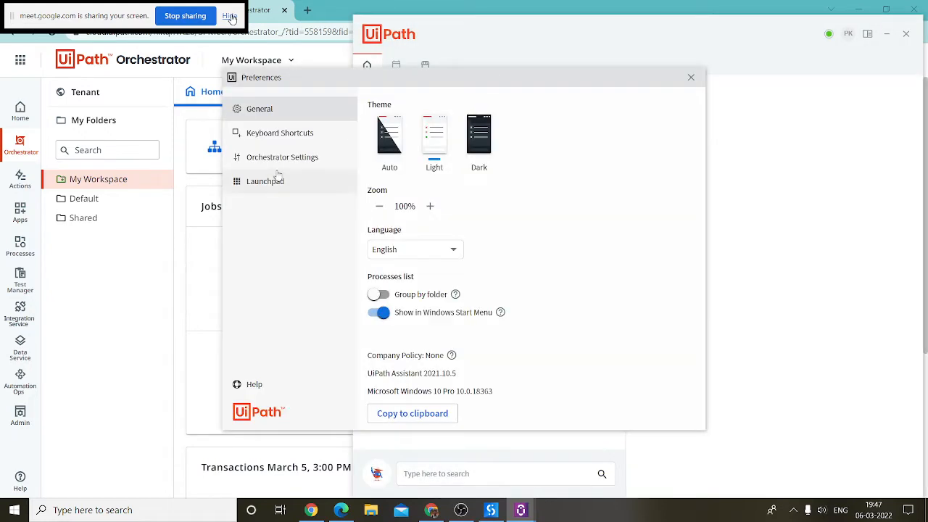
pyautogui.click(281, 159)
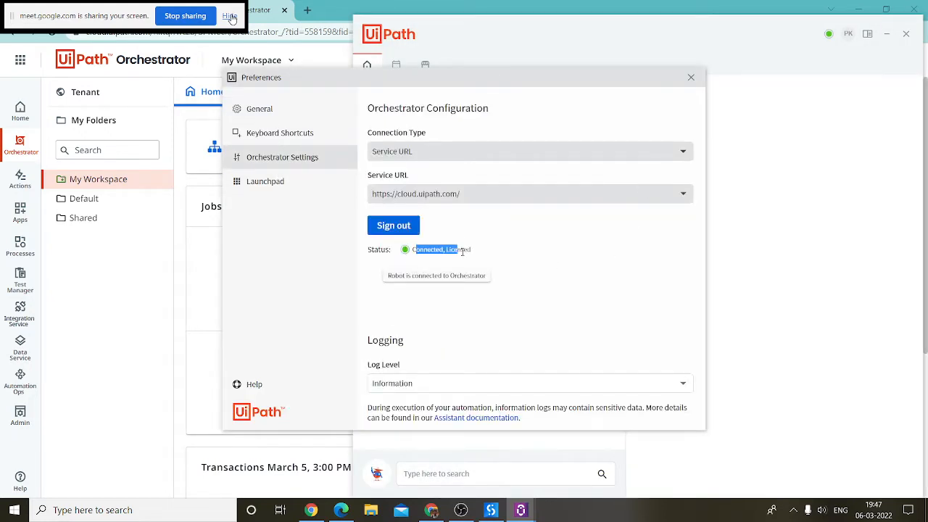
pyautogui.click(108, 285)
# Step: Browse the Default folder's processes and robots lists, then return to Studio
pyautogui.click(87, 203)
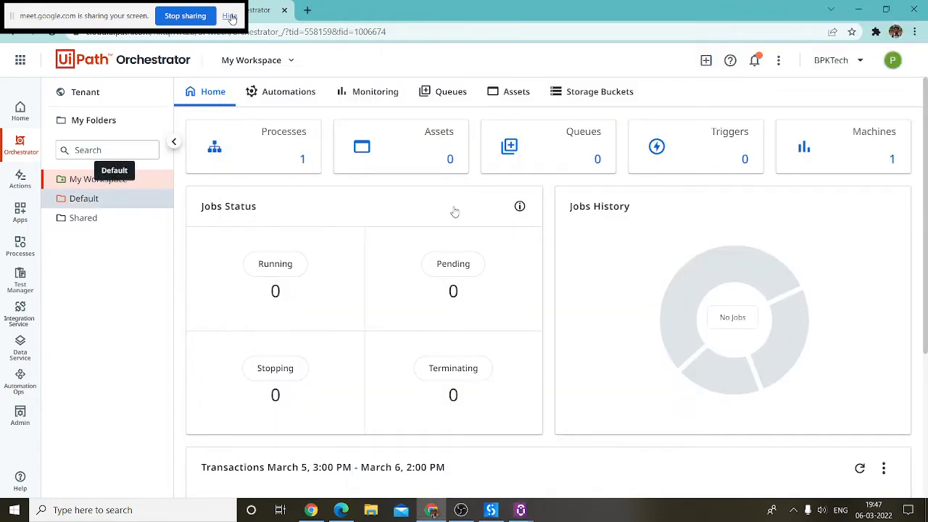
pyautogui.click(317, 94)
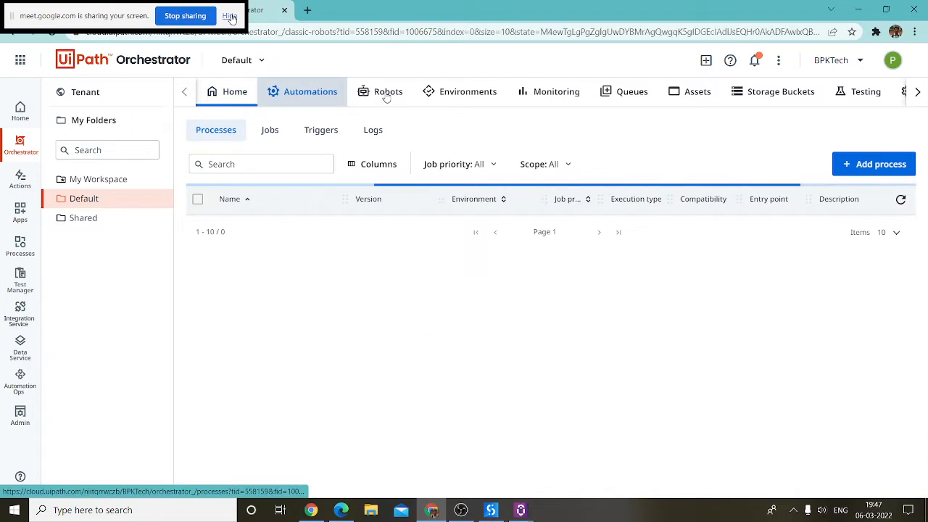
pyautogui.click(387, 95)
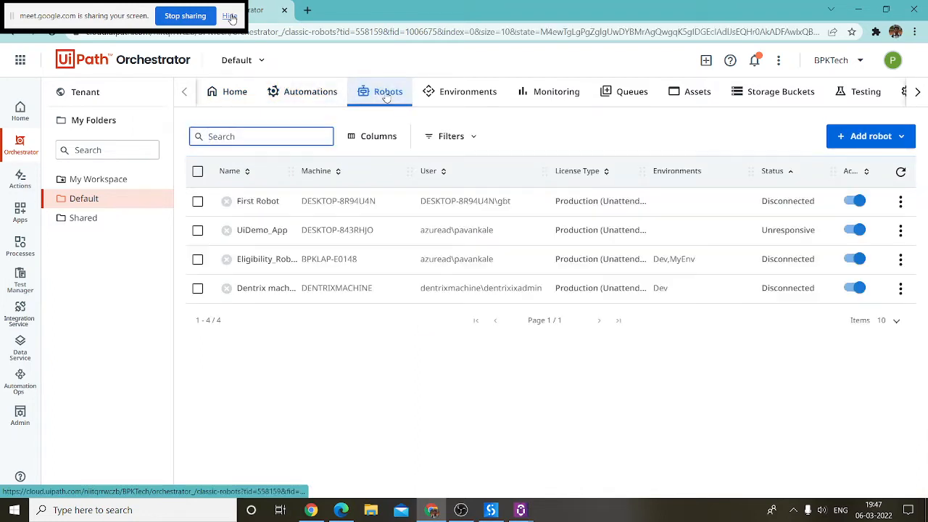
pyautogui.click(311, 94)
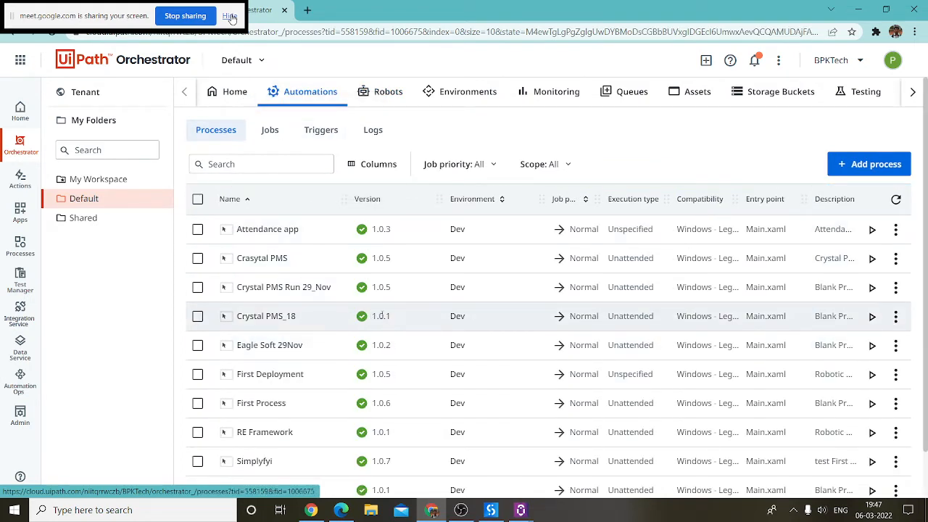
pyautogui.click(372, 94)
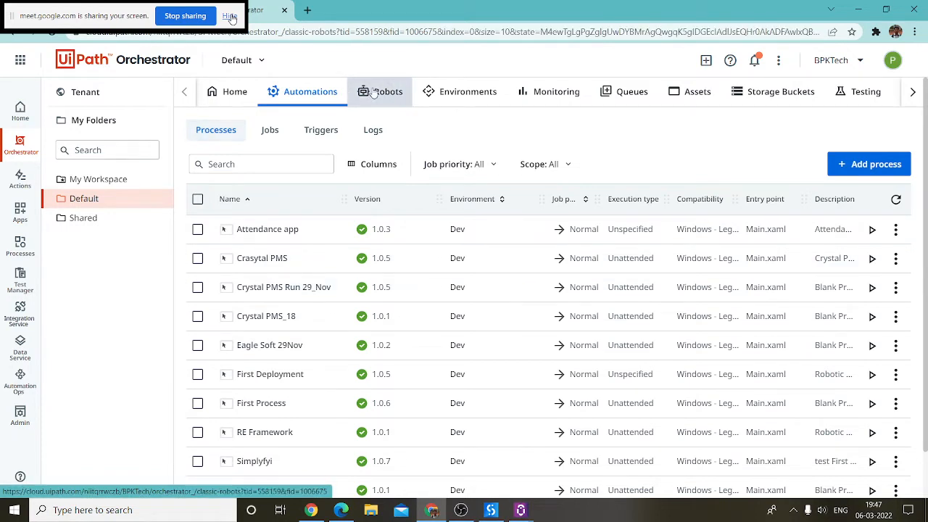
pyautogui.click(793, 509)
pyautogui.click(793, 487)
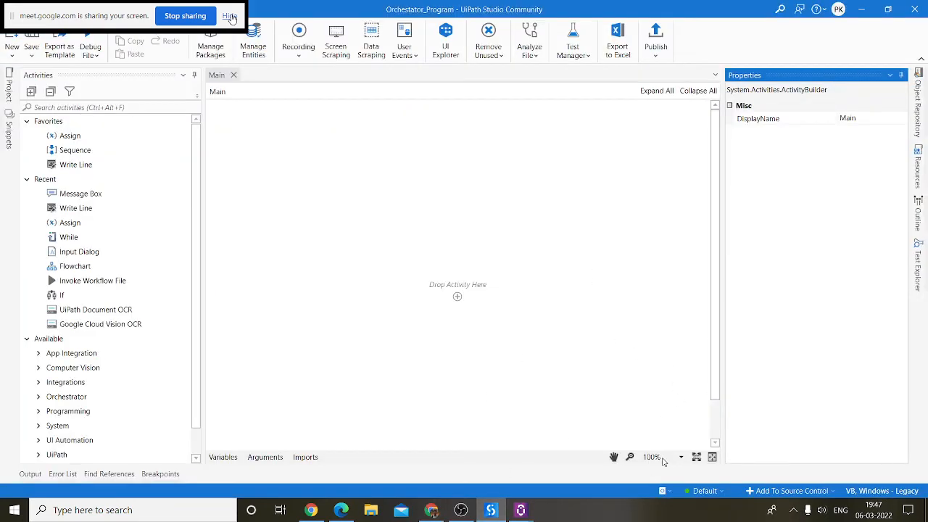
# Step: Add a Flowchart activity to Main and expand it to show the Start node
pyautogui.click(73, 107)
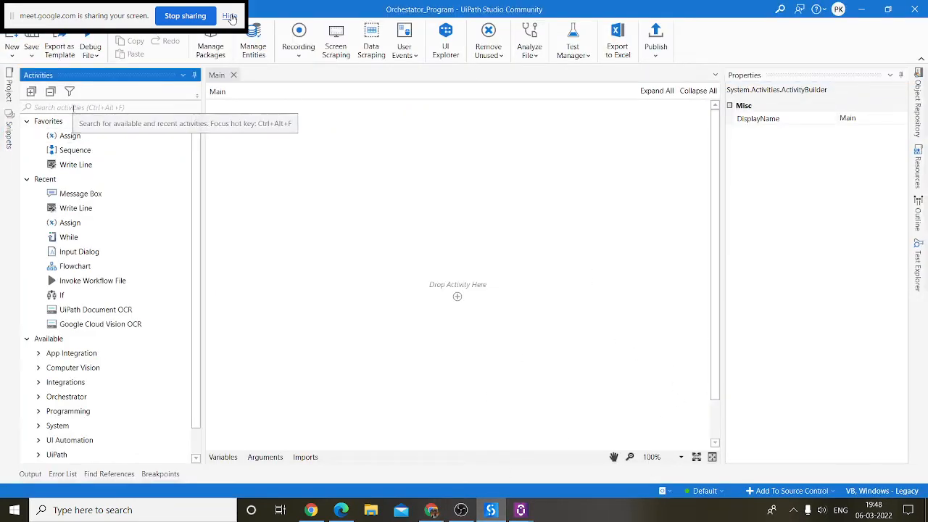
pyautogui.write('flowchar')
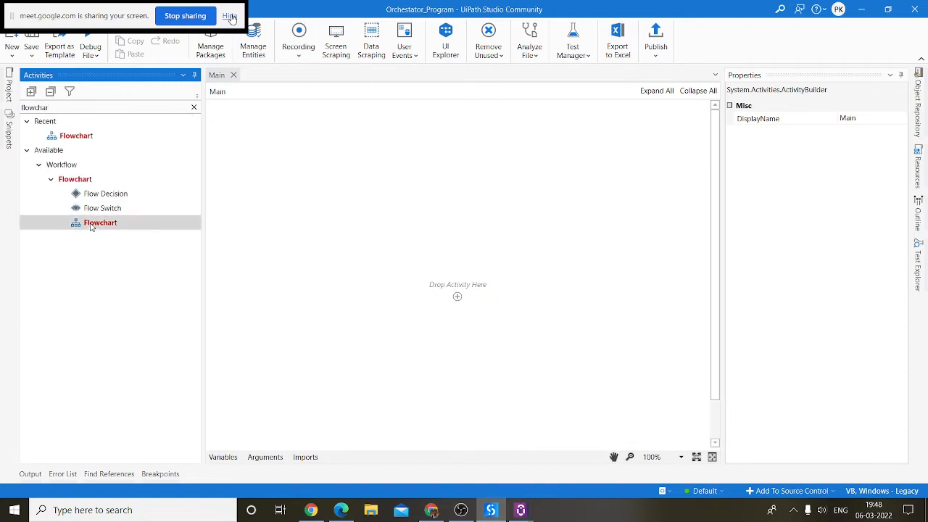
pyautogui.press('Return')
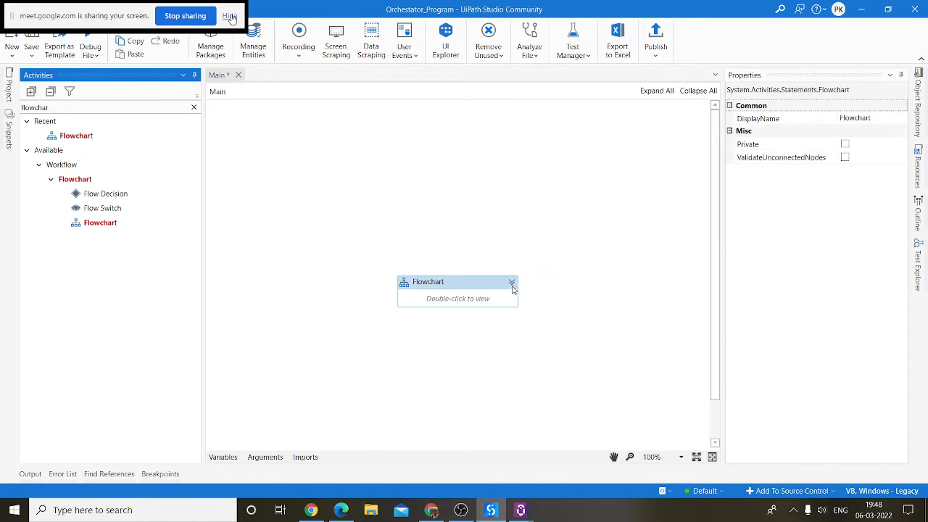
pyautogui.click(511, 285)
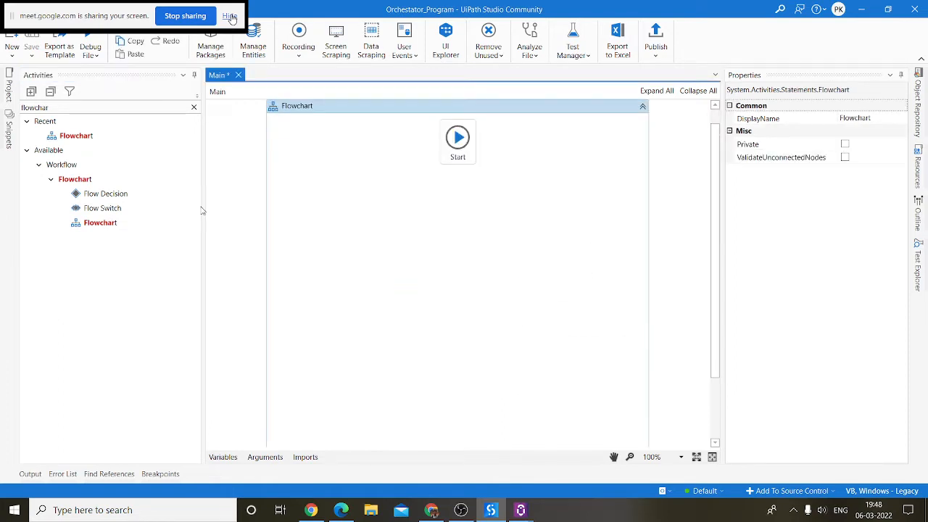
# Step: Add an Open Browser activity, set it as the start node, and open it for editing
pyautogui.click(102, 109)
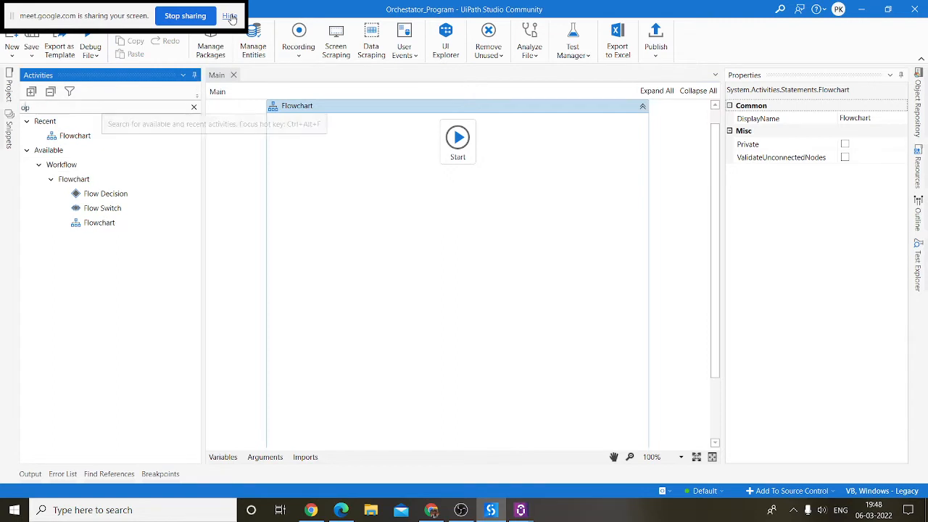
pyautogui.click(194, 107)
pyautogui.write('opc')
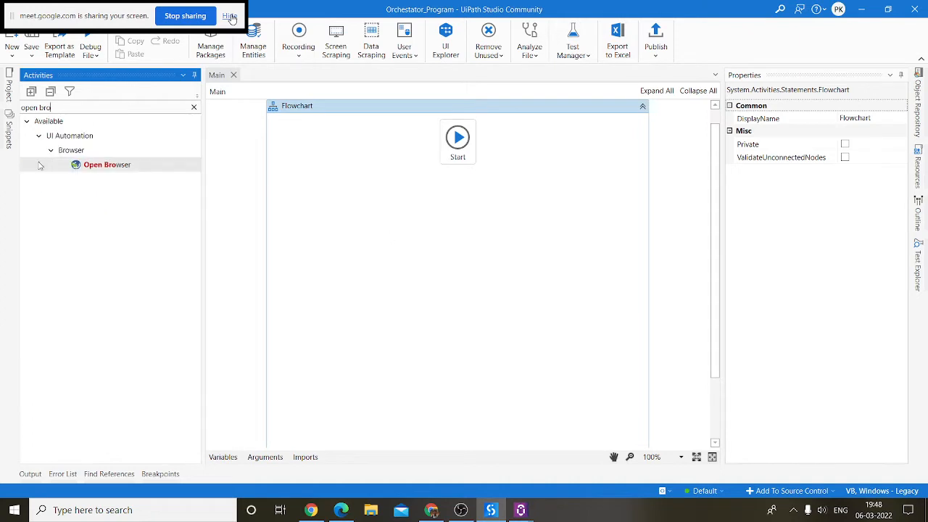
pyautogui.doubleClick(92, 163)
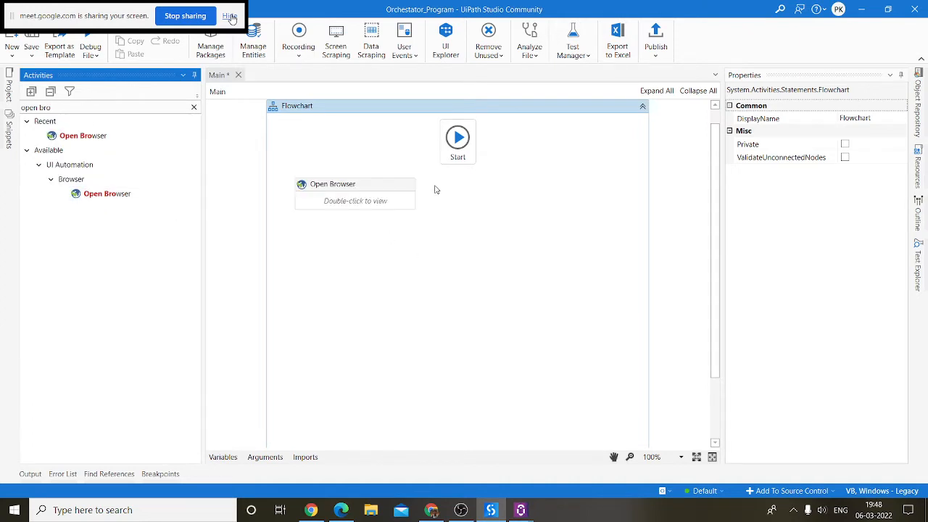
pyautogui.rightClick(384, 180)
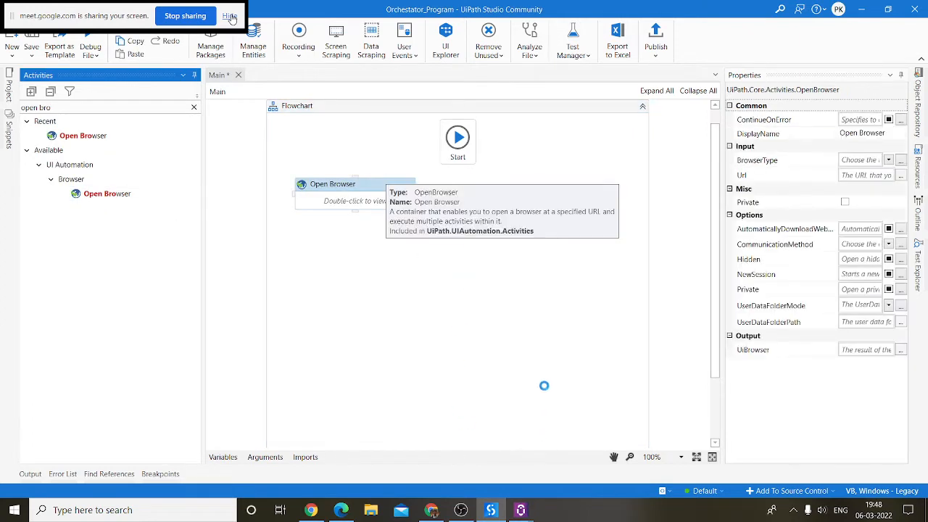
pyautogui.click(482, 491)
pyautogui.doubleClick(362, 199)
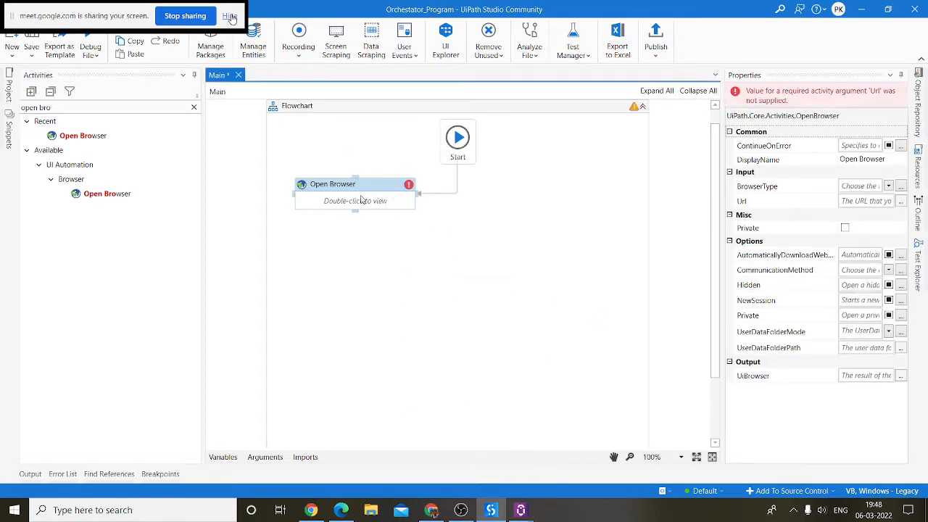
pyautogui.click(431, 510)
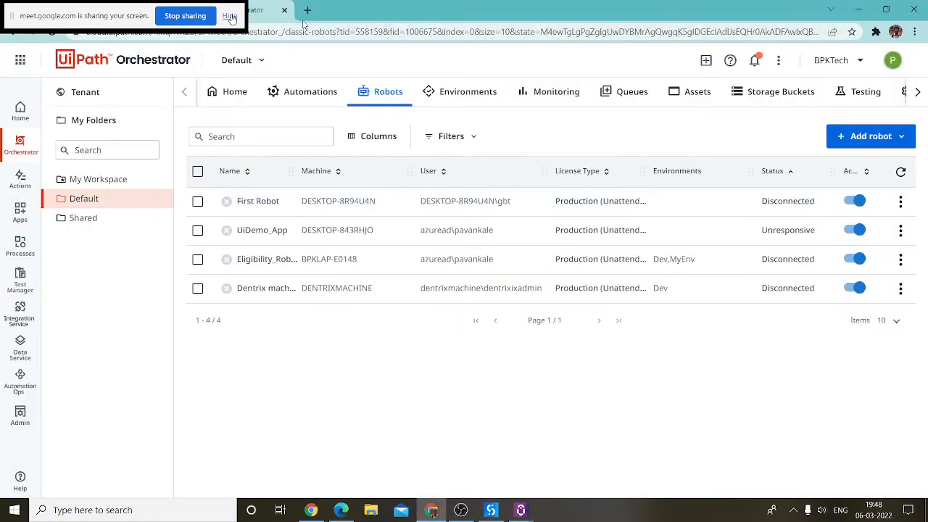
# Step: Load the acme-test.uipath.com ACME System 1 login page in a new tab, then return to Studio
pyautogui.doubleClick(361, 22)
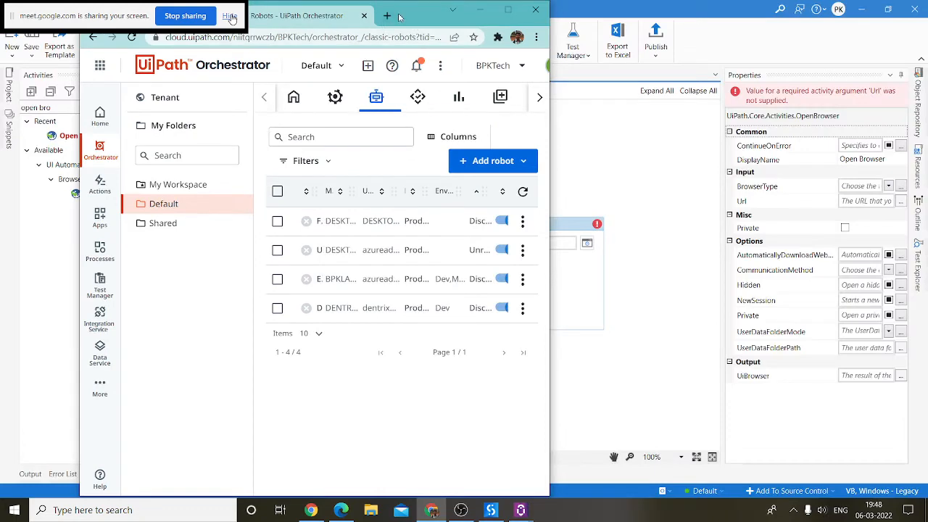
pyautogui.click(511, 16)
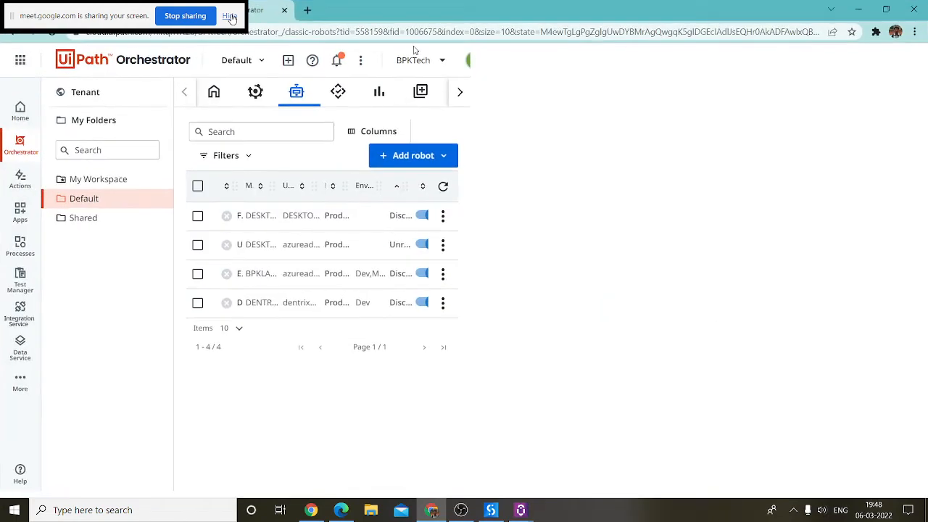
pyautogui.hotkey('ctrl', 't')
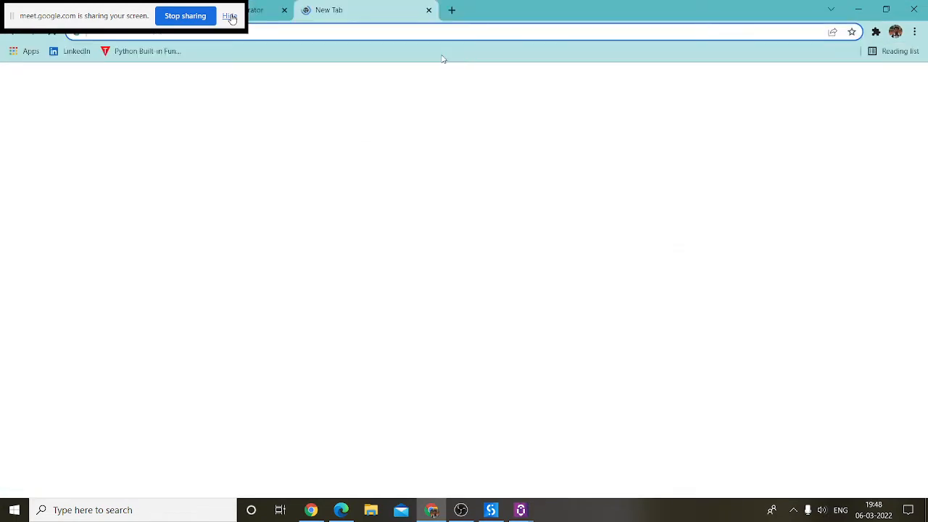
pyautogui.write('acame')
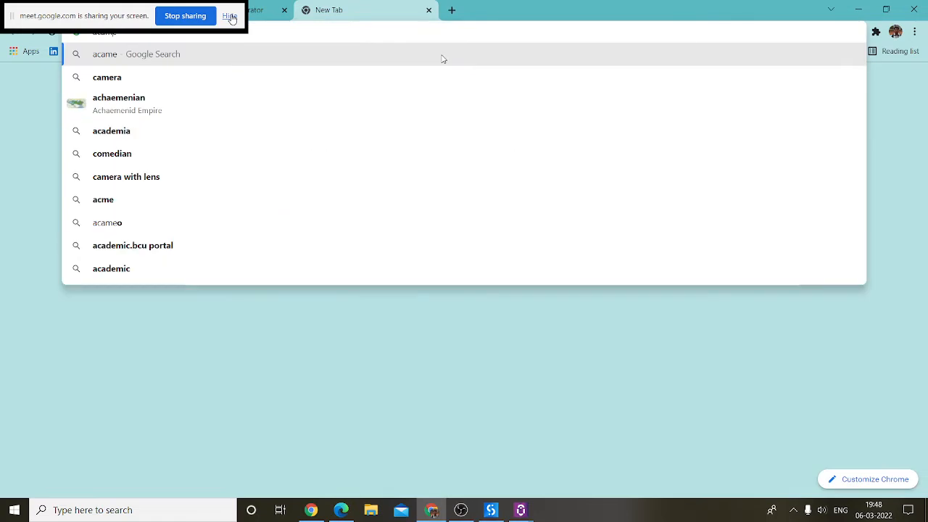
pyautogui.press('BackSpace')
pyautogui.press('BackSpace')
pyautogui.press('BackSpace')
pyautogui.write('me-test.uipath.com')
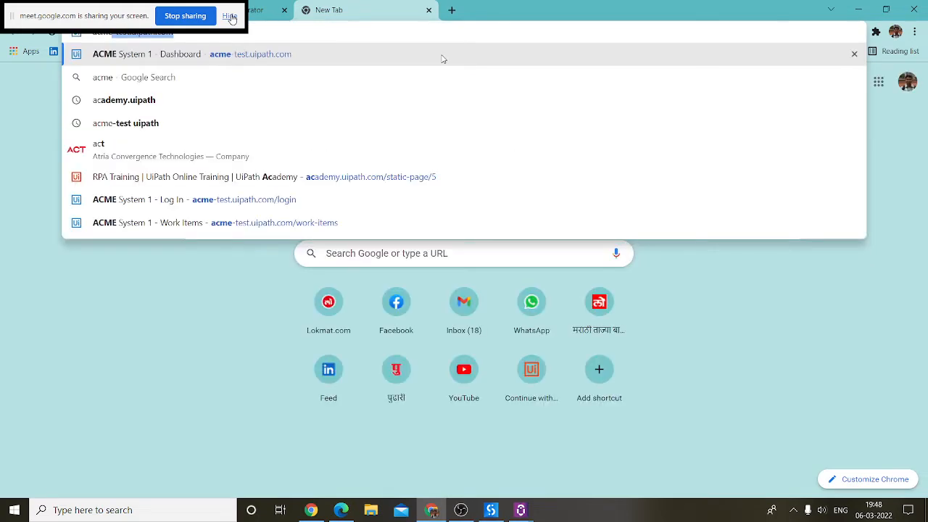
pyautogui.press('Right')
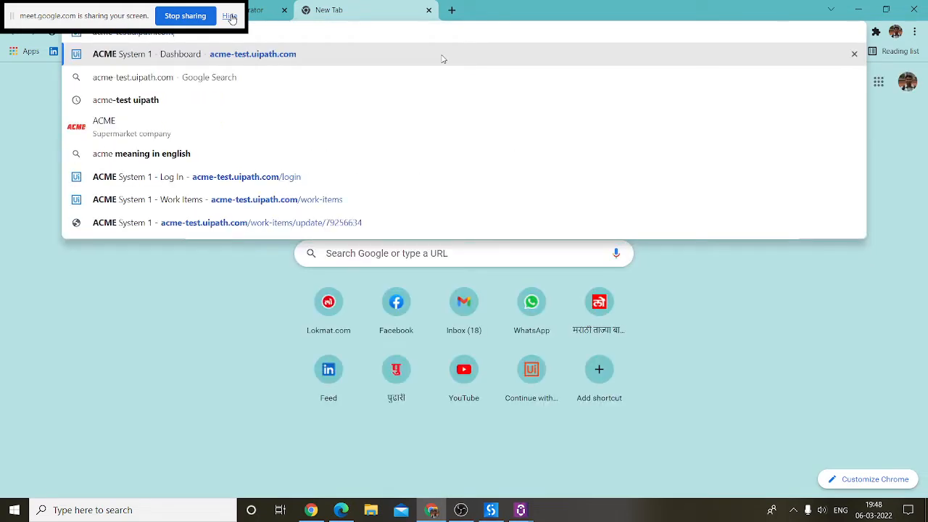
pyautogui.press('Return')
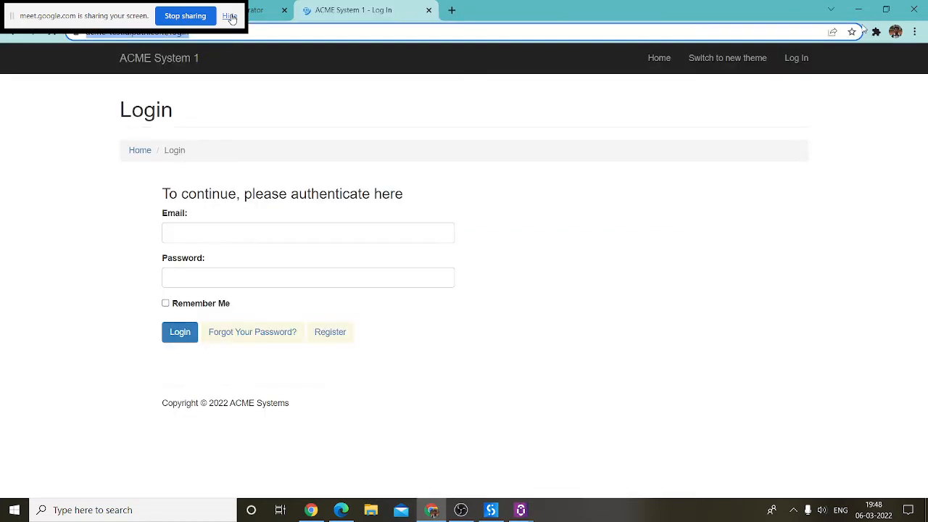
pyautogui.hotkey('alt', 'Tab')
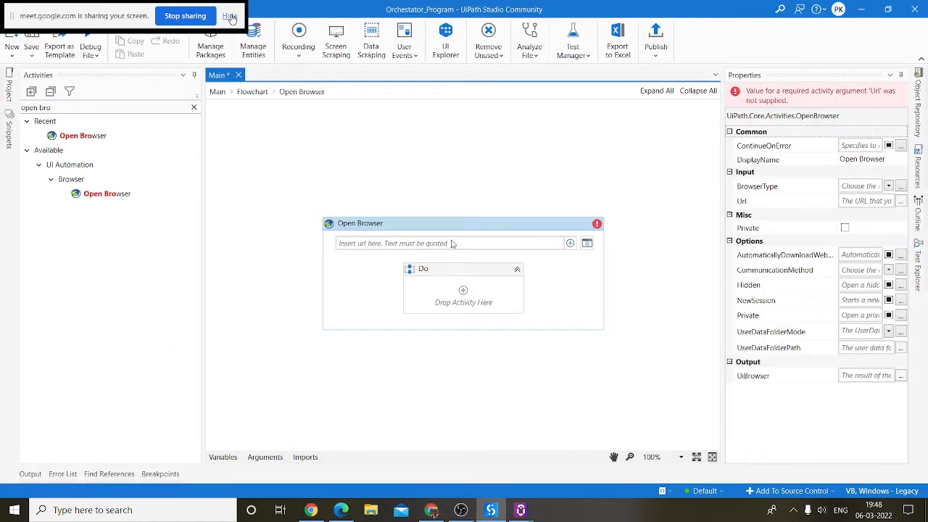
pyautogui.click(452, 243)
pyautogui.write('"')
pyautogui.write('https://acme-test.uipath.com/login')
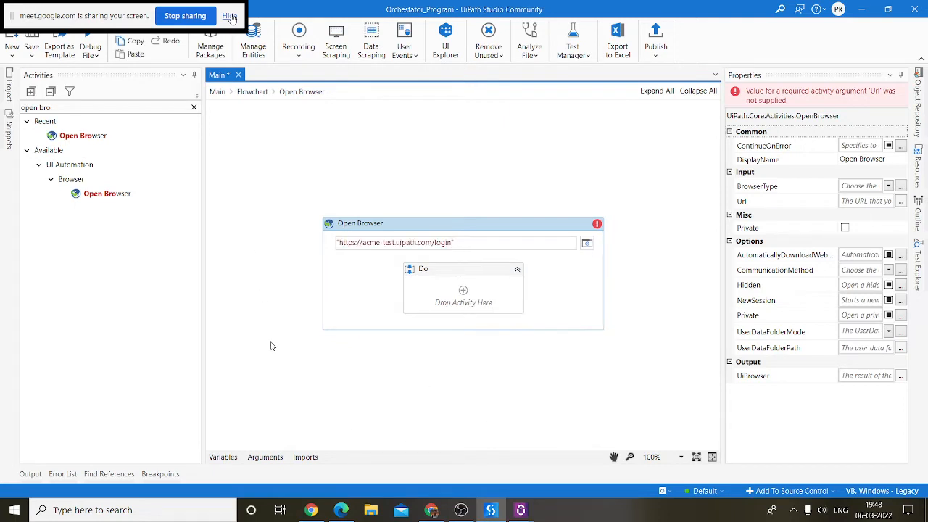
pyautogui.click(269, 314)
# Step: Add a Maximize Window activity inside Open Browser's Do sequence
pyautogui.click(60, 106)
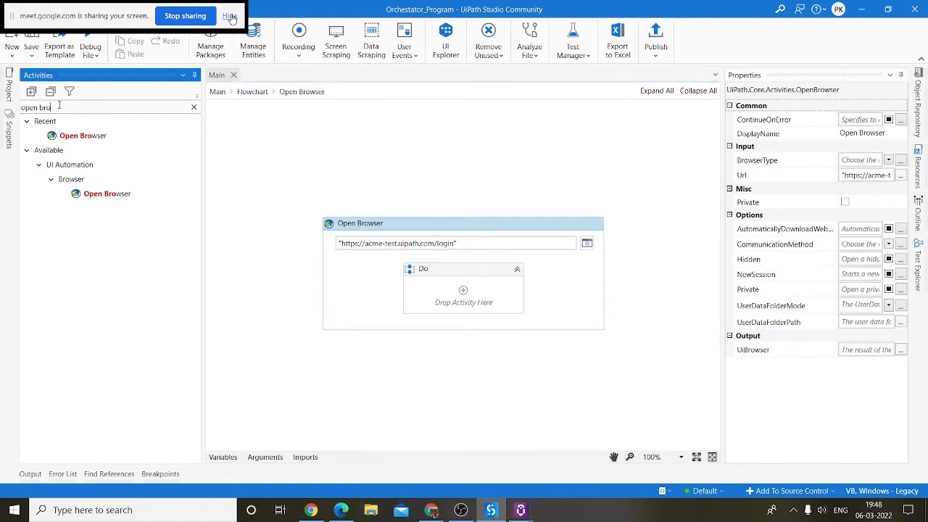
pyautogui.press('BackSpace')
pyautogui.press('BackSpace')
pyautogui.press('BackSpace')
pyautogui.press('BackSpace')
pyautogui.press('BackSpace')
pyautogui.press('BackSpace')
pyautogui.press('BackSpace')
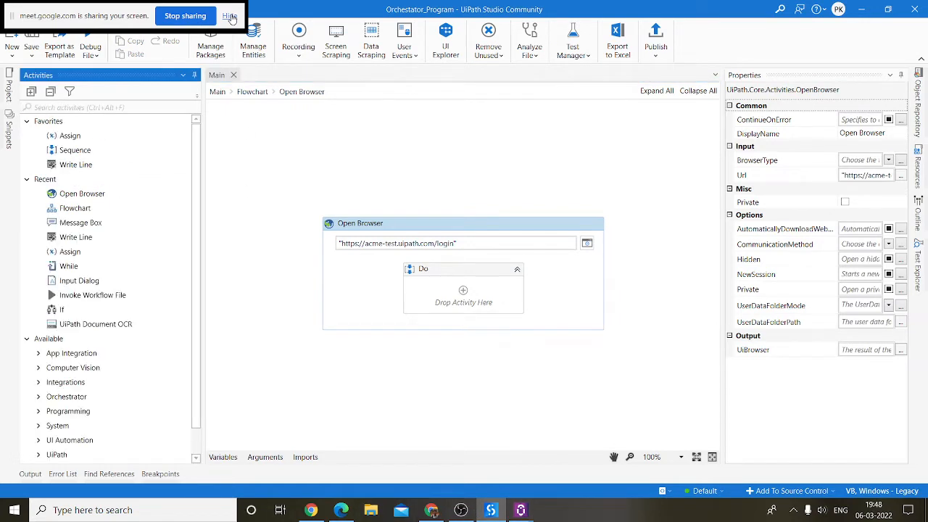
pyautogui.write('maxi')
pyautogui.moveTo(515, 297); pyautogui.dragTo(475, 297)
# Step: Add a Delay below Maximize Window with Duration 0:0:05
pyautogui.moveTo(76, 108); pyautogui.dragTo(3, 104)
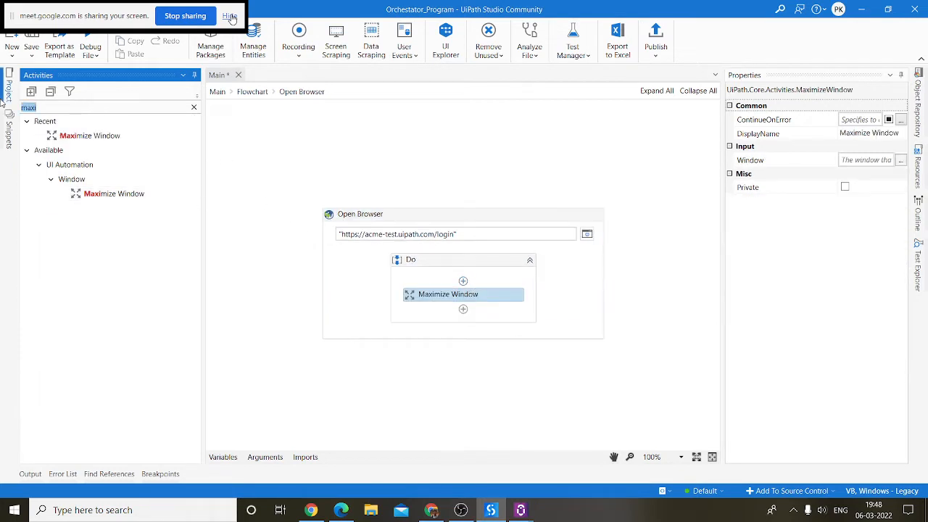
pyautogui.write('delay')
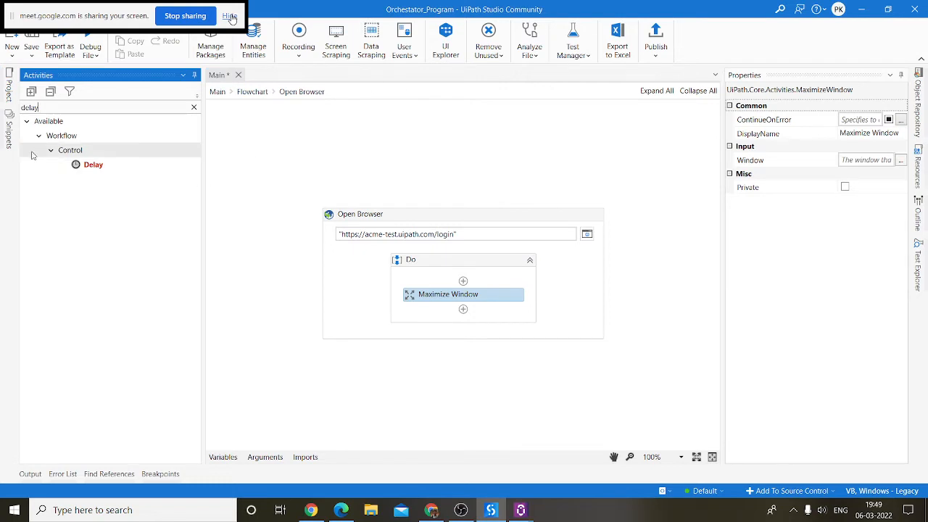
pyautogui.moveTo(93, 165); pyautogui.dragTo(482, 308)
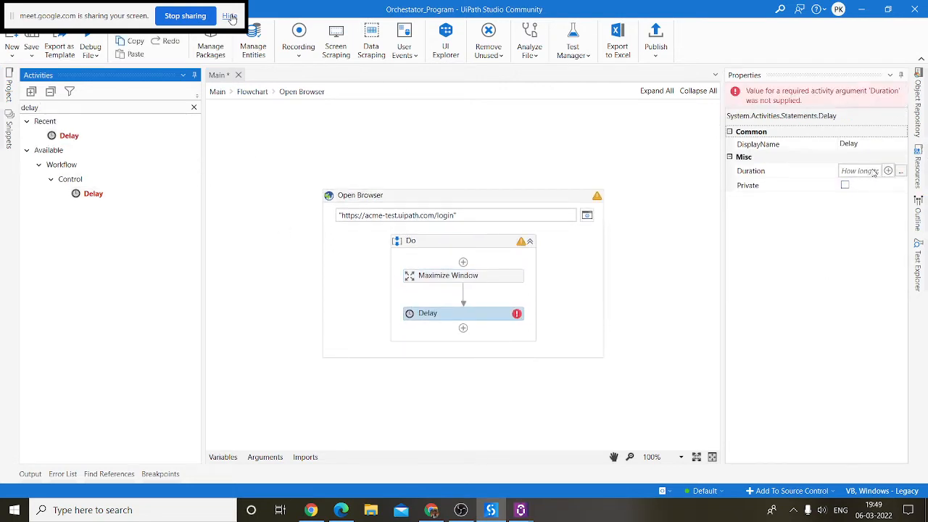
pyautogui.click(855, 171)
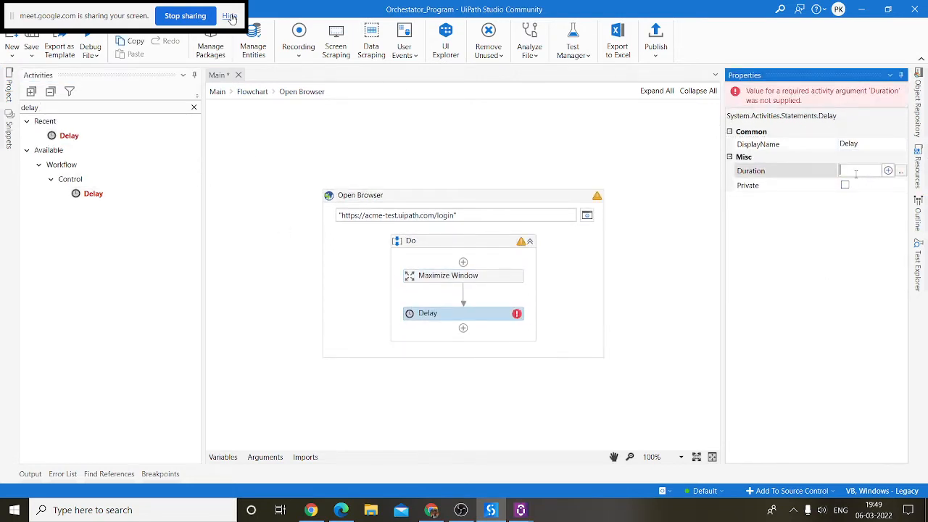
pyautogui.write('::')
pyautogui.write('0')
pyautogui.write(':0:05')
# Step: Commit the 0:0:05 Delay and run the current workflow file
pyautogui.click(432, 141)
pyautogui.click(252, 92)
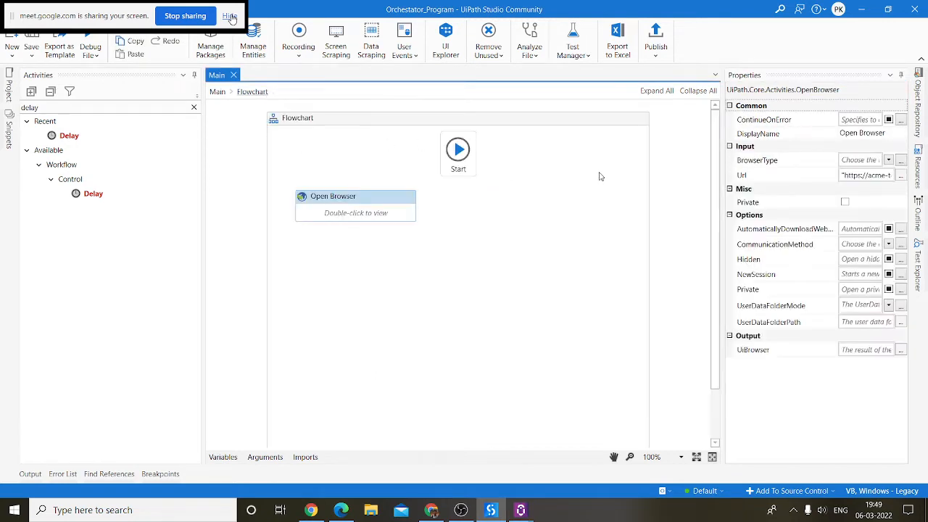
pyautogui.doubleClick(370, 184)
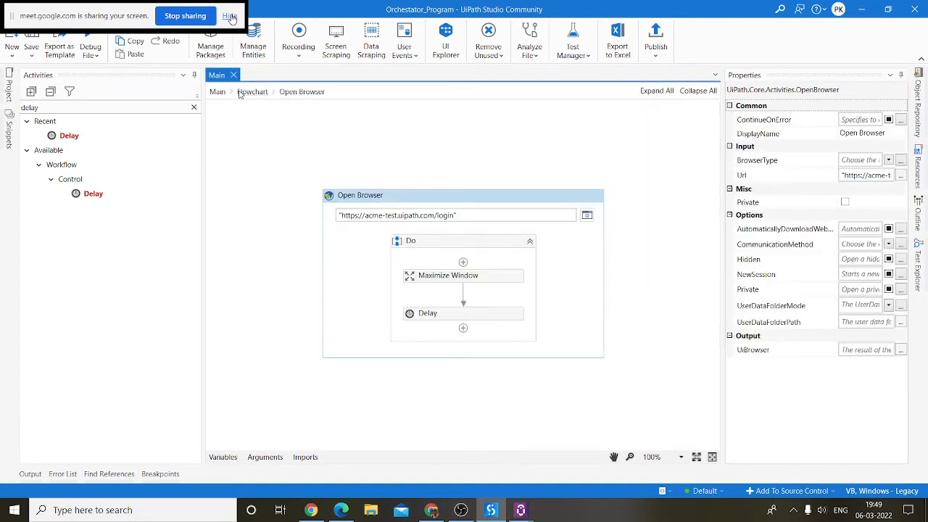
pyautogui.click(90, 50)
pyautogui.click(105, 76)
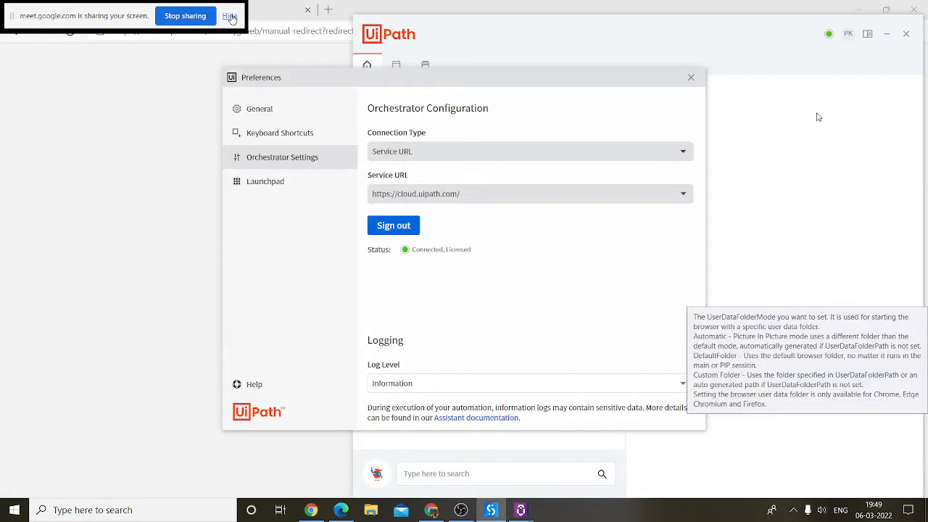
# Step: Dismiss the preferences dialog, minimize Assistant and the browser, and return to Studio
pyautogui.click(691, 77)
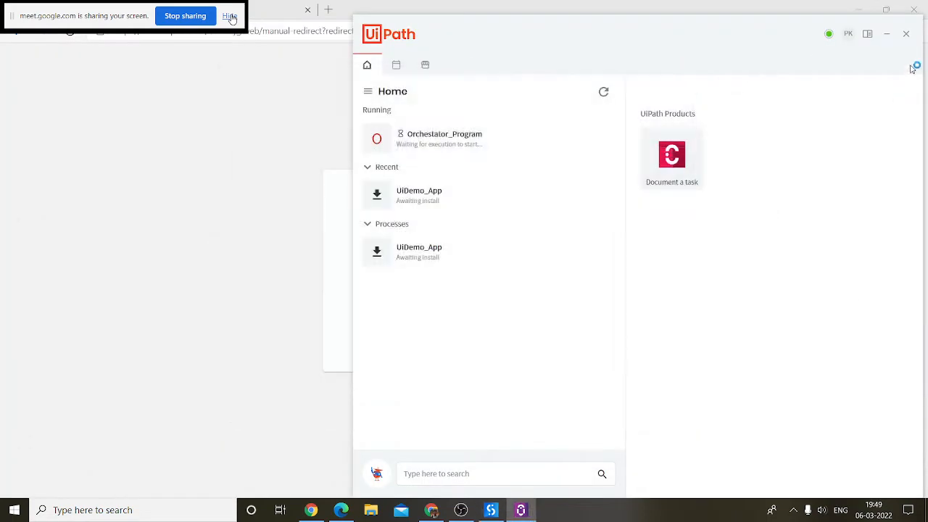
pyautogui.click(885, 33)
pyautogui.click(858, 9)
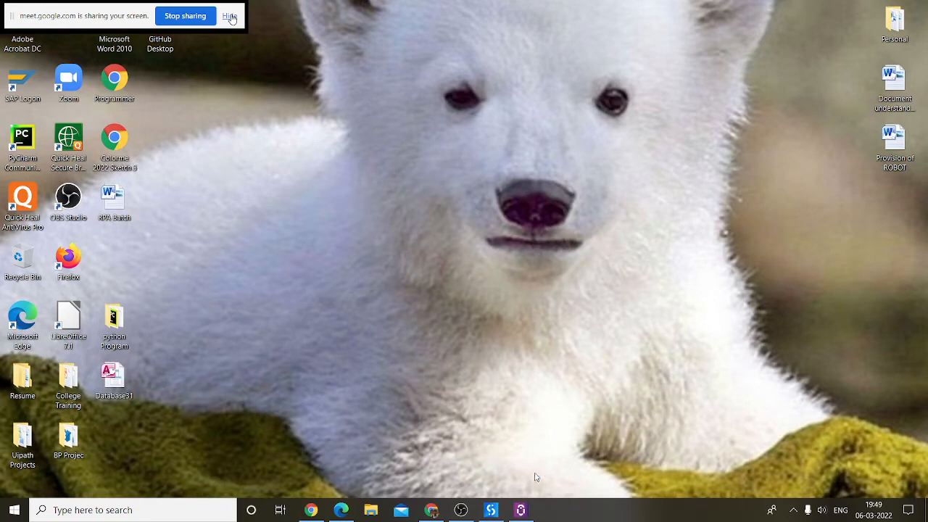
pyautogui.click(500, 511)
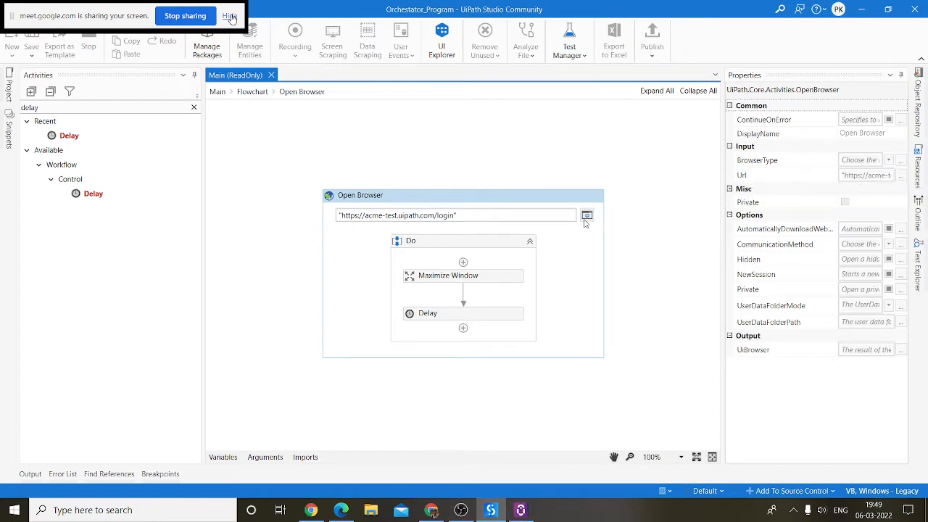
# Step: Choose a BrowserType for Open Browser, then go to the Home start page
pyautogui.click(888, 159)
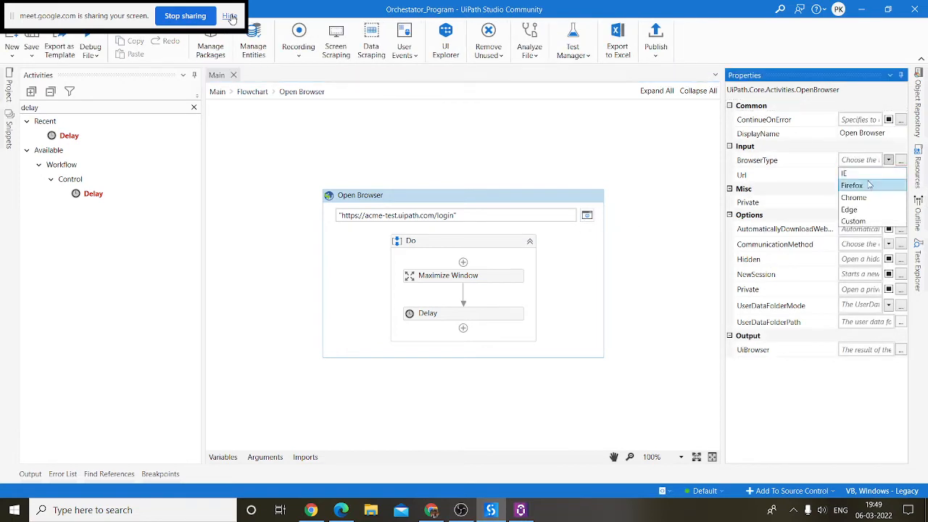
pyautogui.click(866, 195)
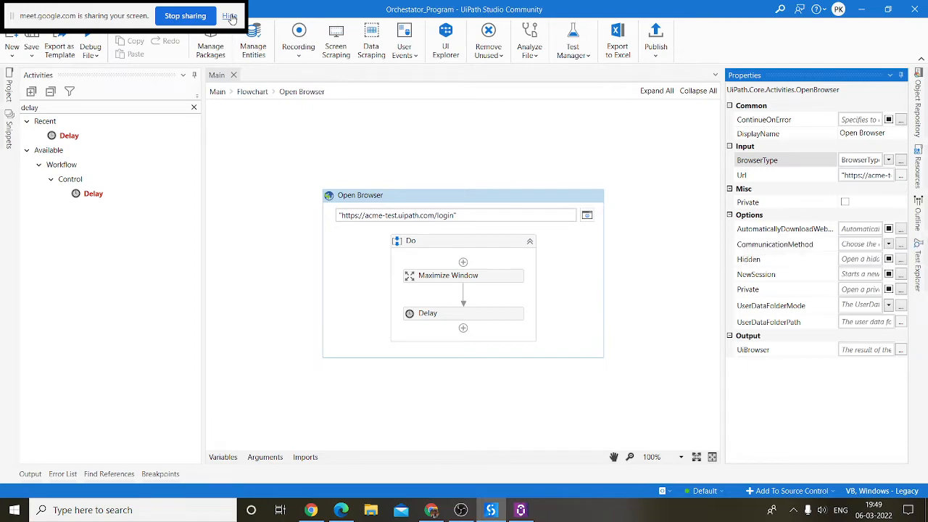
pyautogui.click(90, 53)
pyautogui.click(254, 123)
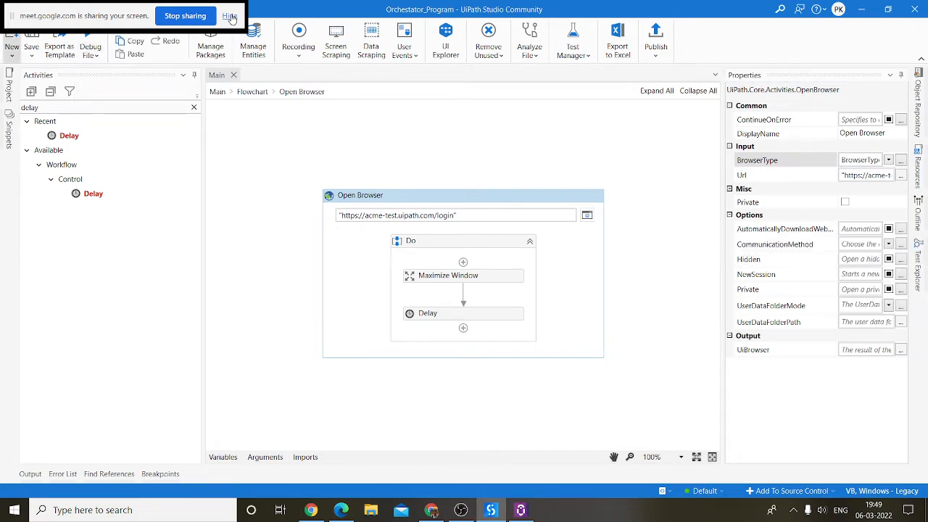
pyautogui.click(20, 10)
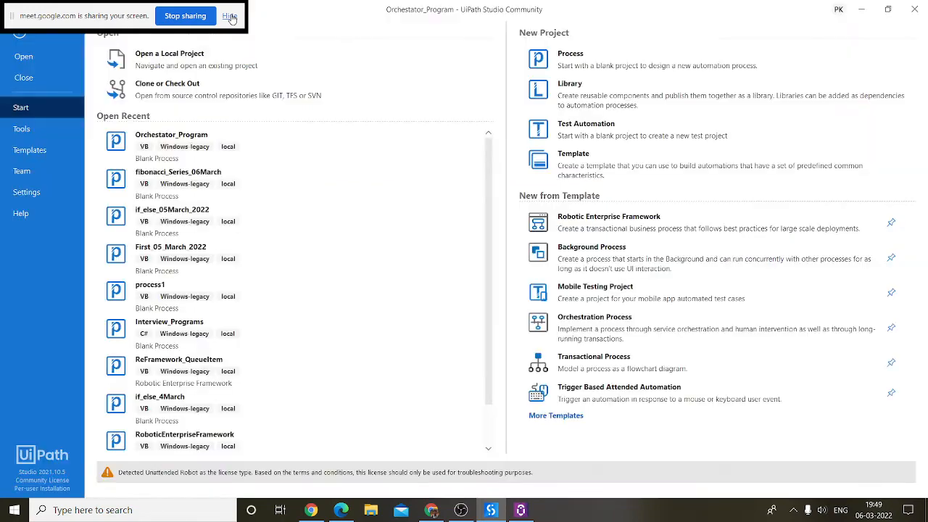
# Step: Install the UiPath Web Automation extension in Firefox from the Tools page
pyautogui.click(33, 130)
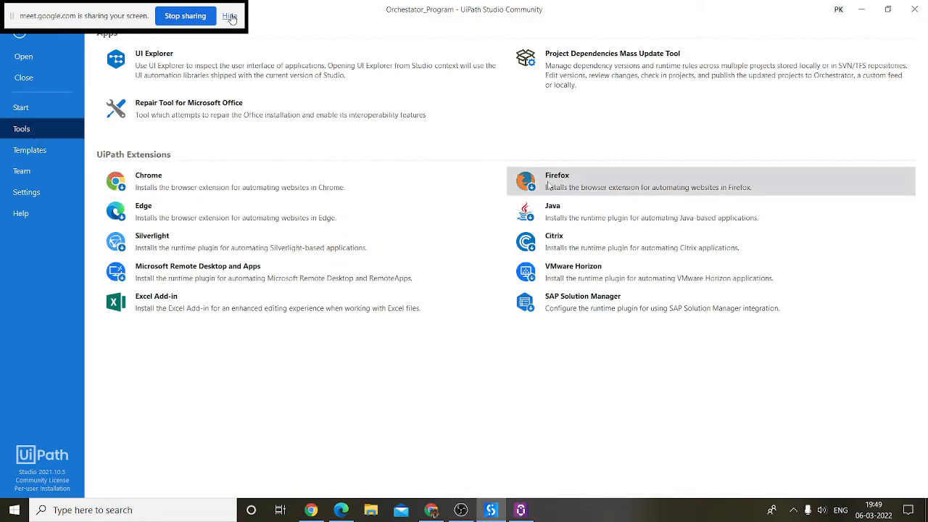
pyautogui.click(774, 217)
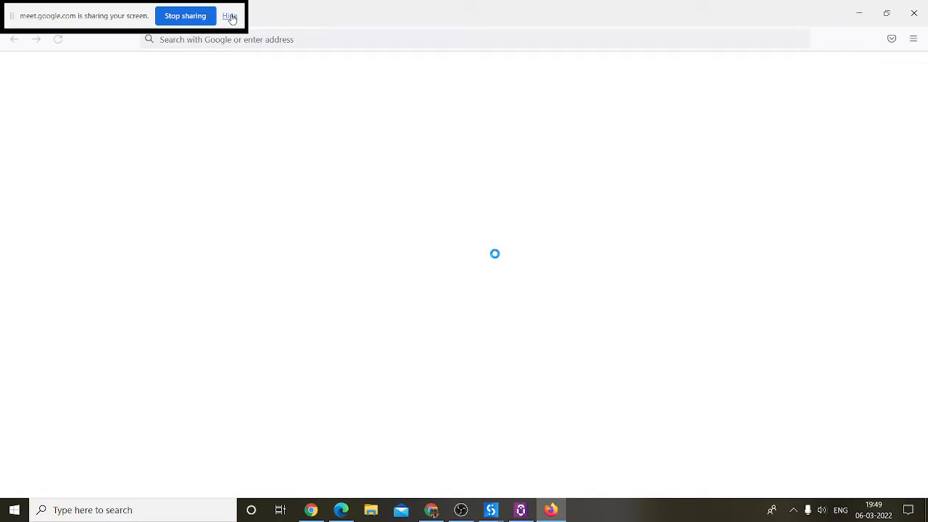
pyautogui.click(304, 148)
pyautogui.click(895, 128)
# Step: Close Firefox, confirm Studio's extension-installed message, and return to the workflow
pyautogui.click(919, 16)
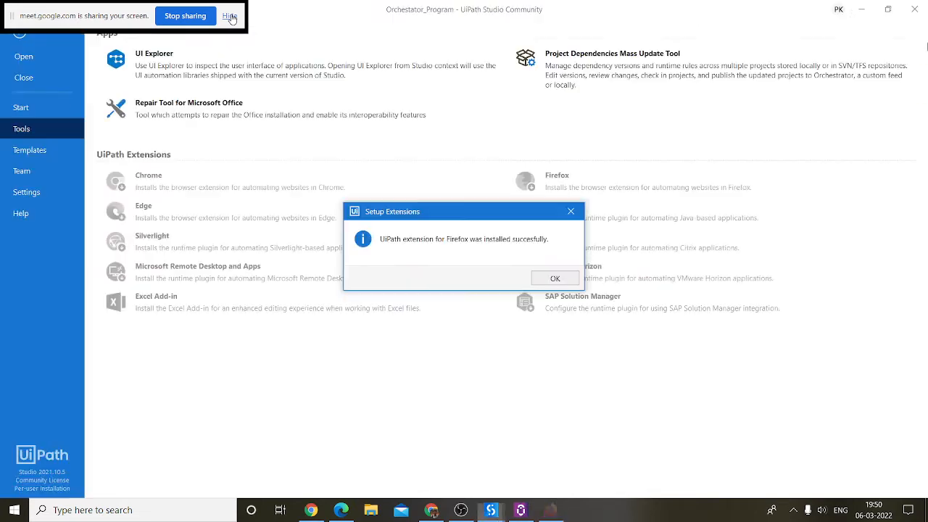
pyautogui.click(549, 278)
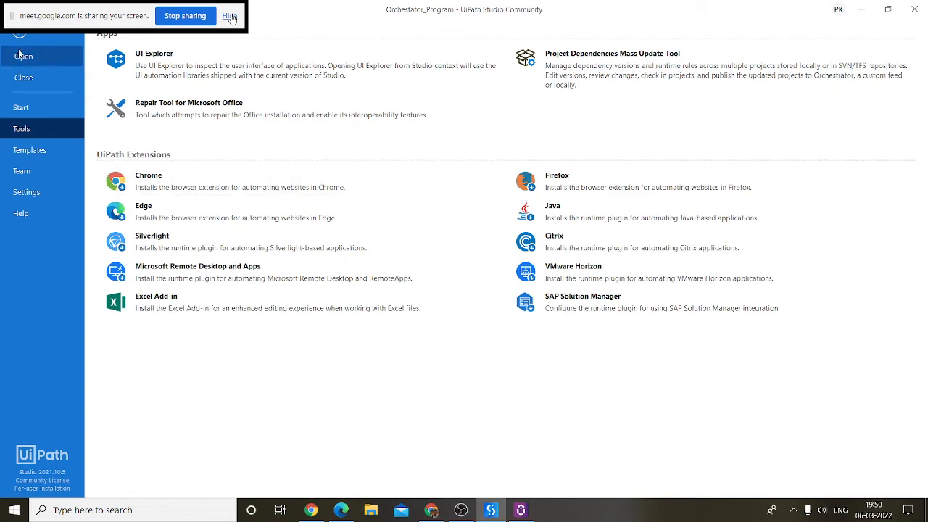
pyautogui.click(40, 40)
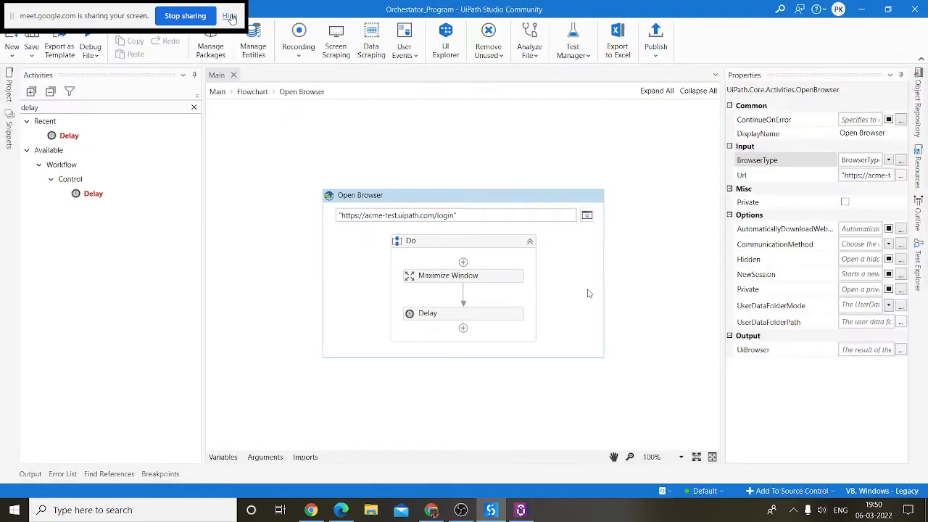
# Step: Run Main's flowchart so Firefox loads the ACME System 1 login page, then return to Studio
pyautogui.click(252, 92)
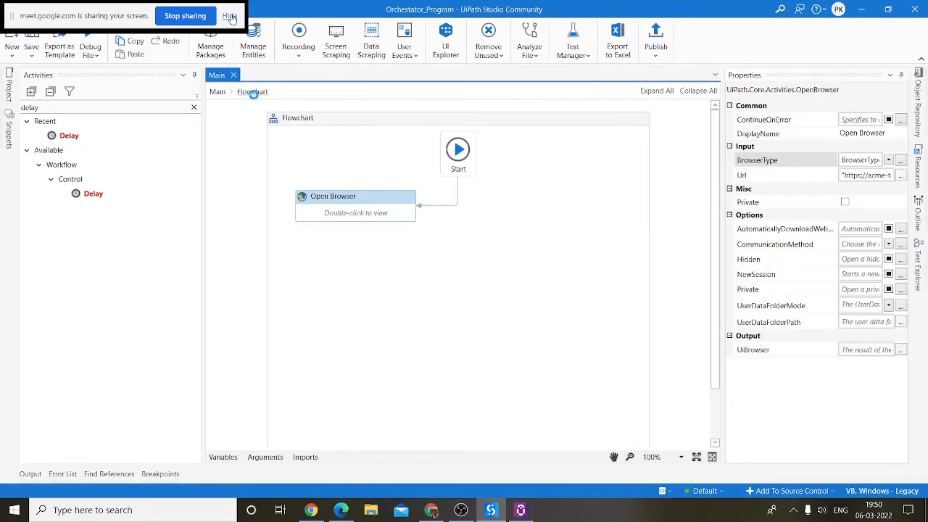
pyautogui.click(90, 51)
pyautogui.click(105, 73)
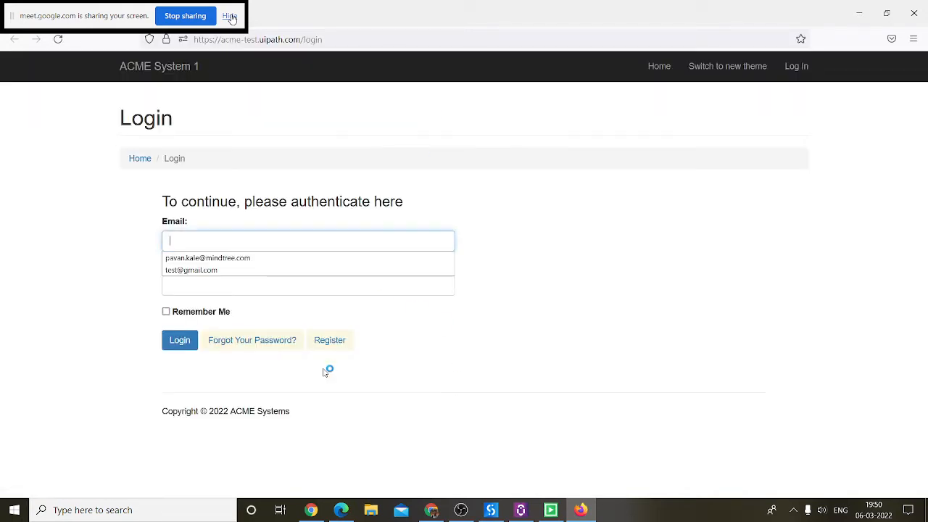
pyautogui.click(491, 510)
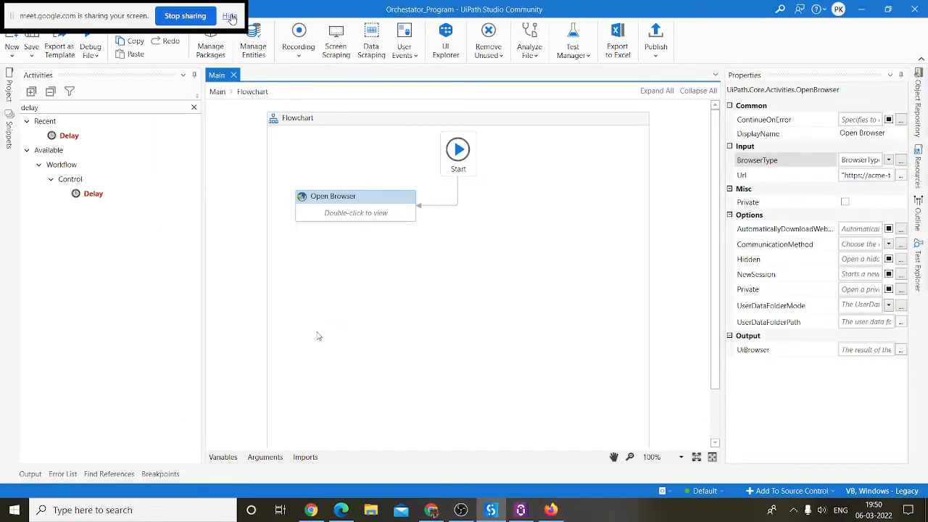
pyautogui.click(304, 58)
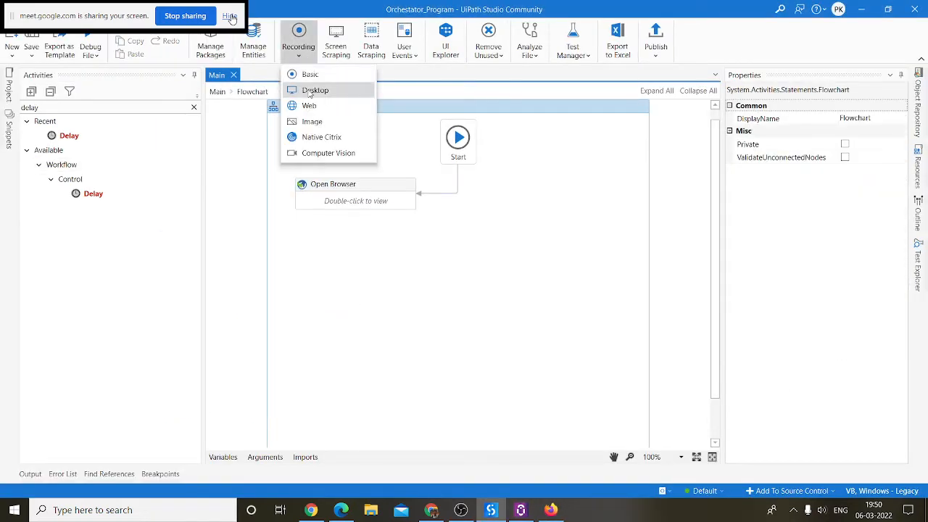
# Step: Start a Web recording and record typing the login email into the Email field, emptying it first
pyautogui.click(307, 106)
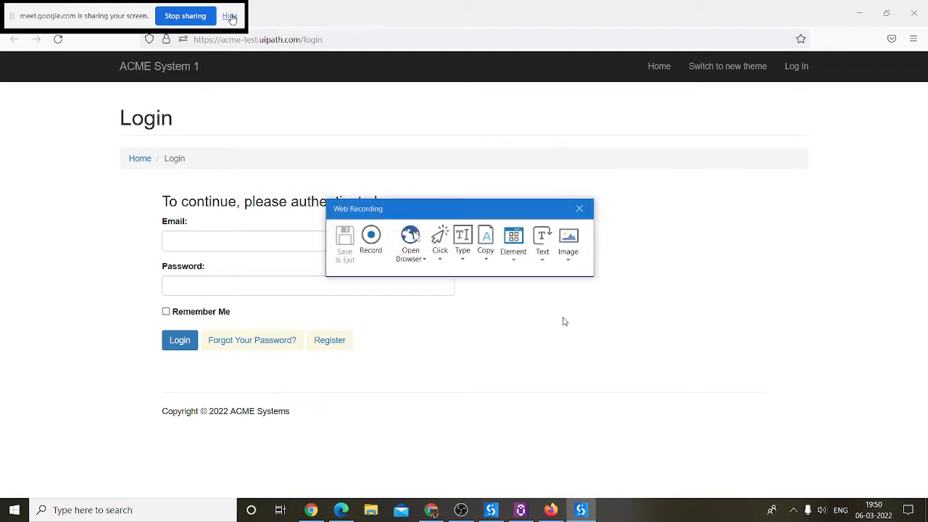
pyautogui.click(462, 258)
pyautogui.click(474, 276)
pyautogui.click(184, 239)
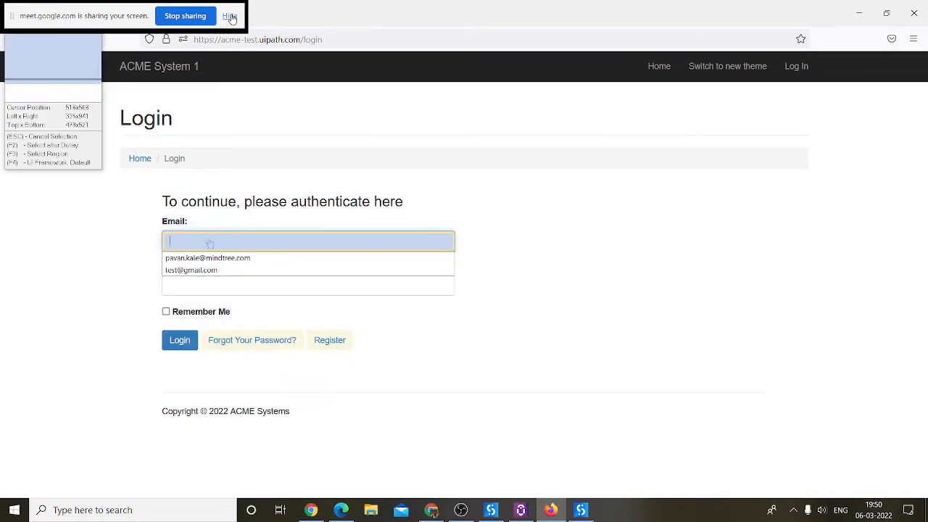
pyautogui.click(208, 240)
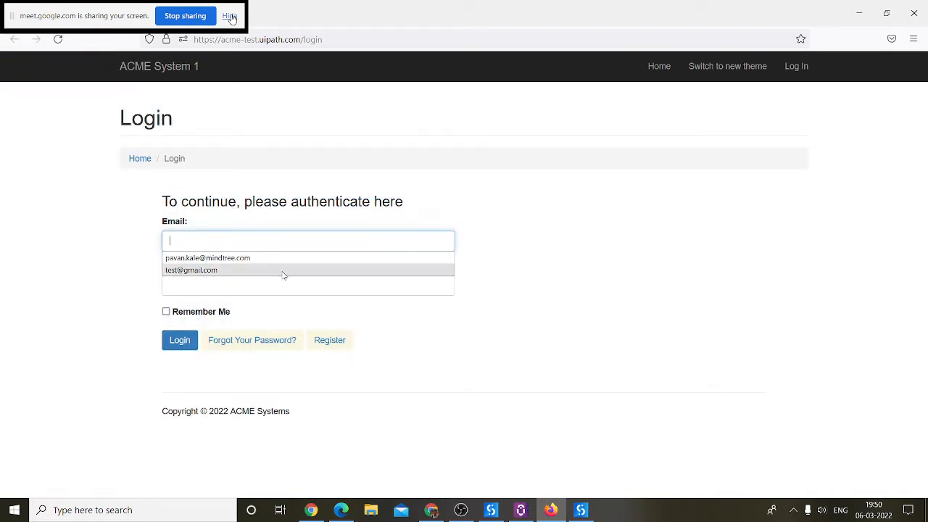
pyautogui.click(271, 386)
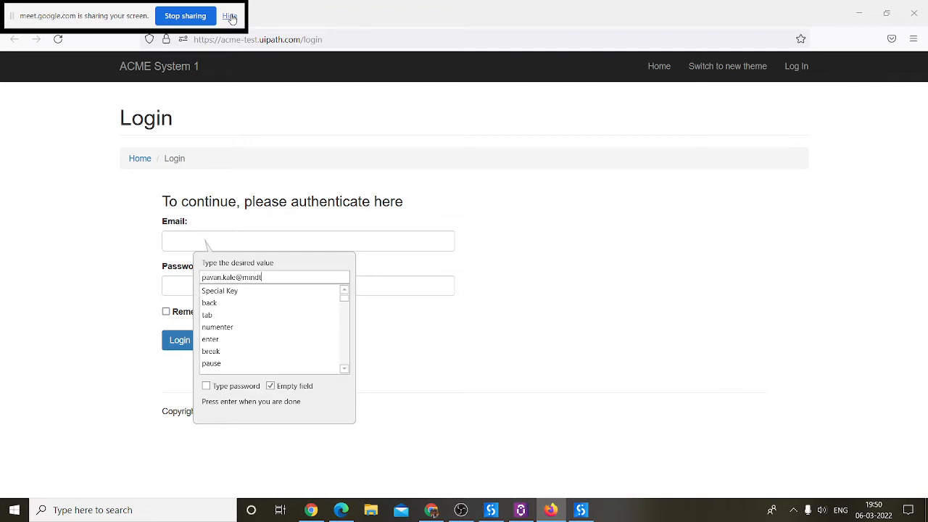
pyautogui.write('m')
pyautogui.press('Return')
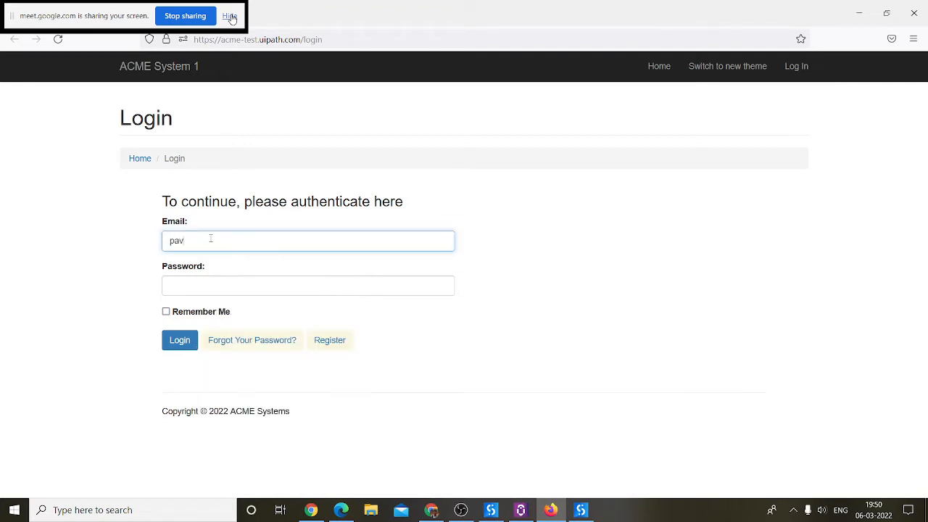
# Step: Record typing the password into the Password field as an emptied, secure password entry
pyautogui.click(462, 246)
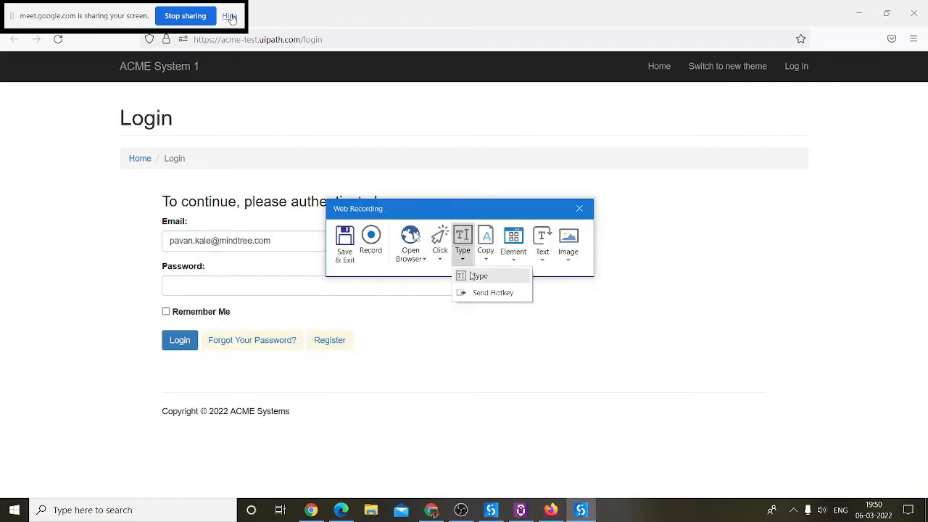
pyautogui.click(476, 275)
pyautogui.click(221, 288)
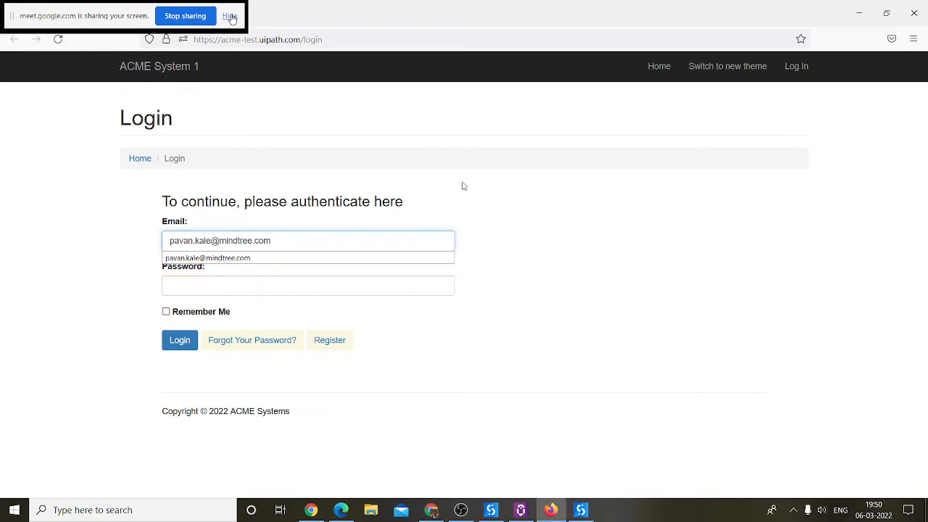
pyautogui.click(295, 430)
pyautogui.click(218, 428)
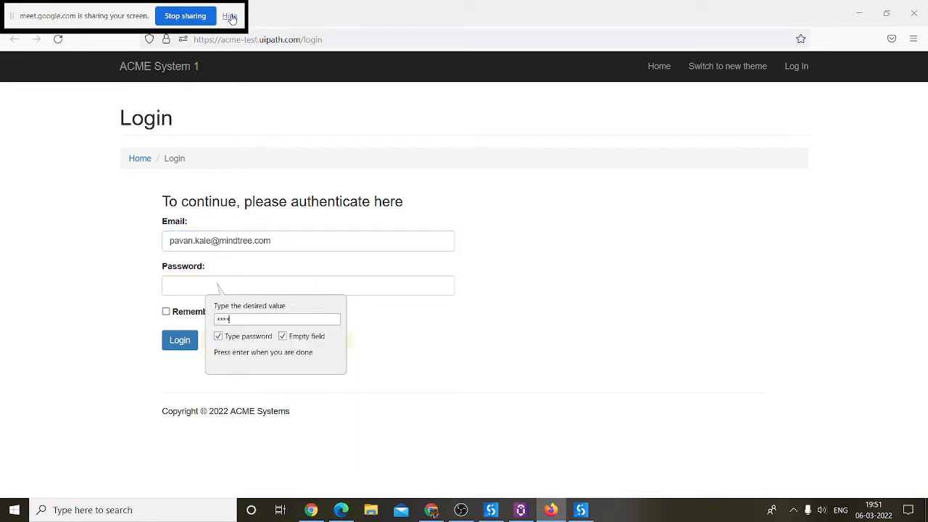
pyautogui.press('Return')
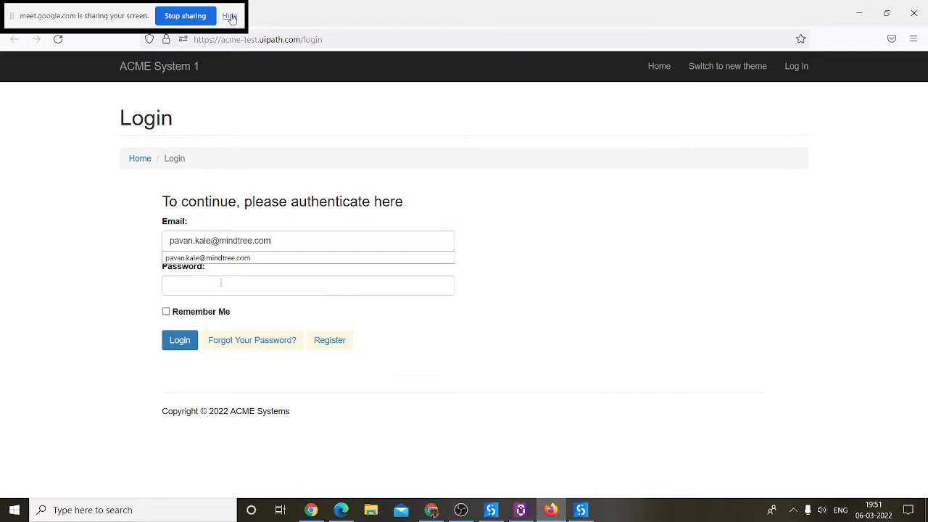
# Step: Record a click on the Login button and save the recording
pyautogui.click(439, 259)
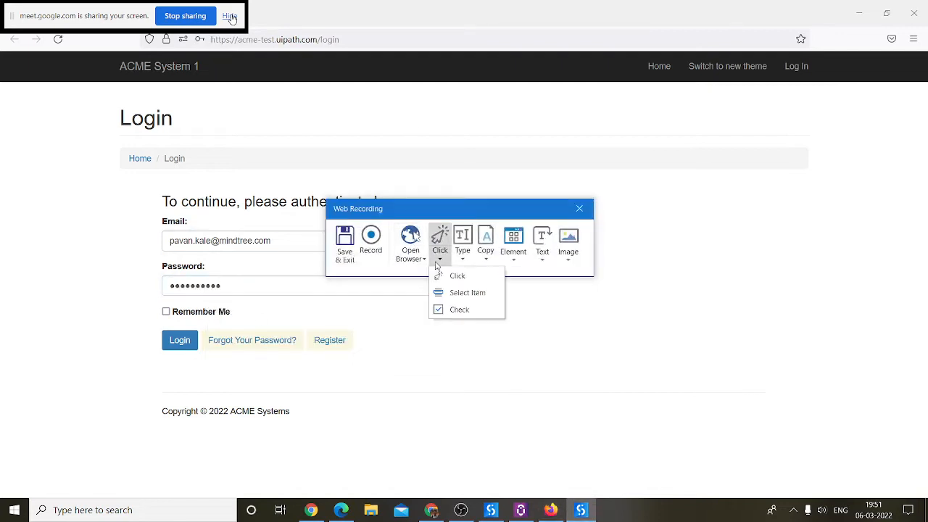
pyautogui.click(445, 272)
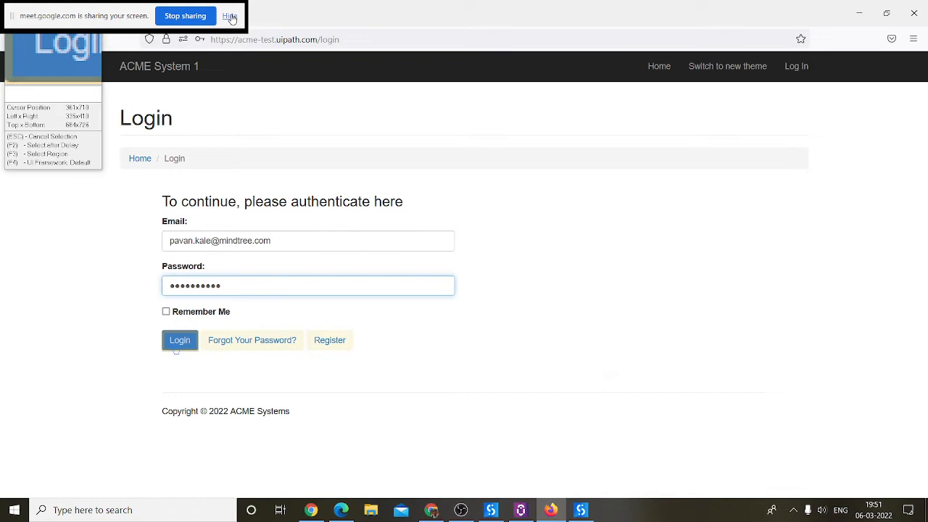
pyautogui.click(176, 346)
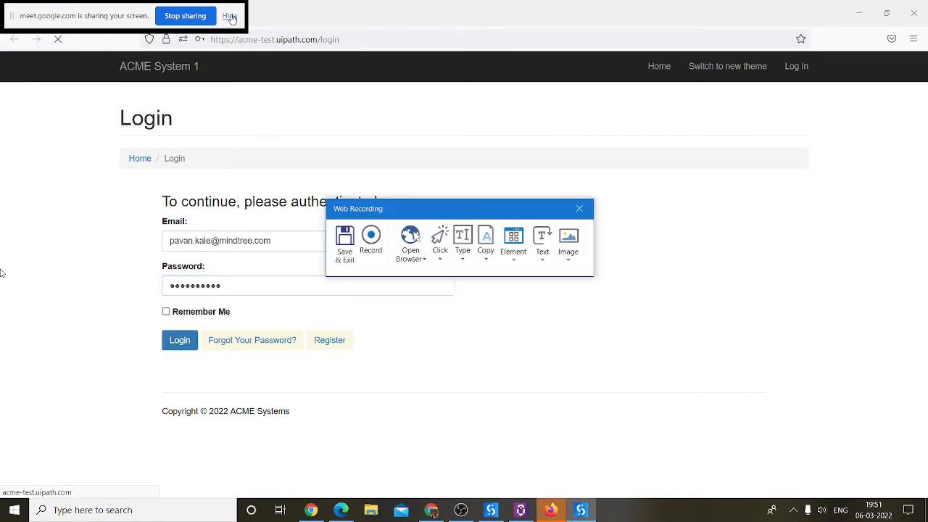
pyautogui.click(339, 244)
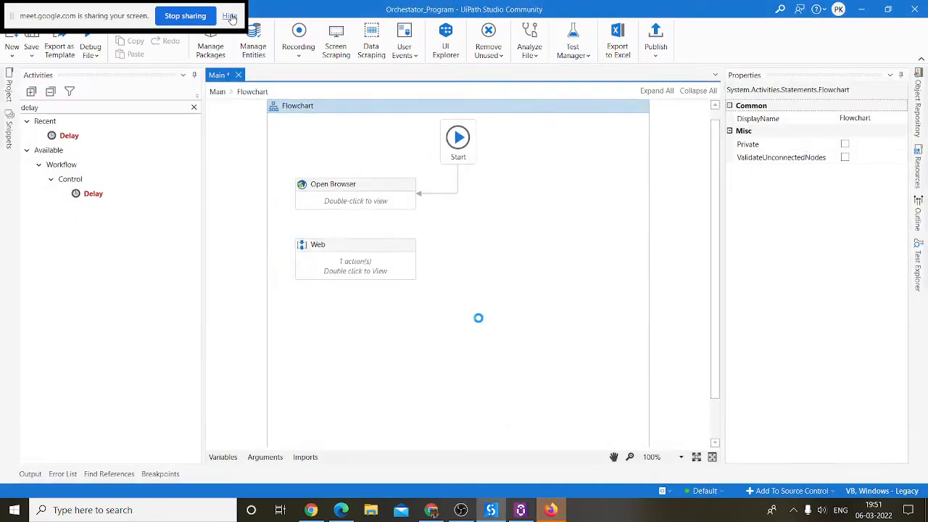
# Step: Add a 00:00:02 Delay below the email typing step in the Web sequence
pyautogui.doubleClick(358, 262)
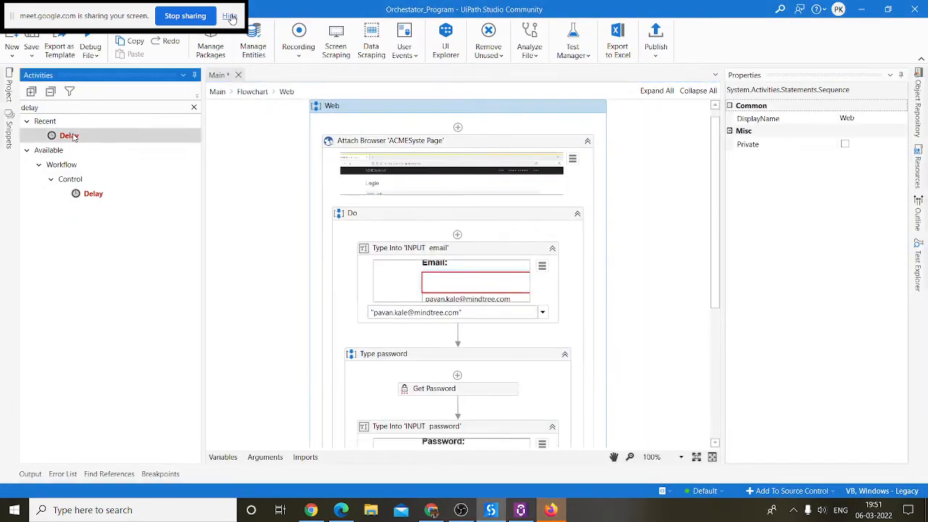
pyautogui.moveTo(72, 135); pyautogui.dragTo(531, 353)
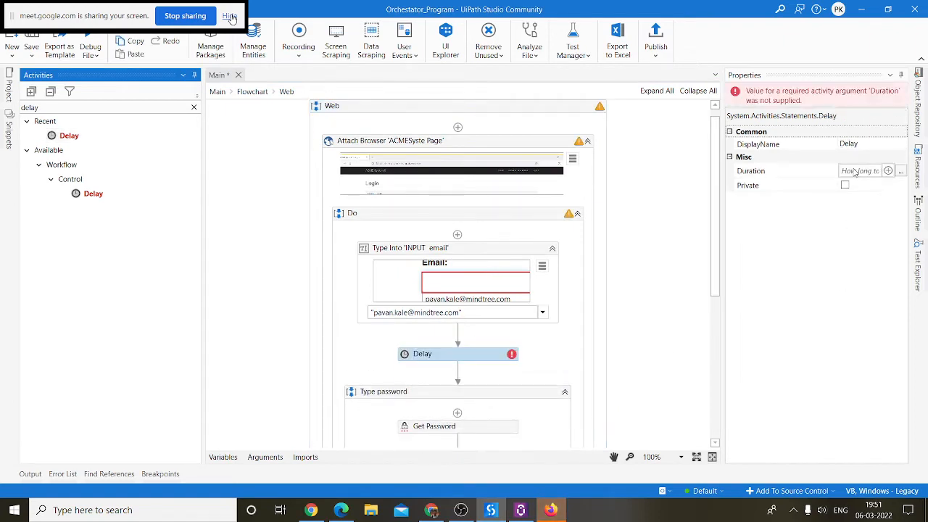
pyautogui.click(856, 172)
pyautogui.write('0:0:')
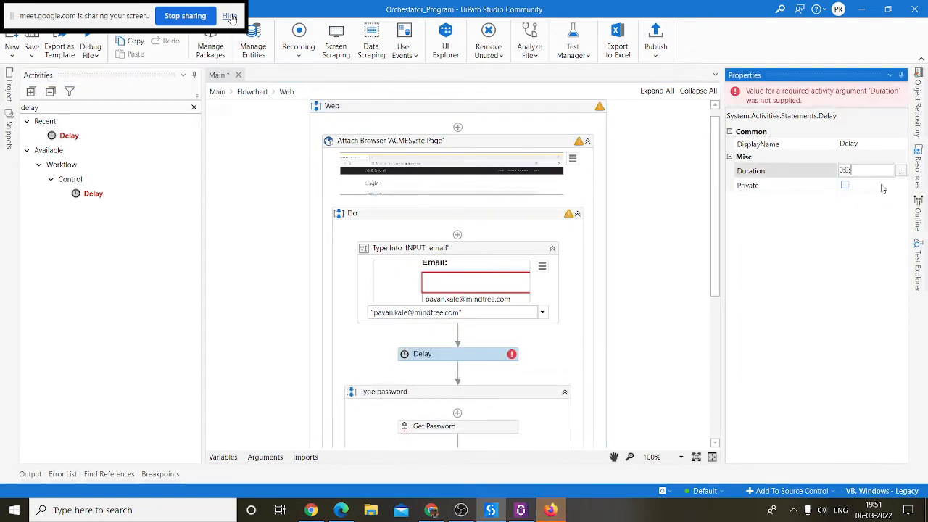
pyautogui.write('04')
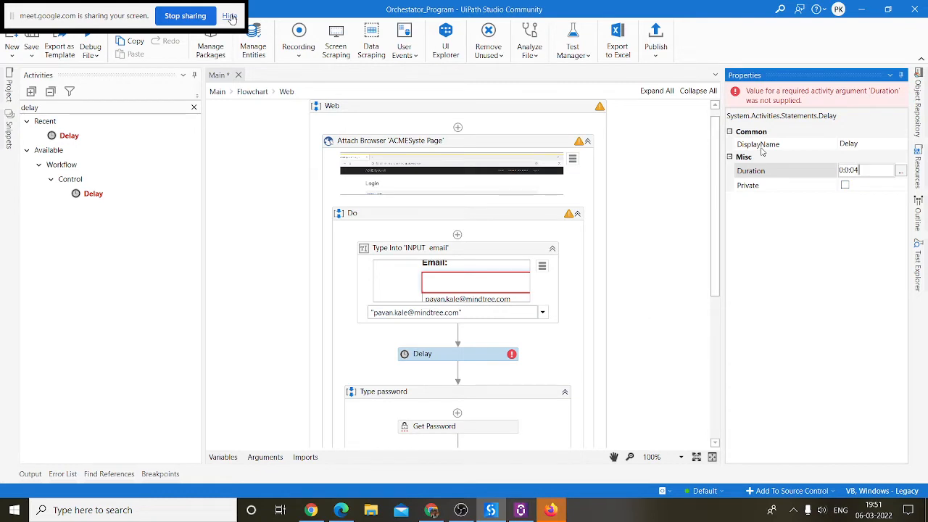
pyautogui.press('BackSpace')
pyautogui.click(684, 263)
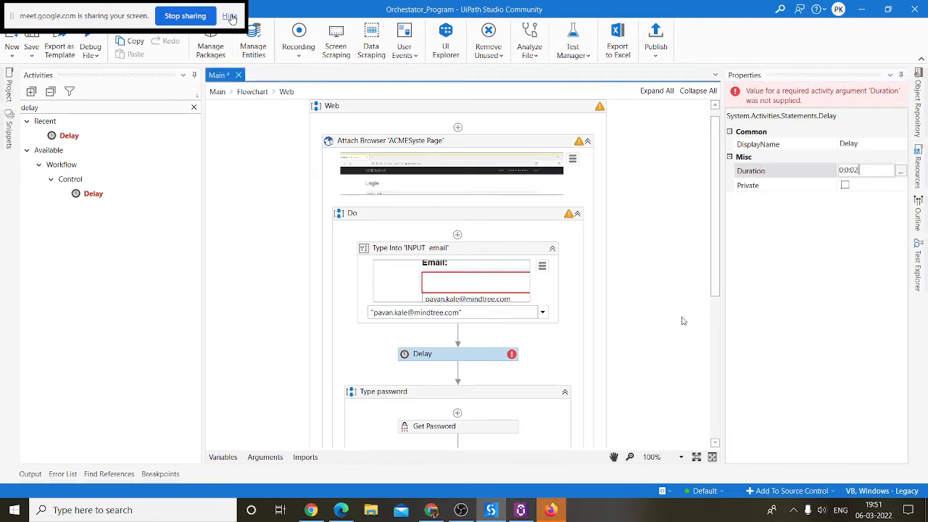
# Step: Copy that Delay after the Login click, save Main, and return to the flowchart
pyautogui.click(470, 359)
pyautogui.scroll(-6, 631, 387)
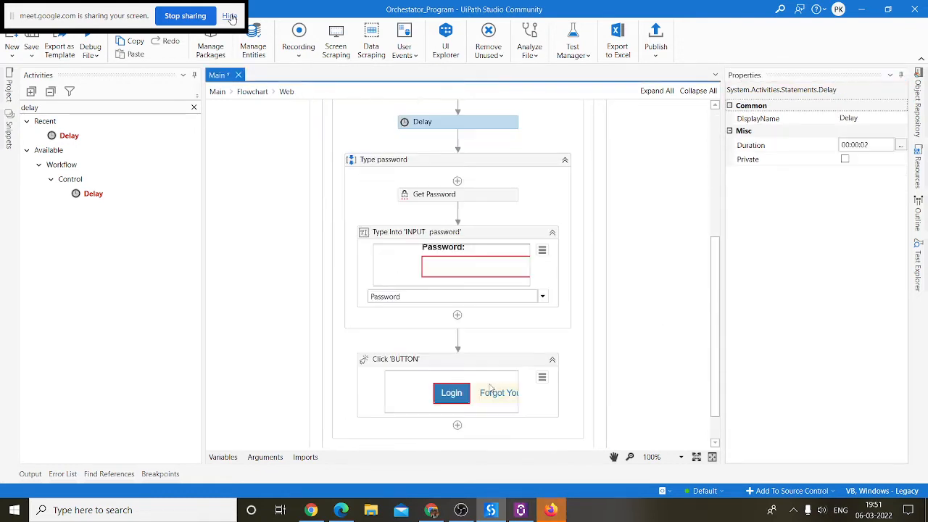
pyautogui.click(489, 349)
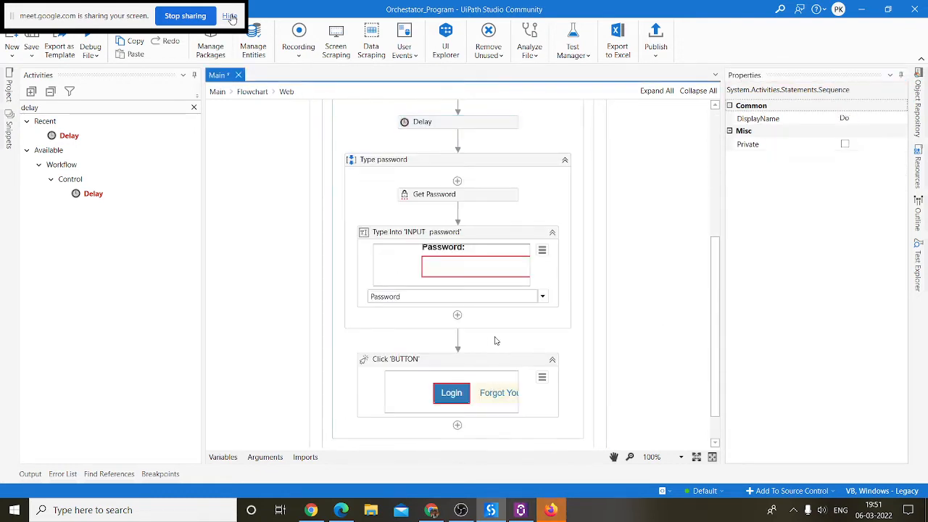
pyautogui.click(479, 434)
pyautogui.hotkey('ctrl', 'v')
pyautogui.hotkey('ctrl', 's')
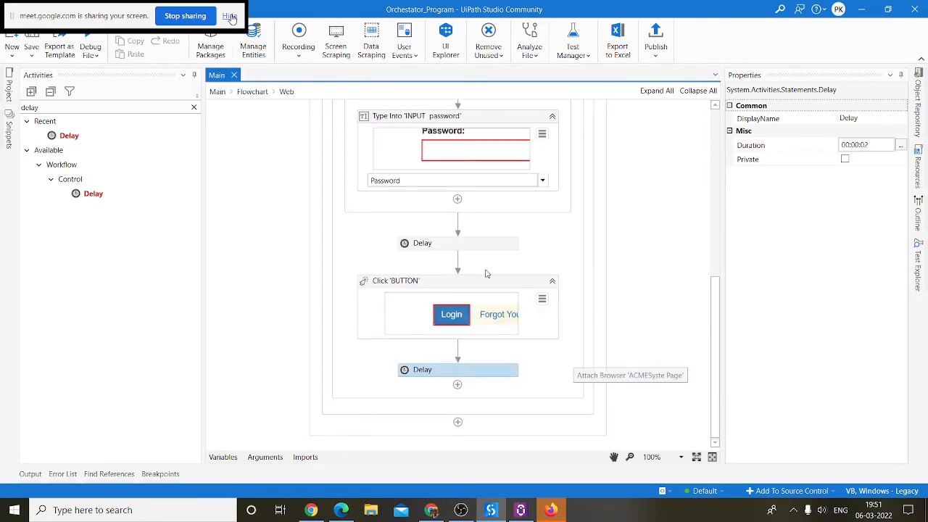
pyautogui.click(251, 93)
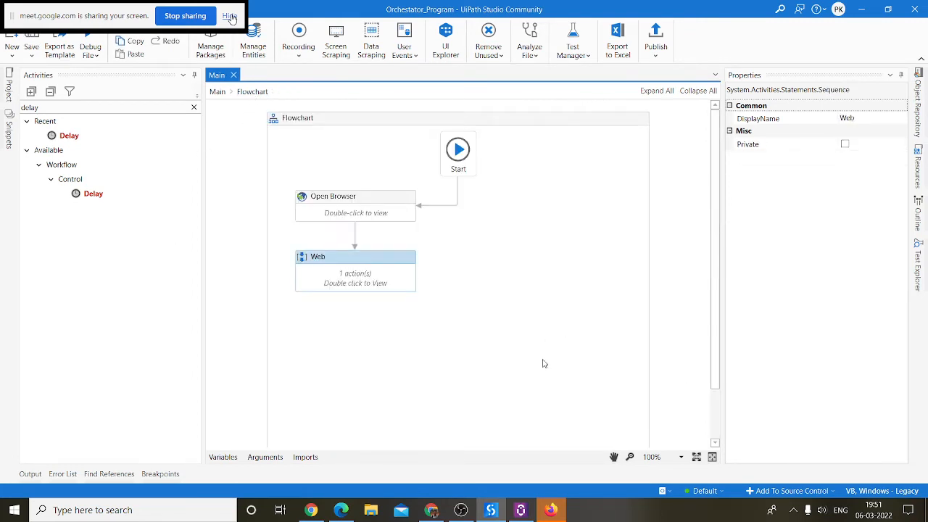
# Step: Save the project, log out of the ACME site, and close the browser
pyautogui.click(31, 34)
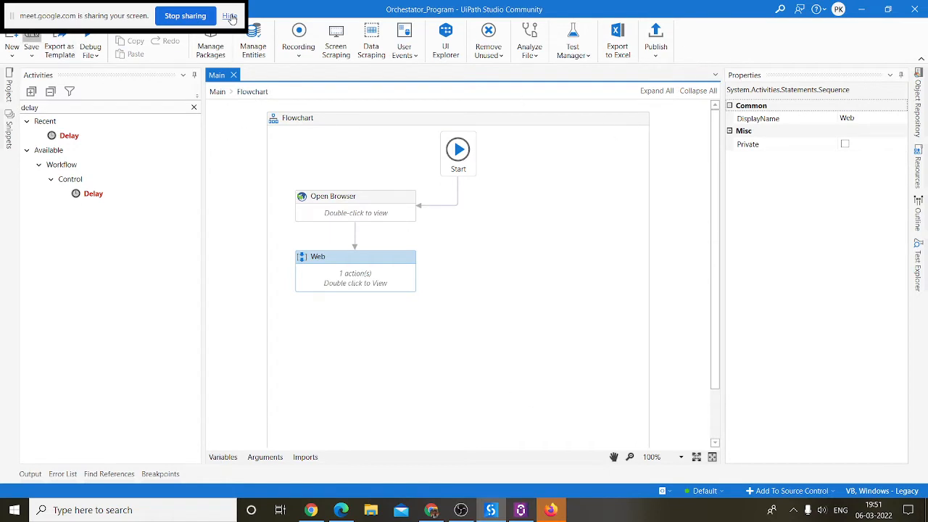
pyautogui.click(555, 511)
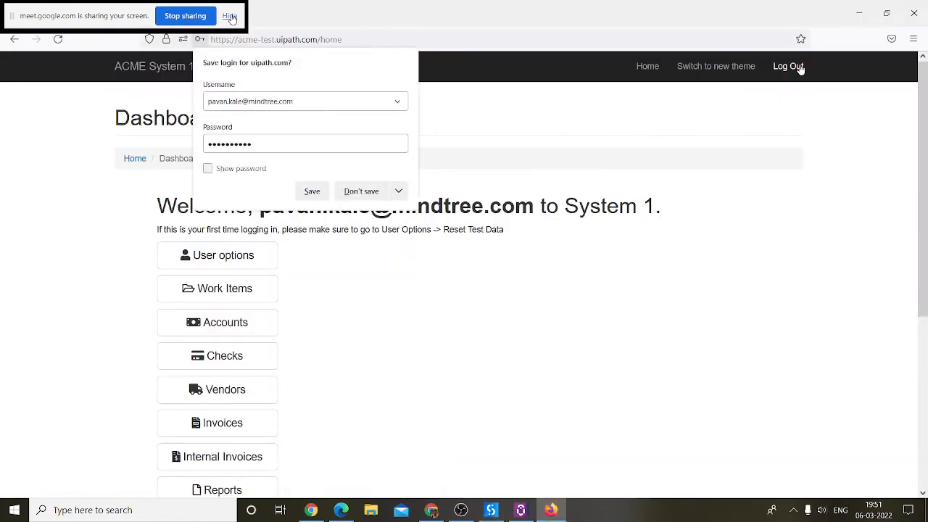
pyautogui.click(800, 68)
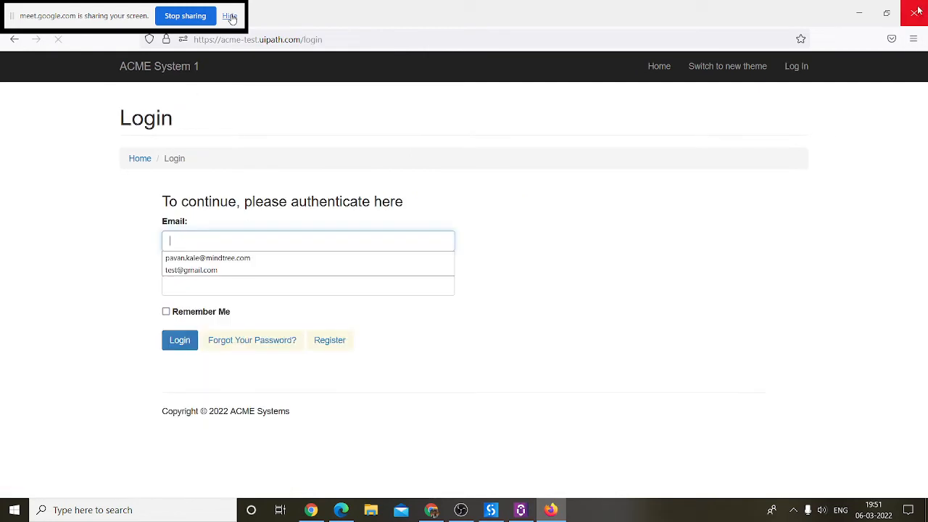
pyautogui.click(915, 12)
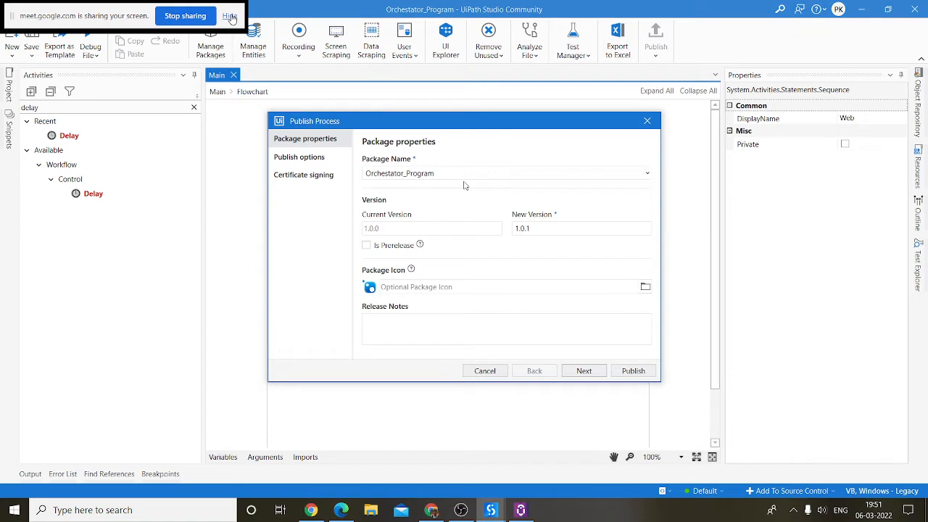
# Step: Trim the Publish dialog's Package Name down to Orchestator_
pyautogui.click(457, 178)
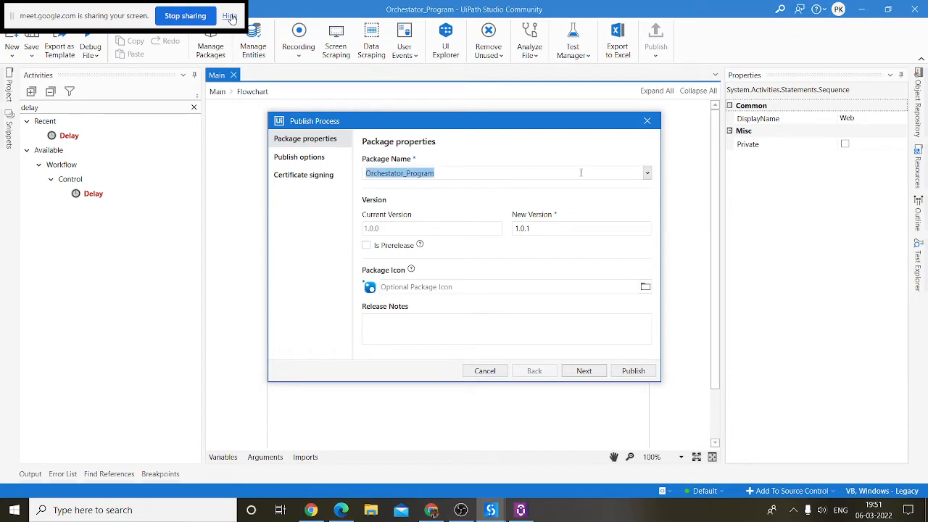
pyautogui.click(648, 174)
pyautogui.click(648, 176)
pyautogui.click(470, 175)
pyautogui.doubleClick(470, 176)
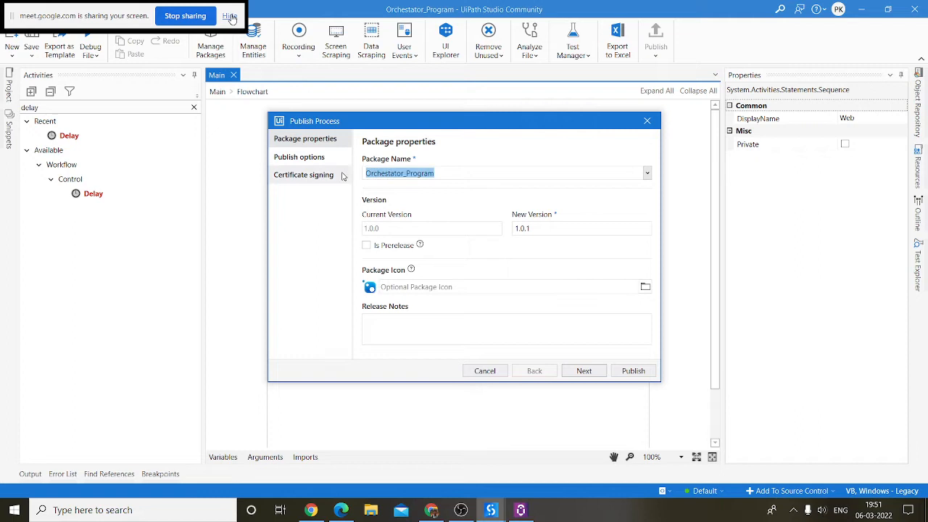
pyautogui.click(484, 173)
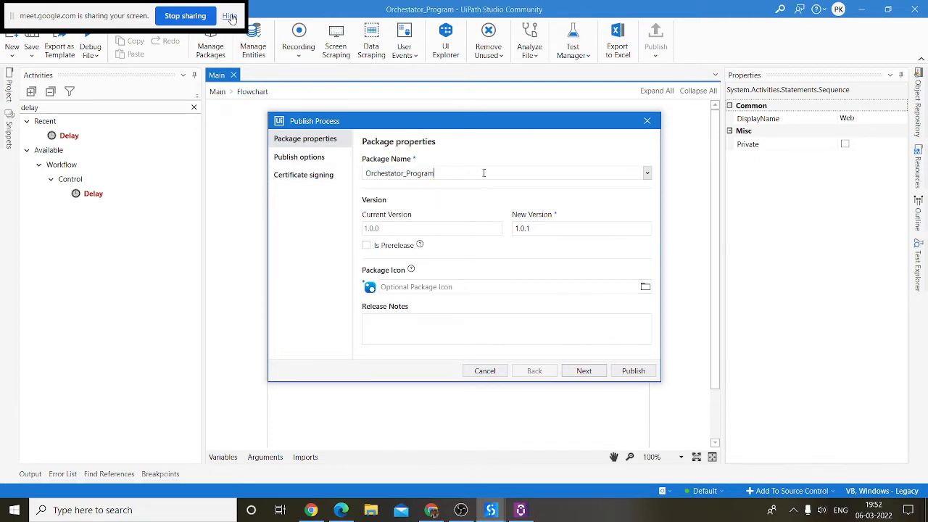
pyautogui.press('BackSpace')
pyautogui.press('BackSpace')
pyautogui.press('BackSpace')
pyautogui.click(431, 510)
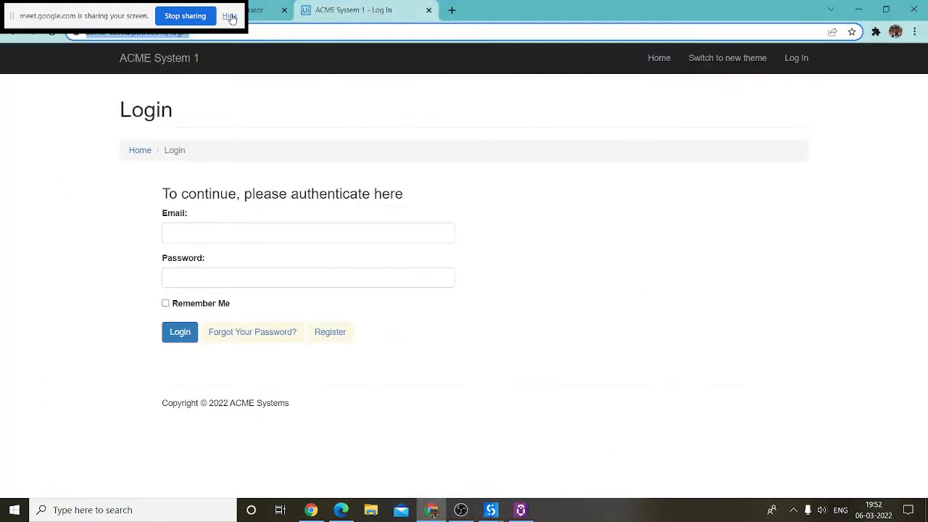
# Step: Open the tenant's Packages list in Orchestrator, then minimize Chrome
pyautogui.hotkey('ctrl', 'shift', 'Tab')
pyautogui.click(97, 97)
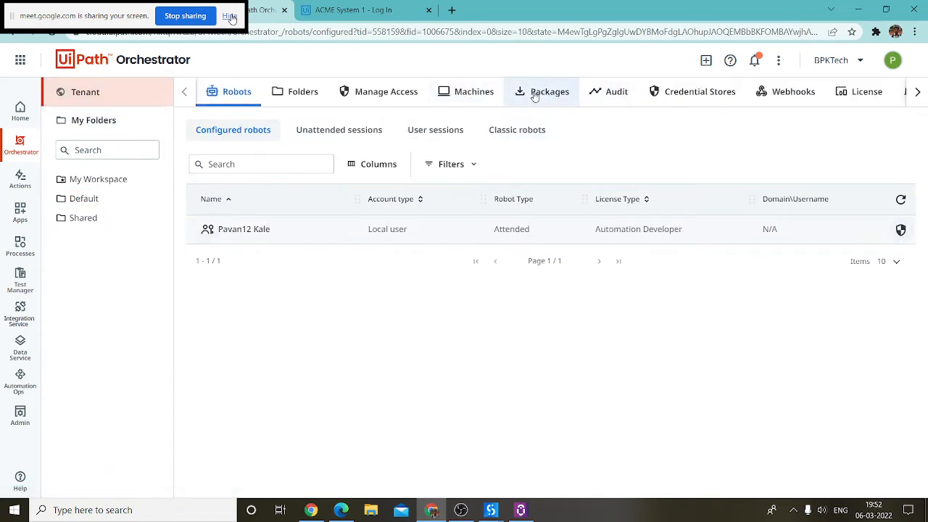
pyautogui.click(534, 97)
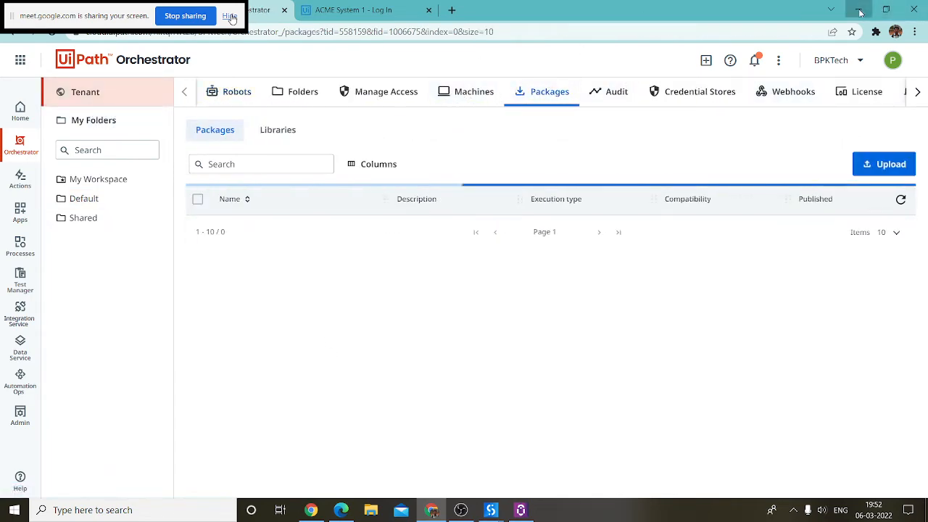
pyautogui.click(860, 12)
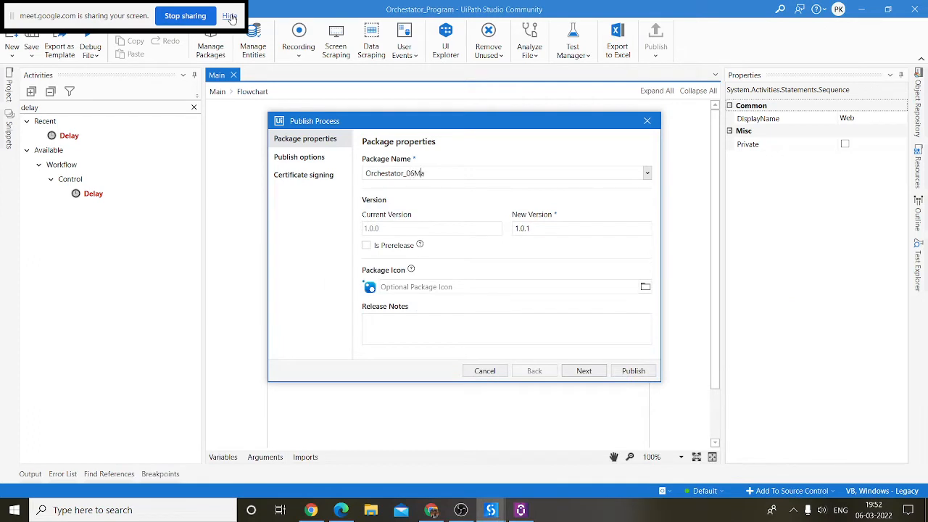
# Step: Publish Orchestator_06March version 1.0.1 to a Custom local folder
pyautogui.write('h')
pyautogui.press('Return')
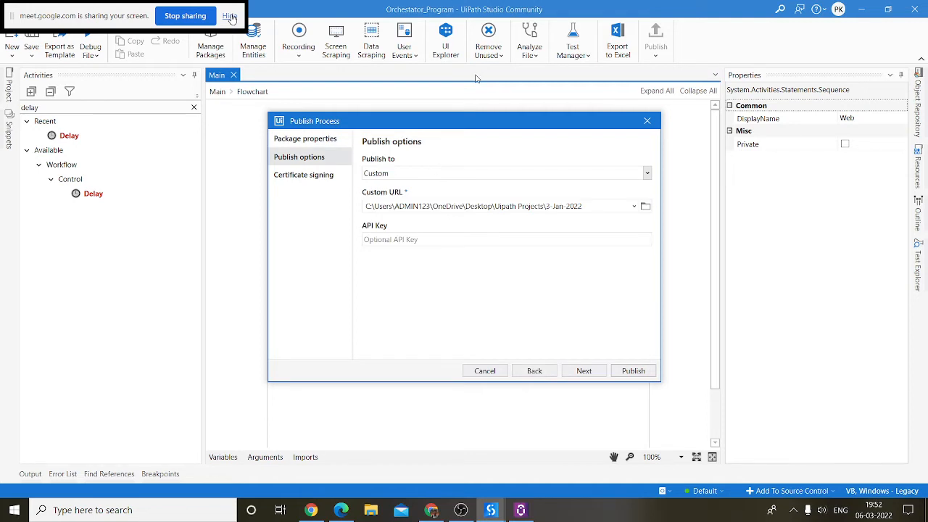
pyautogui.click(487, 176)
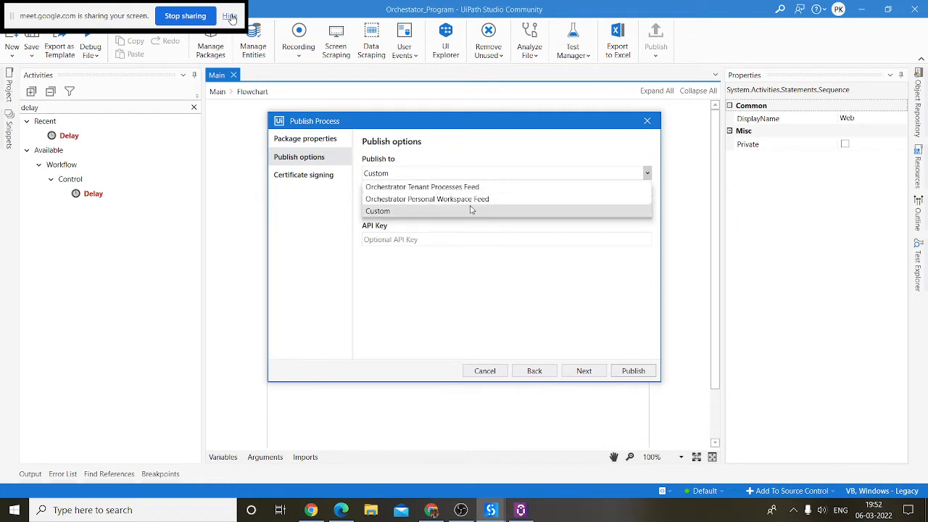
pyautogui.click(394, 212)
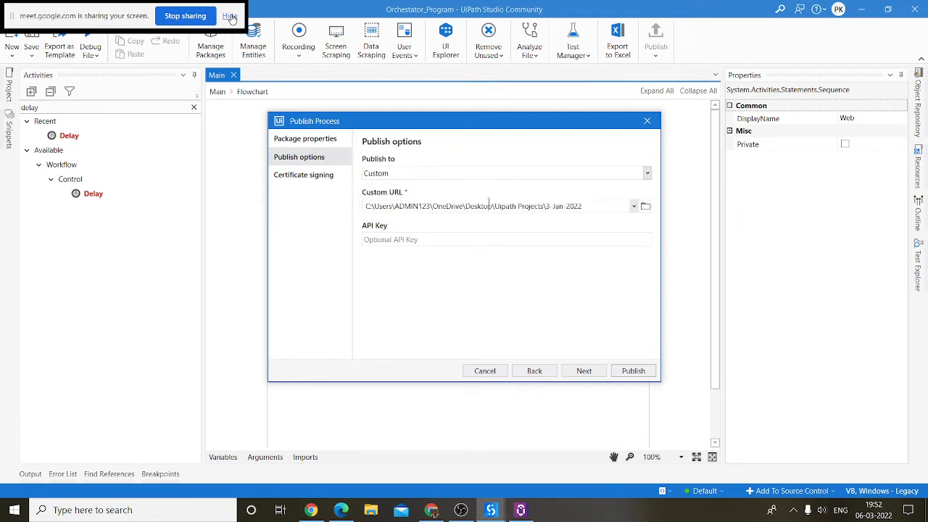
pyautogui.click(576, 372)
pyautogui.click(633, 371)
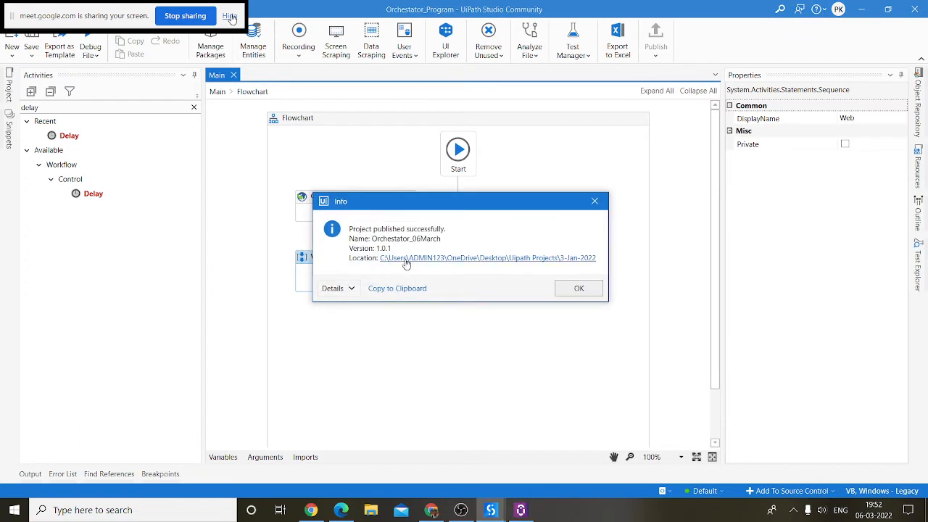
# Step: Locate the Orchestator_06March .nupkg in the 3-Jan-2022 project folder, then return to Chrome
pyautogui.click(493, 259)
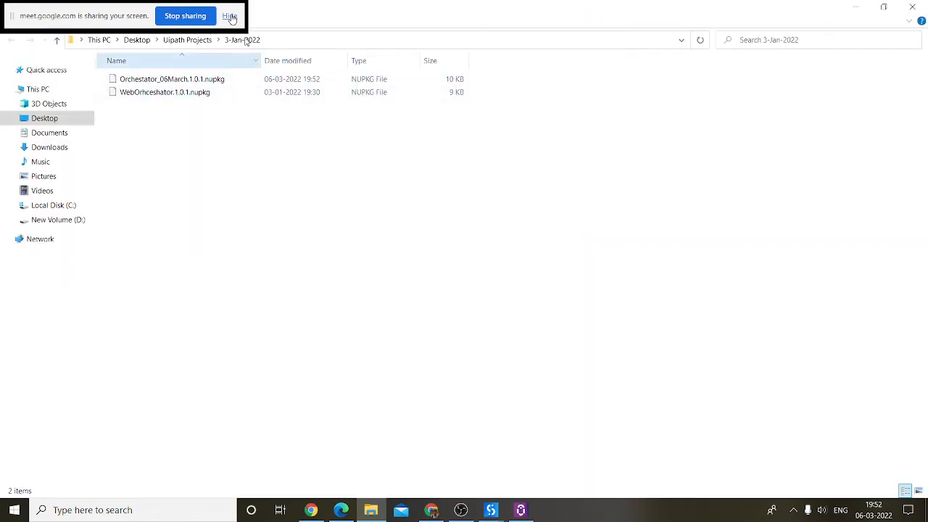
pyautogui.click(288, 37)
pyautogui.click(200, 124)
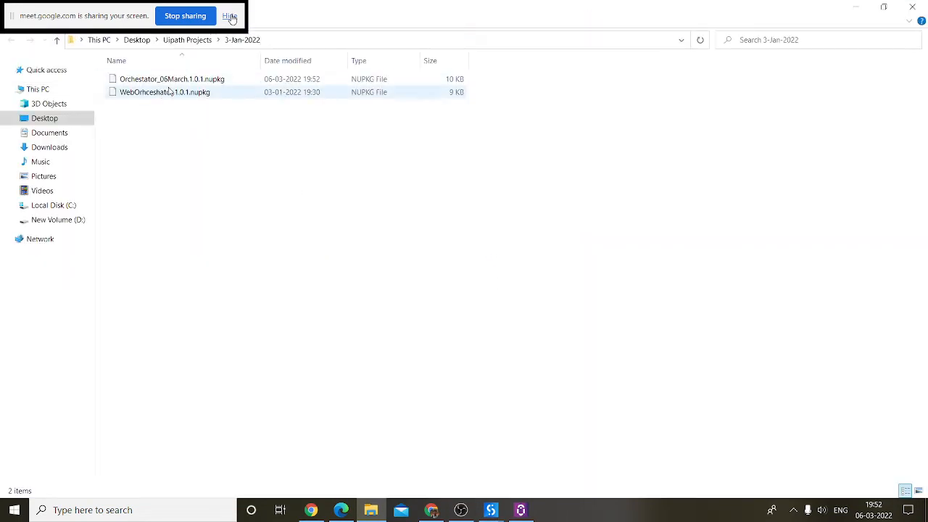
pyautogui.click(169, 80)
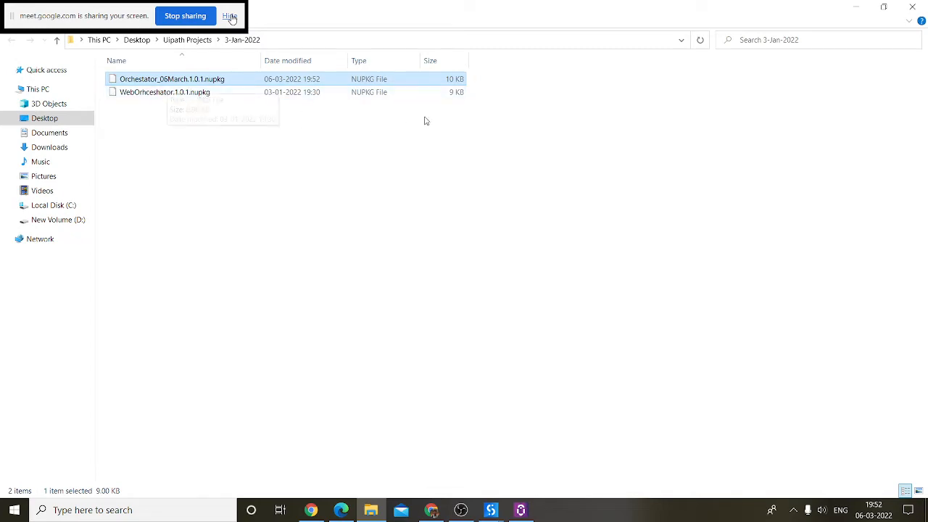
pyautogui.click(431, 510)
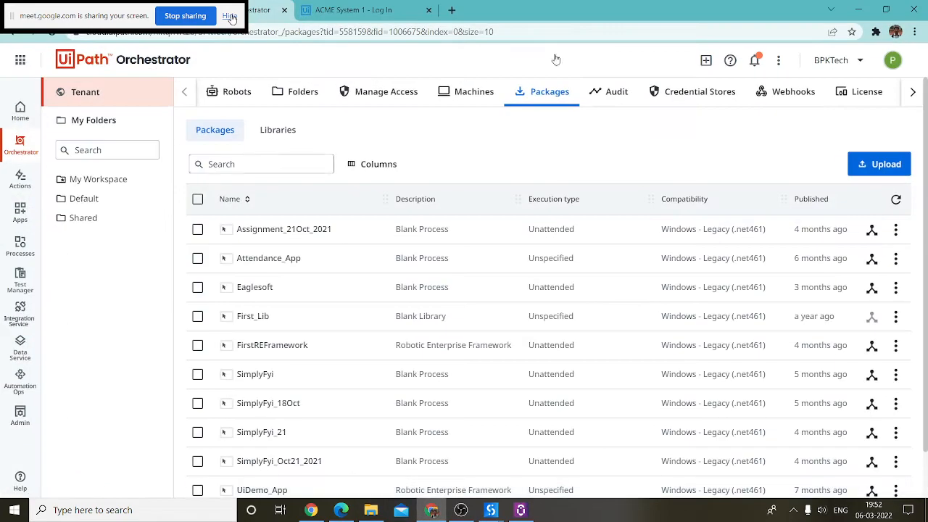
# Step: Upload the Orchestator_06March .nupkg package to the tenant, then open the Default folder
pyautogui.click(880, 167)
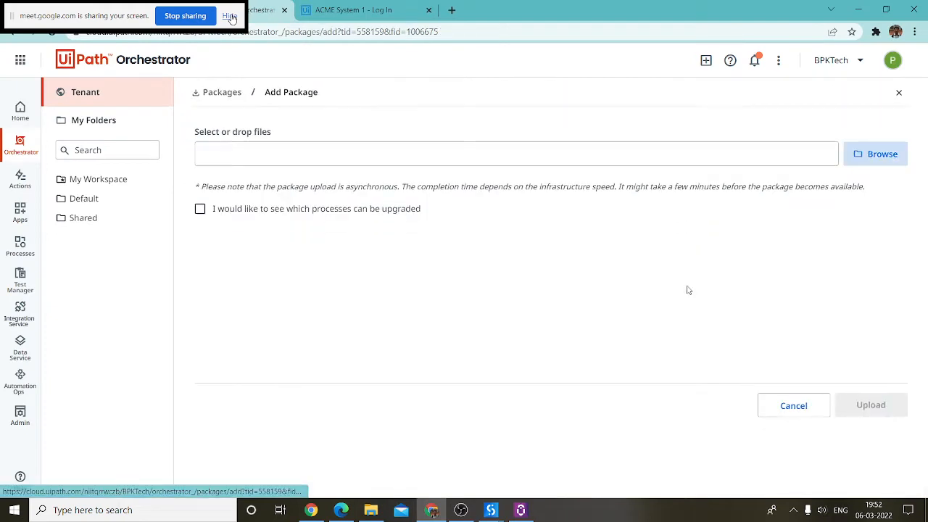
pyautogui.click(895, 150)
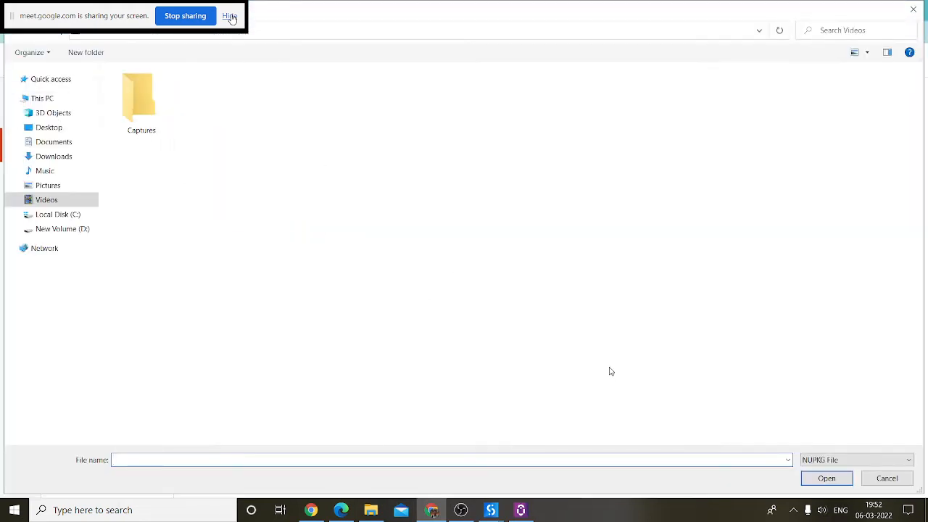
pyautogui.write('"C:\\Users\\ADMIN123\\OneDrive\\Desktop\\Uipath Projects\\3 Jan 2022\\Orchestator_06March.1.0.1.nupkg"')
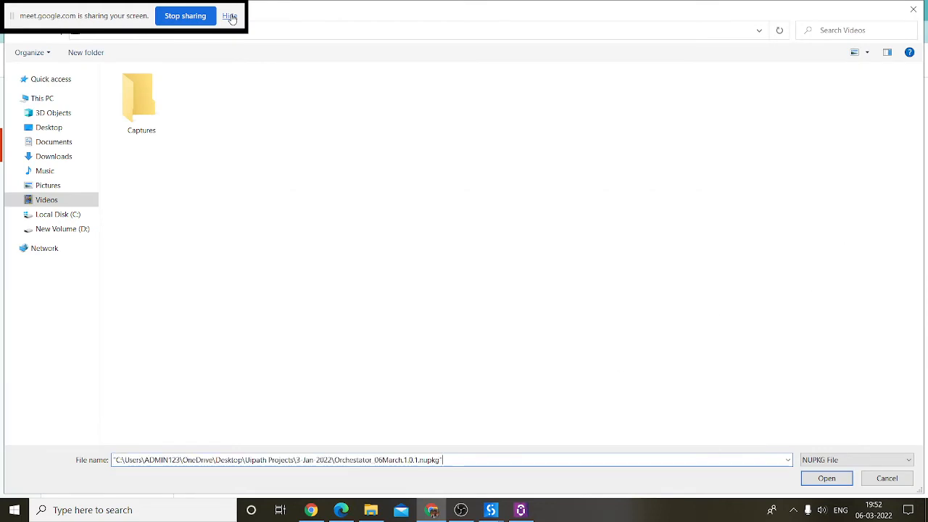
pyautogui.click(819, 479)
pyautogui.click(886, 407)
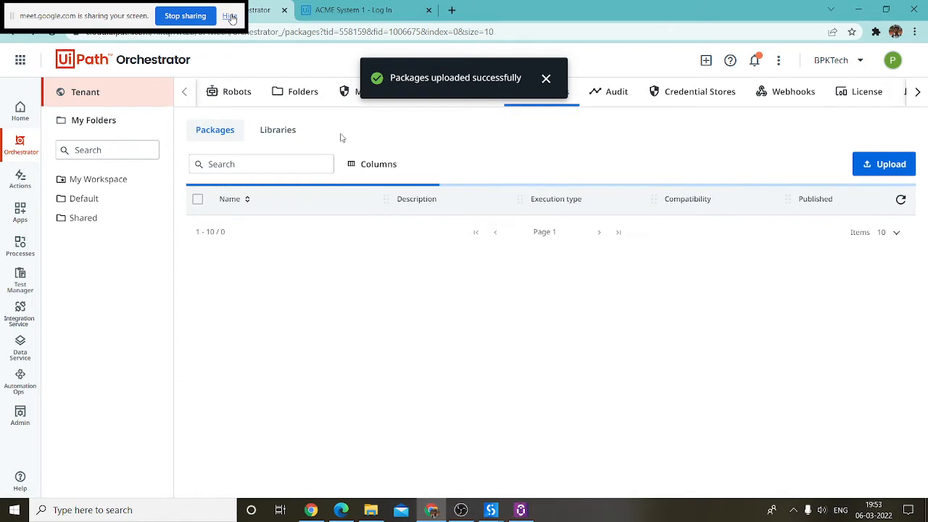
pyautogui.click(545, 78)
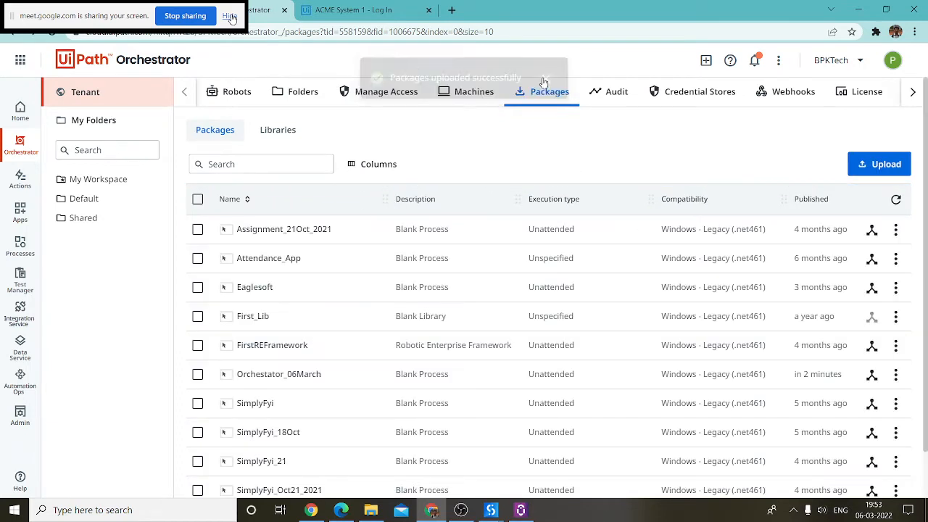
pyautogui.click(83, 197)
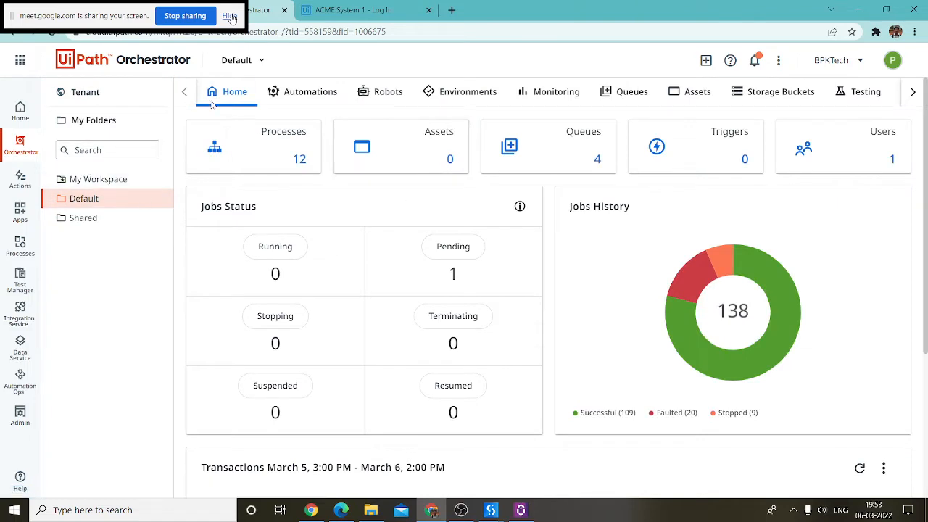
# Step: Start a new process from the Orchestator_06March package in the Dev environment
pyautogui.click(308, 92)
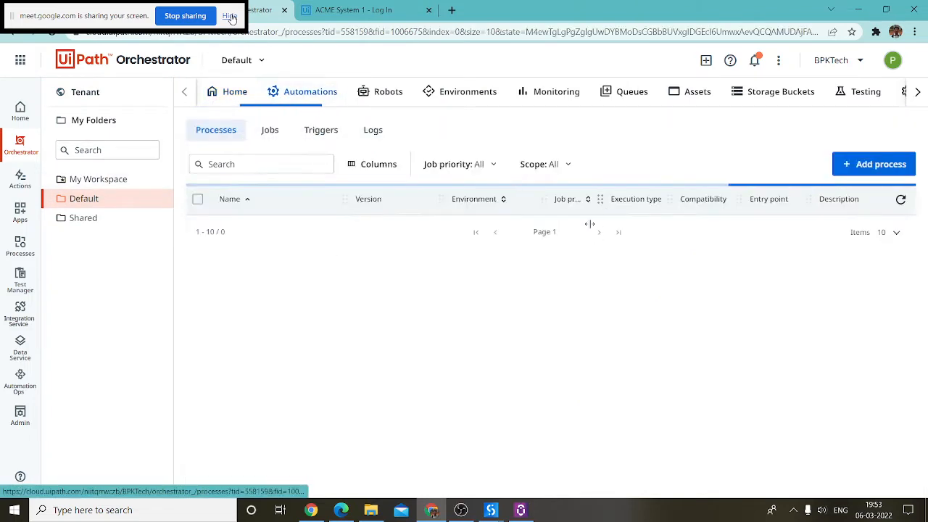
pyautogui.click(866, 161)
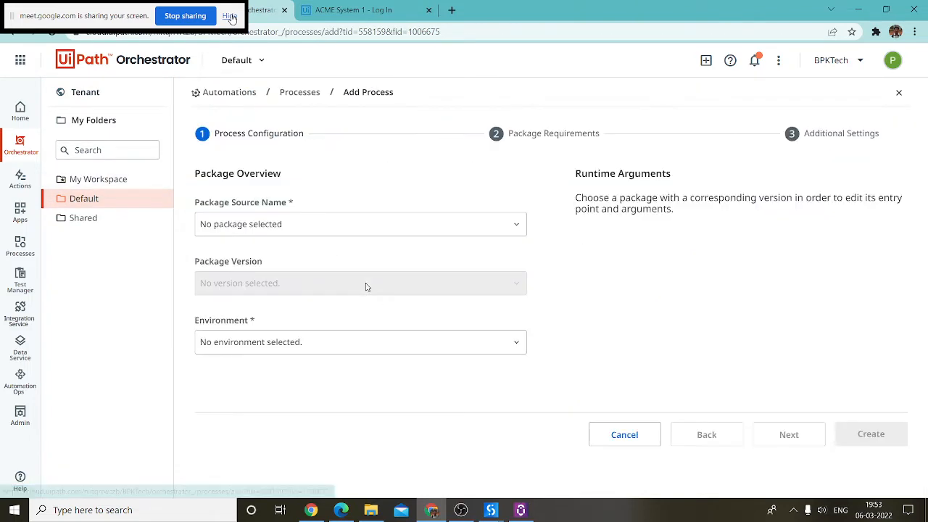
pyautogui.click(305, 223)
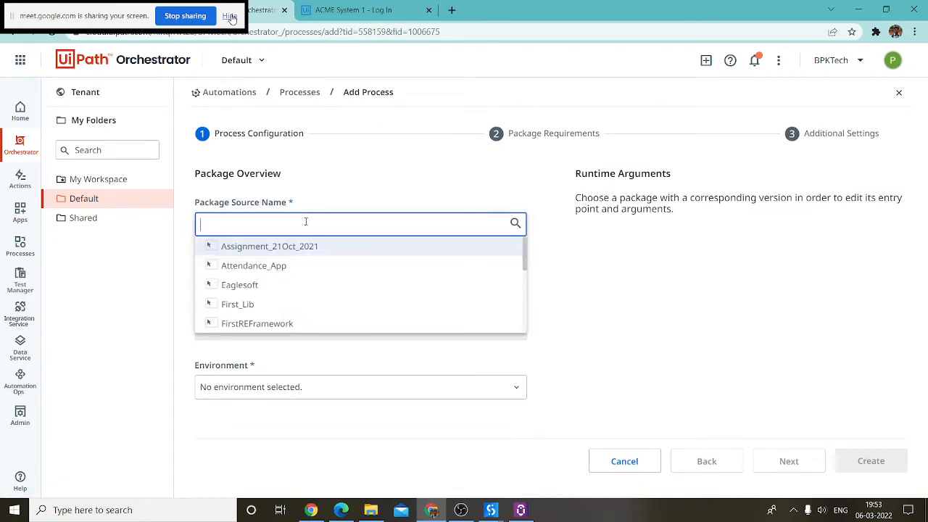
pyautogui.write('orc')
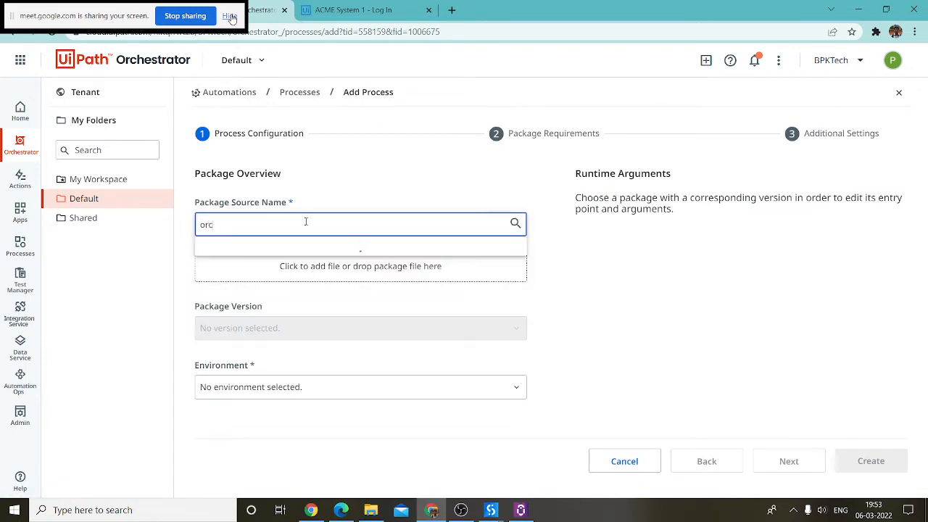
pyautogui.press('Return')
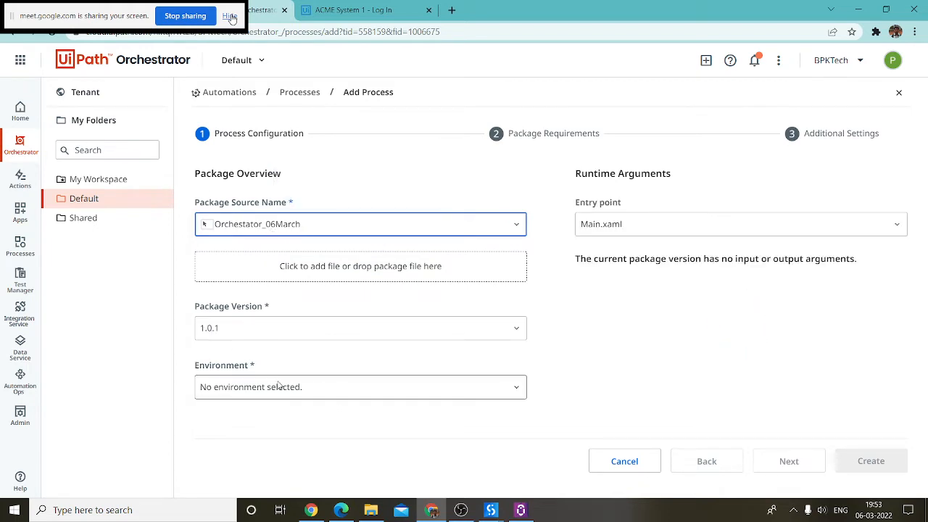
pyautogui.click(313, 388)
pyautogui.click(230, 366)
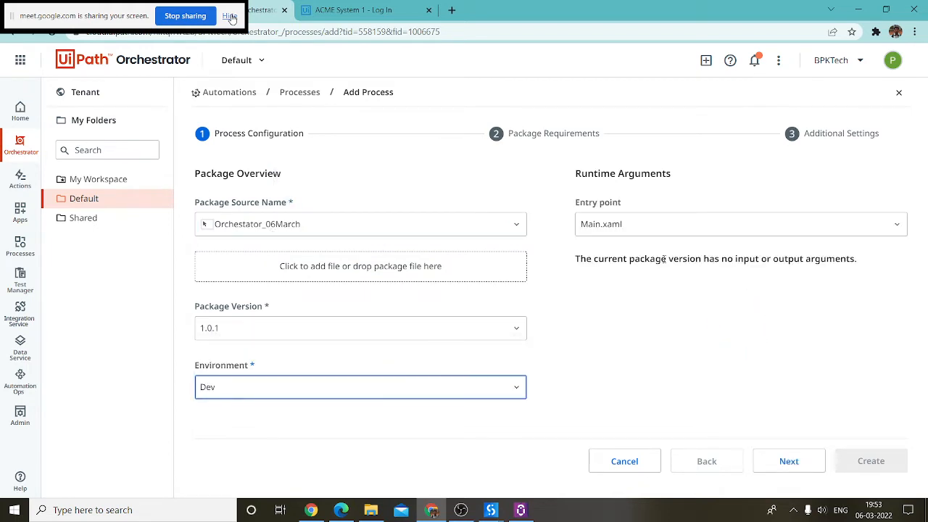
pyautogui.click(786, 460)
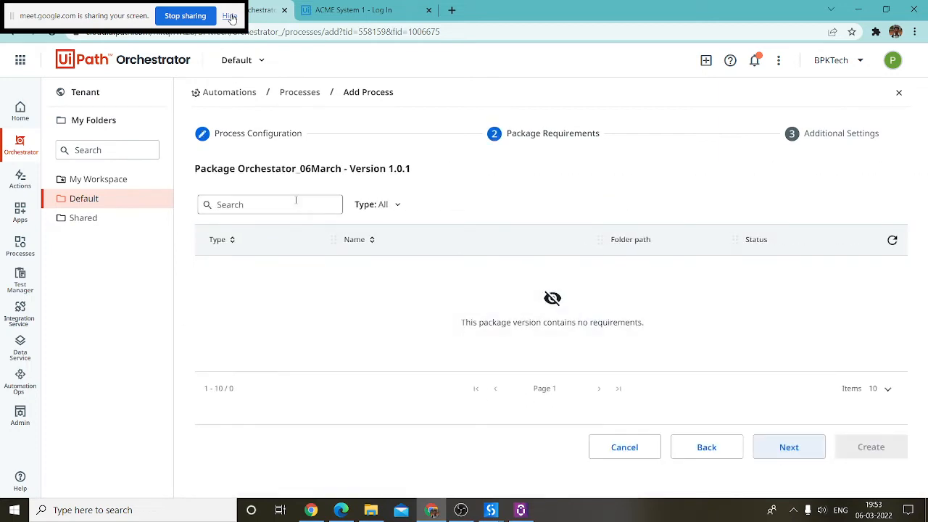
pyautogui.click(788, 445)
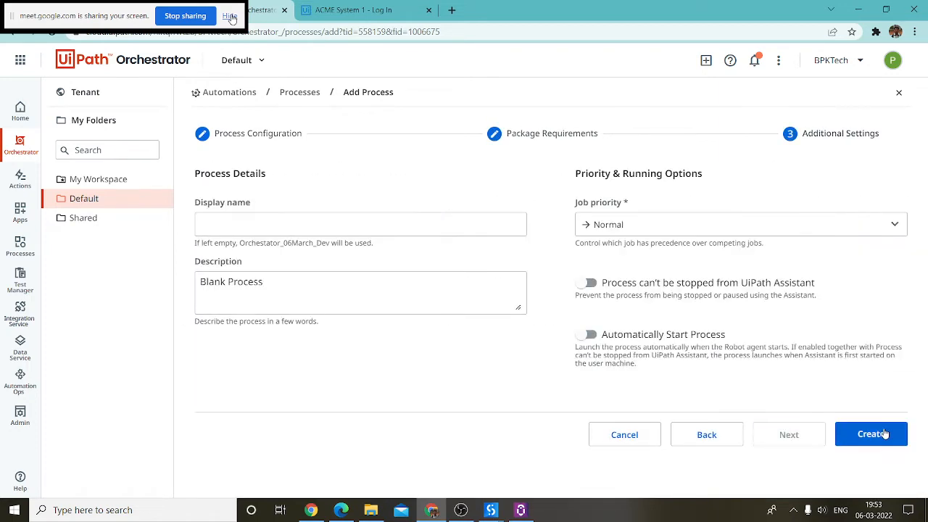
# Step: Name the process 'First Program', leave both toggles off, and create it
pyautogui.click(289, 225)
pyautogui.write('First Pro')
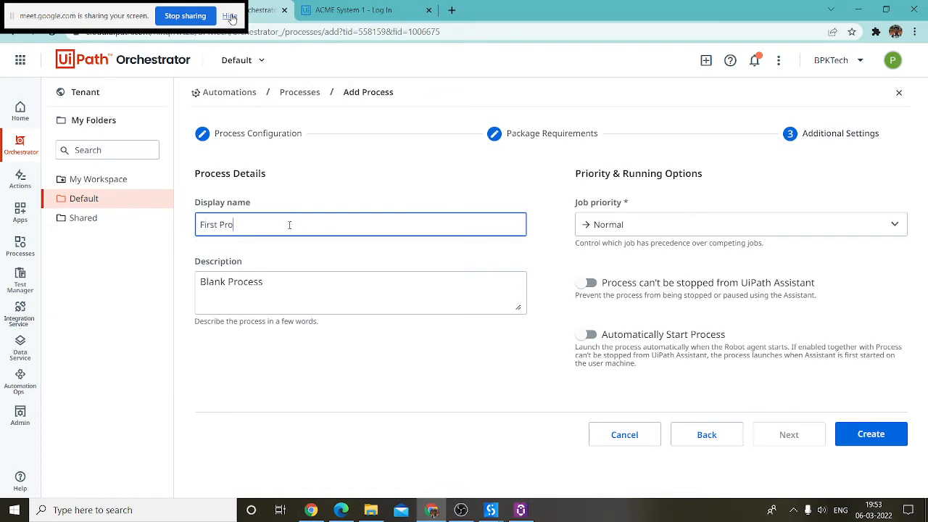
pyautogui.write('gram on Orchestator')
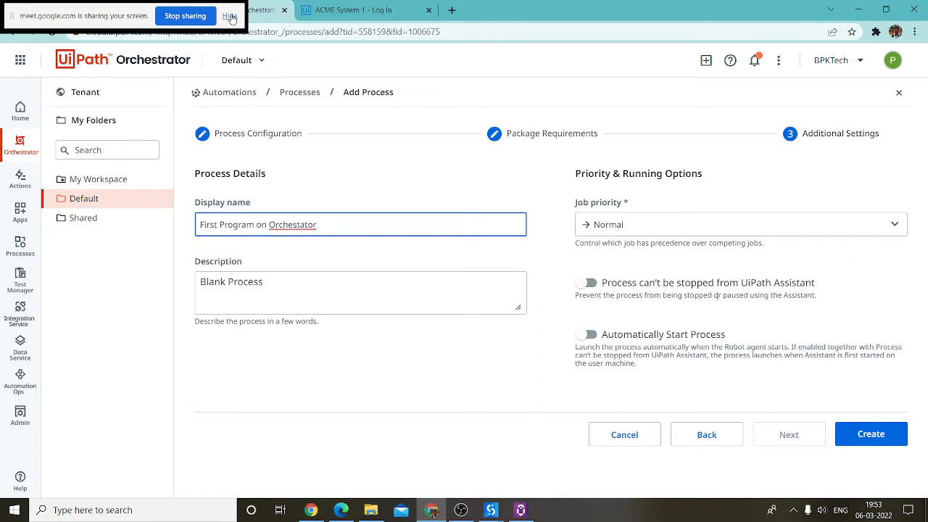
pyautogui.click(653, 285)
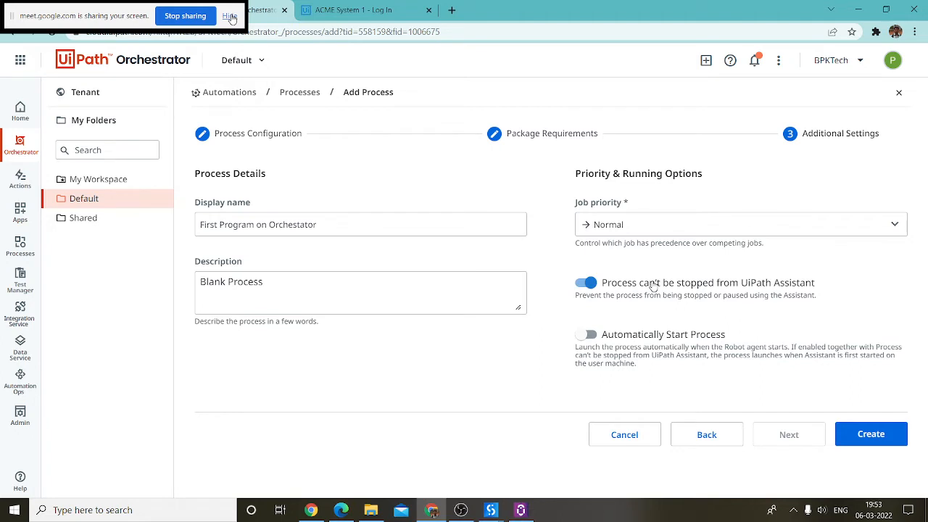
pyautogui.click(652, 285)
pyautogui.click(647, 338)
pyautogui.click(649, 338)
pyautogui.click(873, 436)
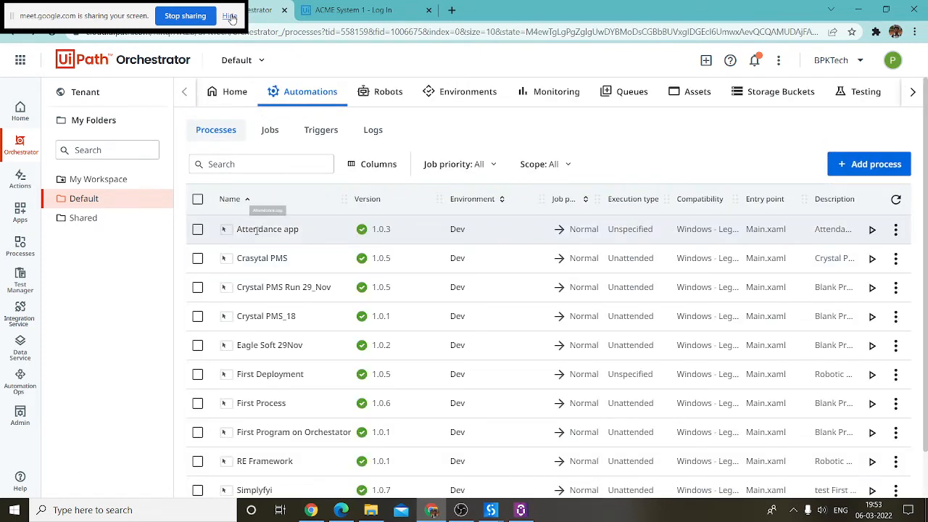
# Step: Start a new job and choose First Program on Orchestrator as its process
pyautogui.click(270, 129)
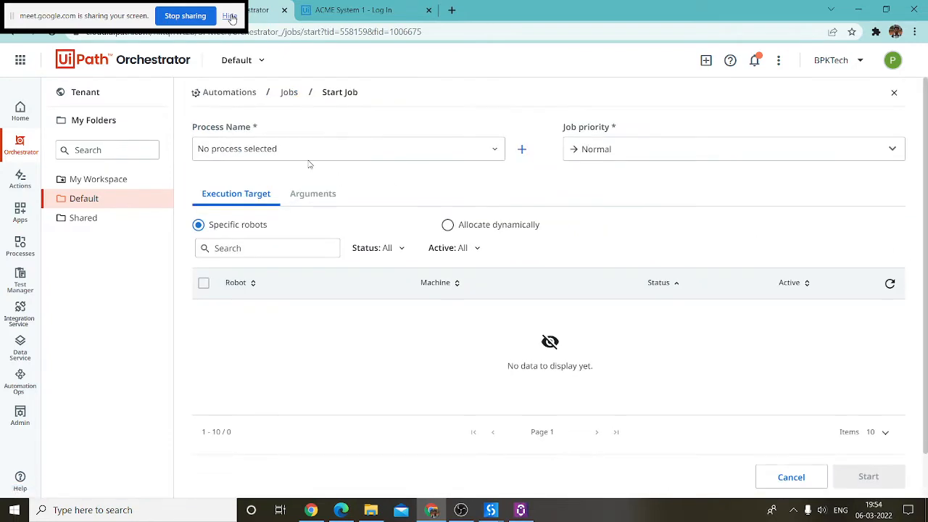
pyautogui.click(323, 153)
pyautogui.write('F')
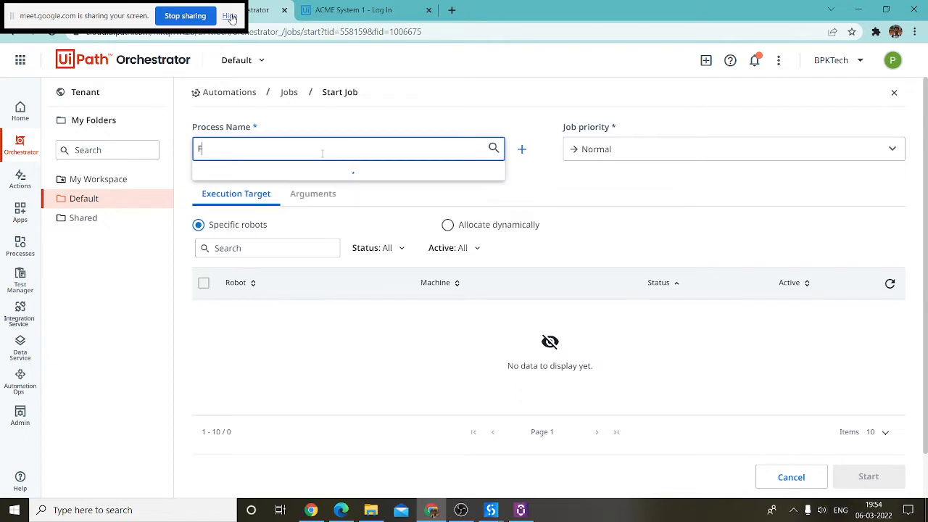
pyautogui.press('BackSpace')
pyautogui.scroll(-5, 347, 213)
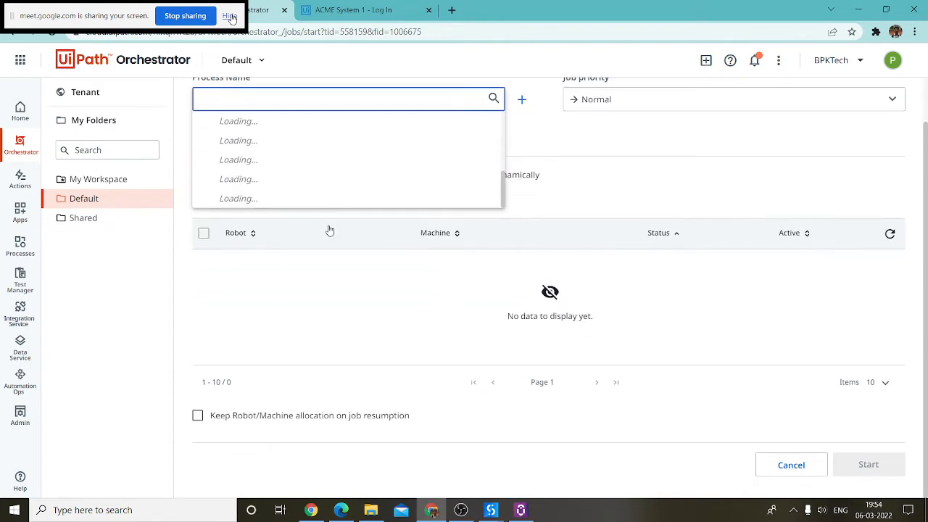
pyautogui.scroll(2, 327, 228)
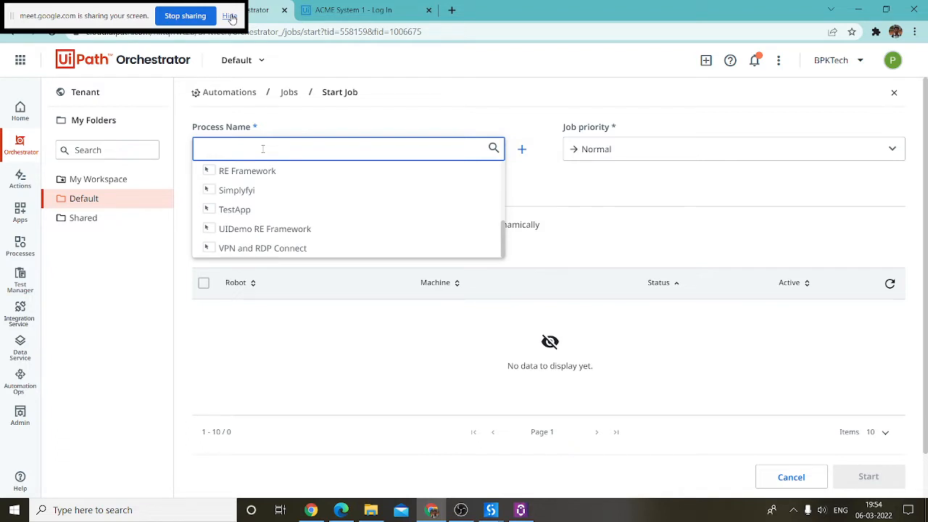
pyautogui.write('First')
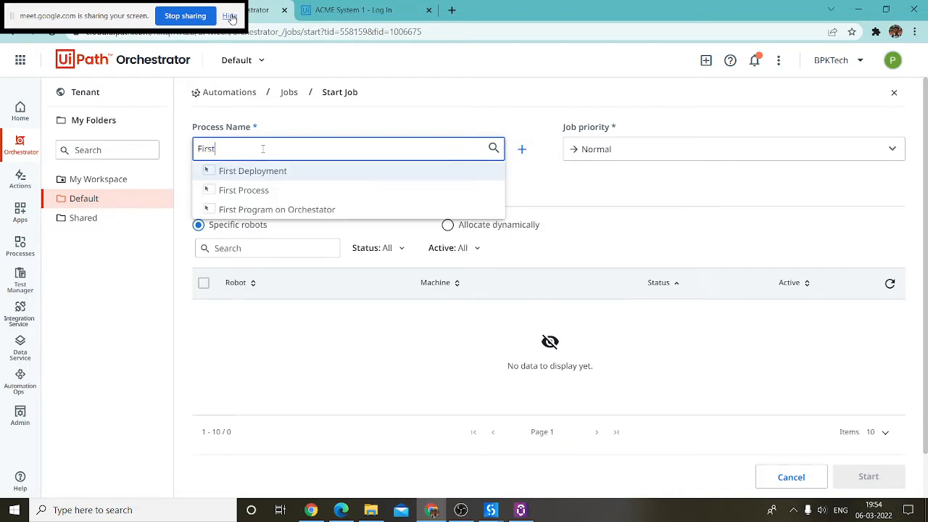
pyautogui.press('Down')
pyautogui.press('Down')
pyautogui.press('Down')
pyautogui.press('Down')
pyautogui.press('Down')
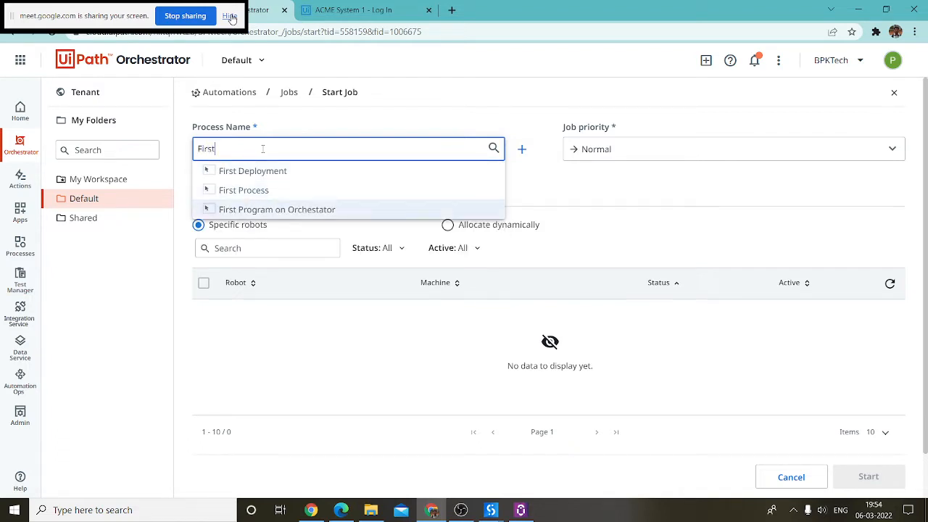
pyautogui.press('Return')
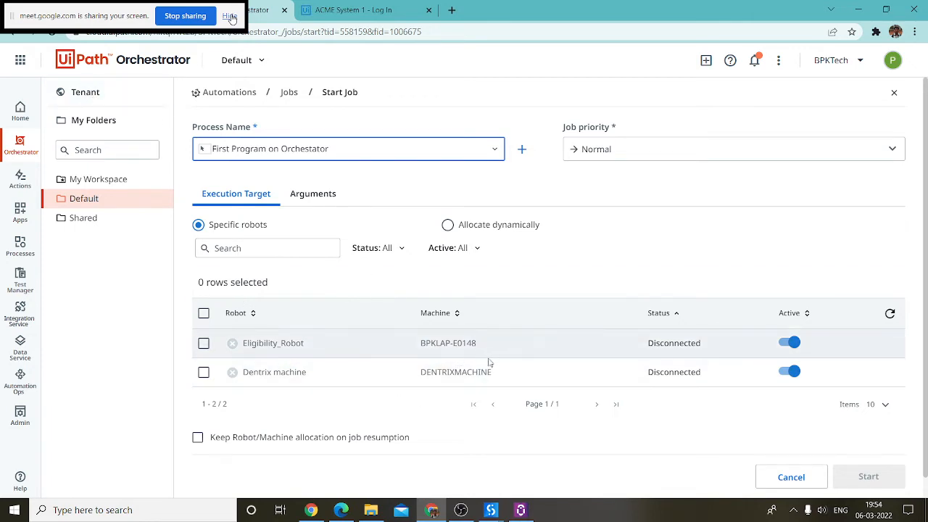
# Step: Adjust the robot list view and reveal the hidden system tray applications
pyautogui.moveTo(484, 343); pyautogui.dragTo(436, 343)
pyautogui.click(518, 375)
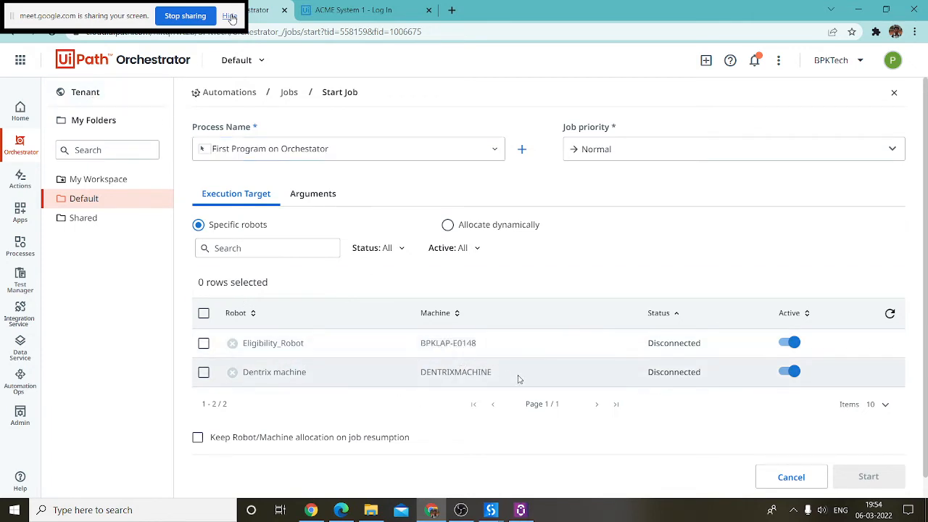
pyautogui.click(792, 511)
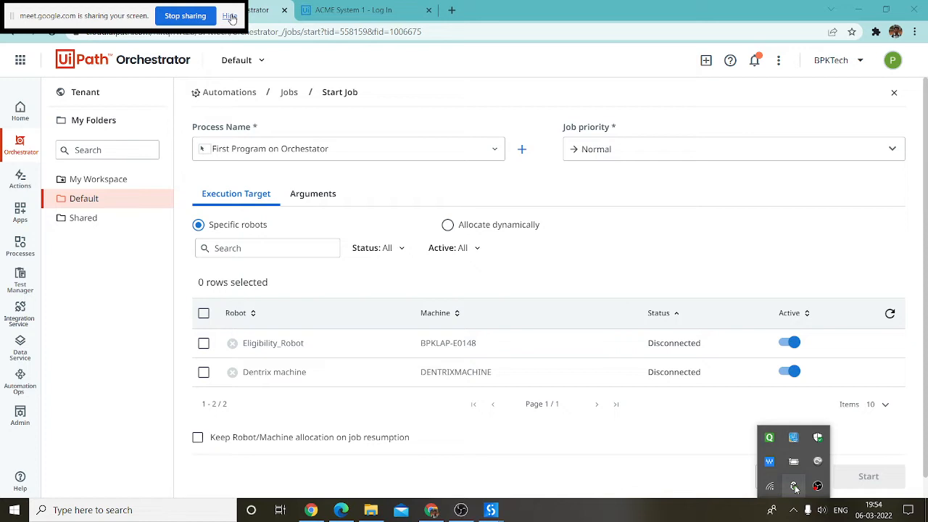
# Step: Review UiPath Assistant's available processes, then close it to return to Orchestrator
pyautogui.click(793, 486)
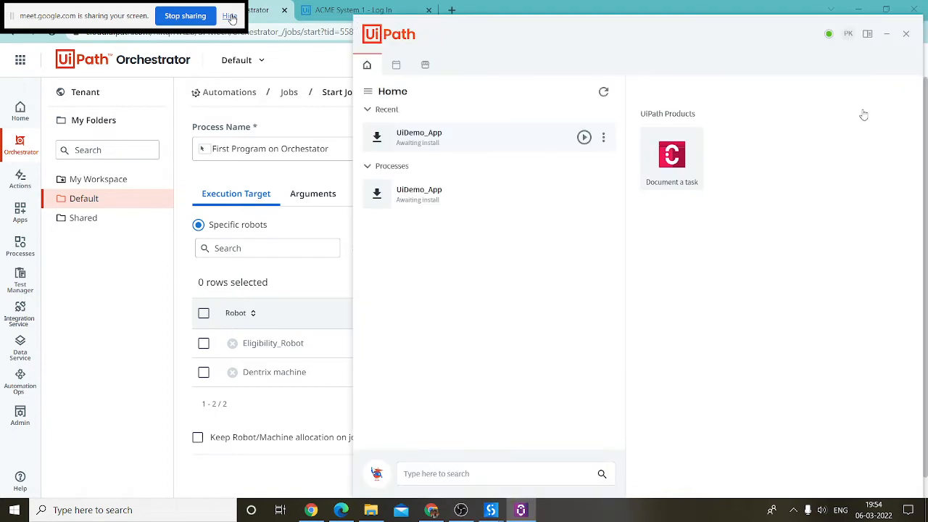
pyautogui.click(303, 249)
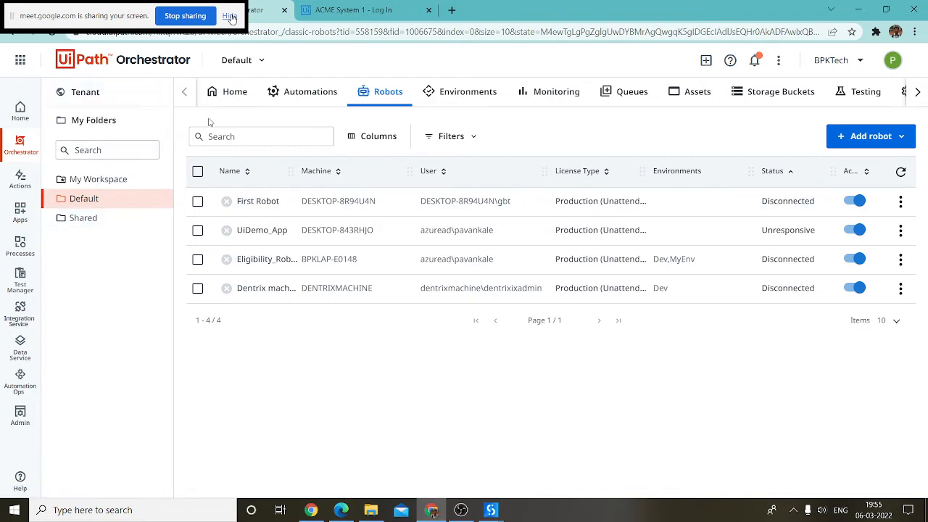
# Step: Switch to tenant administration and start a new machine template from the Machines list
pyautogui.click(92, 218)
pyautogui.click(98, 202)
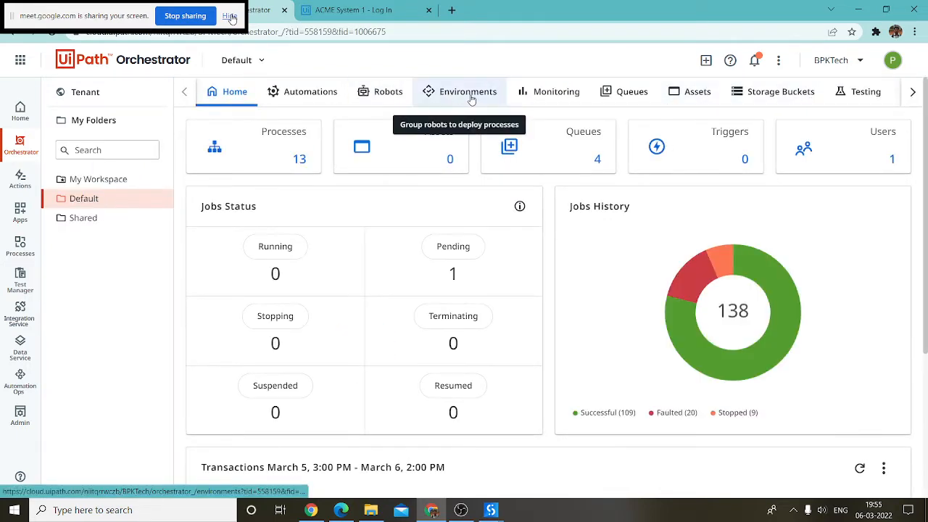
pyautogui.click(85, 93)
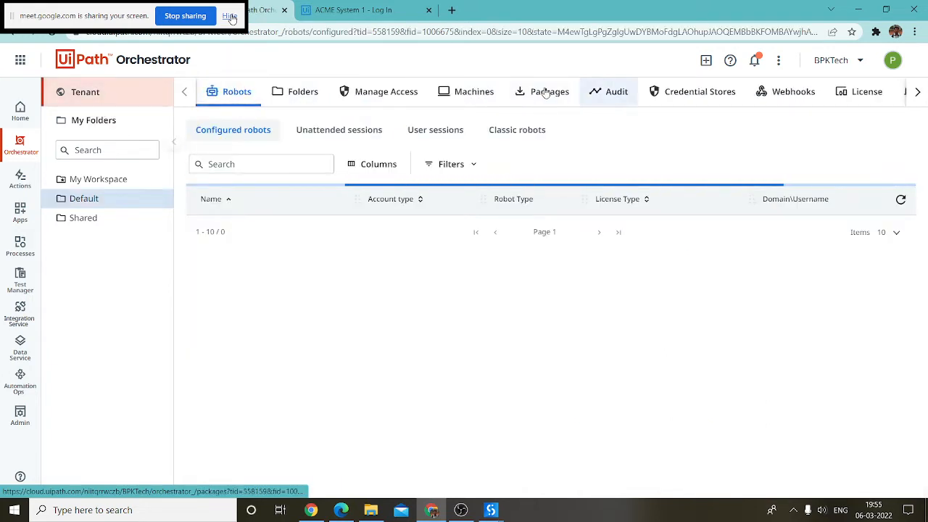
pyautogui.click(471, 93)
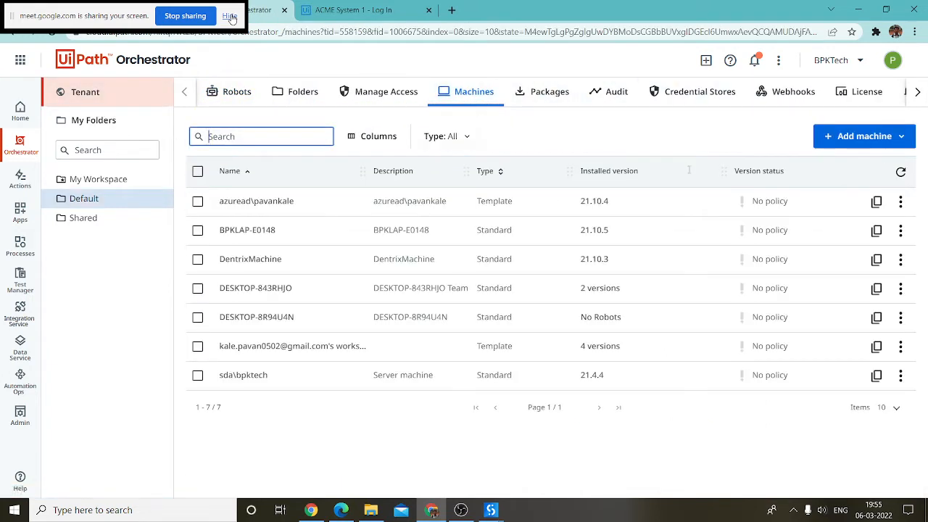
pyautogui.click(879, 135)
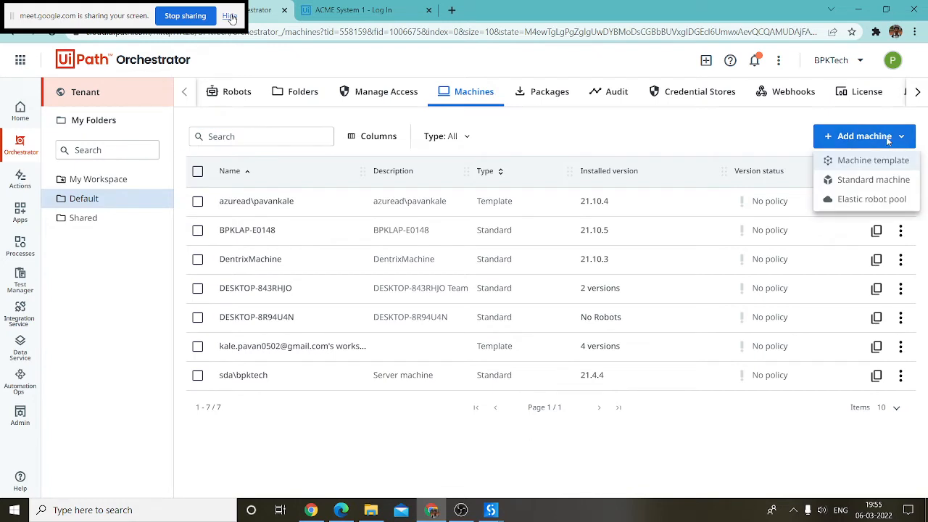
pyautogui.click(866, 163)
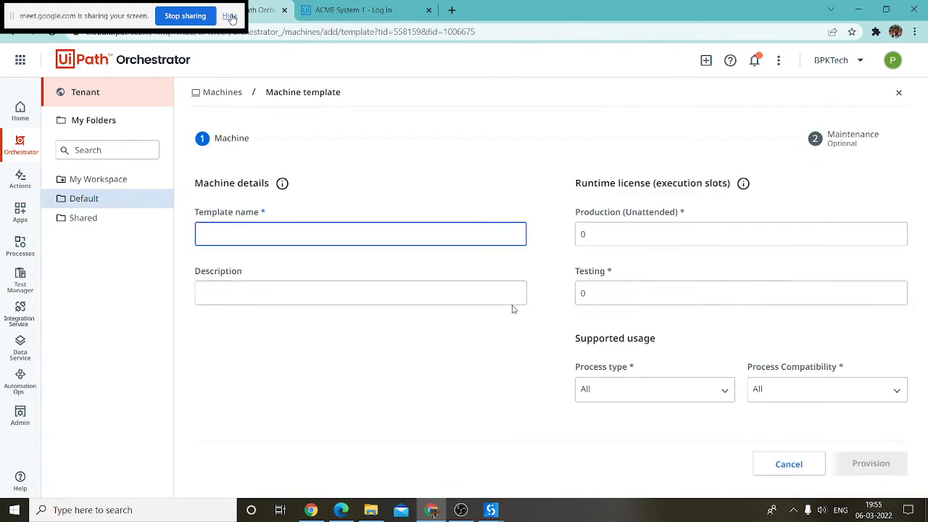
pyautogui.click(794, 509)
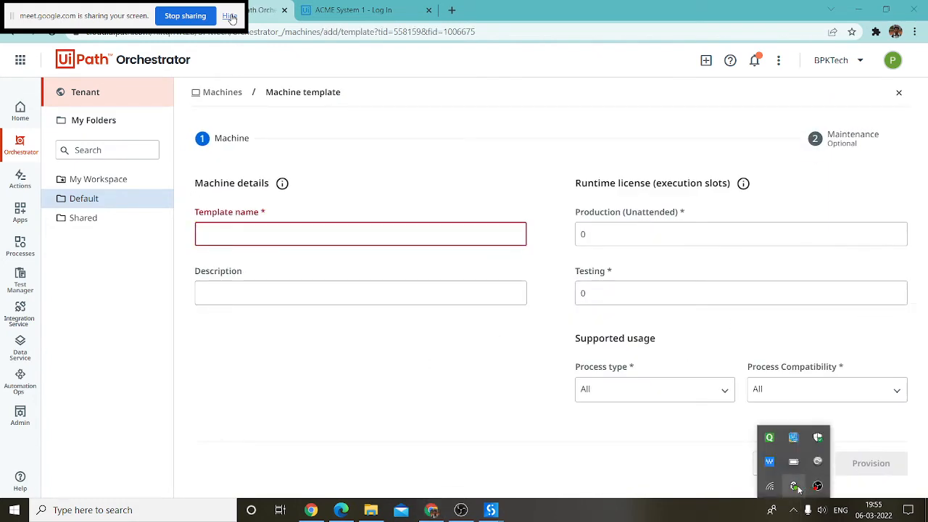
# Step: In UiPath Assistant's Orchestrator settings, sign out and select the machine name DESKTOP-8R94U4N
pyautogui.click(794, 485)
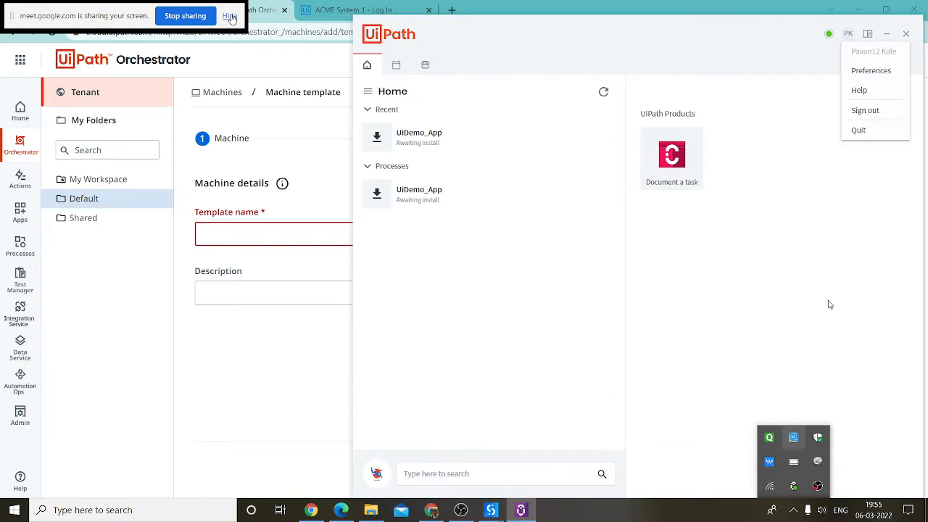
pyautogui.click(873, 71)
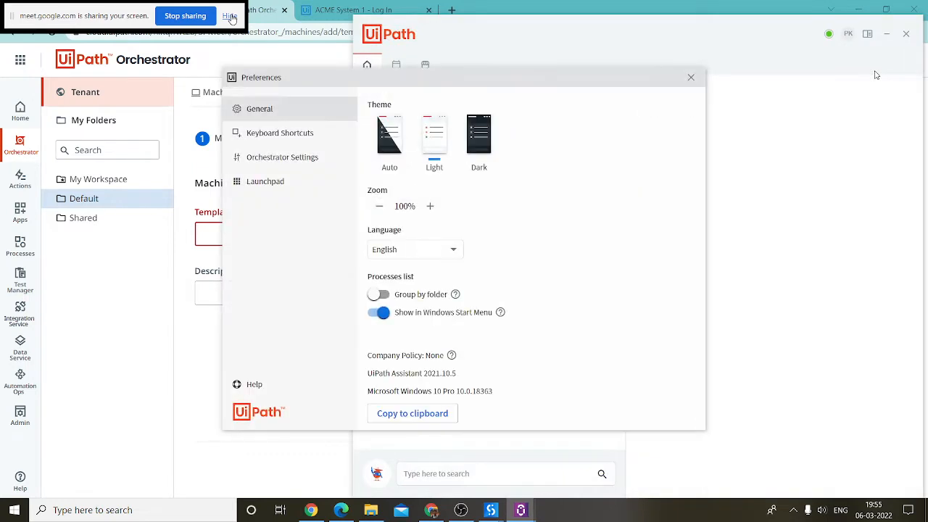
pyautogui.click(300, 156)
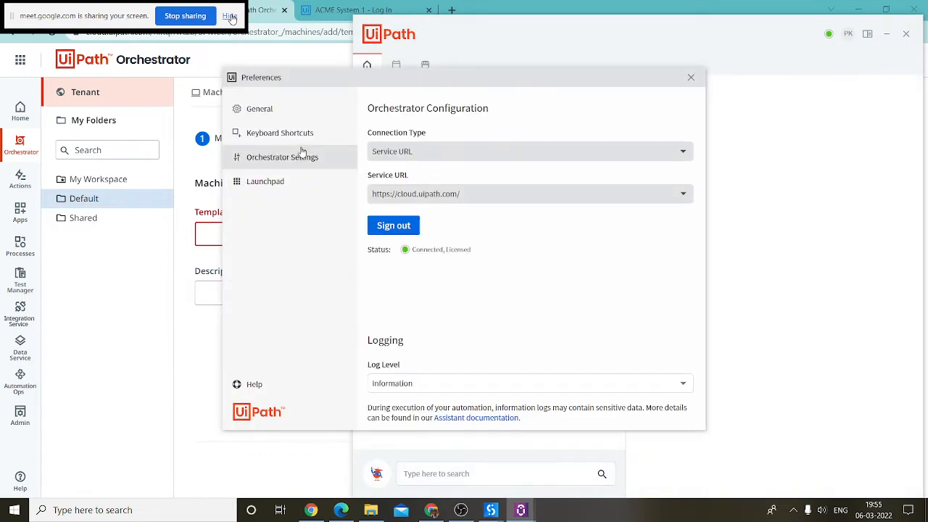
pyautogui.click(392, 225)
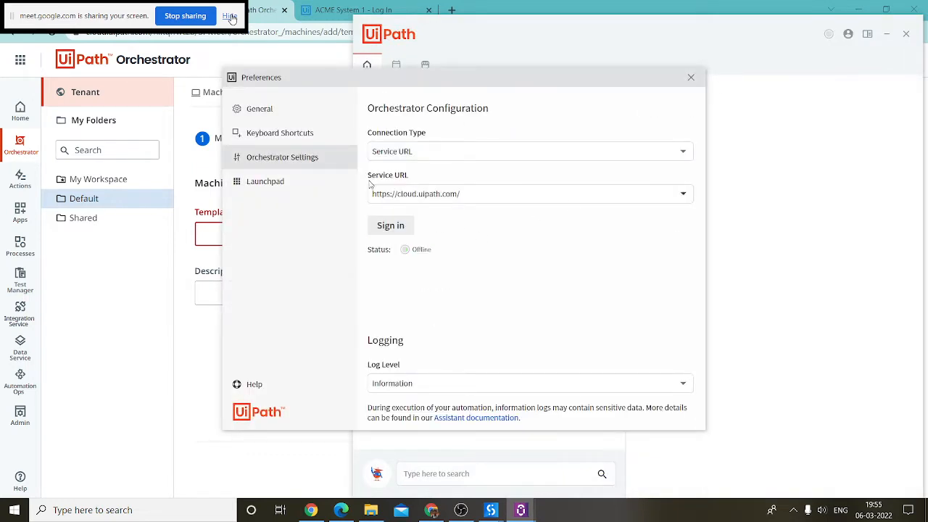
pyautogui.click(438, 152)
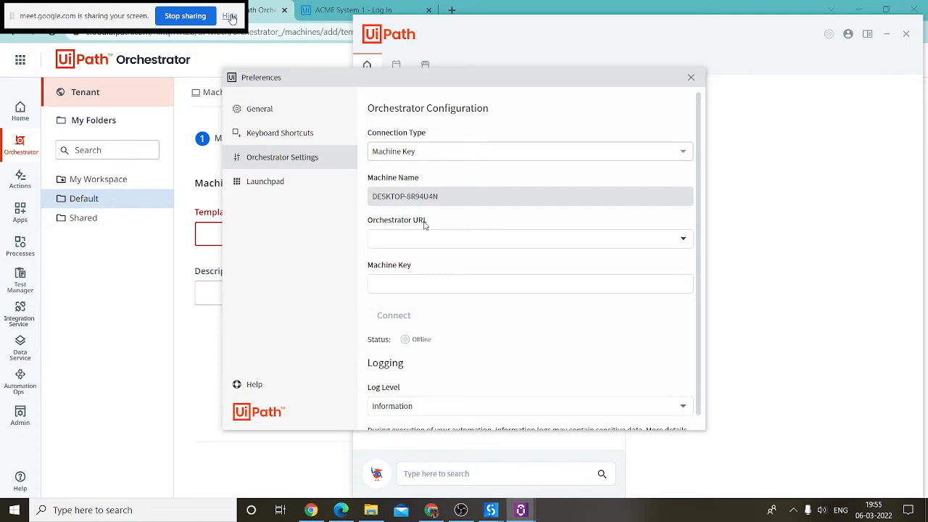
pyautogui.tripleClick(383, 205)
pyautogui.hotkey('ctrl', 'c')
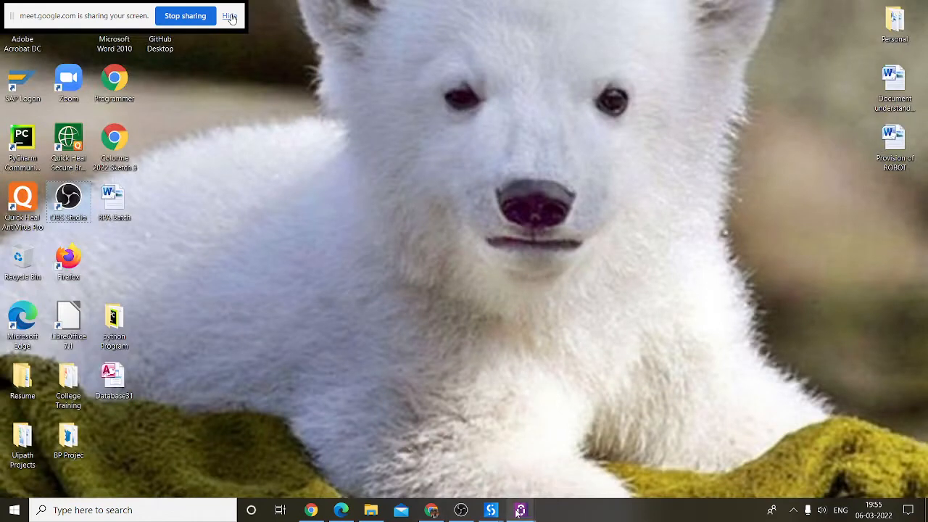
# Step: Paste DESKTOP-8R94U4N as the machine template's name
pyautogui.moveTo(521, 510)
pyautogui.click(573, 451)
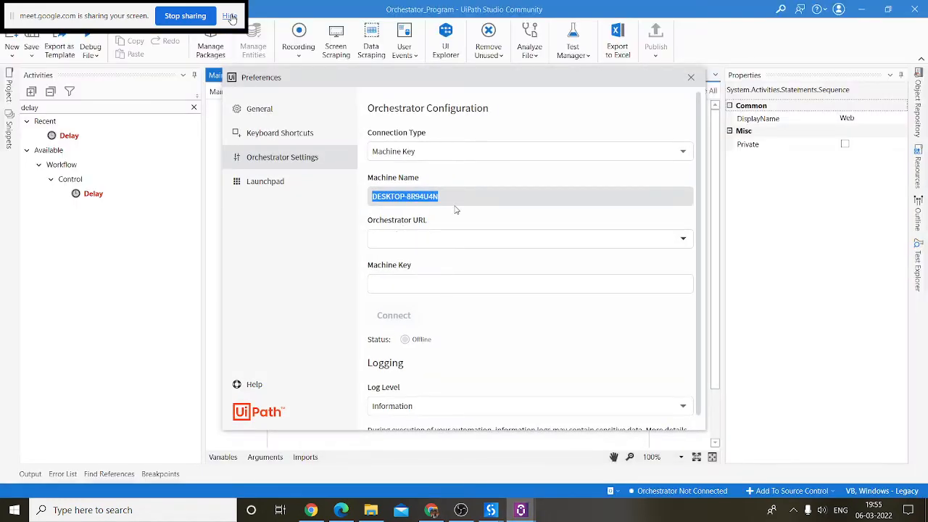
pyautogui.click(431, 510)
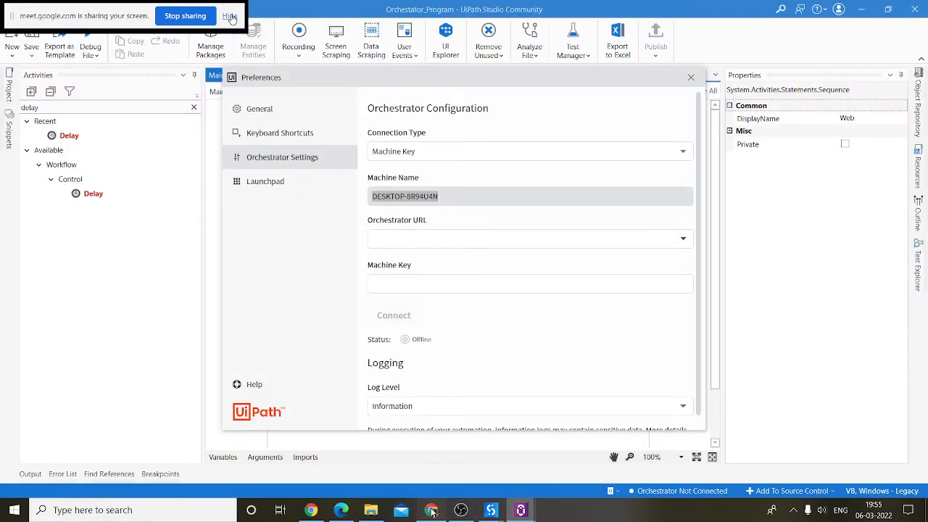
pyautogui.hotkey('ctrl', 'v')
pyautogui.click(265, 286)
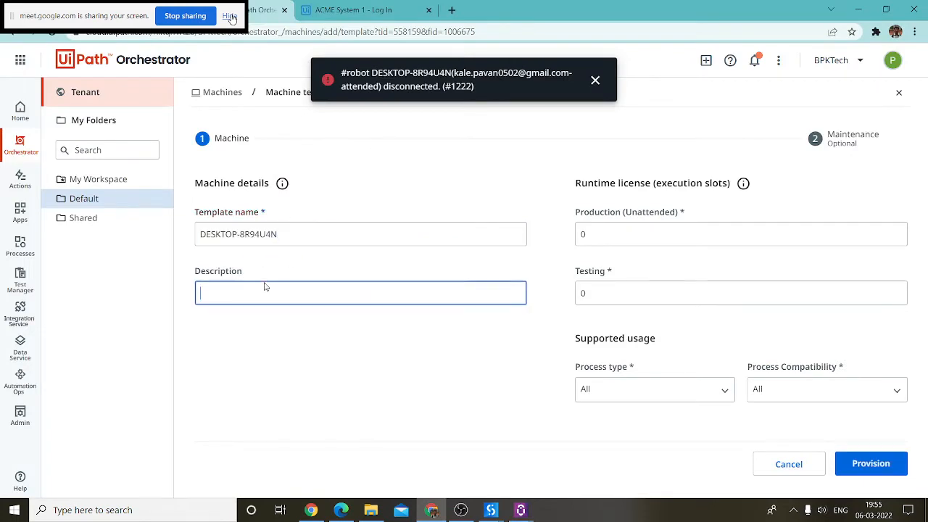
# Step: Describe the template from DESKTOP-8R94U4N, set 1 production and 1 testing slot, types All
pyautogui.hotkey('ctrl', 'v')
pyautogui.write('_')
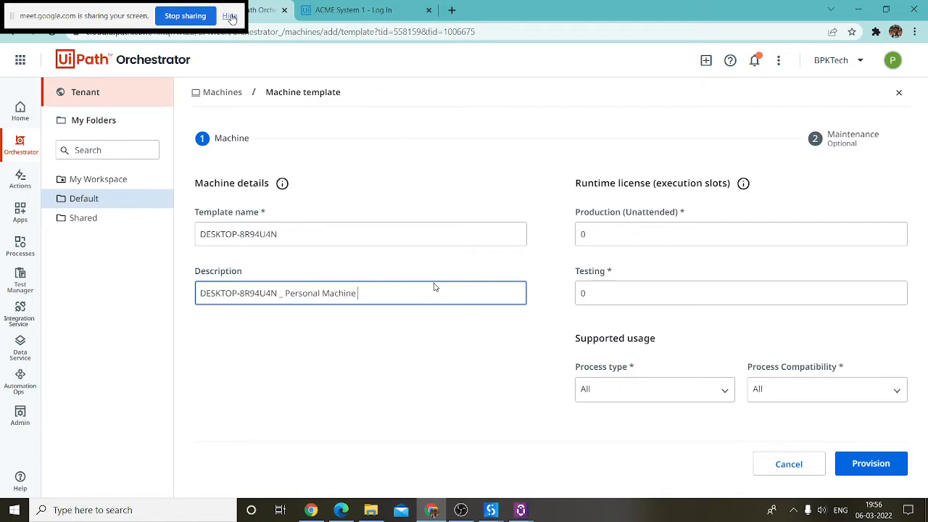
pyautogui.moveTo(572, 224); pyautogui.dragTo(535, 230)
pyautogui.click(628, 235)
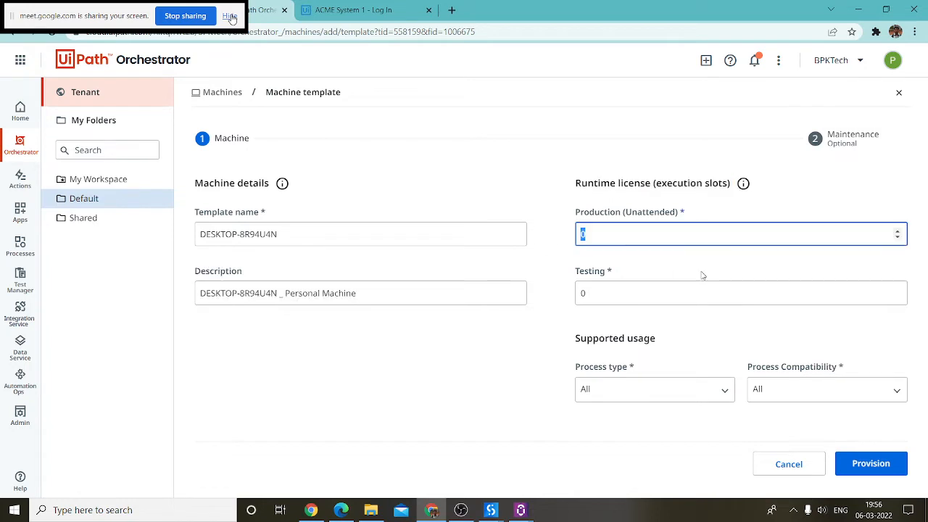
pyautogui.write('1')
pyautogui.click(631, 294)
pyautogui.write('1')
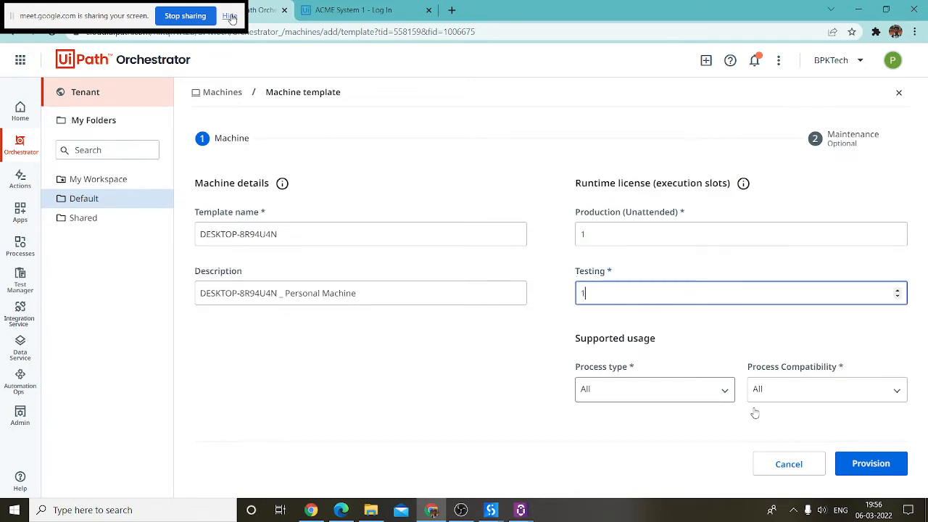
pyautogui.click(685, 398)
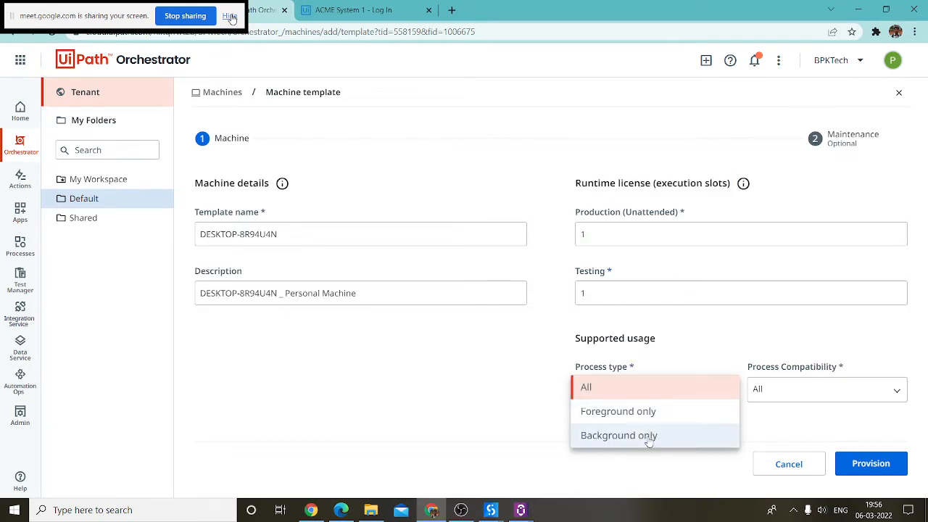
pyautogui.click(662, 390)
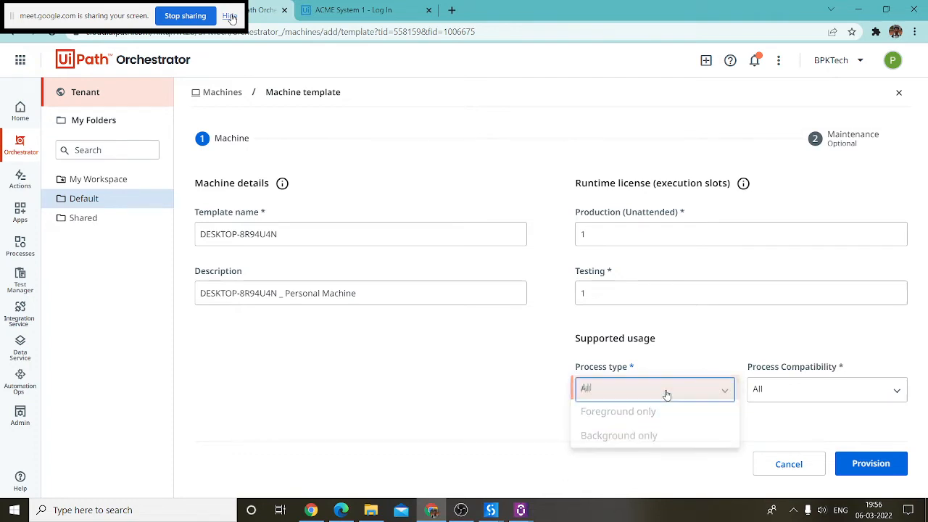
pyautogui.click(829, 391)
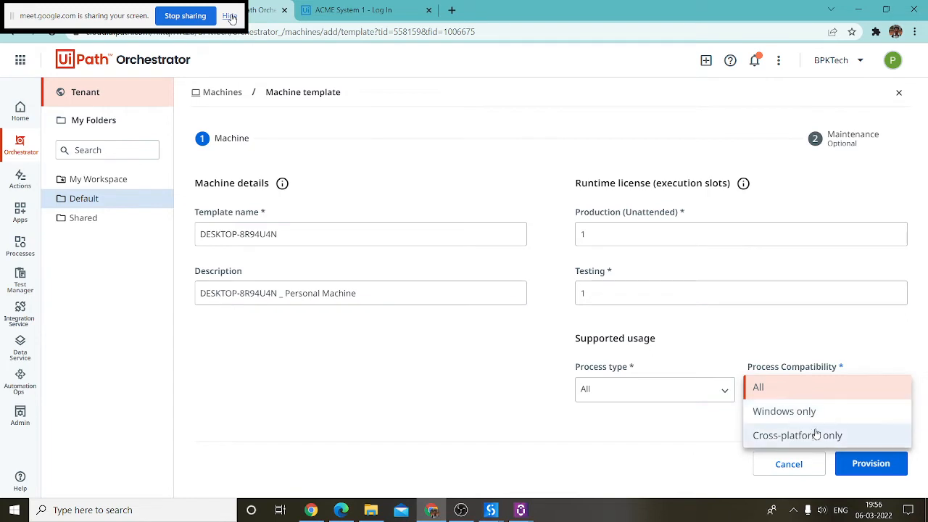
pyautogui.click(758, 389)
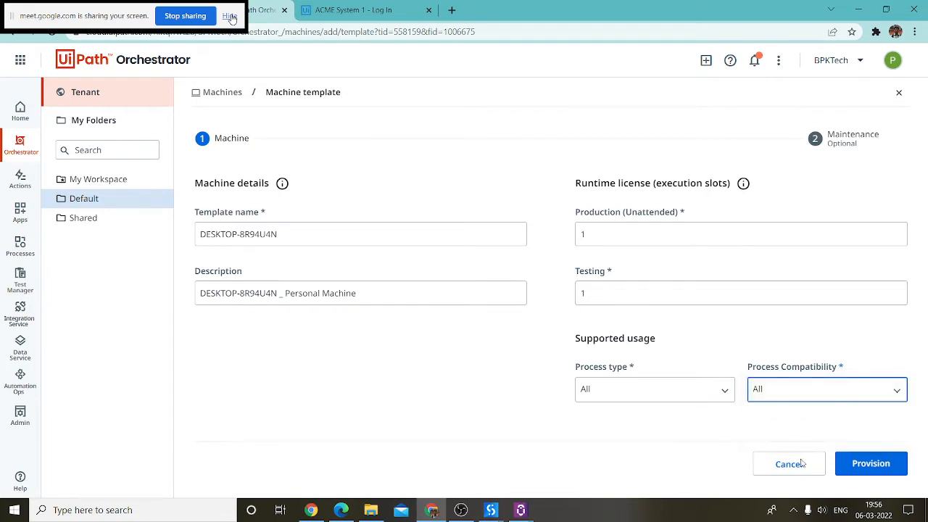
# Step: Provision the template, dismiss the name-already-exists error, and leave without saving
pyautogui.click(894, 472)
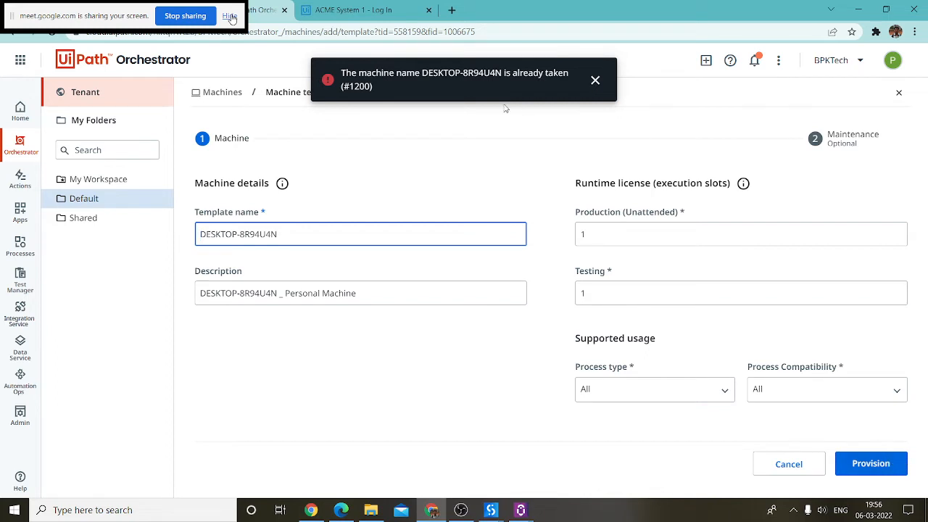
pyautogui.click(594, 80)
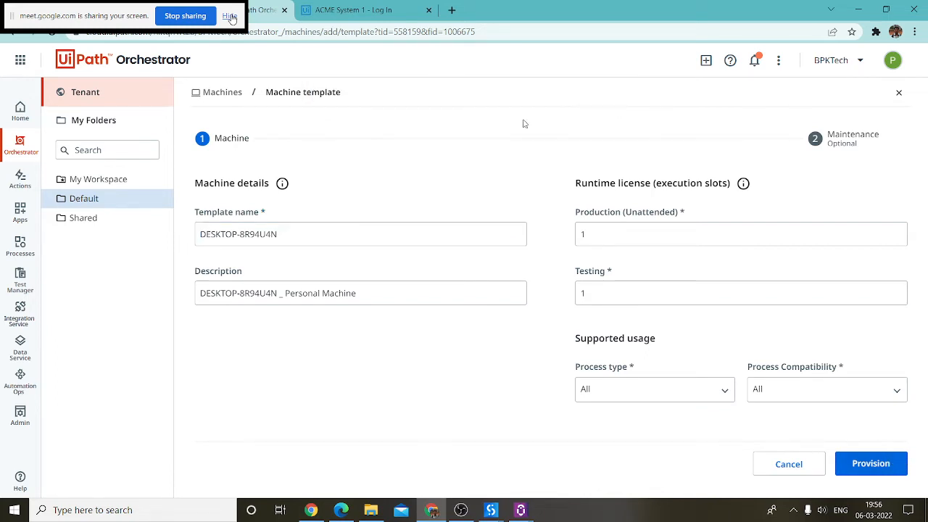
pyautogui.click(221, 93)
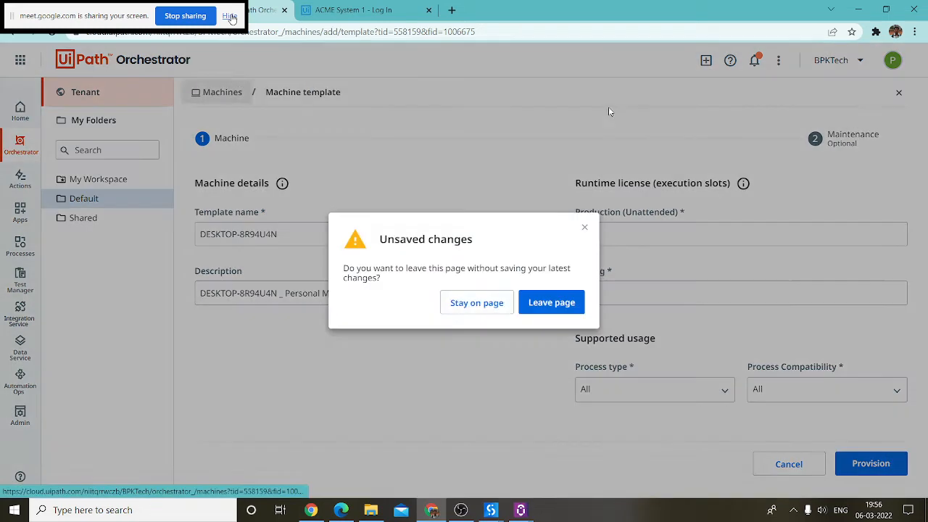
pyautogui.click(552, 303)
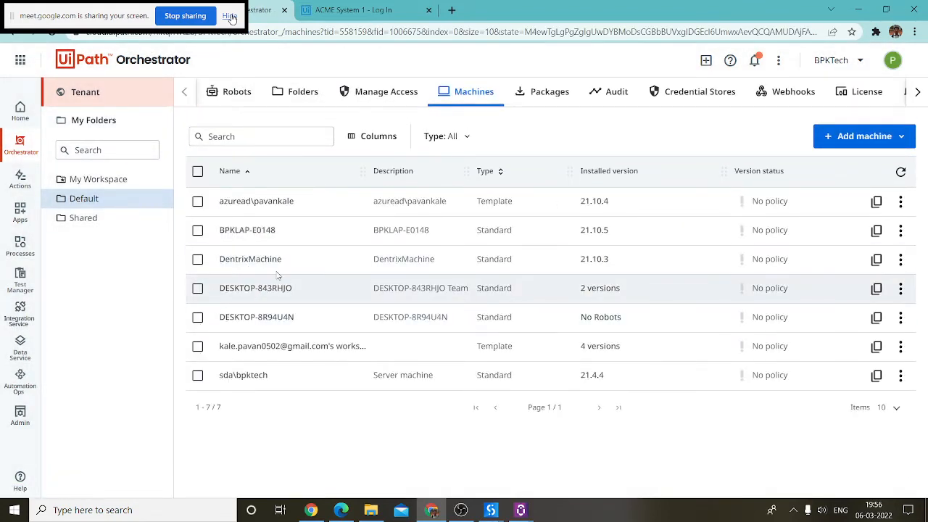
# Step: Try deleting DESKTOP-8R94U4N and DESKTOP-843RHJO, then dismiss the robots-attached error
pyautogui.click(197, 316)
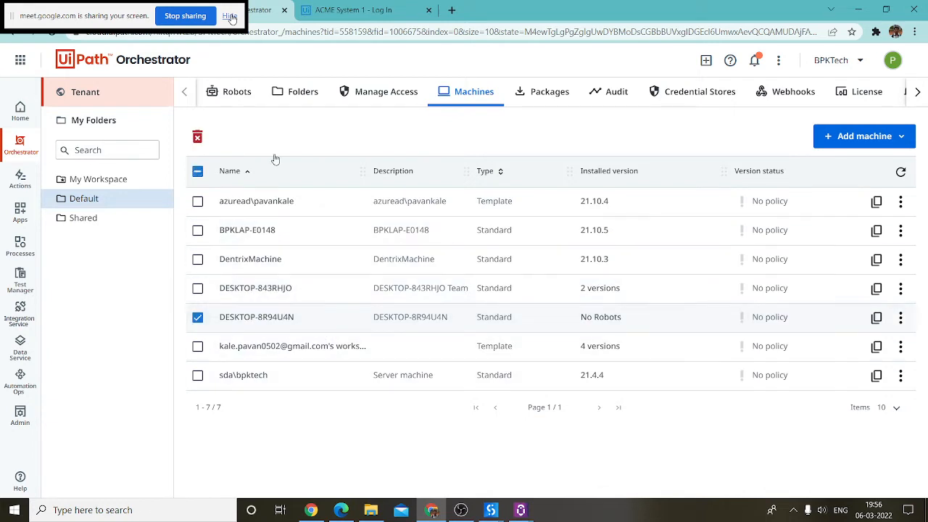
pyautogui.click(197, 288)
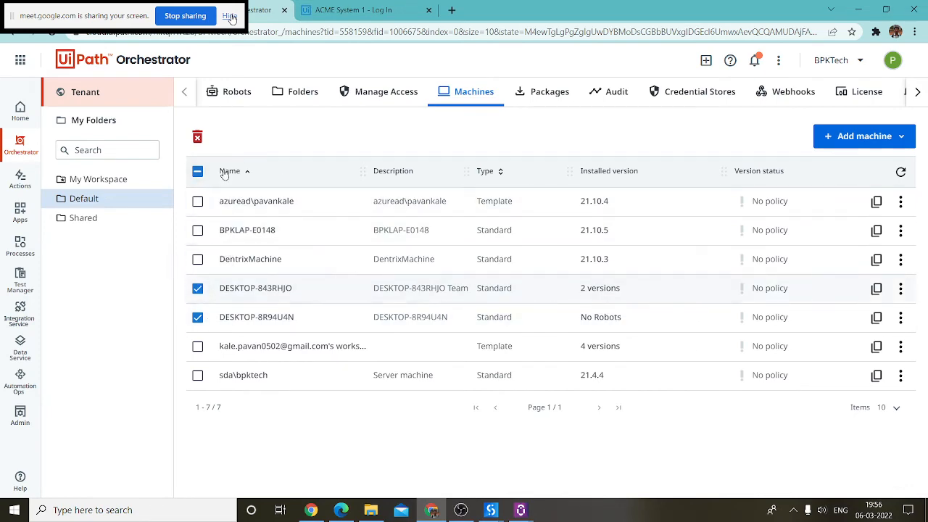
pyautogui.click(197, 137)
pyautogui.click(541, 297)
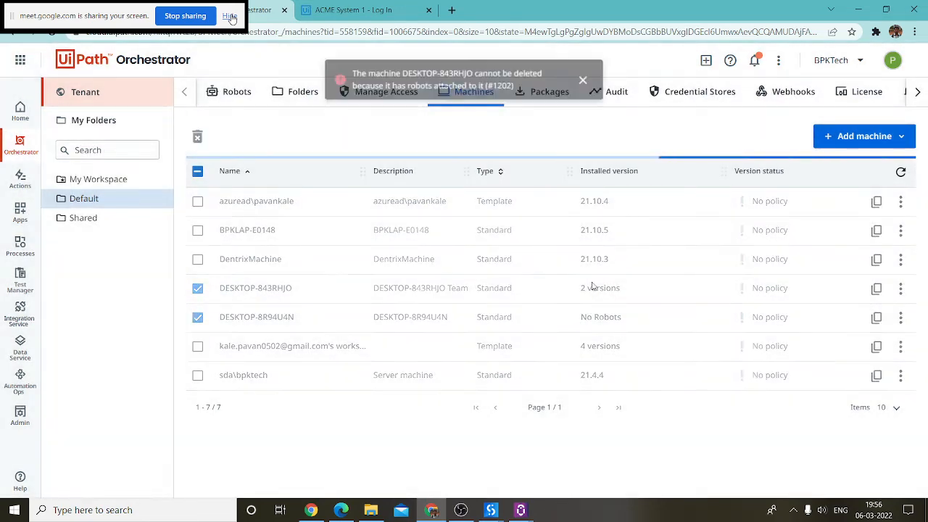
pyautogui.click(594, 81)
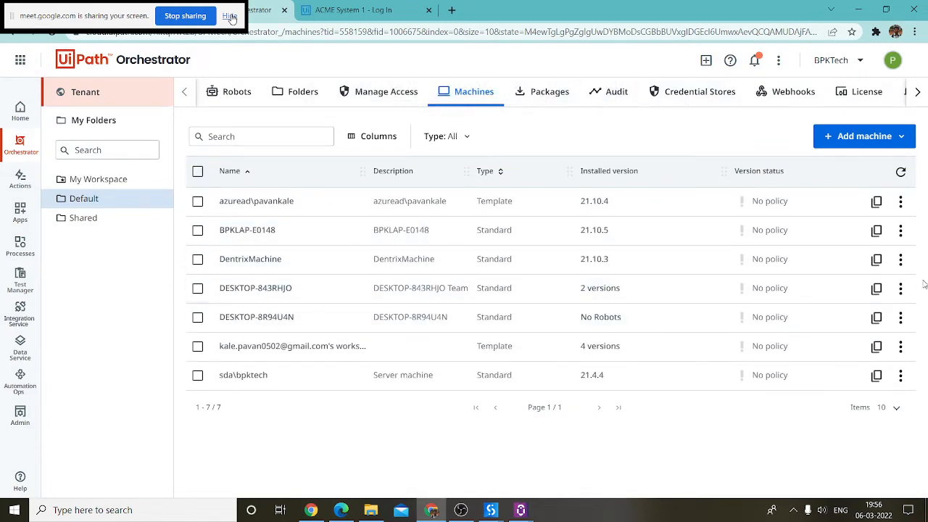
pyautogui.click(900, 287)
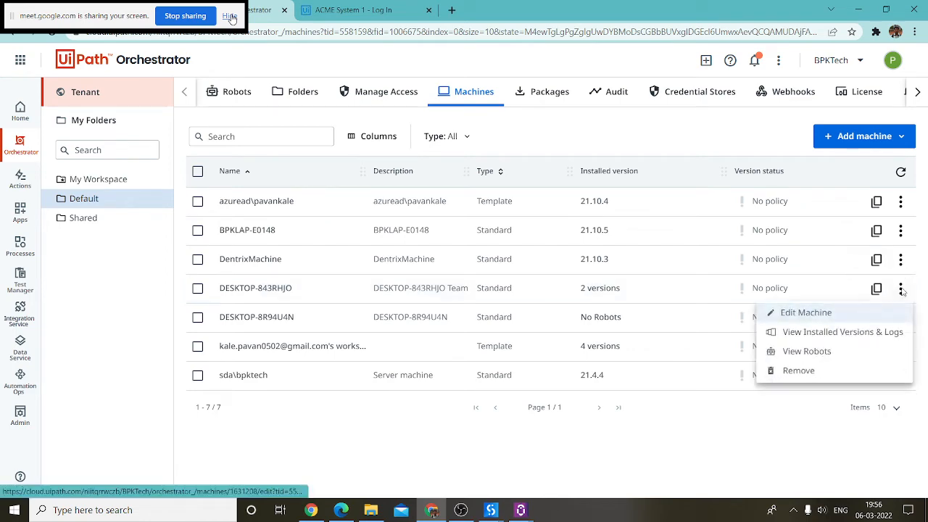
# Step: Copy DESKTOP-843RHJO's machine key from its edit page and select its name
pyautogui.click(806, 312)
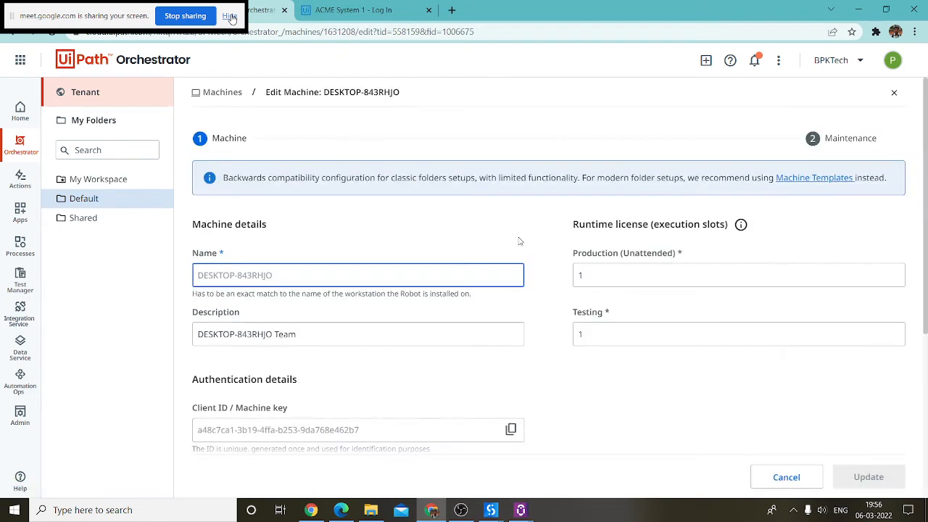
pyautogui.scroll(-2, 483, 277)
pyautogui.scroll(-2, 256, 301)
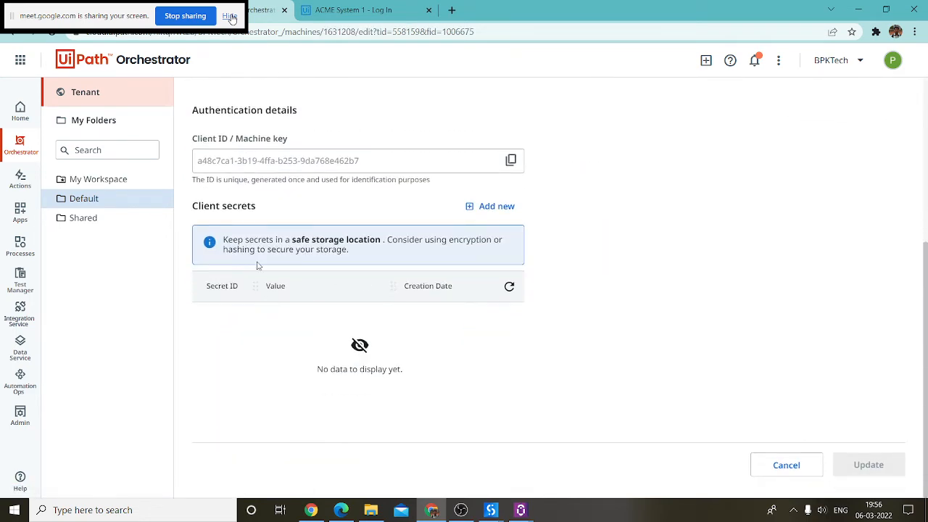
pyautogui.scroll(2, 348, 256)
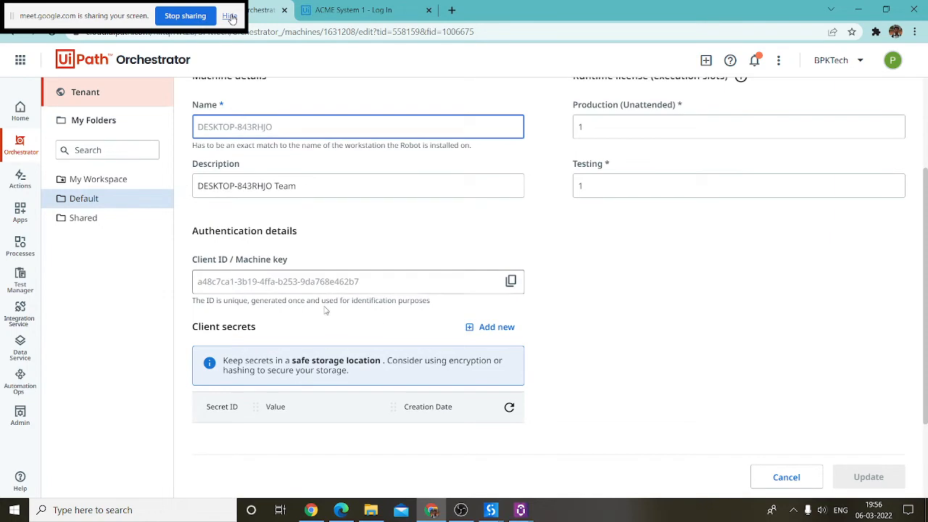
pyautogui.click(510, 282)
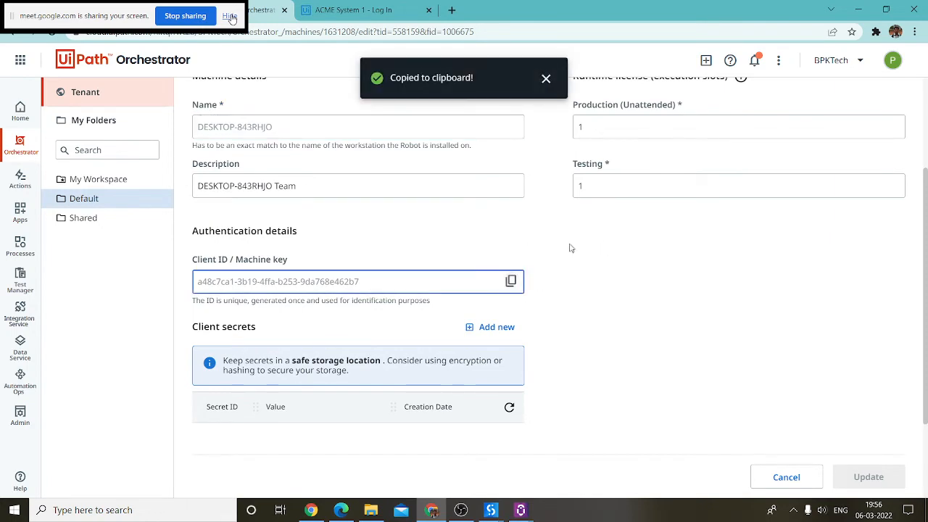
pyautogui.scroll(2, 325, 232)
pyautogui.moveTo(304, 275); pyautogui.dragTo(174, 268)
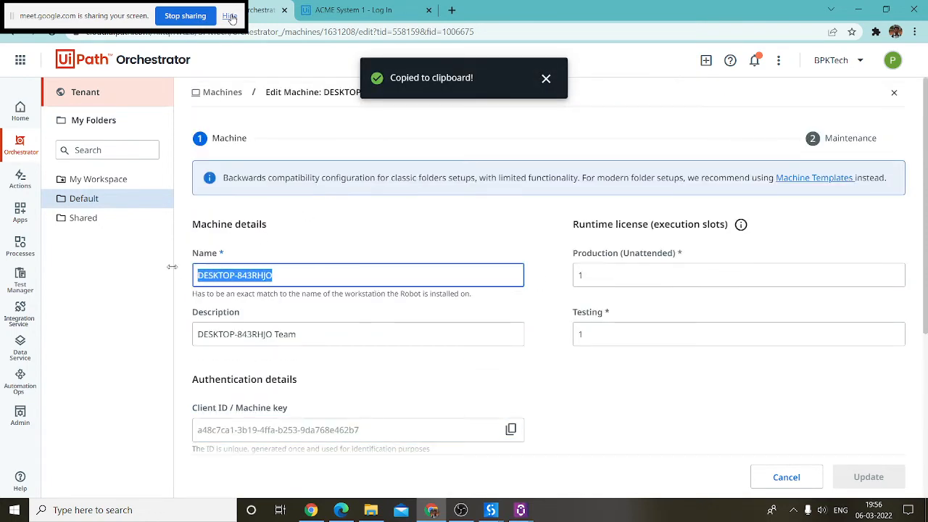
# Step: Check the Assistant's Orchestrator settings, then go back to the Machines list
pyautogui.click(521, 509)
pyautogui.click(556, 419)
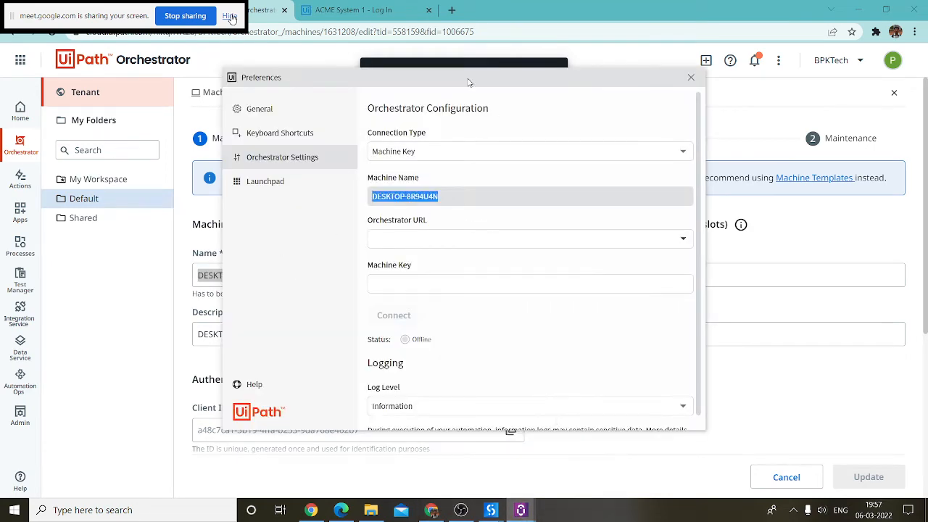
pyautogui.moveTo(468, 83); pyautogui.dragTo(644, 161)
pyautogui.click(229, 92)
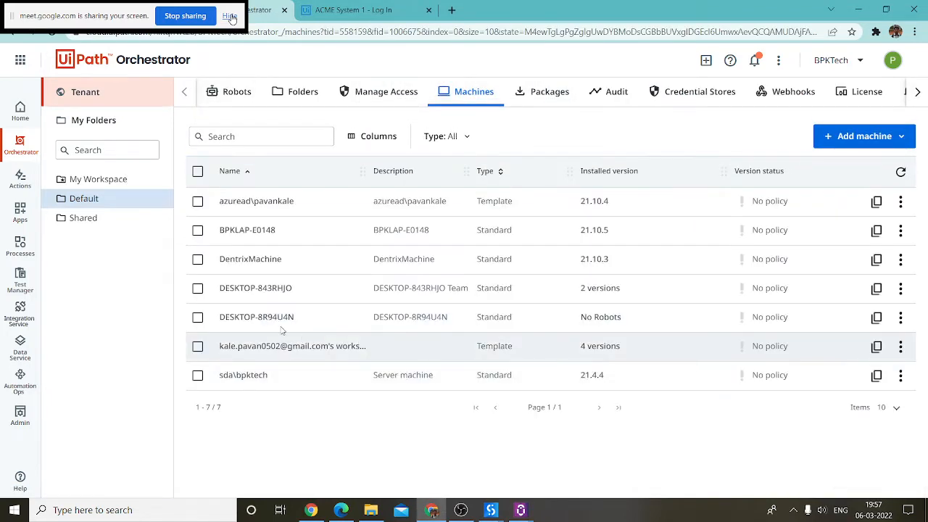
pyautogui.click(900, 319)
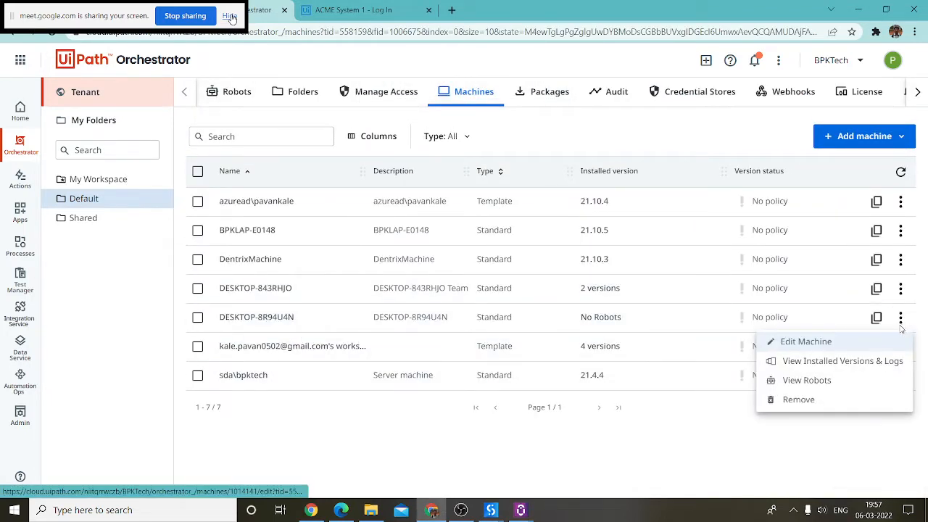
# Step: Open DESKTOP-8R94U4N's edit page and leave its Description field empty
pyautogui.click(805, 342)
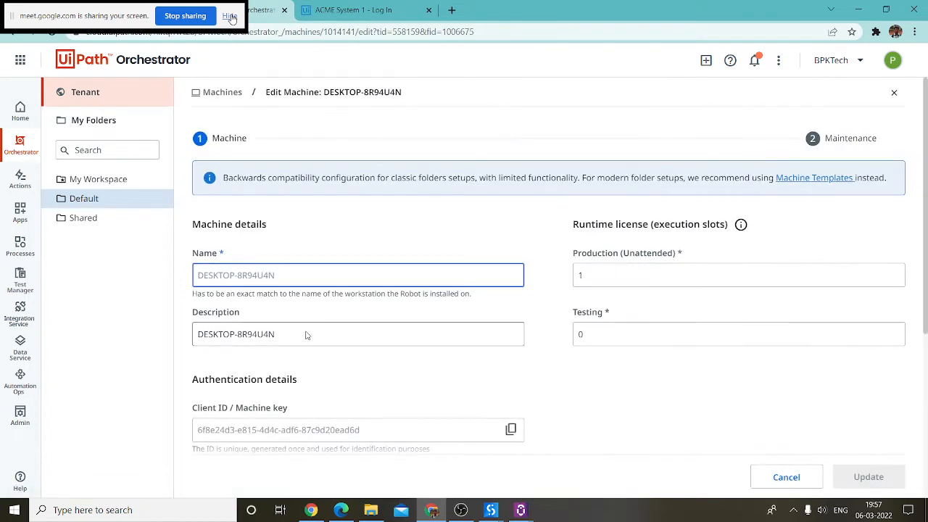
pyautogui.scroll(-1, 320, 334)
pyautogui.moveTo(275, 274); pyautogui.dragTo(205, 277)
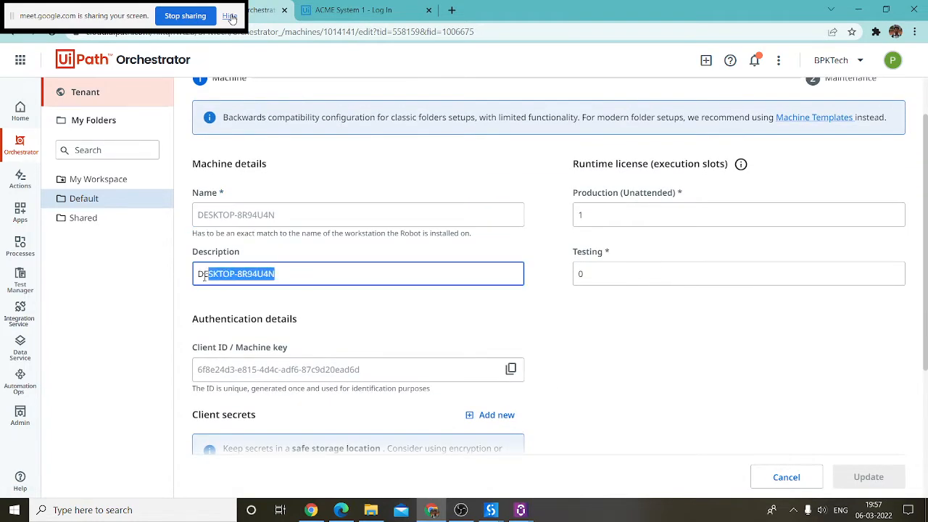
pyautogui.hotkey('ctrl', 'v')
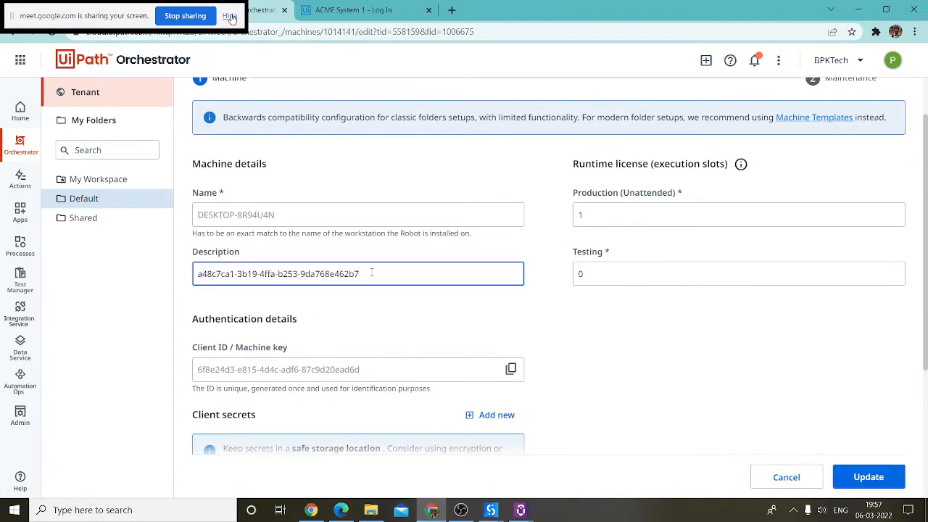
pyautogui.moveTo(371, 273); pyautogui.dragTo(121, 276)
pyautogui.press('BackSpace')
pyautogui.click(481, 371)
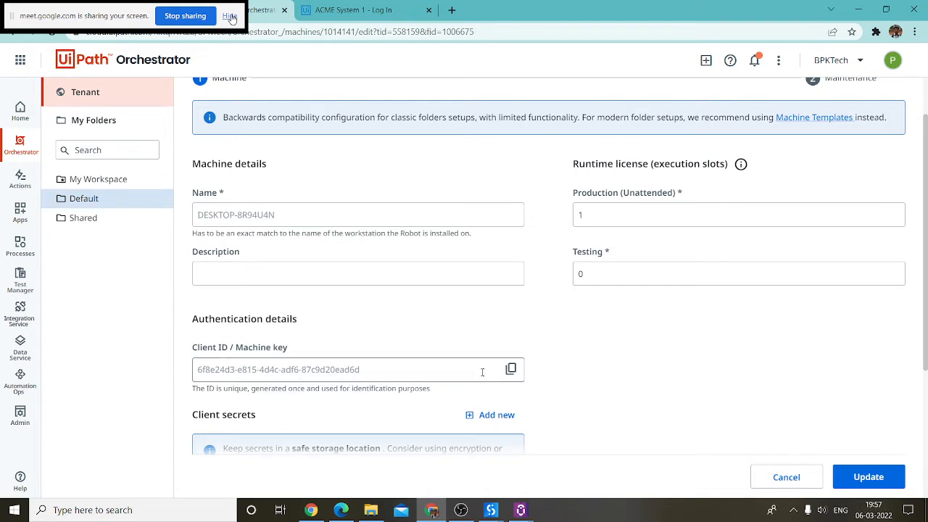
# Step: Copy DESKTOP-8R94U4N's machine key into the Assistant's Machine Key setting
pyautogui.click(511, 370)
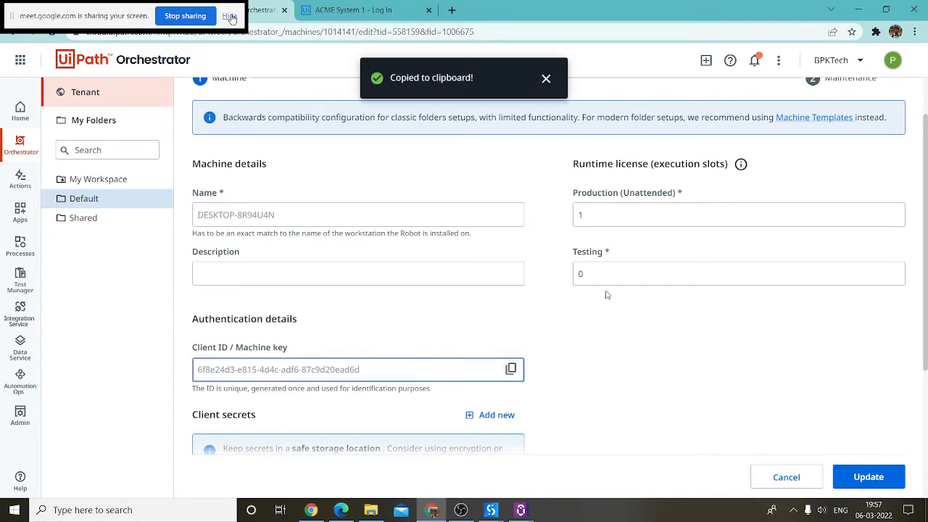
pyautogui.click(520, 509)
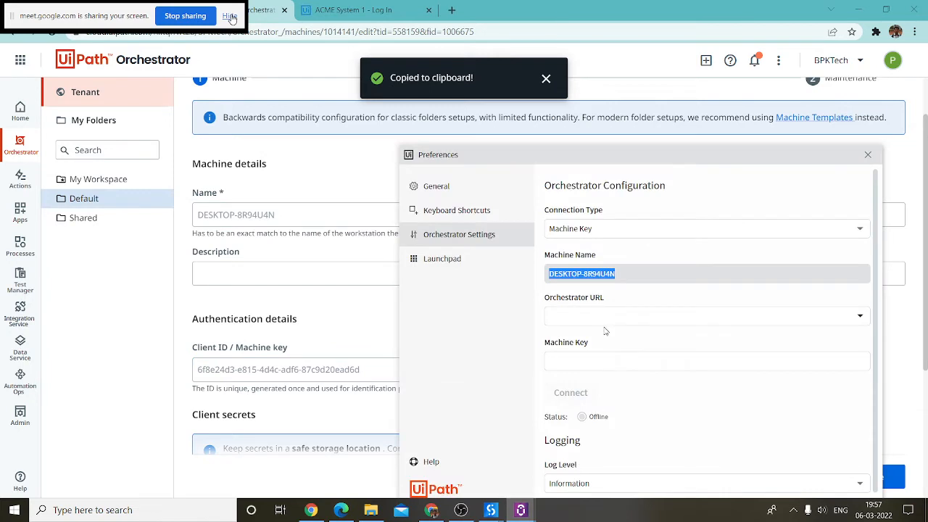
pyautogui.click(587, 360)
pyautogui.hotkey('ctrl', 'v')
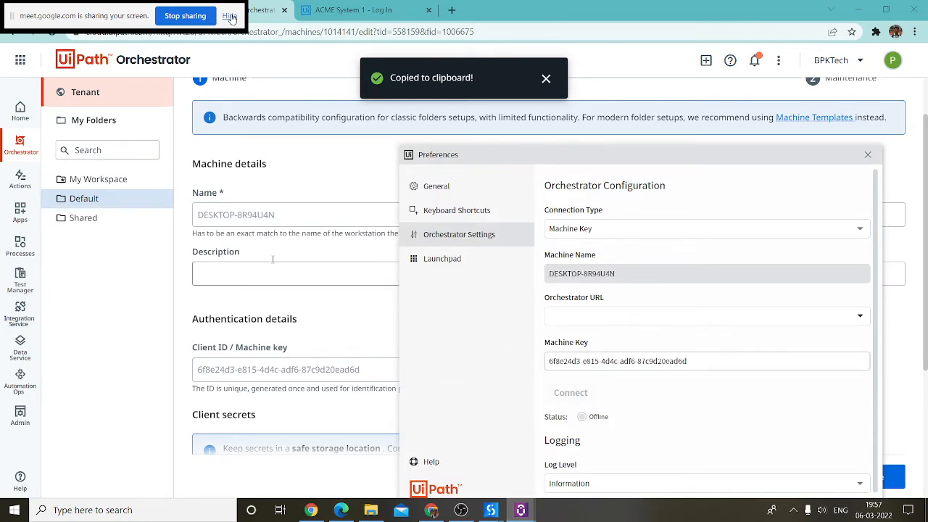
# Step: Select the Orchestrator URL up through 'orchestrator_' and return to Assistant Preferences
pyautogui.click(233, 32)
pyautogui.click(305, 32)
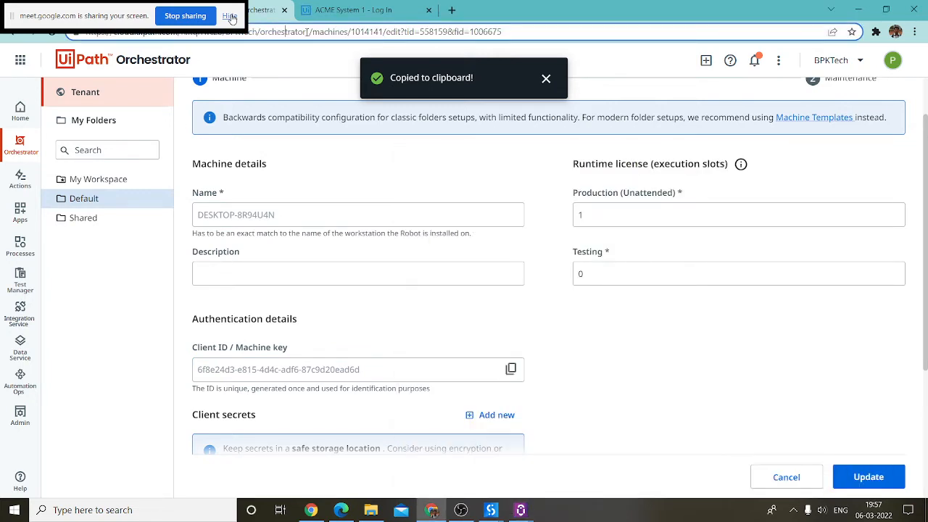
pyautogui.moveTo(291, 33); pyautogui.dragTo(85, 33)
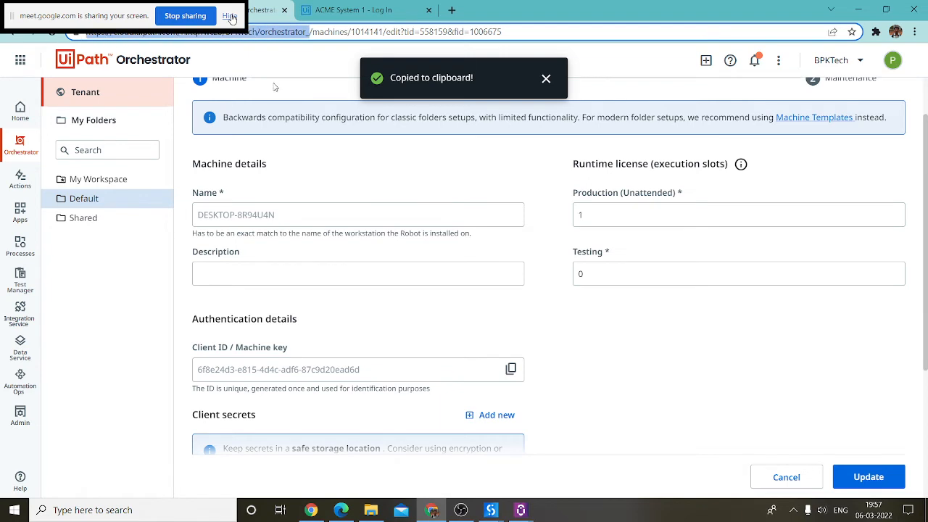
pyautogui.click(520, 510)
pyautogui.click(569, 463)
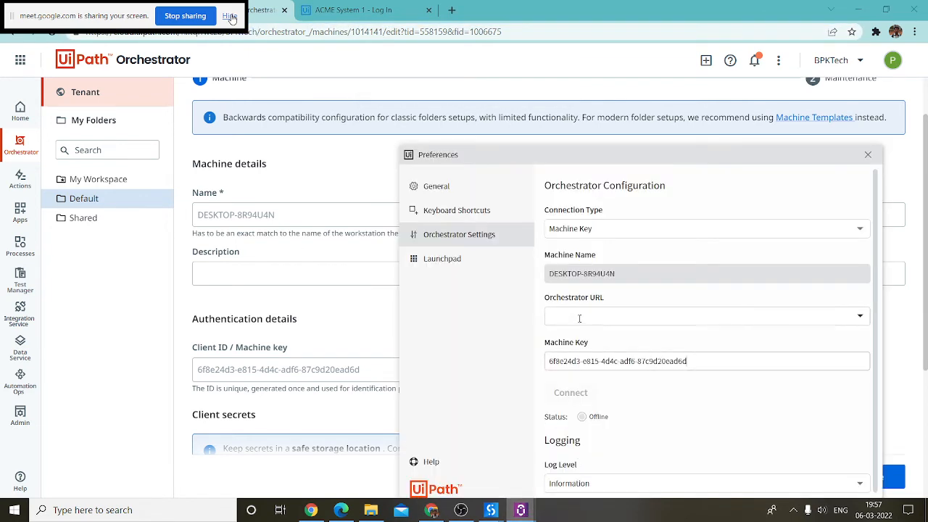
# Step: Paste the BPKTech cloud tenant URL as the Assistant's Orchestrator URL and connect the robot
pyautogui.hotkey('ctrl', 'v')
pyautogui.click(474, 322)
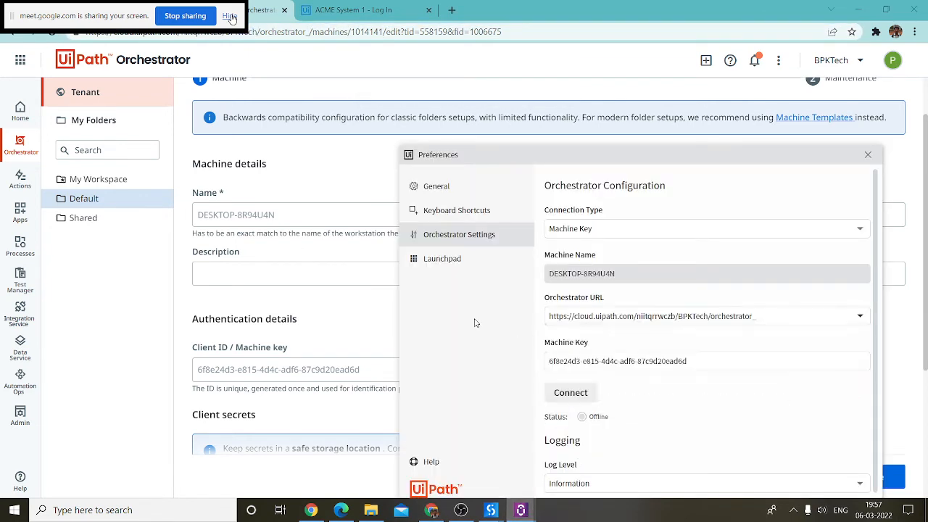
pyautogui.click(783, 317)
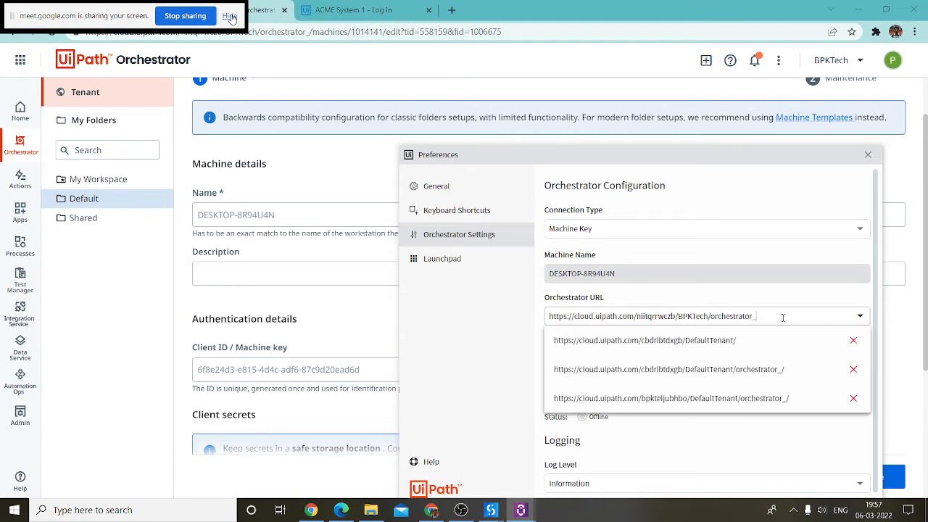
pyautogui.click(519, 319)
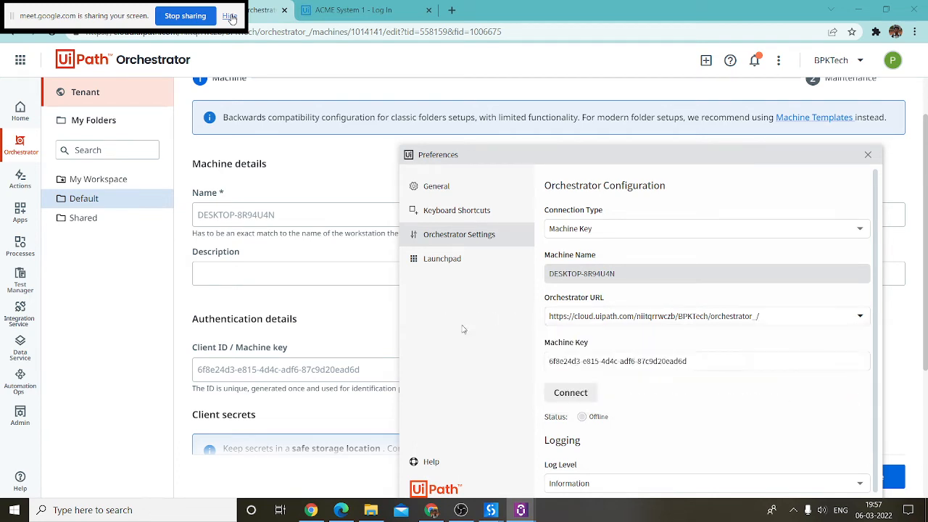
pyautogui.click(570, 392)
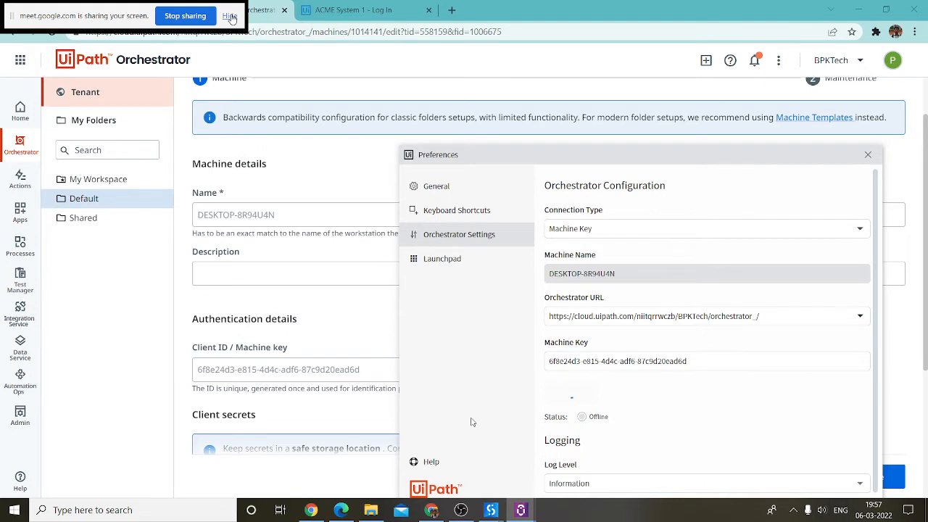
pyautogui.click(306, 309)
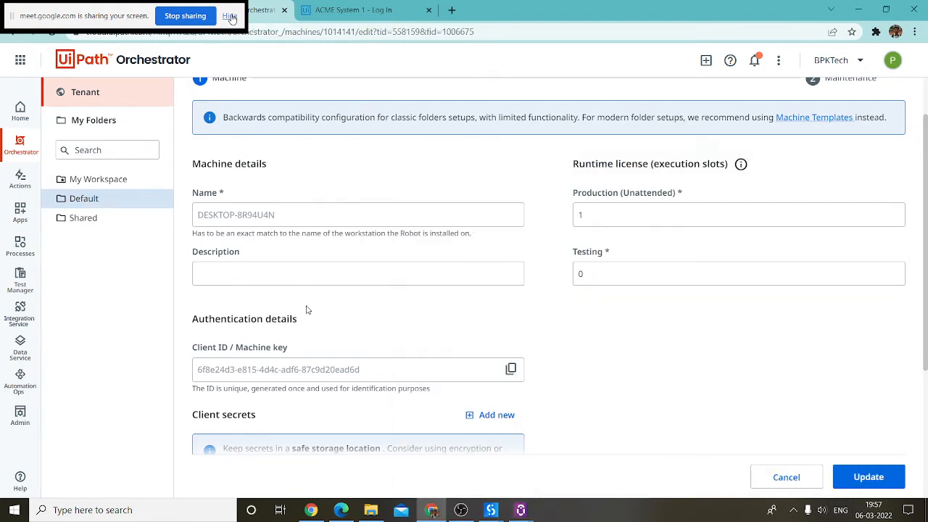
# Step: Leave the machine edit page unsaved and confirm the Assistant shows Connected, Unlicensed
pyautogui.click(108, 201)
pyautogui.click(554, 310)
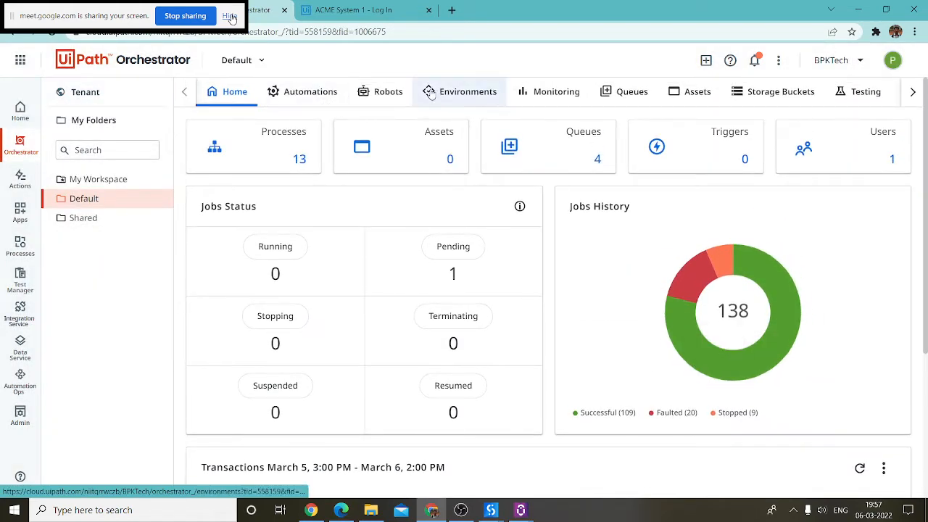
pyautogui.click(521, 509)
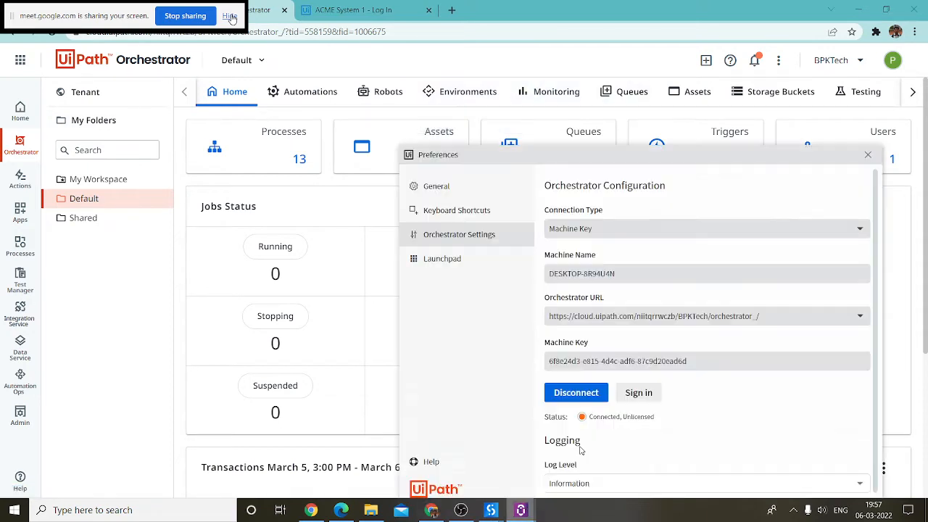
pyautogui.moveTo(652, 419); pyautogui.dragTo(577, 418)
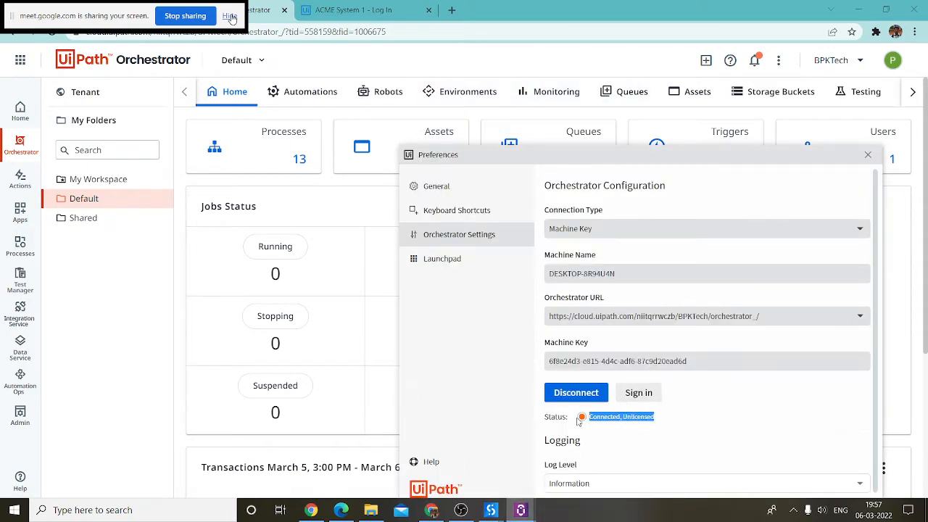
pyautogui.click(631, 445)
pyautogui.click(120, 329)
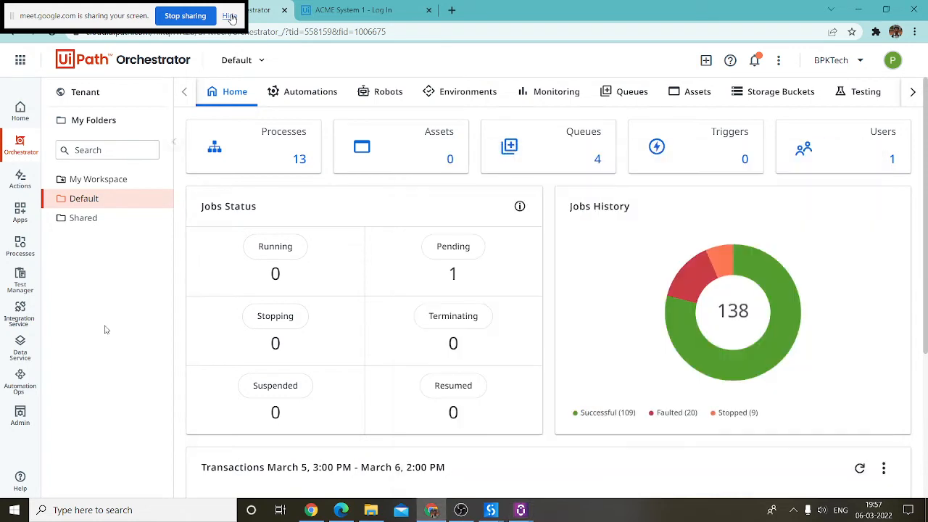
# Step: Browse the tenant's machines, then return to the Default folder's robots list to add a robot
pyautogui.click(98, 94)
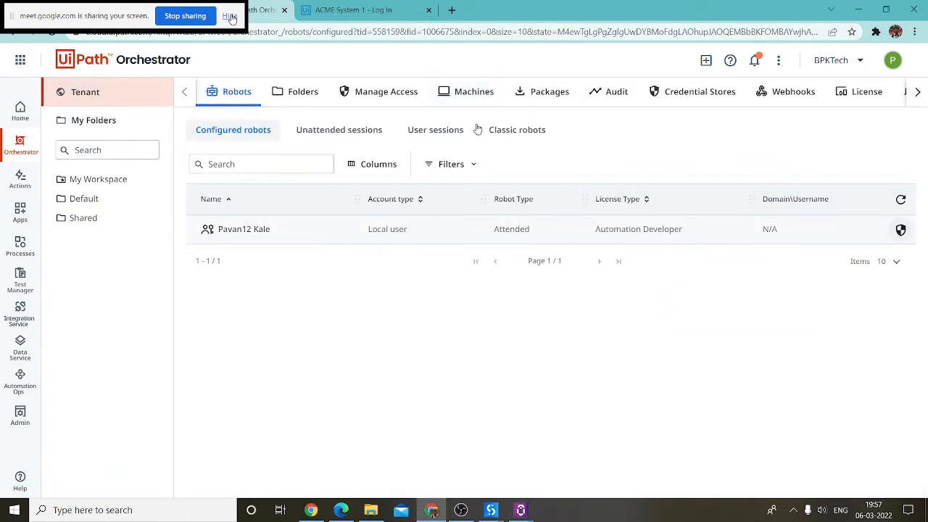
pyautogui.click(467, 92)
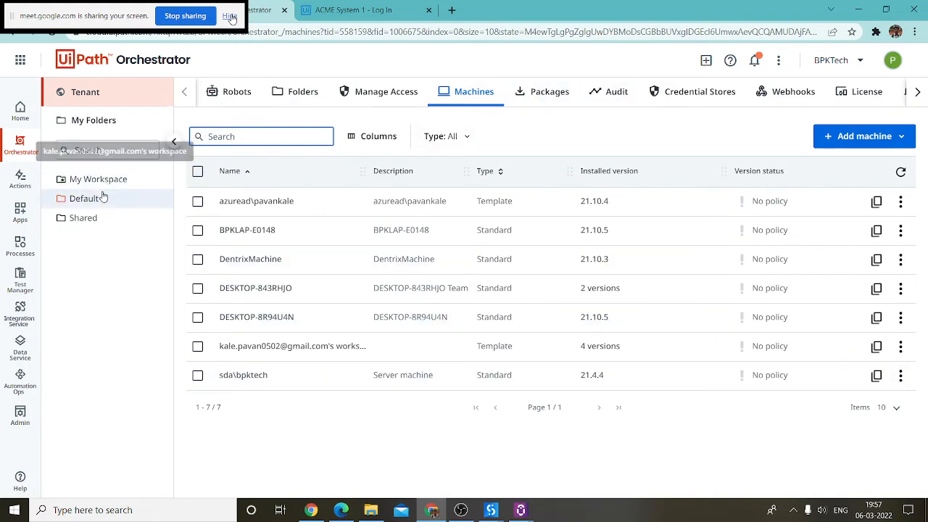
pyautogui.click(128, 202)
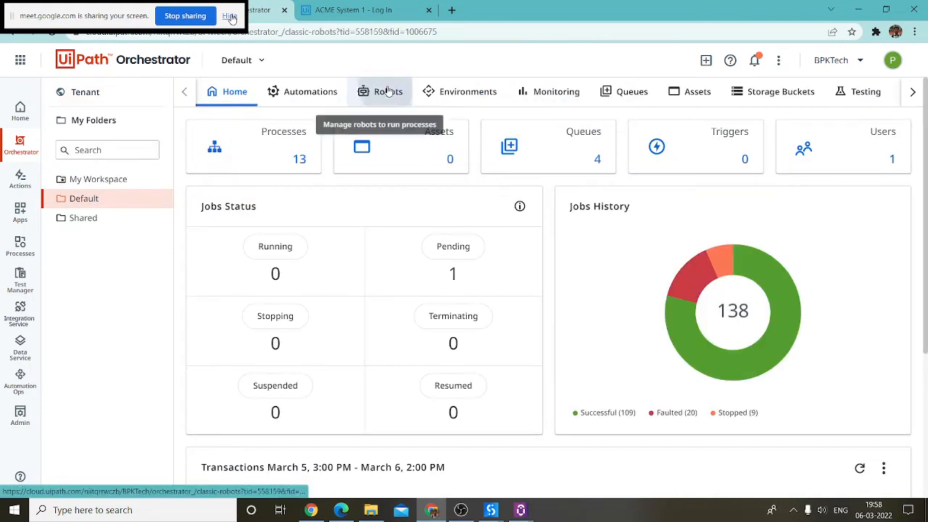
pyautogui.click(388, 91)
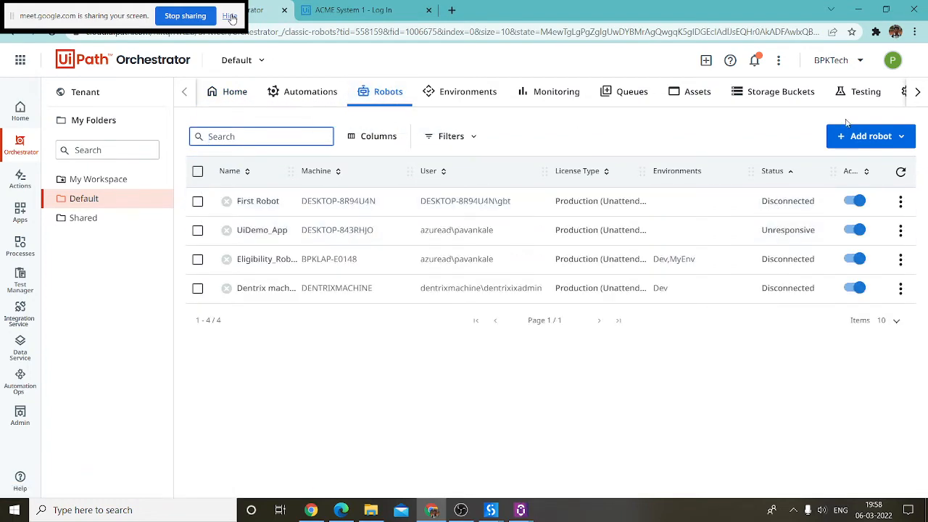
pyautogui.click(833, 140)
# Step: Start a standard robot on machine DESKTOP-8R94U4N named Orchstrator_Process, reusing the name as description
pyautogui.click(856, 158)
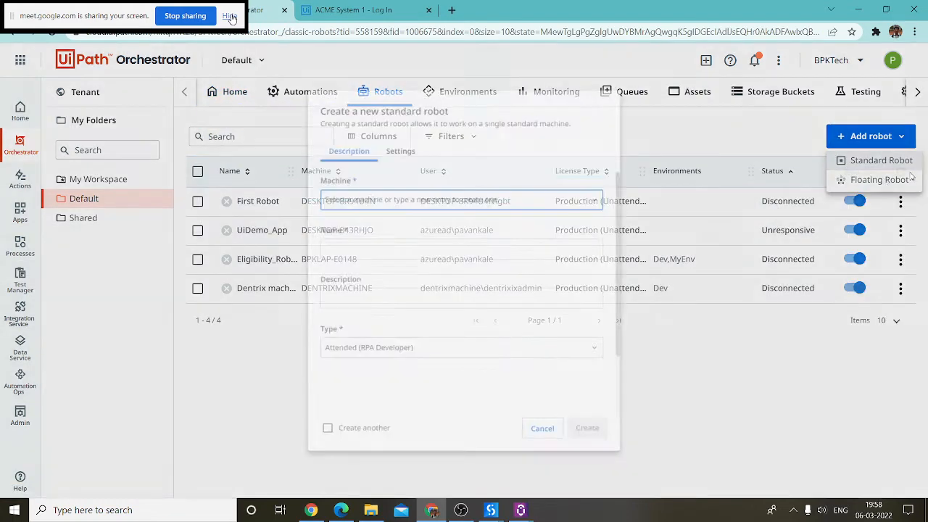
pyautogui.click(373, 187)
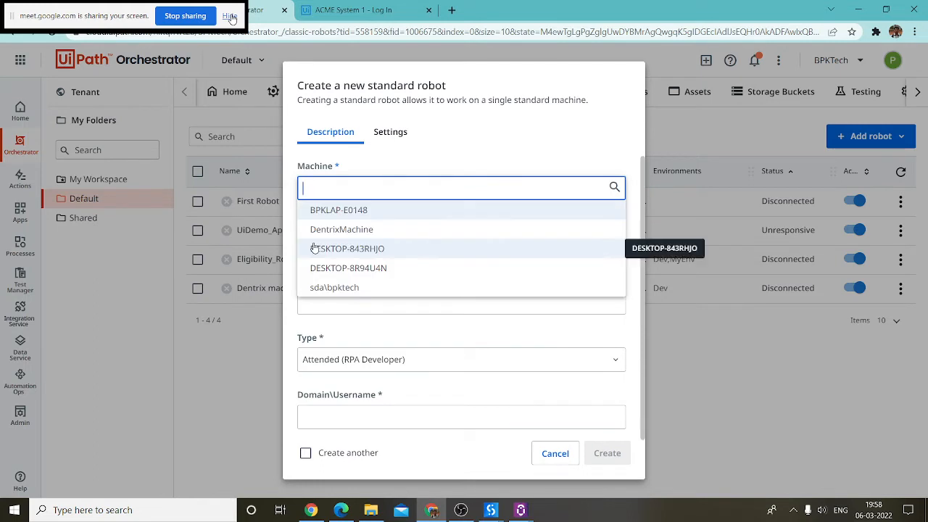
pyautogui.click(385, 268)
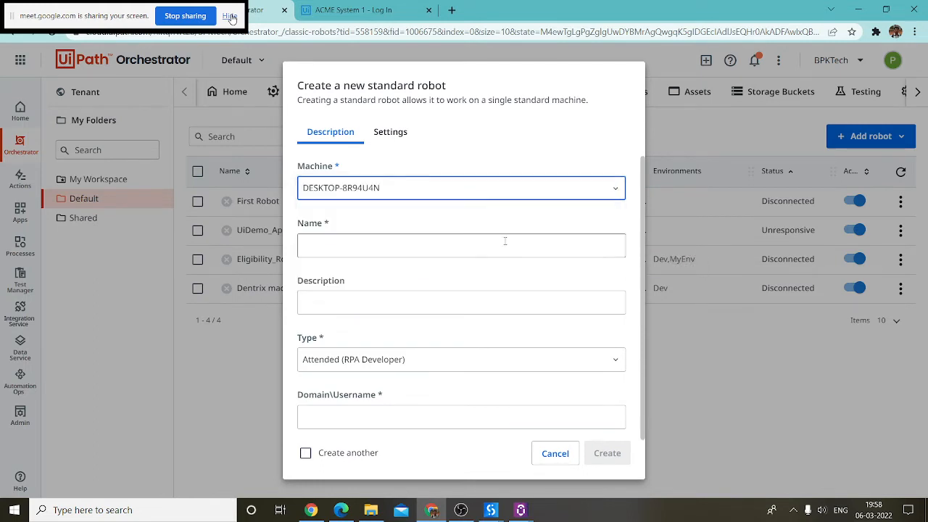
pyautogui.click(345, 245)
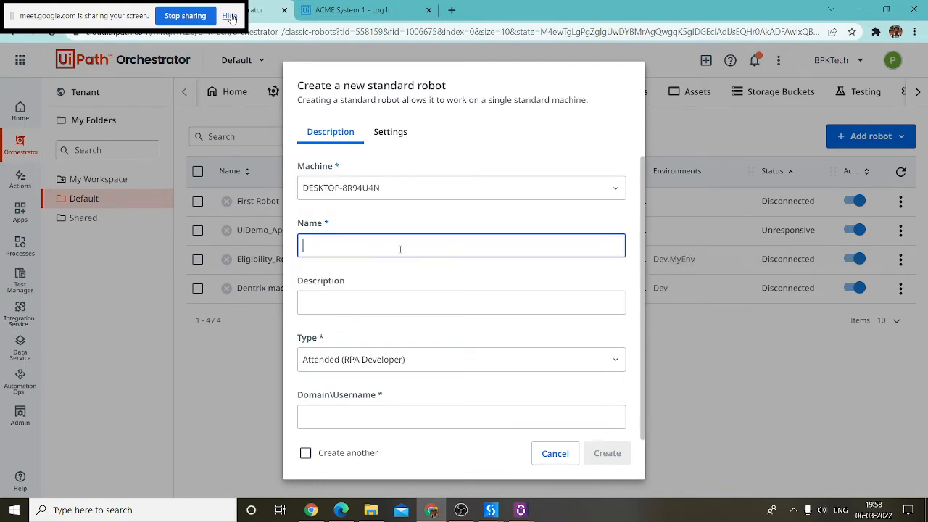
pyautogui.write('N')
pyautogui.press('BackSpace')
pyautogui.doubleClick(433, 242)
pyautogui.hotkey('ctrl', 'c')
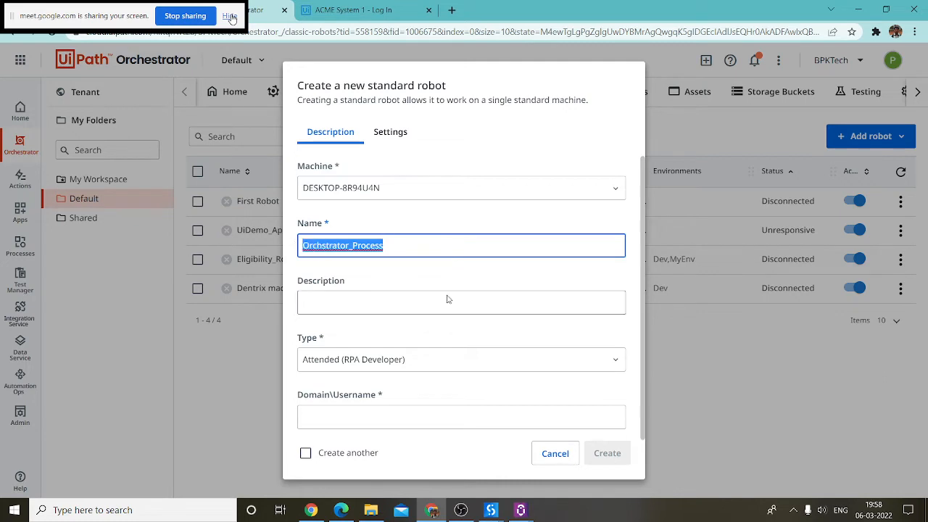
pyautogui.click(393, 306)
pyautogui.hotkey('ctrl', 'v')
# Step: Set the robot type to Production (Unattended) and move to the Domain\Username field
pyautogui.click(413, 359)
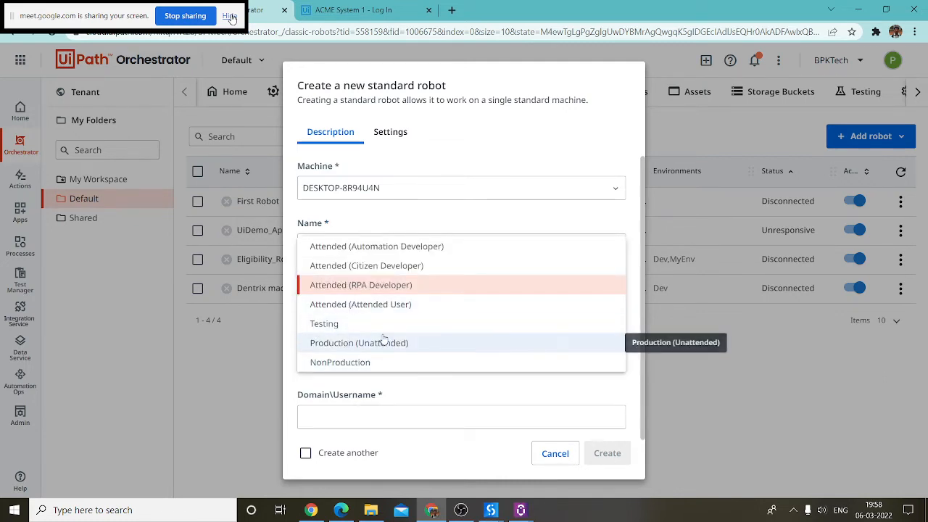
pyautogui.click(381, 344)
pyautogui.scroll(-3, 371, 391)
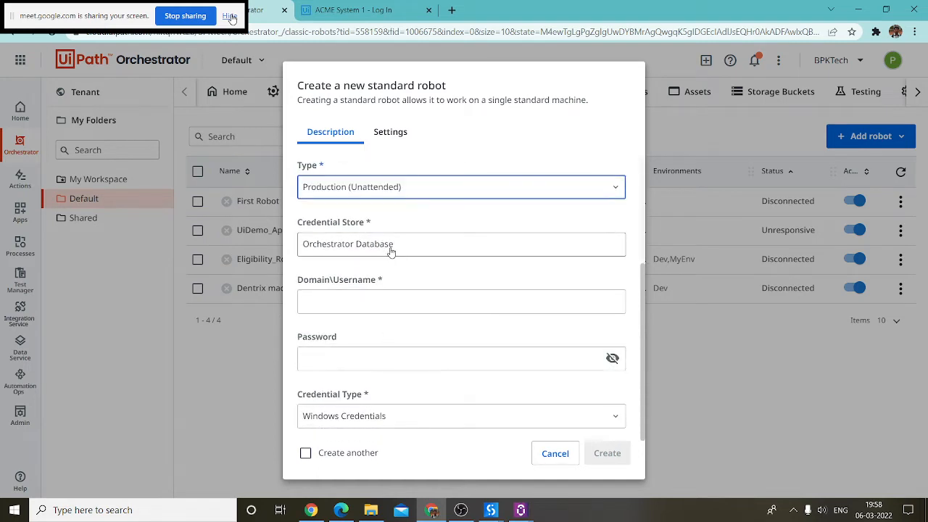
pyautogui.click(355, 311)
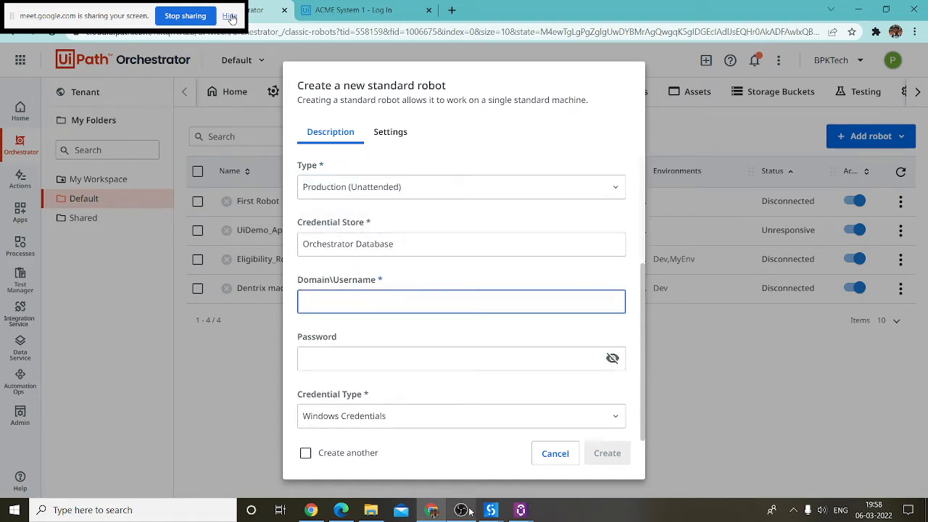
pyautogui.click(146, 509)
# Step: Run whoami in Command Prompt and copy the machine's Windows domain and username
pyautogui.write('cmd')
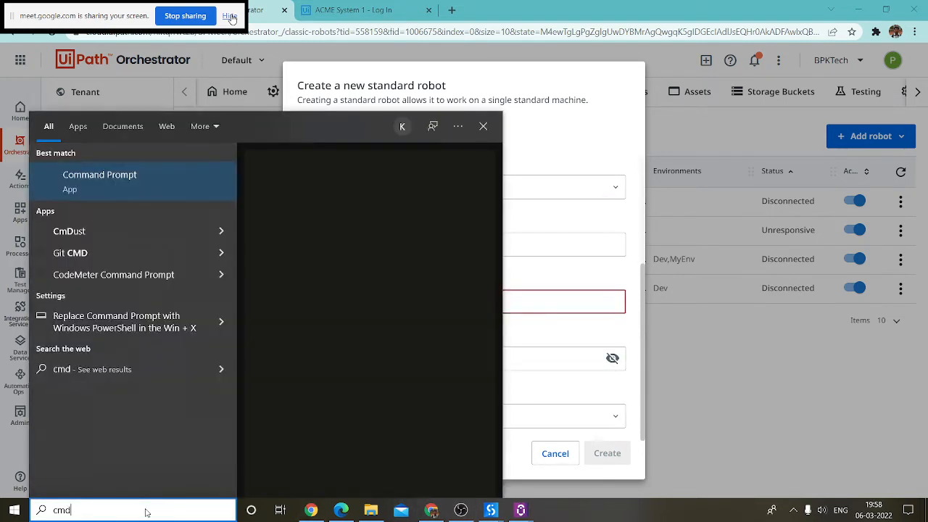
pyautogui.press('Return')
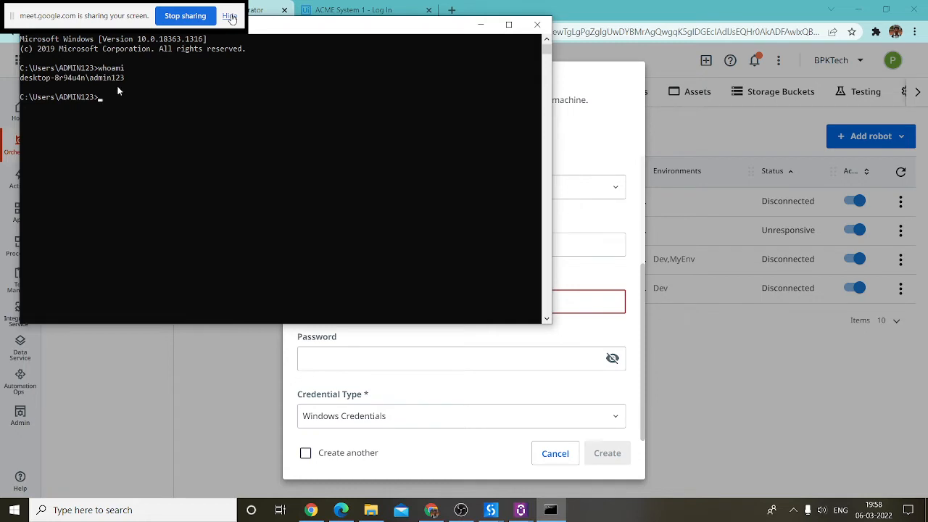
pyautogui.moveTo(124, 77); pyautogui.dragTo(20, 87)
pyautogui.click(91, 87)
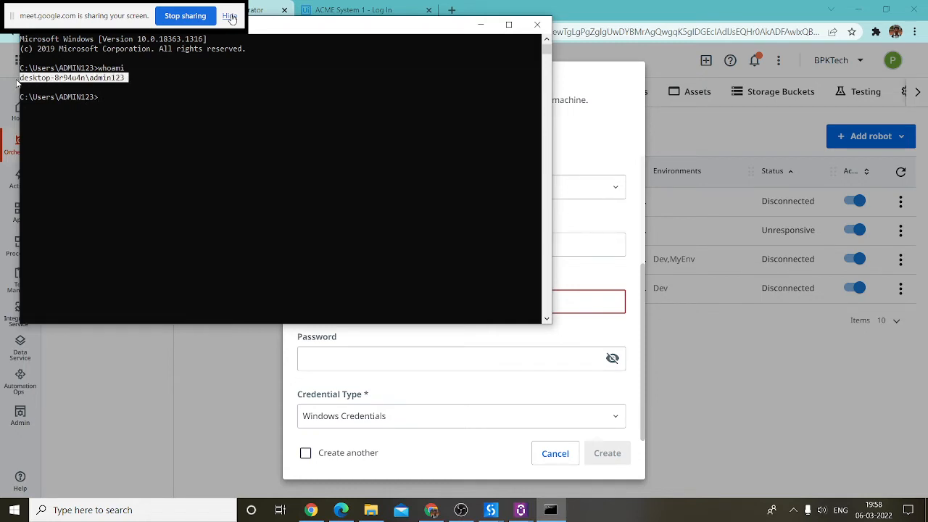
pyautogui.hotkey('ctrl', 'c')
pyautogui.click(181, 373)
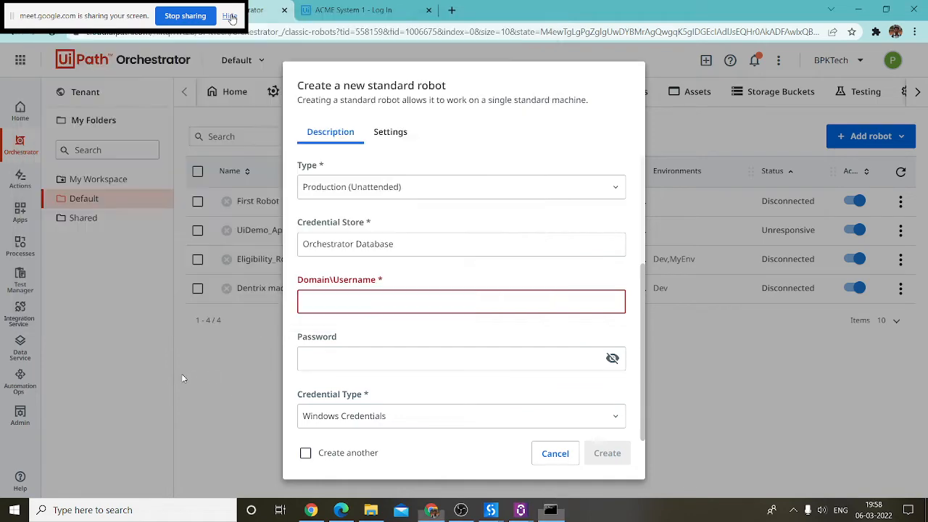
# Step: Paste the copied domain\username into the form and create robot Orchstrator_Process
pyautogui.click(334, 355)
pyautogui.click(350, 304)
pyautogui.hotkey('ctrl', 'v')
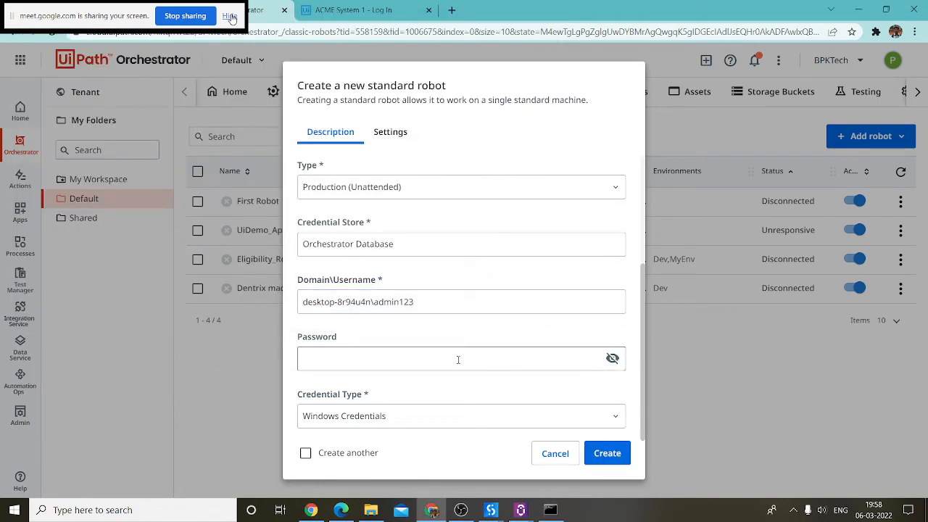
pyautogui.click(607, 452)
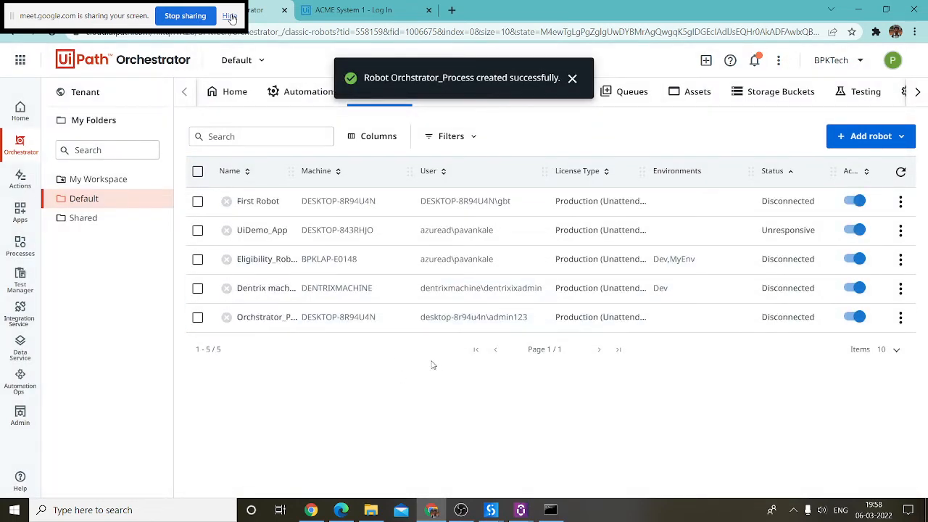
pyautogui.click(572, 79)
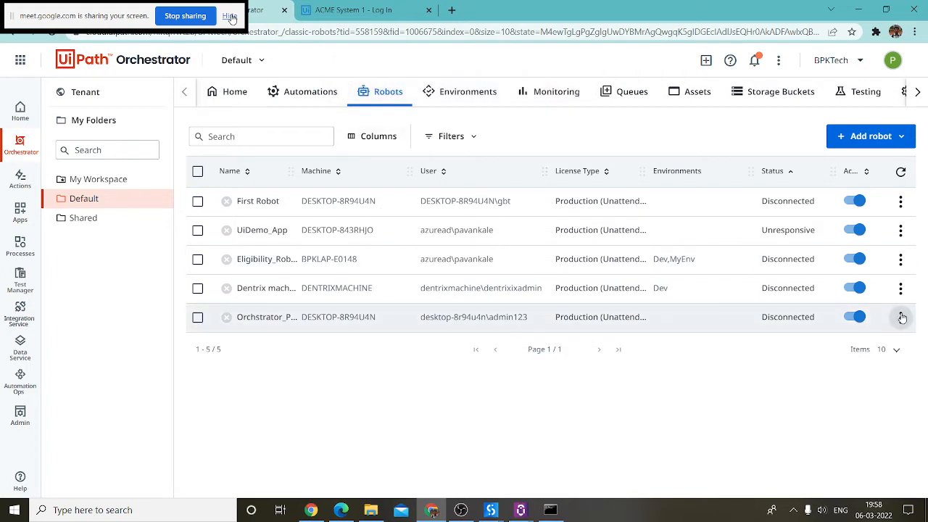
# Step: Add Orchstrator_Process to the Dev environment and remove Eligibility_Robot and Dentrix machine
pyautogui.click(461, 93)
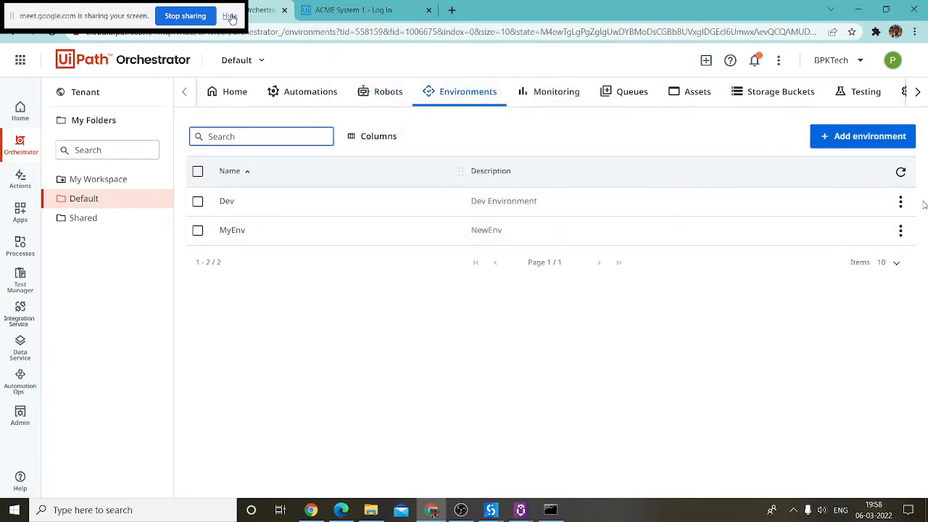
pyautogui.click(900, 201)
pyautogui.click(886, 245)
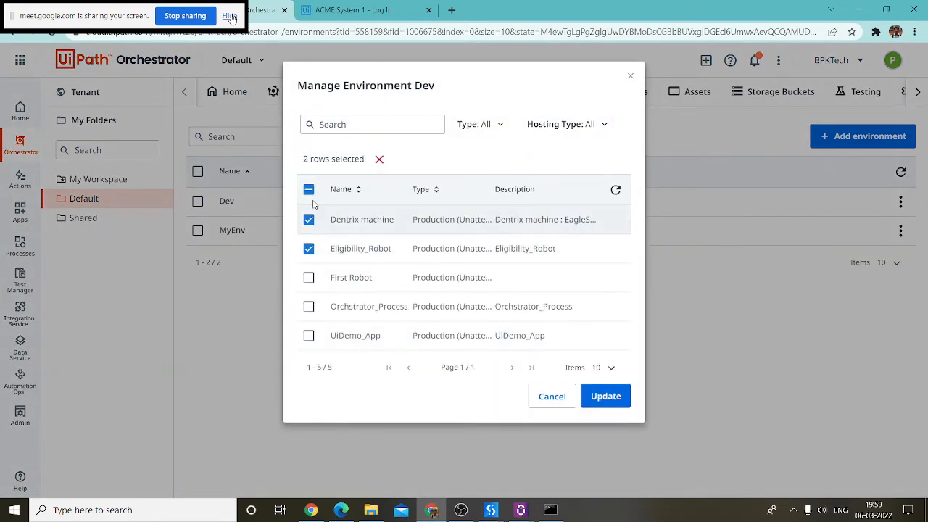
pyautogui.click(310, 307)
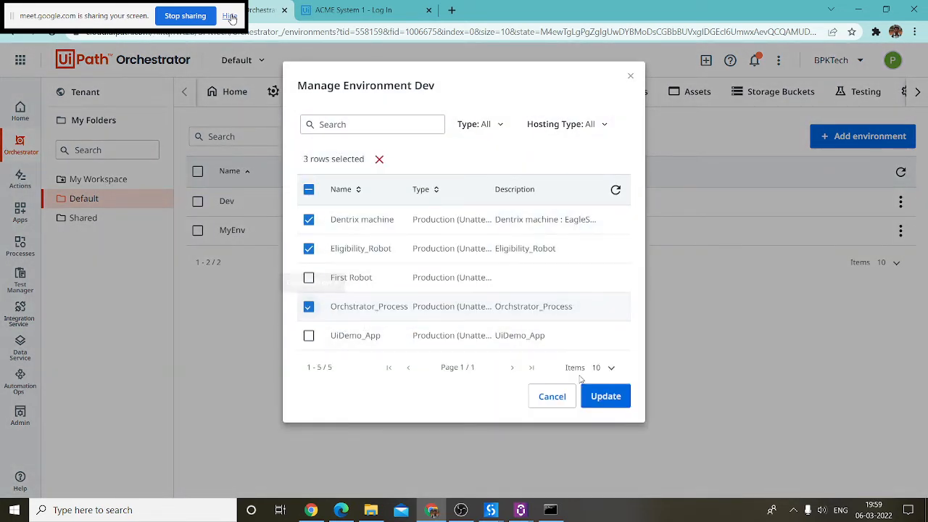
pyautogui.click(310, 249)
pyautogui.click(309, 219)
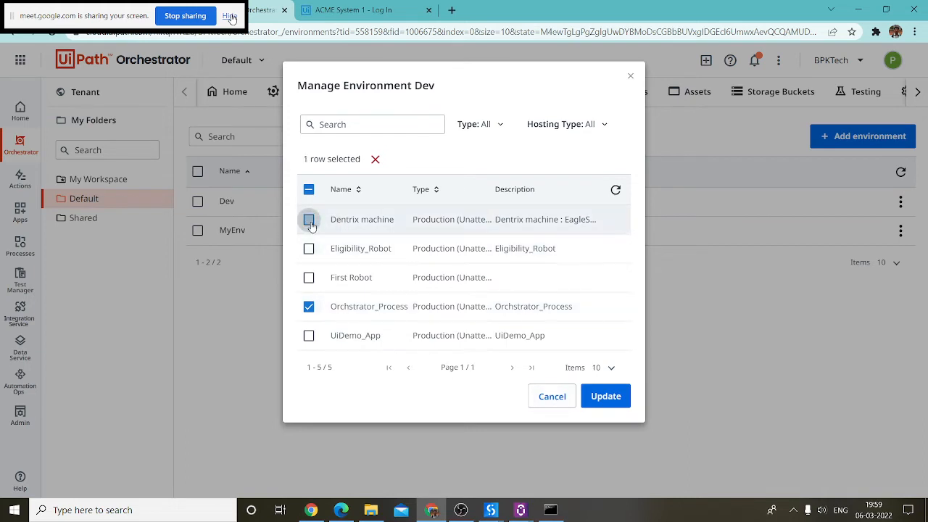
pyautogui.click(605, 403)
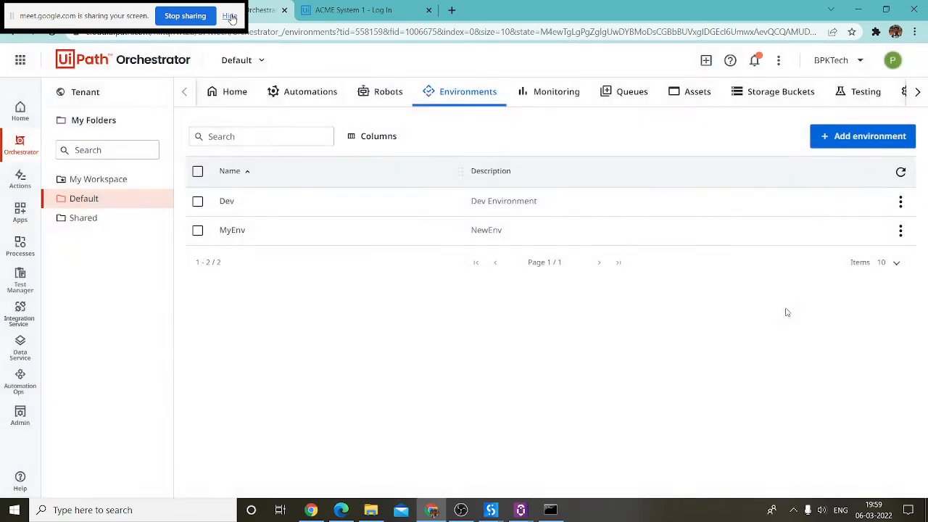
pyautogui.click(384, 92)
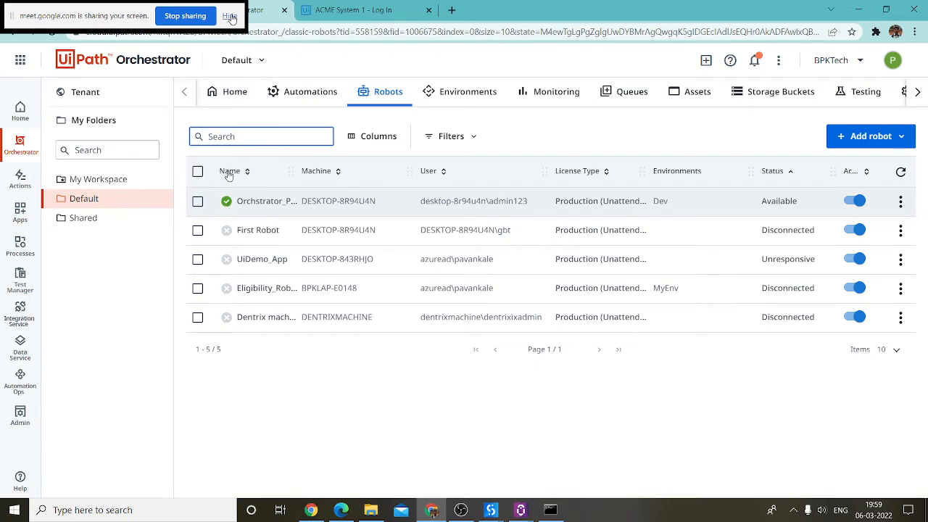
# Step: Start a job running First Program on Orchestrator on robot Orchstrator_Process
pyautogui.click(305, 91)
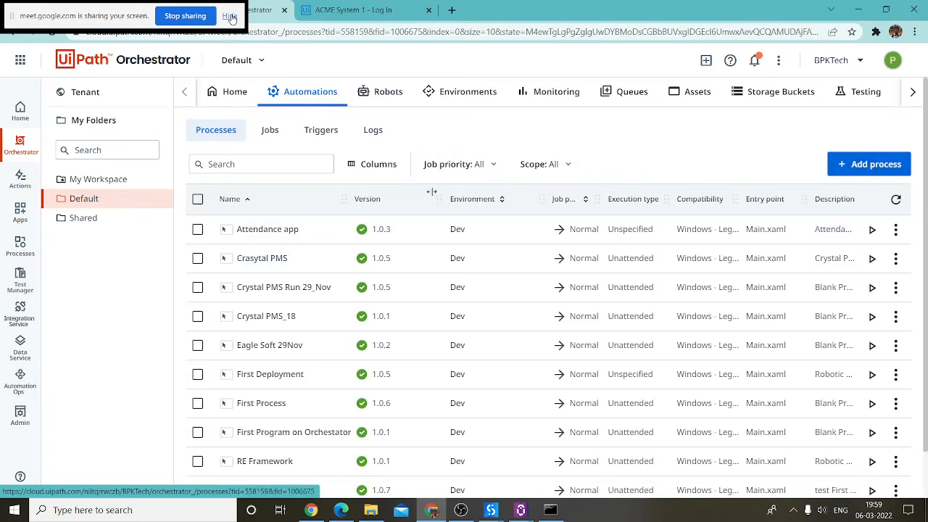
pyautogui.click(269, 130)
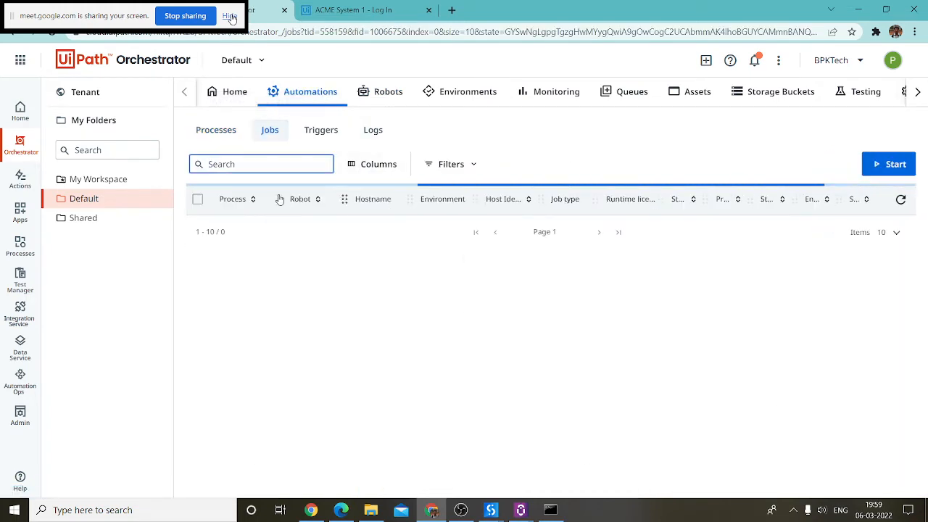
pyautogui.click(888, 164)
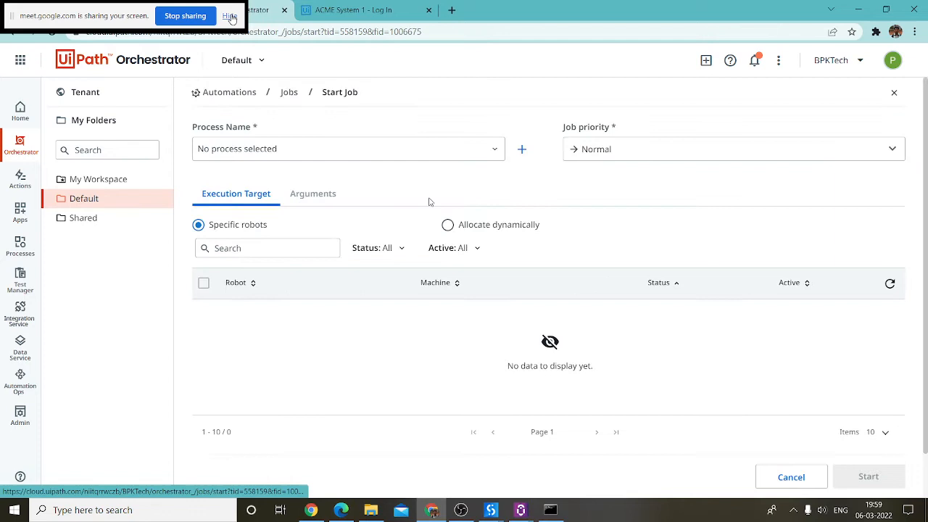
pyautogui.click(289, 148)
pyautogui.write('Fir')
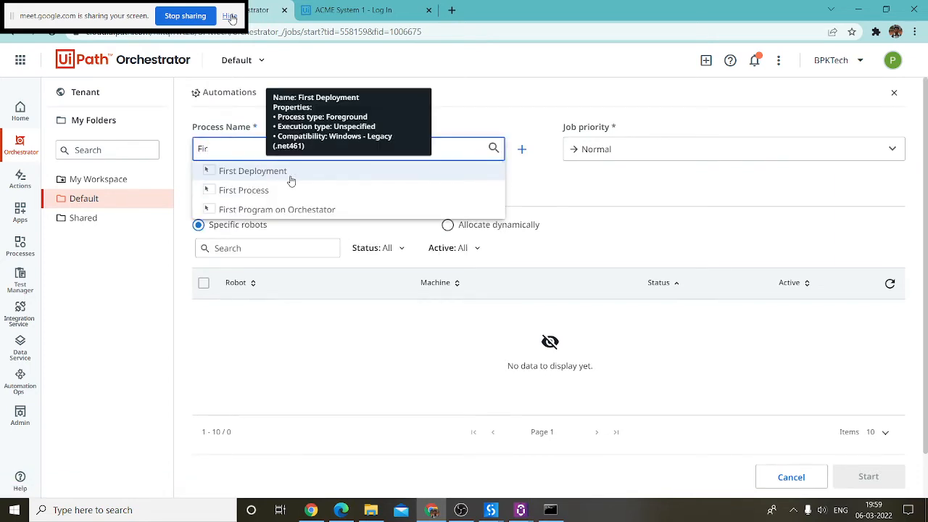
pyautogui.click(315, 209)
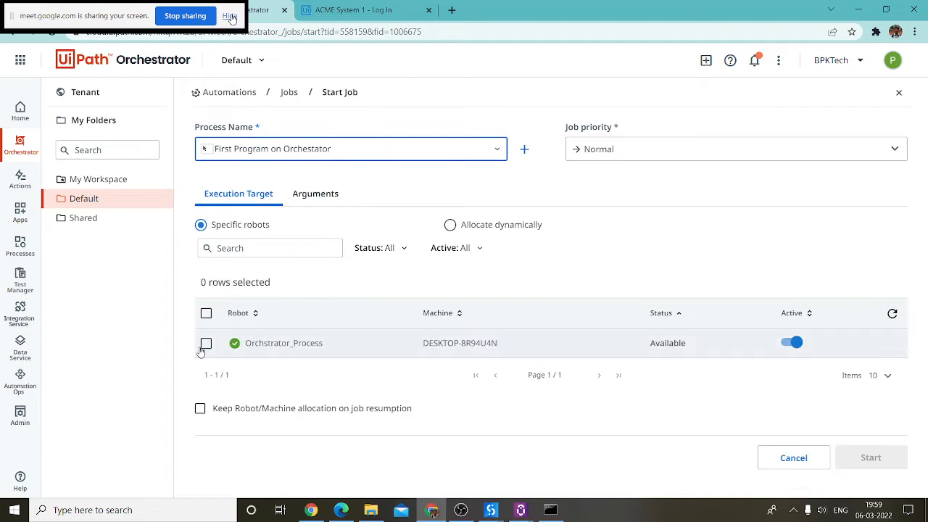
pyautogui.click(205, 345)
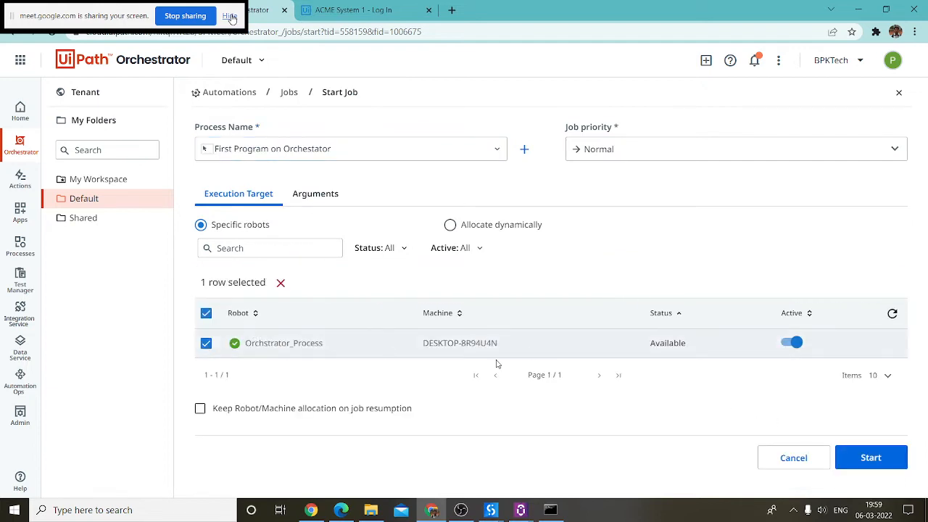
pyautogui.click(871, 458)
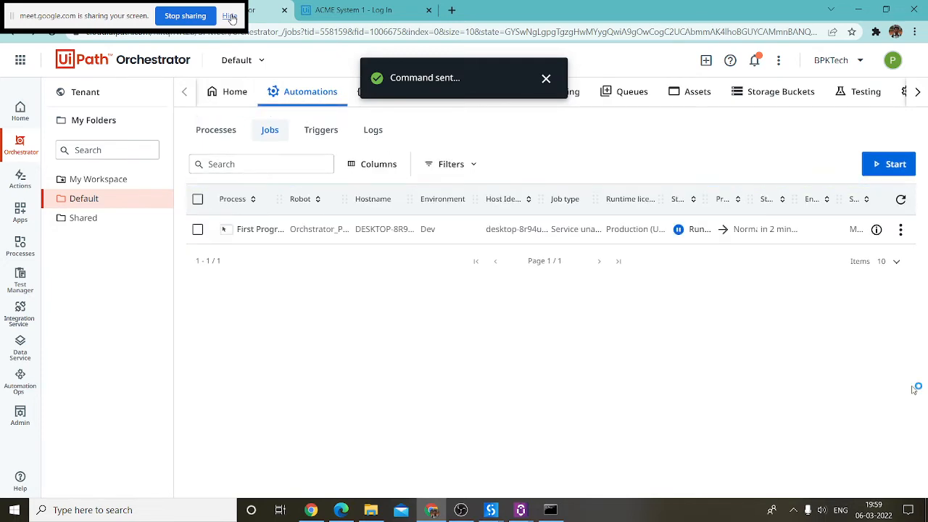
# Step: Confirm the job shows Running, then bring Firefox's ACME System 1 login page forward
pyautogui.doubleClick(698, 229)
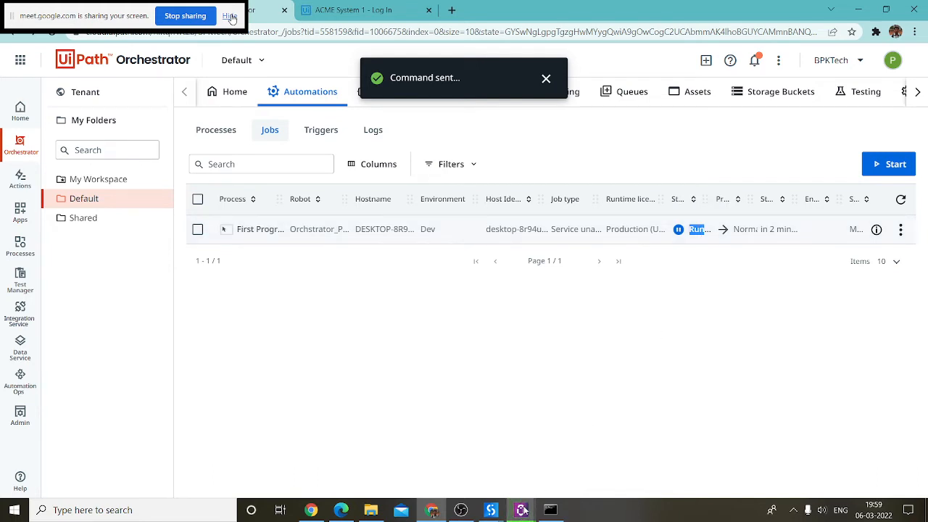
pyautogui.moveTo(522, 511)
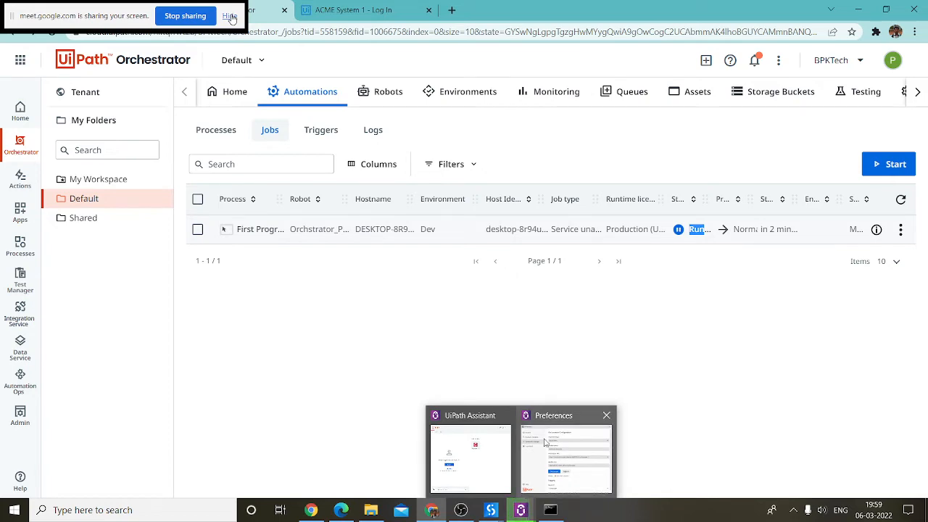
pyautogui.moveTo(542, 421)
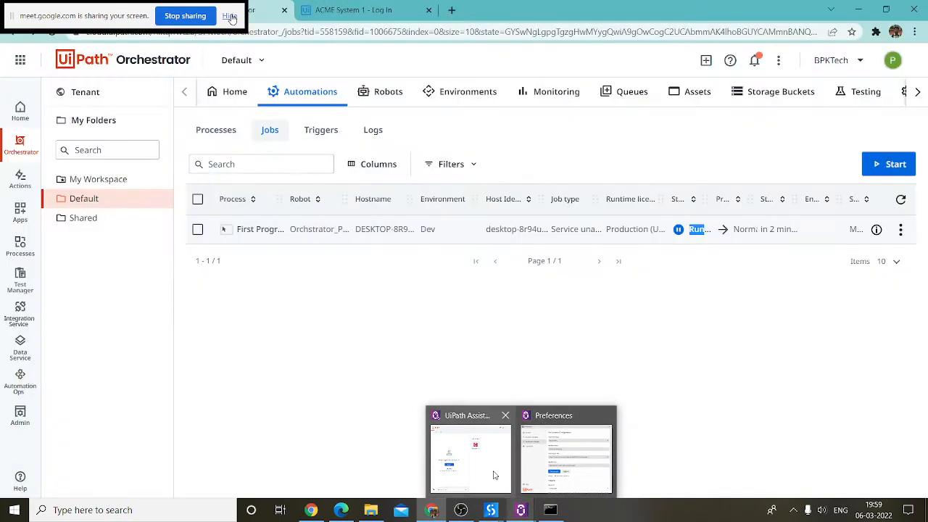
pyautogui.moveTo(494, 473)
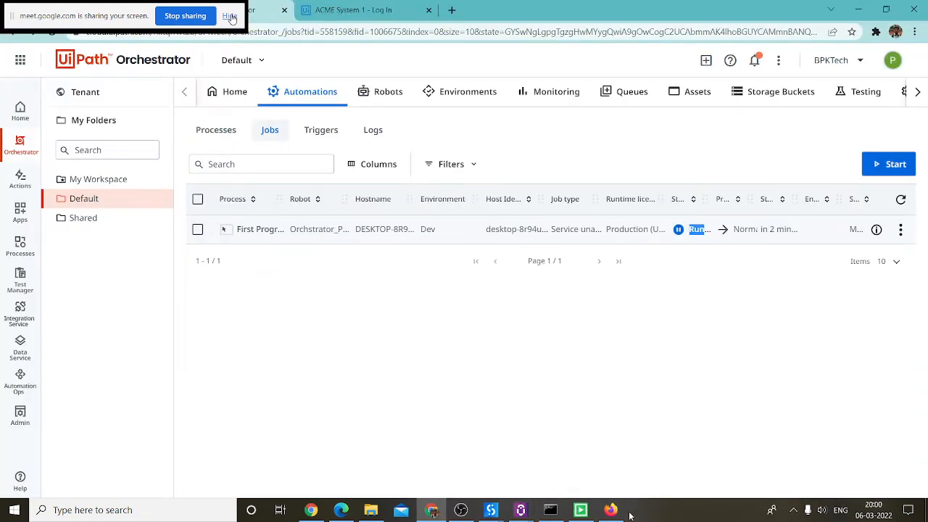
pyautogui.moveTo(614, 512)
pyautogui.moveTo(626, 447)
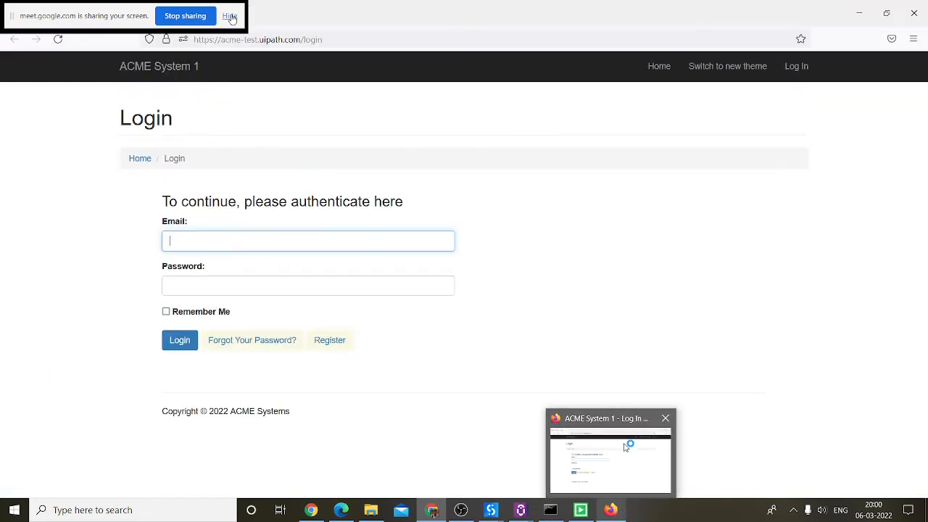
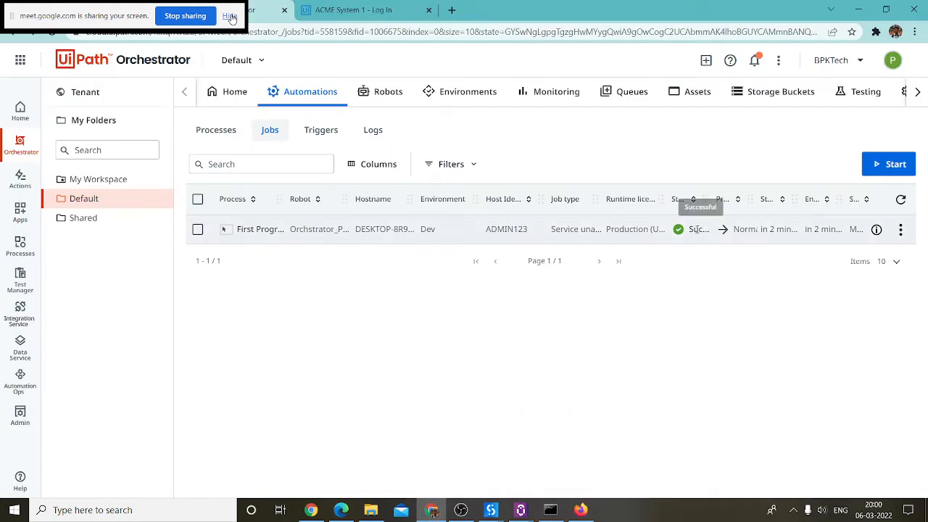
# Step: Check the finished job's logs in Orchestrator twice, returning to the Jobs list each time
pyautogui.click(900, 229)
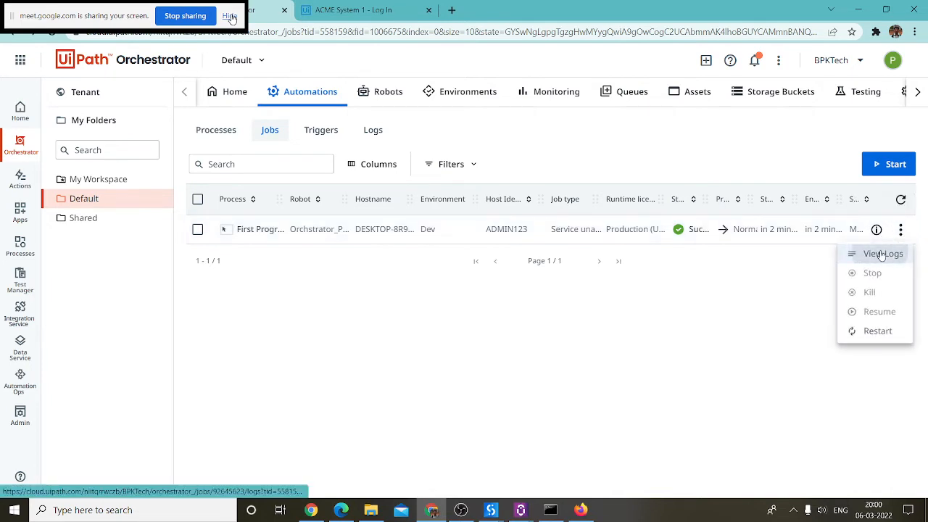
pyautogui.click(866, 255)
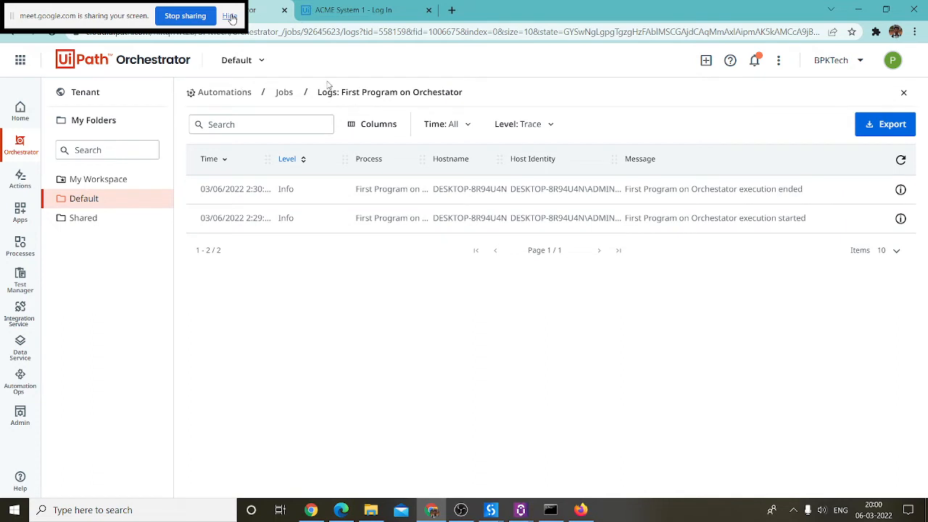
pyautogui.click(284, 92)
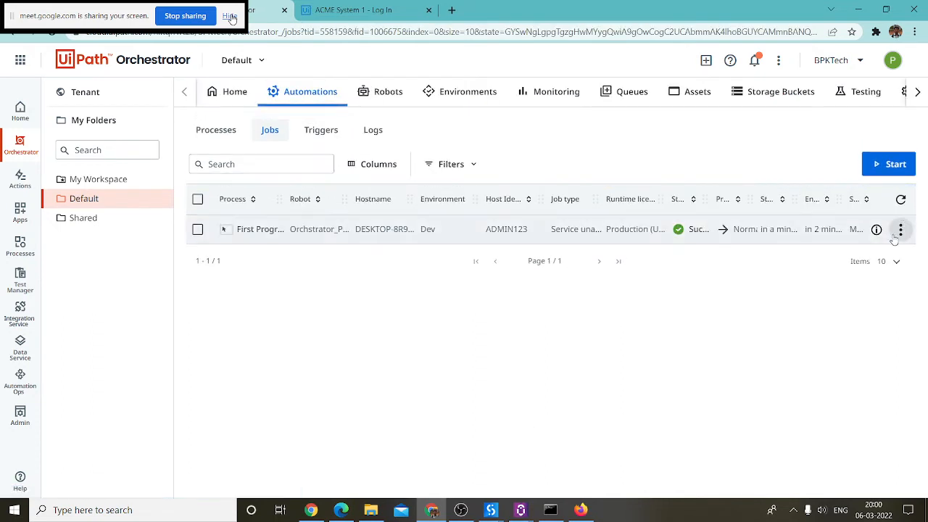
pyautogui.click(900, 229)
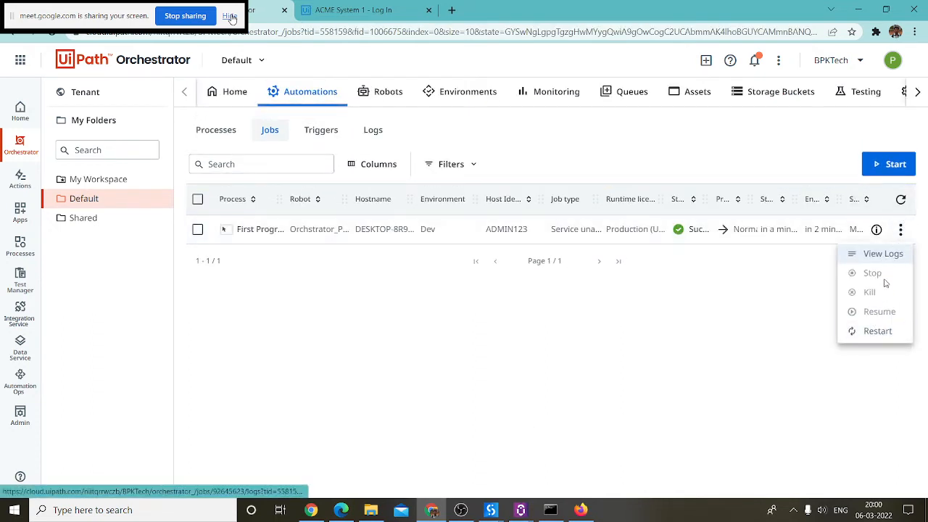
pyautogui.click(882, 254)
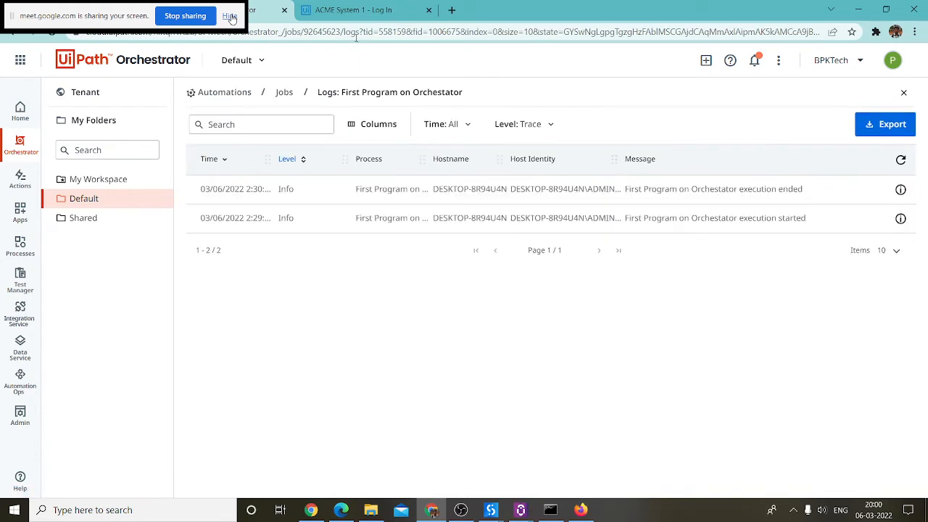
pyautogui.click(284, 93)
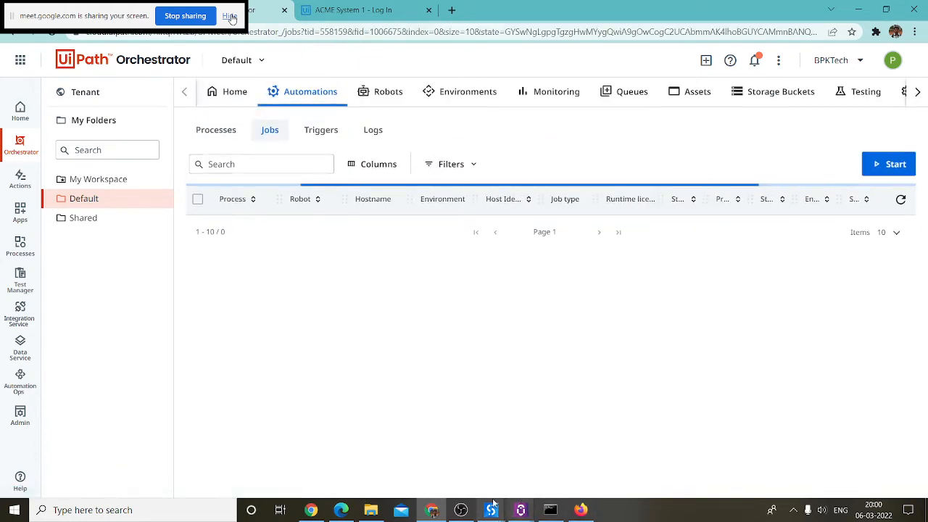
# Step: Dismiss the publish confirmation in UiPath Studio
pyautogui.moveTo(487, 511)
pyautogui.click(536, 426)
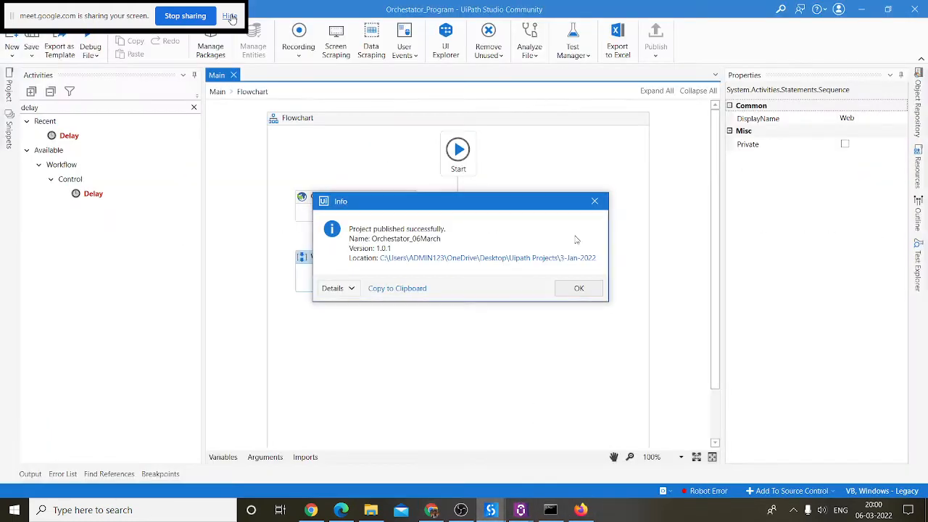
pyautogui.click(580, 287)
# Step: Delete the link from Start to Open Browser and move Open Browser and Web lower
pyautogui.click(364, 204)
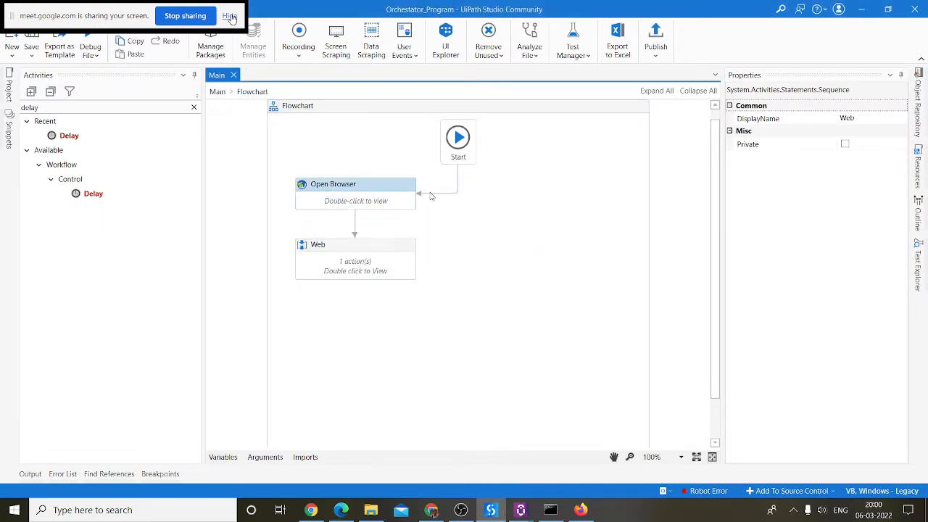
pyautogui.click(457, 193)
pyautogui.press('Delete')
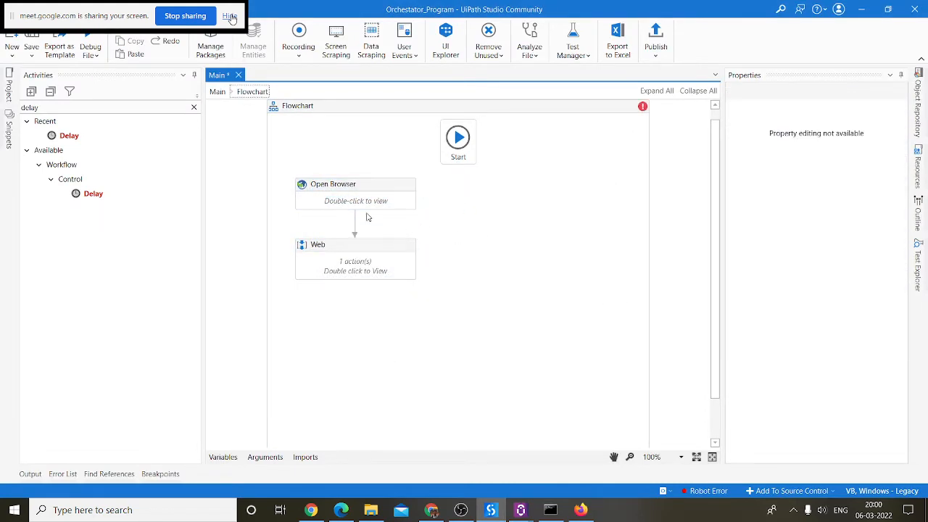
pyautogui.click(356, 205)
pyautogui.keyDown('ctrl'); pyautogui.click(368, 279); pyautogui.keyUp('ctrl')
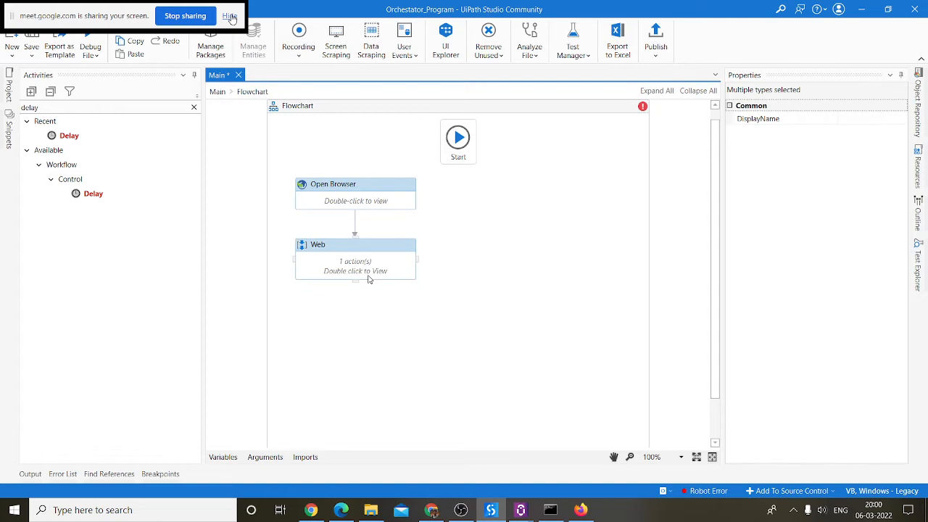
pyautogui.moveTo(368, 279); pyautogui.dragTo(368, 321)
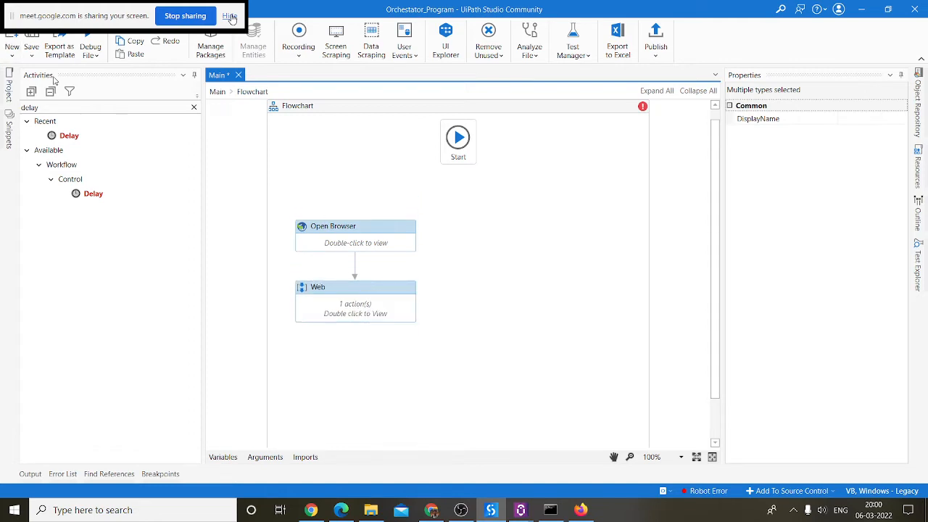
# Step: Search activities for 'log' and move Web's Log Message onto the top-level flowchart
pyautogui.hotkey('ctrl', 'alt', 'a')
pyautogui.write('log')
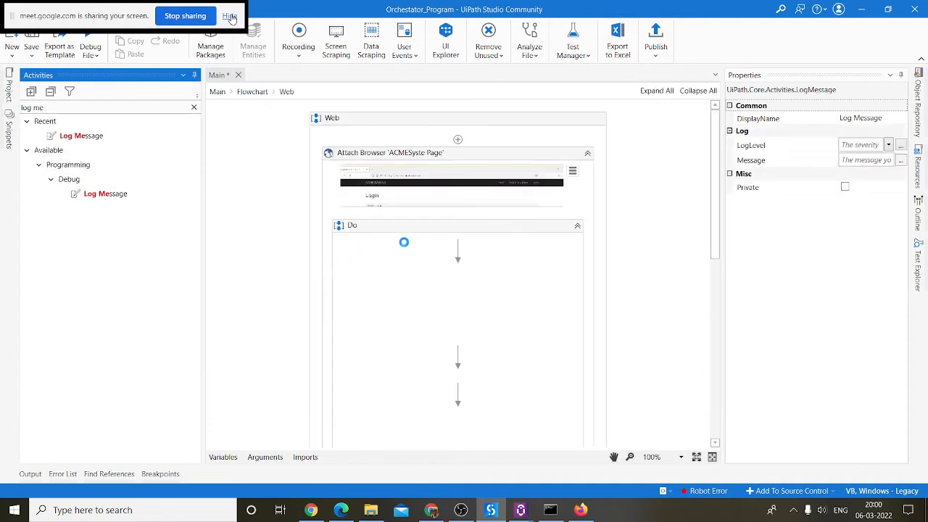
pyautogui.scroll(-1, 550, 334)
pyautogui.click(509, 369)
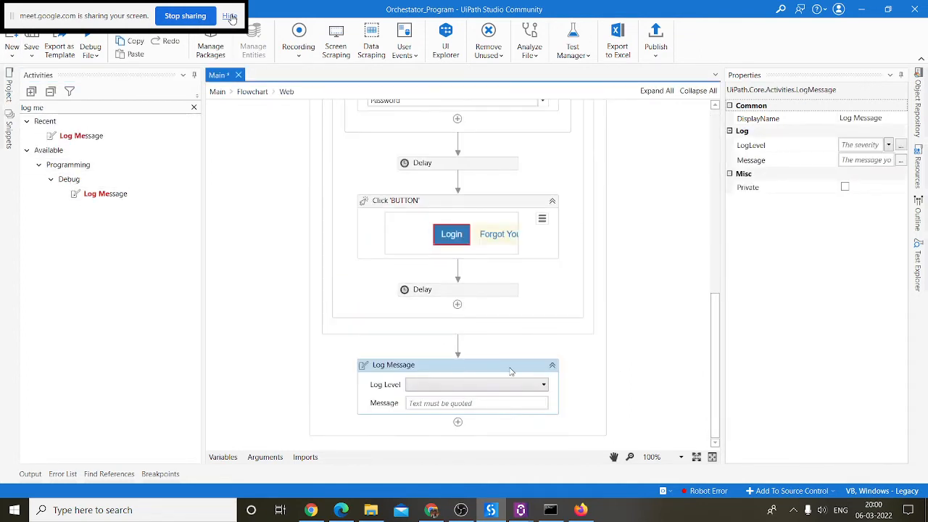
pyautogui.press('Delete')
pyautogui.click(259, 95)
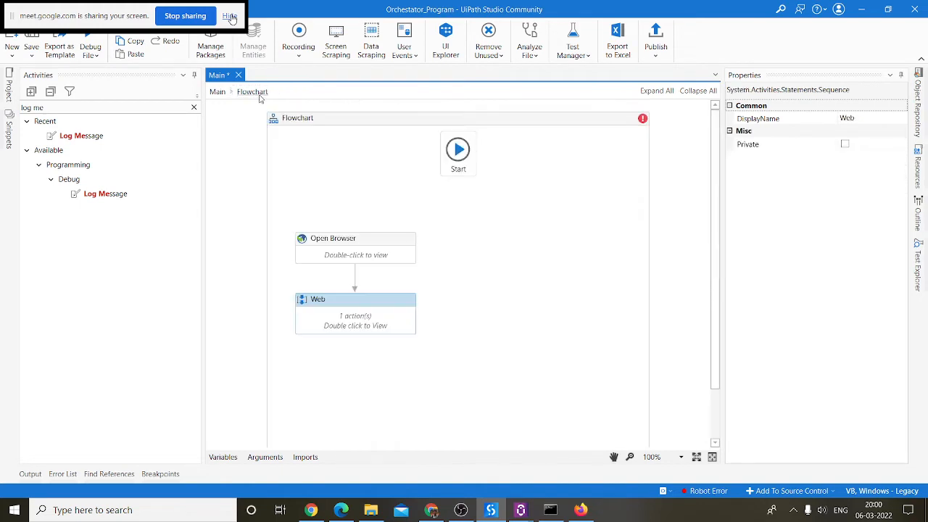
pyautogui.click(434, 205)
pyautogui.hotkey('ctrl', 'v')
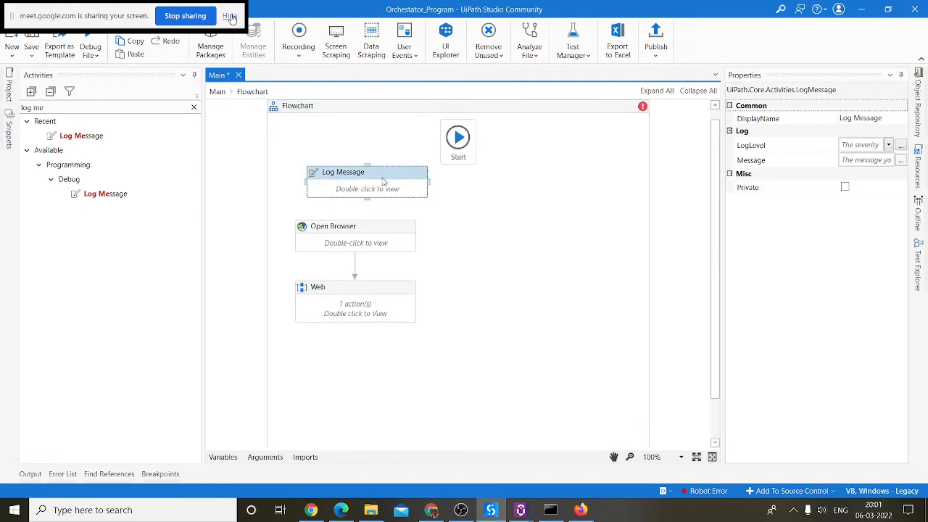
# Step: Make Log Message the flowchart's start node with Info log level
pyautogui.rightClick(383, 181)
pyautogui.click(451, 490)
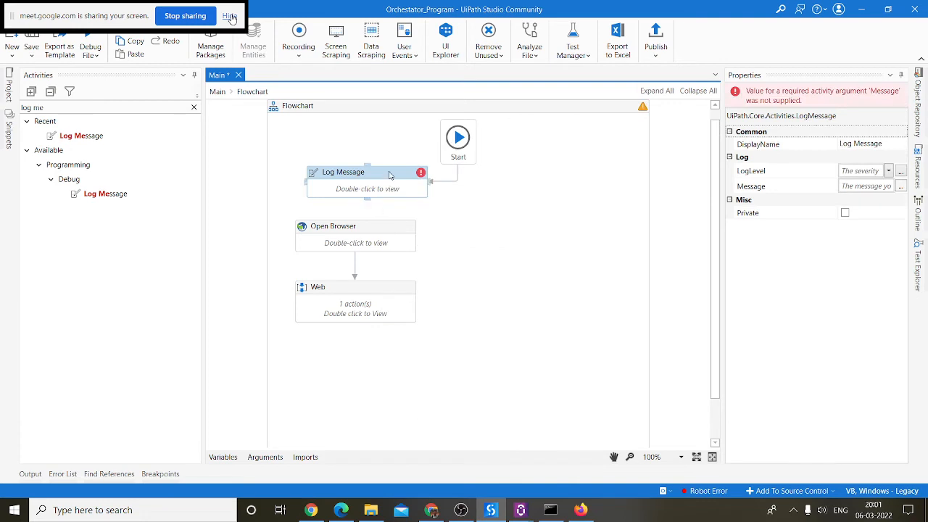
pyautogui.doubleClick(389, 174)
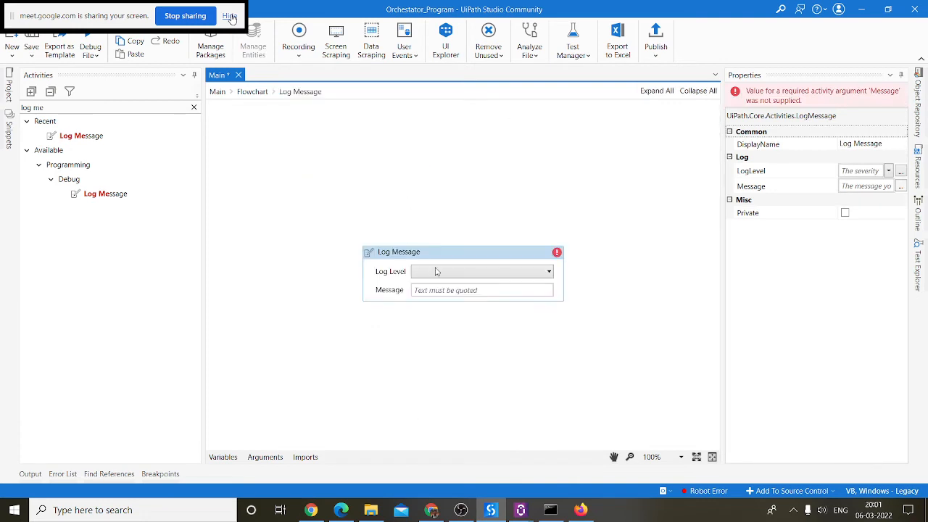
pyautogui.click(504, 270)
pyautogui.click(426, 321)
# Step: Set its message to "Program Started"+DateTime.Now.ToString
pyautogui.click(456, 291)
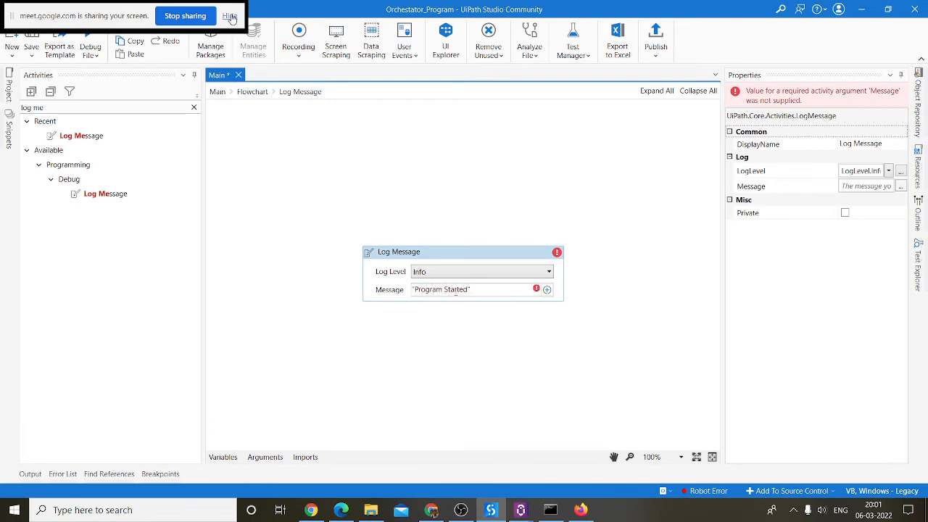
pyautogui.write('"Program Started"+dateti')
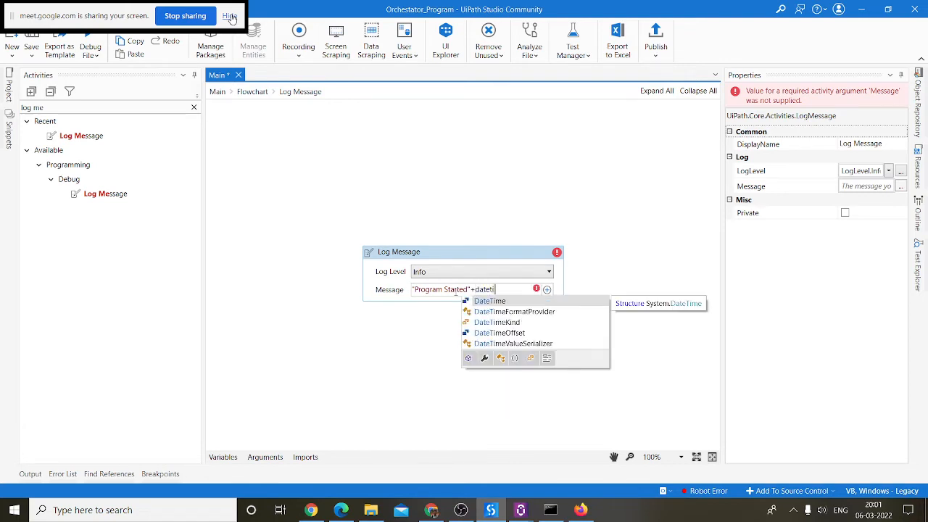
pyautogui.press('Tab')
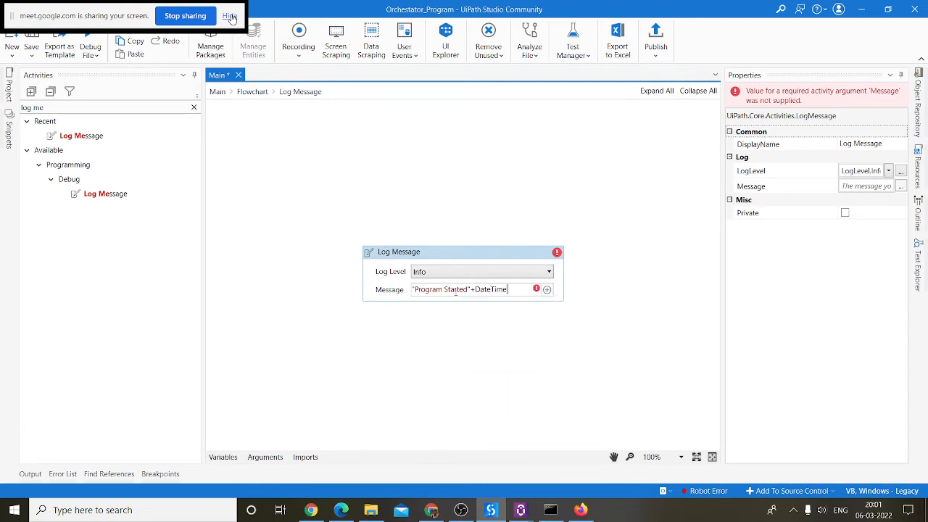
pyautogui.write('.Now.to')
pyautogui.press('BackSpace')
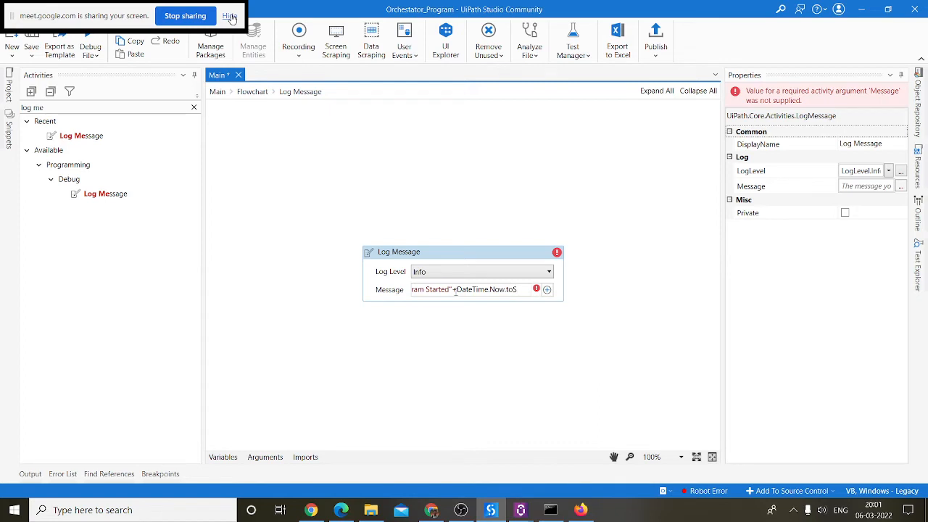
pyautogui.write('S')
pyautogui.press('Tab')
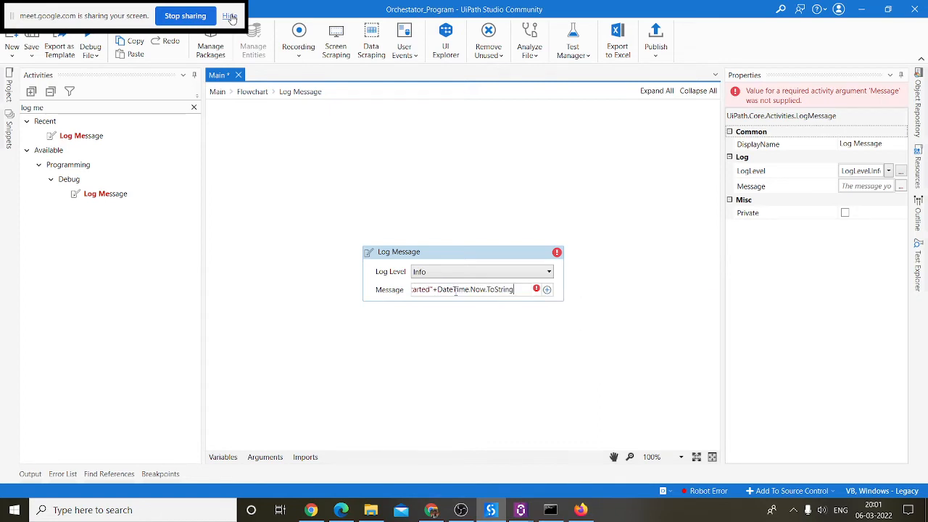
pyautogui.click(566, 388)
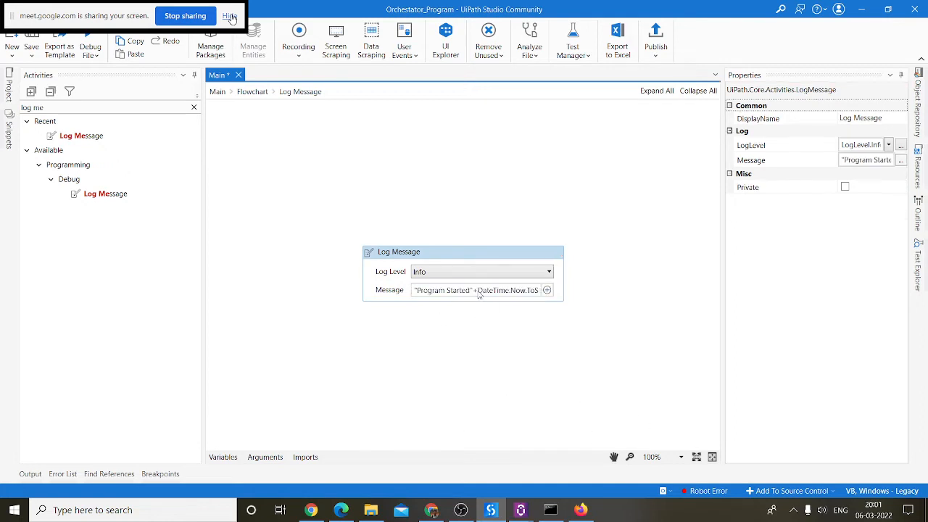
# Step: Connect Log Message to Open Browser and place a copy of it below Web
pyautogui.click(252, 92)
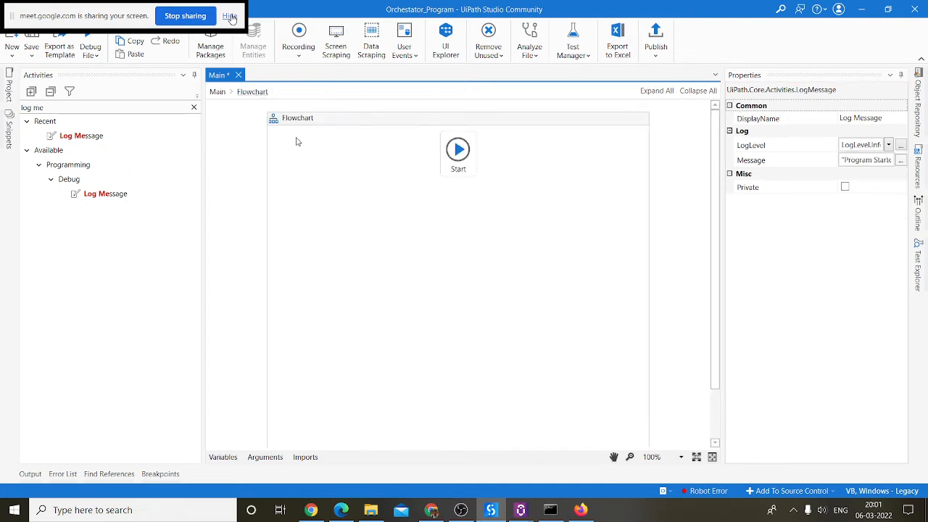
pyautogui.moveTo(370, 216); pyautogui.dragTo(355, 242)
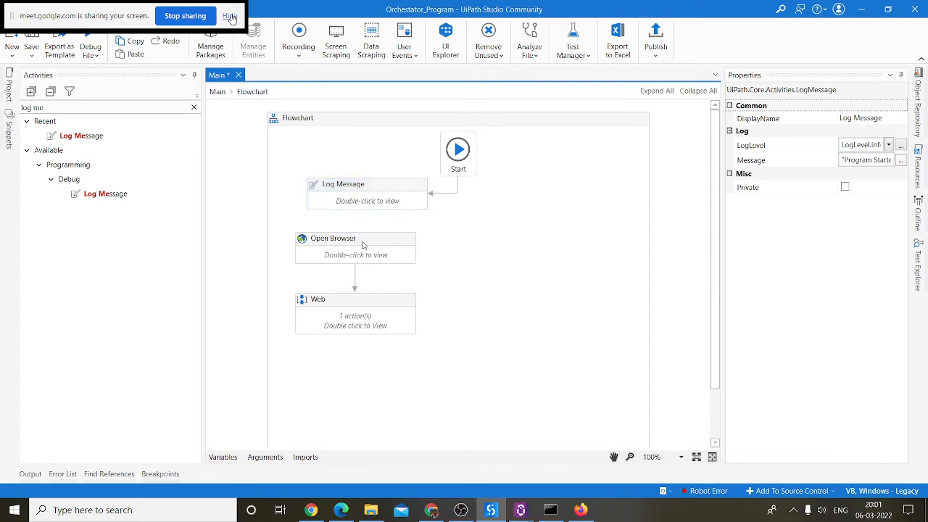
pyautogui.click(379, 201)
pyautogui.moveTo(389, 201); pyautogui.dragTo(385, 184)
pyautogui.moveTo(403, 327); pyautogui.dragTo(369, 374)
# Step: Change the copy's message word Started to Ended and save the workflow
pyautogui.doubleClick(362, 376)
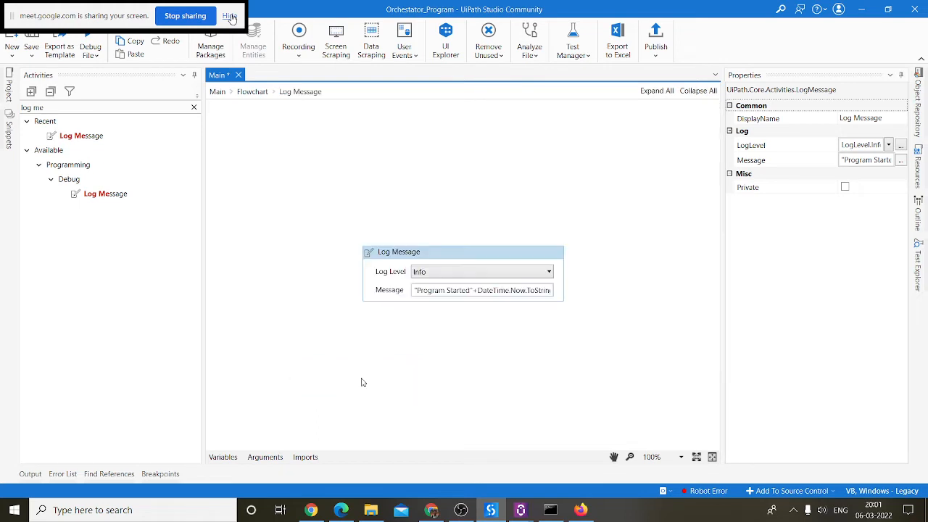
pyautogui.click(450, 289)
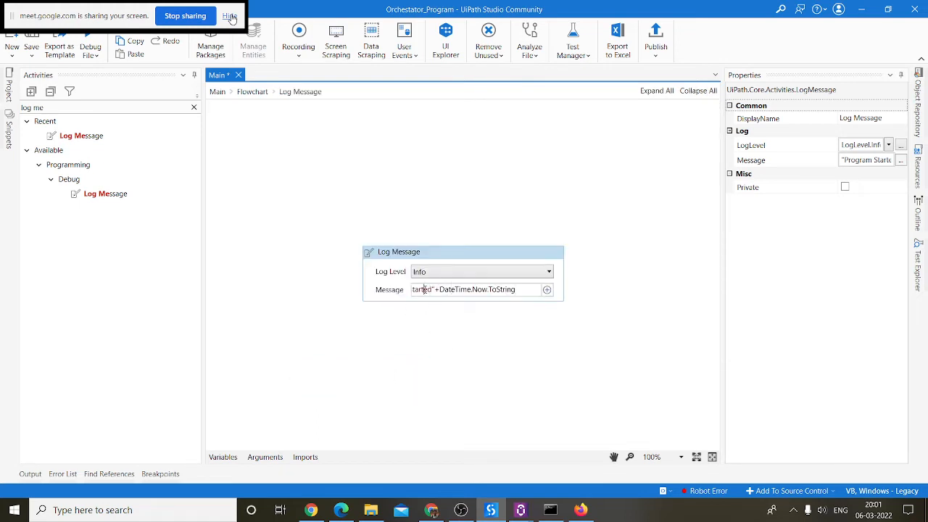
pyautogui.doubleClick(424, 289)
pyautogui.write('Ended')
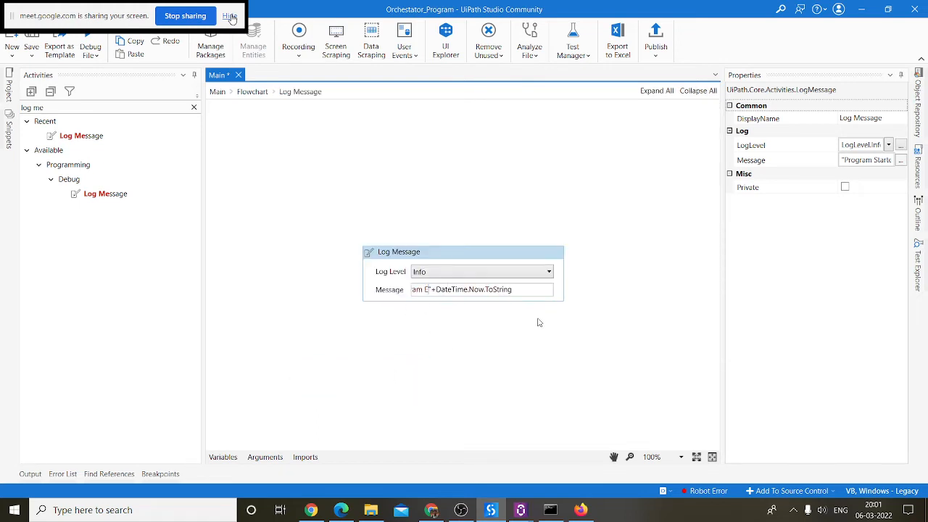
pyautogui.hotkey('ctrl', 's')
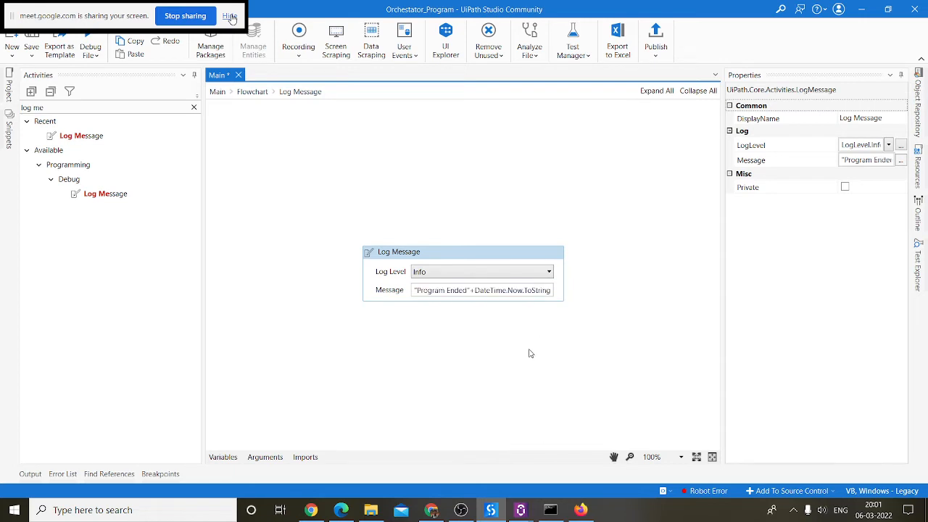
pyautogui.click(255, 93)
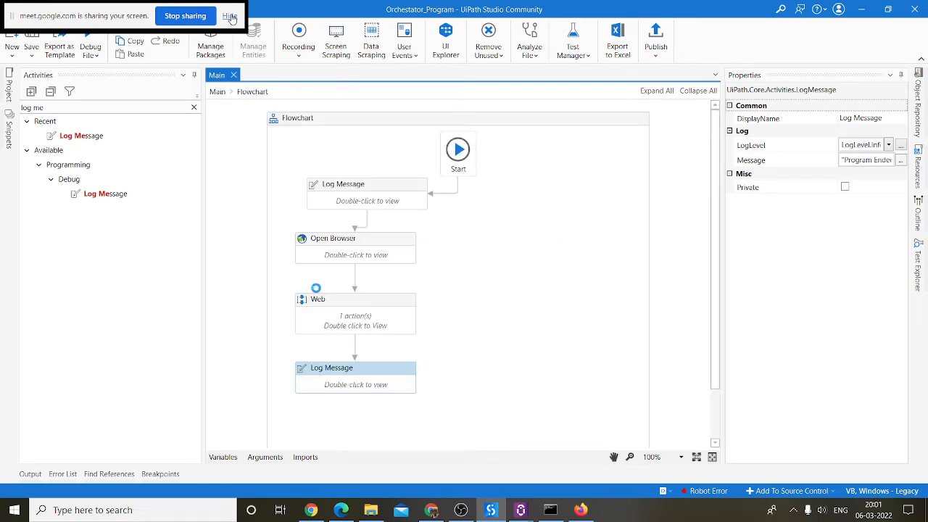
# Step: Publish Orchestator_Program as 1.0.2, verify the .nupkg in File Explorer, and switch to Orchestrator
pyautogui.click(655, 44)
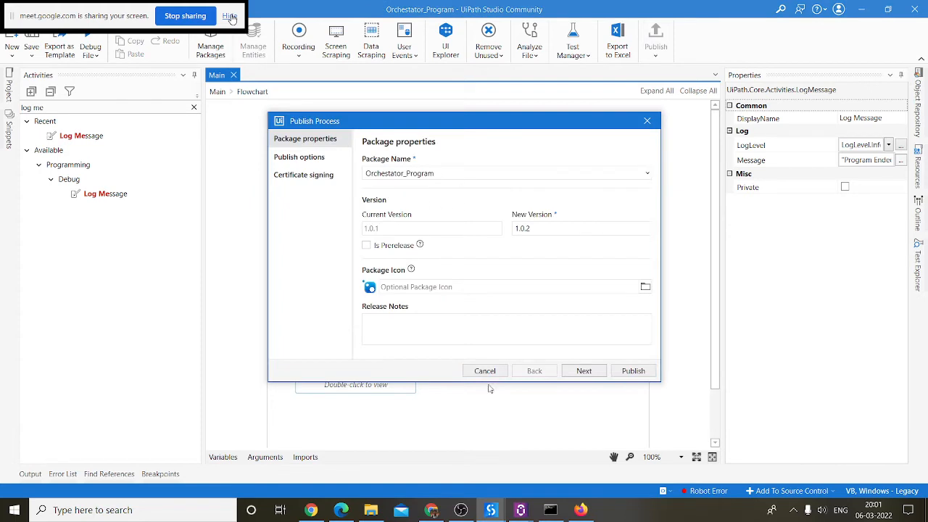
pyautogui.click(598, 374)
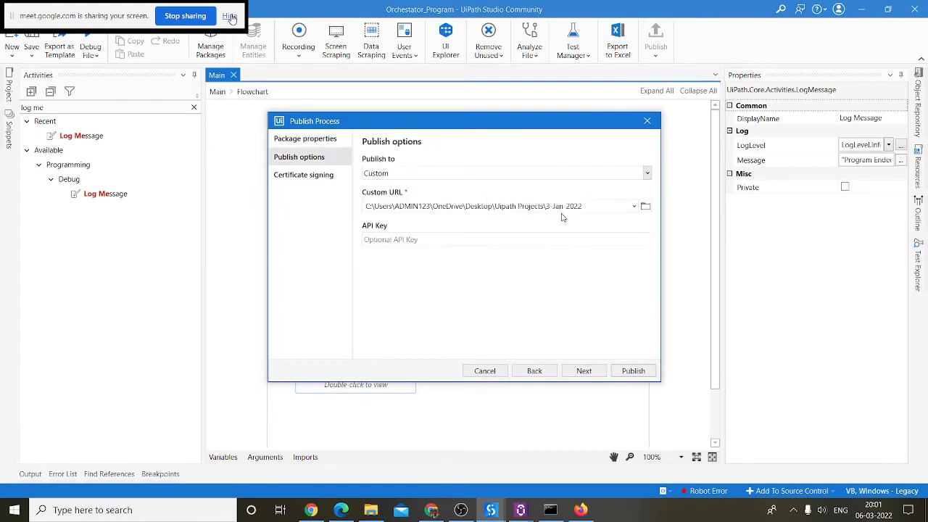
pyautogui.click(633, 370)
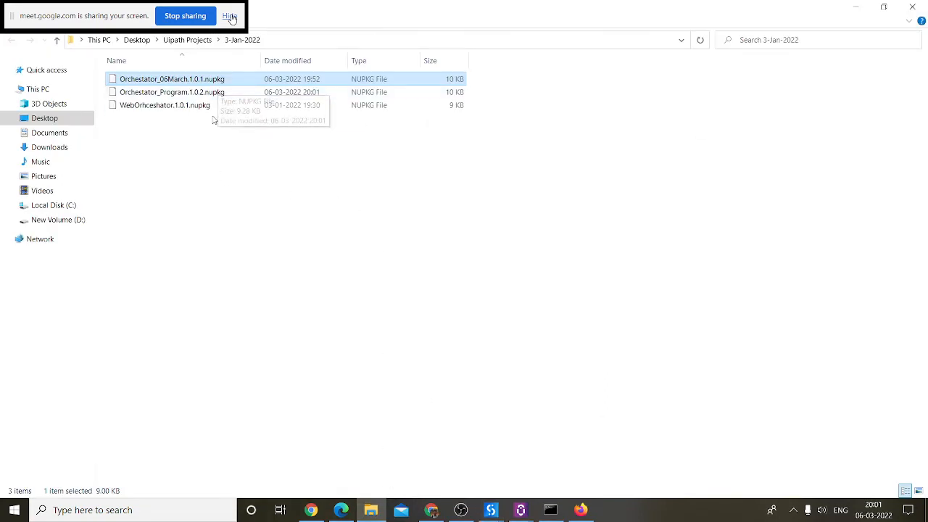
pyautogui.click(206, 93)
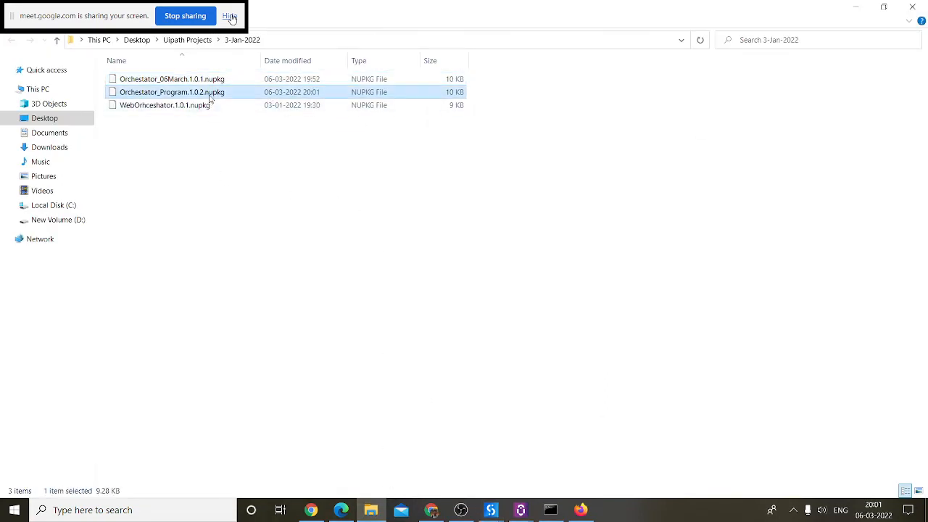
pyautogui.click(856, 8)
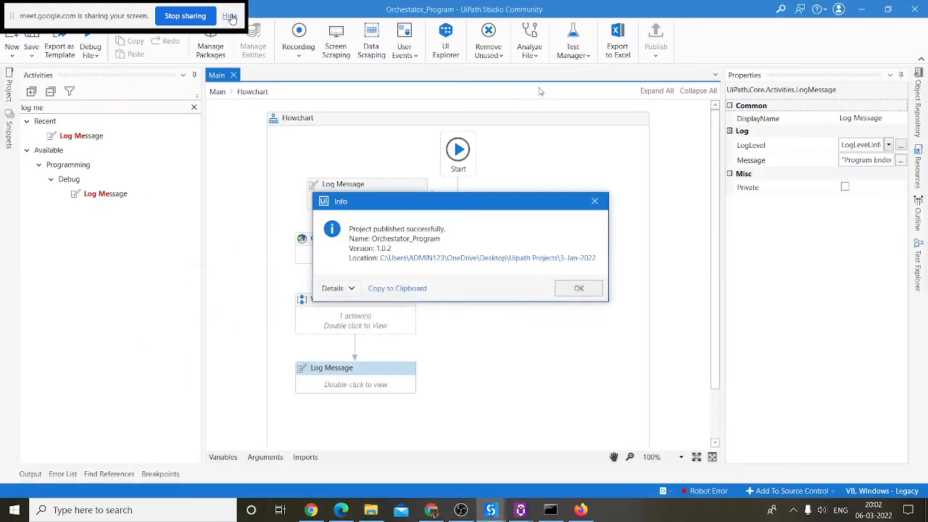
pyautogui.click(591, 293)
pyautogui.click(431, 510)
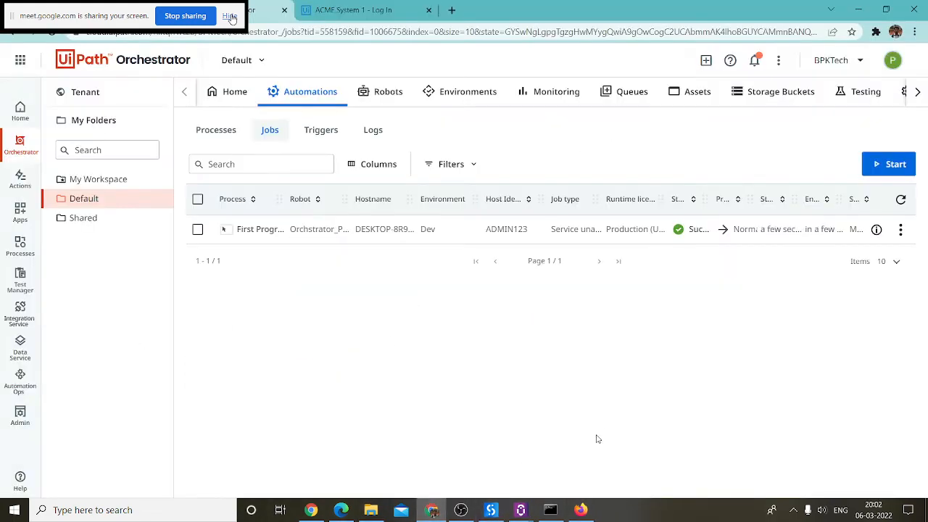
# Step: In tenant Packages, start an upload and paste the 1.0.2 package path
pyautogui.click(88, 92)
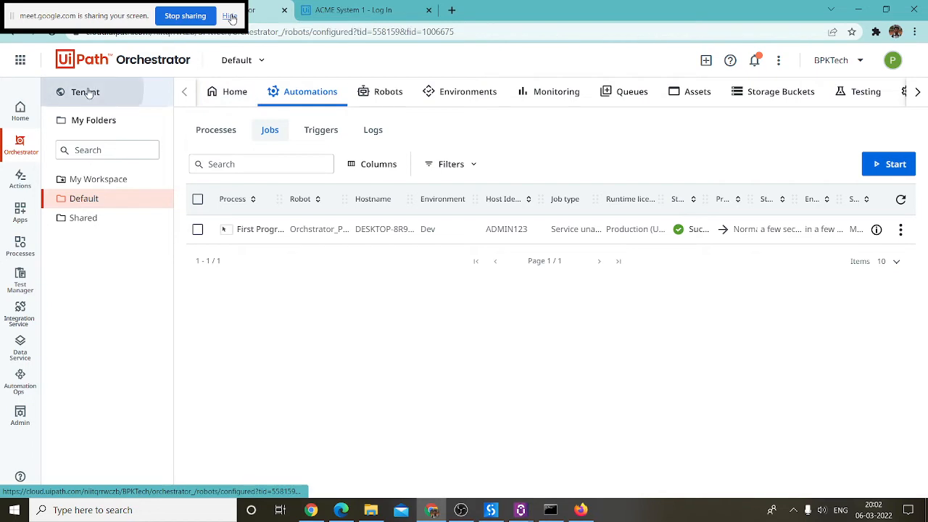
pyautogui.click(559, 91)
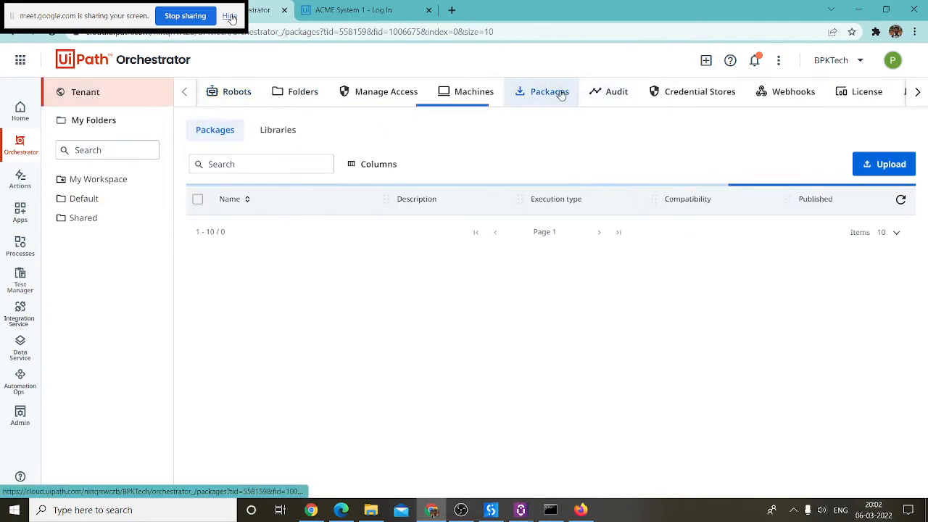
pyautogui.click(884, 172)
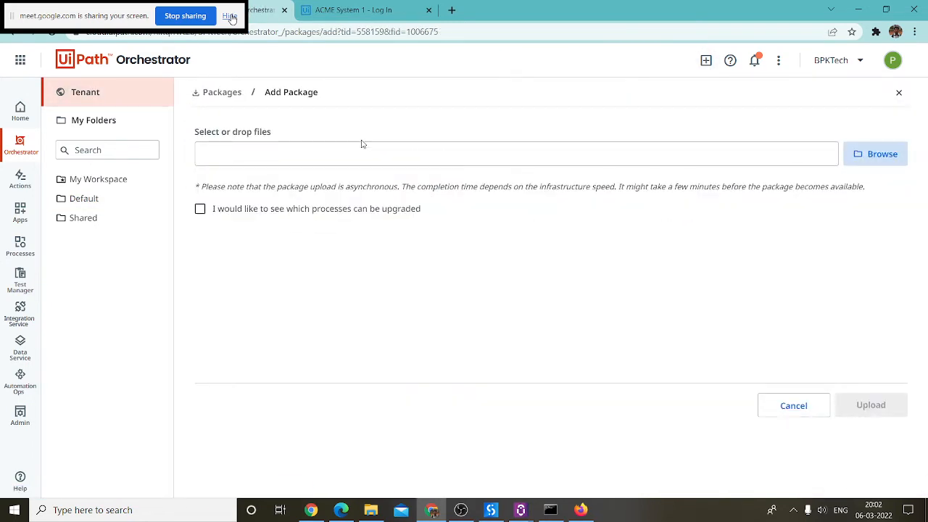
pyautogui.click(869, 155)
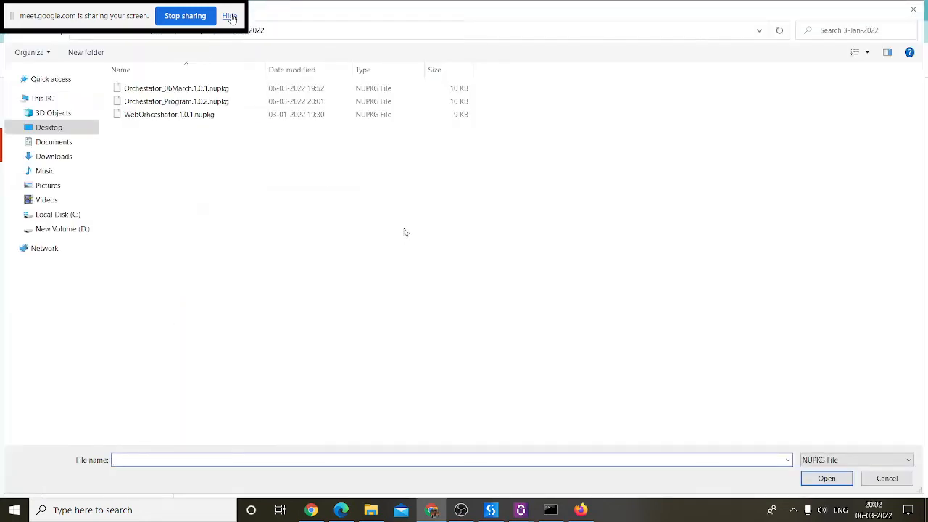
pyautogui.write('"C:\\Users\\ADMIN123\\OneDrive\\Desktop\\Uipath Projects\\3-Jan-2022\\Orchestator_Program.1.0.2.nupkg"')
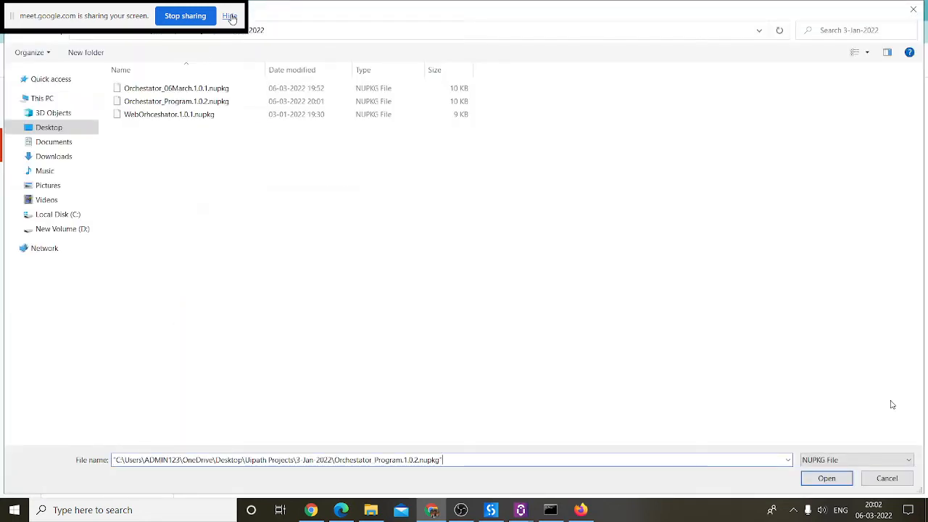
# Step: Upload the Orchestator_Program 1.0.2 package, with no processes available to upgrade
pyautogui.click(831, 459)
pyautogui.click(828, 481)
pyautogui.click(832, 459)
pyautogui.click(832, 471)
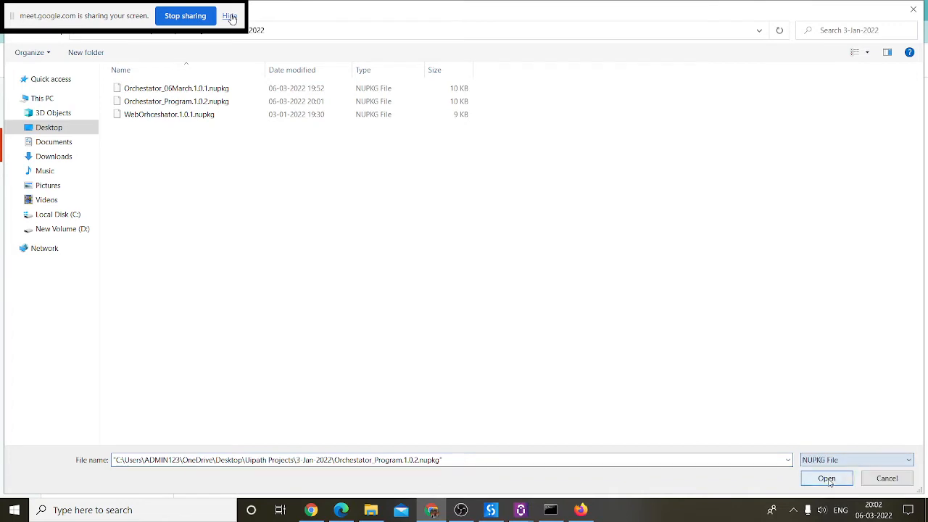
pyautogui.click(827, 479)
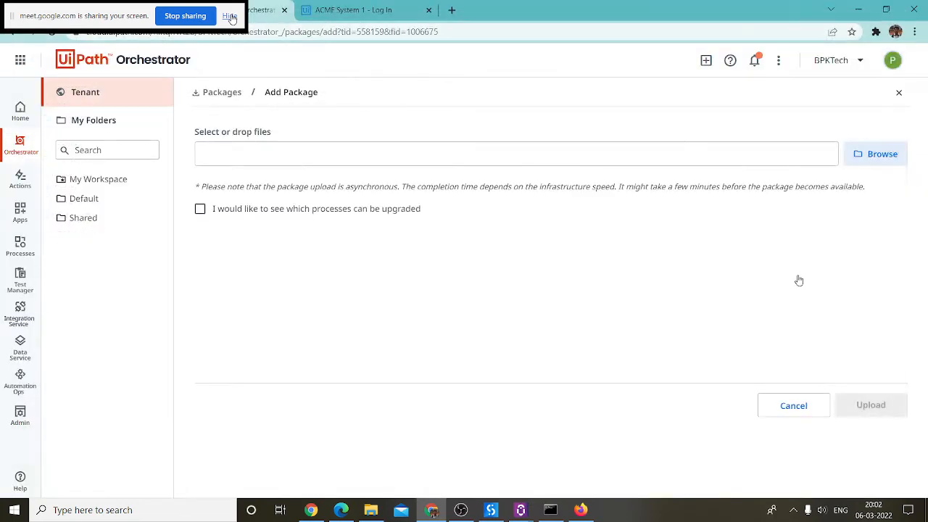
pyautogui.click(200, 208)
pyautogui.click(877, 403)
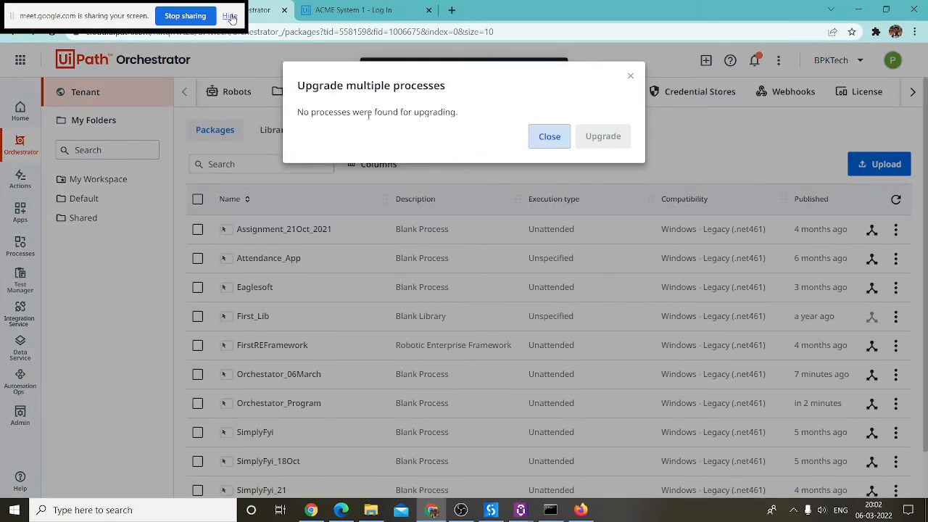
pyautogui.click(549, 138)
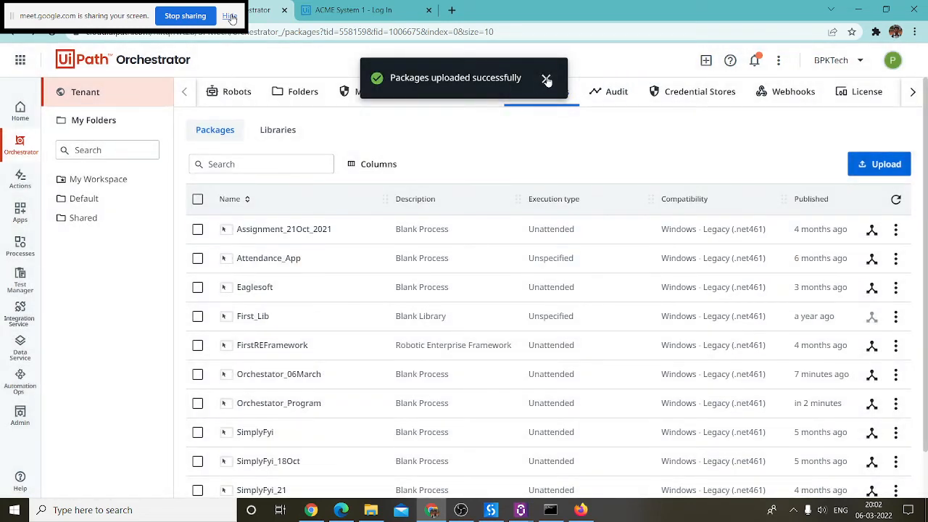
pyautogui.click(545, 77)
# Step: Highlight the Orchestator_Program package name and its 06March part in the package list
pyautogui.scroll(-1, 347, 207)
pyautogui.scroll(1, 347, 210)
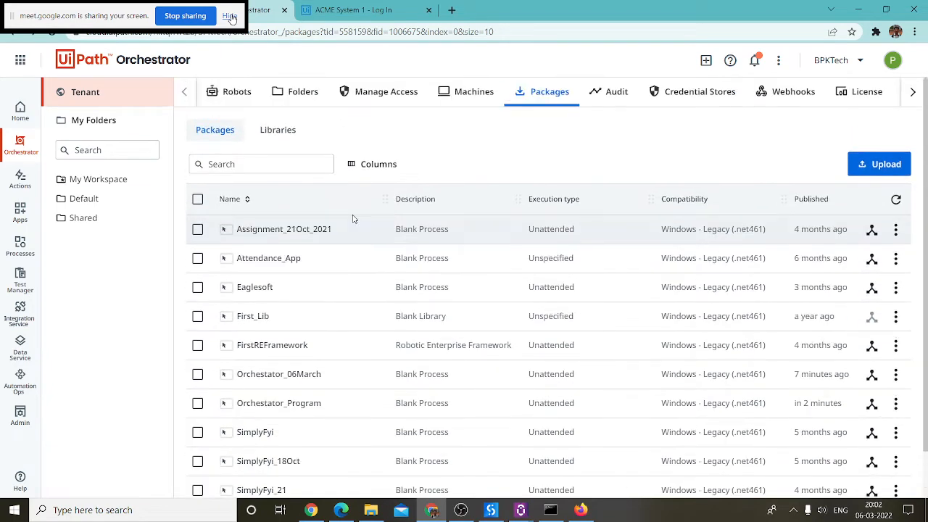
pyautogui.scroll(-2, 352, 218)
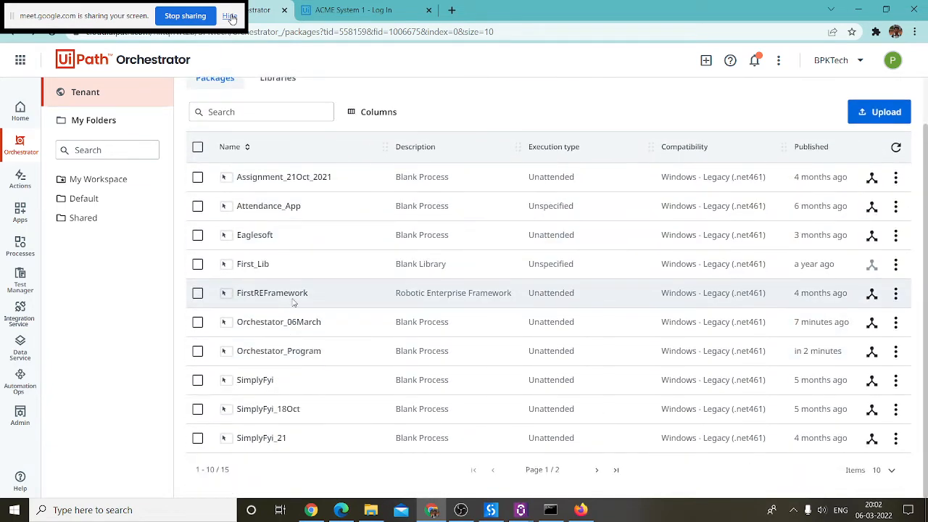
pyautogui.moveTo(321, 324); pyautogui.dragTo(239, 350)
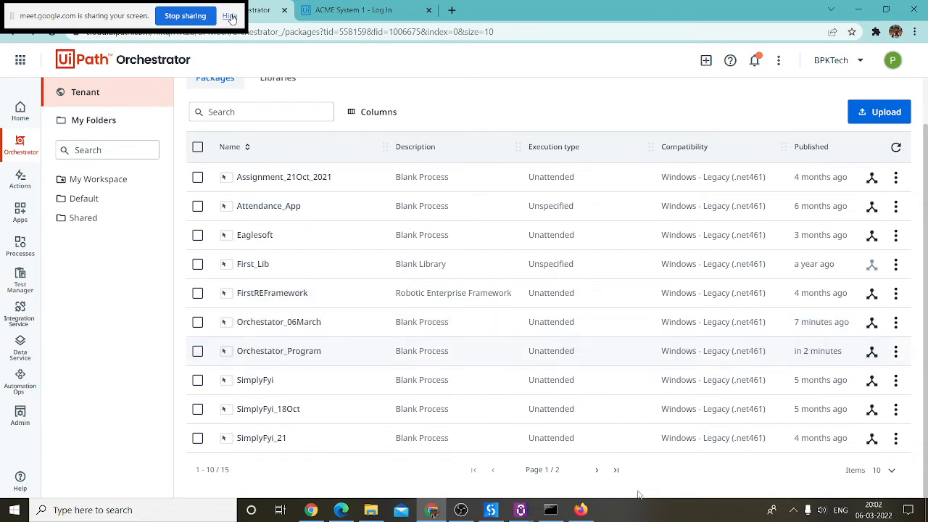
pyautogui.click(490, 509)
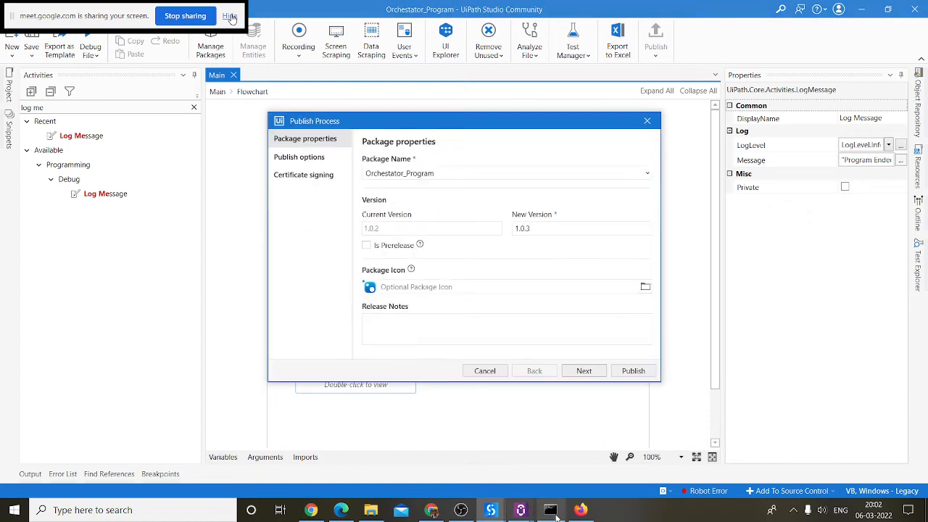
pyautogui.click(430, 509)
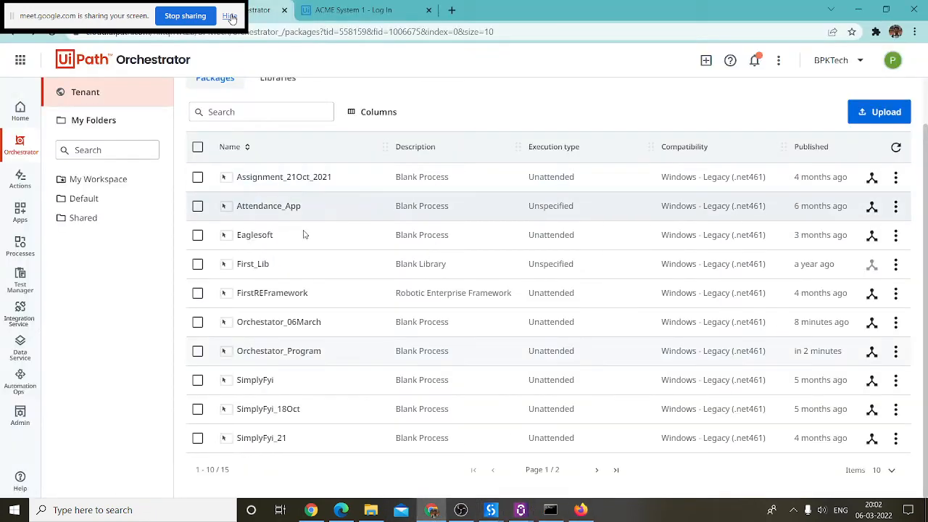
pyautogui.moveTo(321, 324); pyautogui.dragTo(384, 323)
# Step: Publish the project from Studio as Orchestator_06March version 1.0.3
pyautogui.click(858, 9)
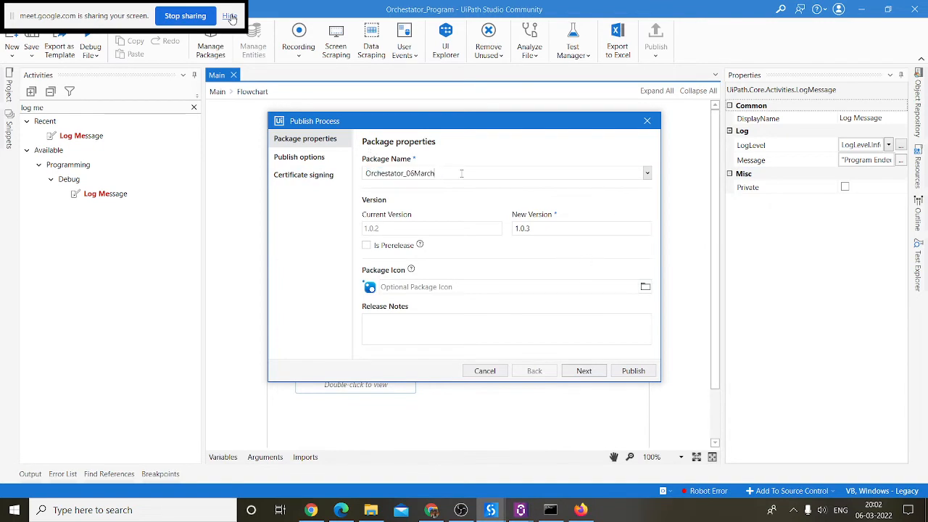
pyautogui.click(629, 373)
pyautogui.click(636, 373)
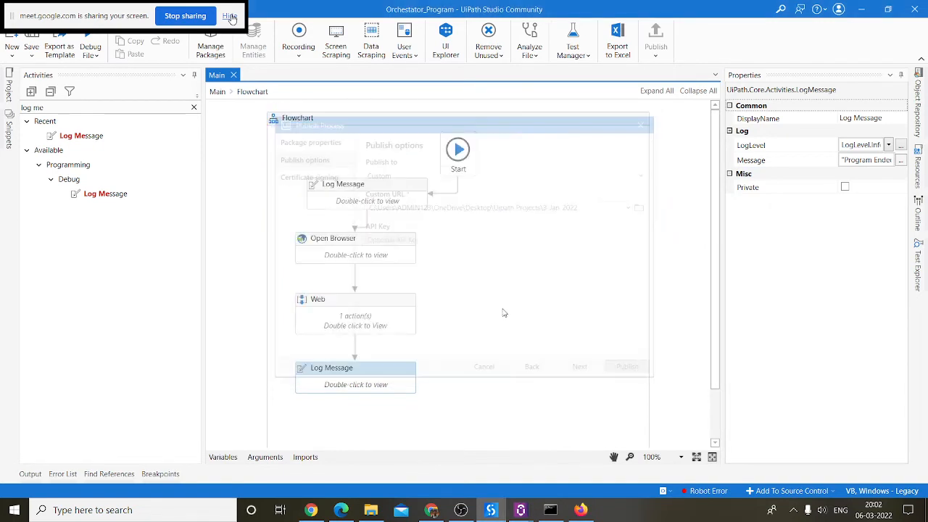
pyautogui.click(580, 287)
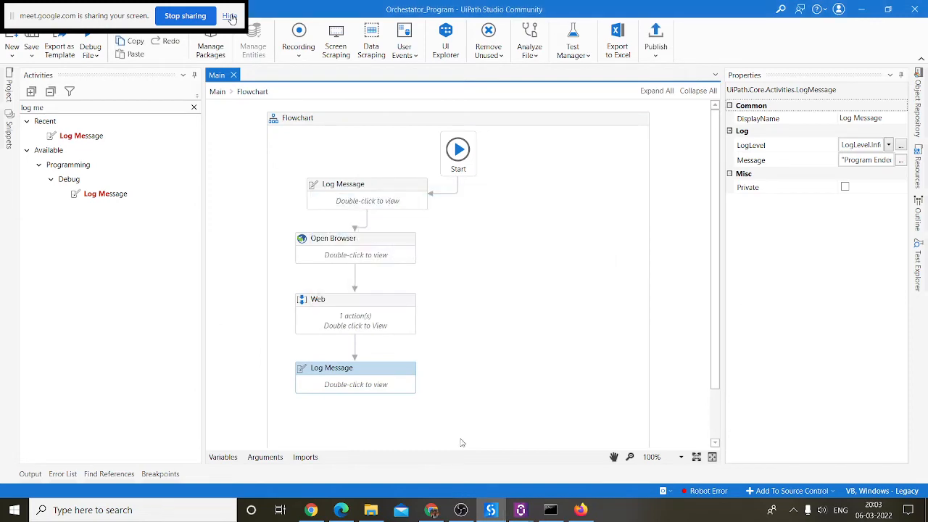
pyautogui.click(432, 511)
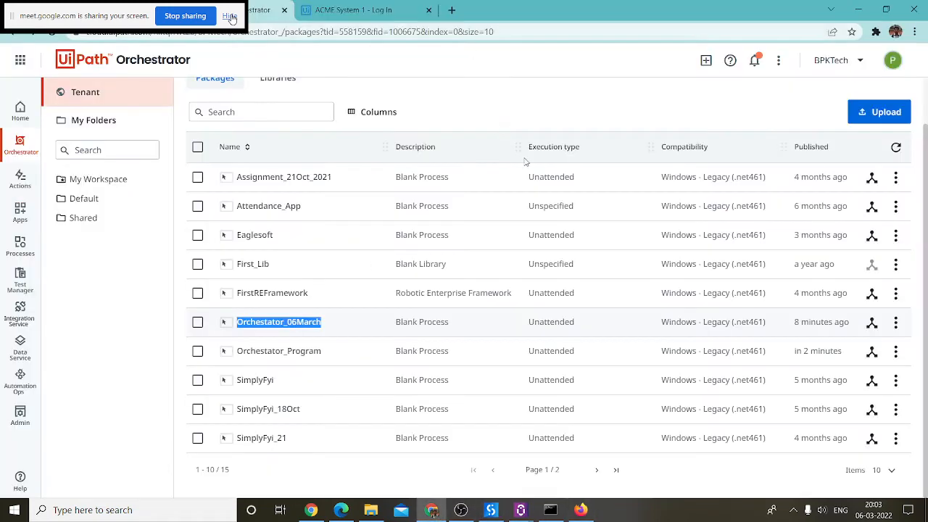
pyautogui.click(877, 116)
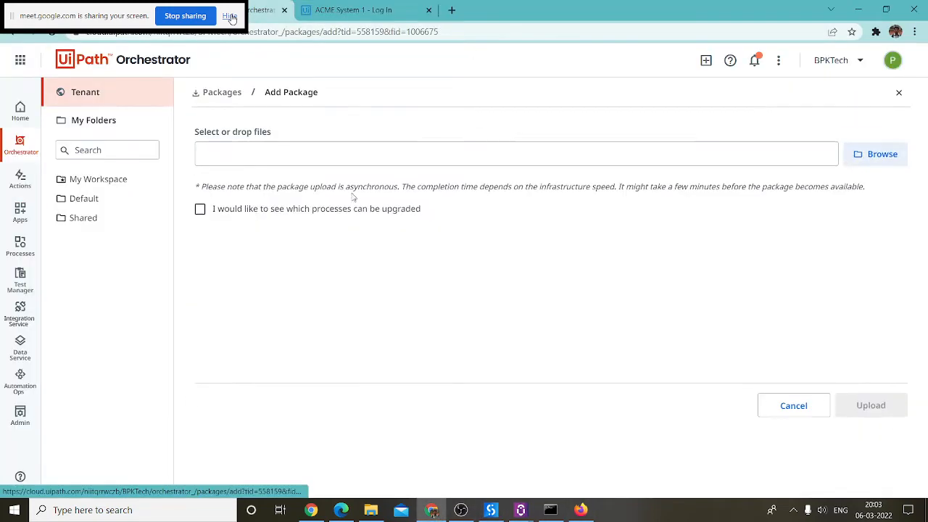
# Step: Upload Orchestator_06March.1.0.3.nupkg and upgrade the v1.0.1 – Dev process to 1.0.3
pyautogui.click(876, 154)
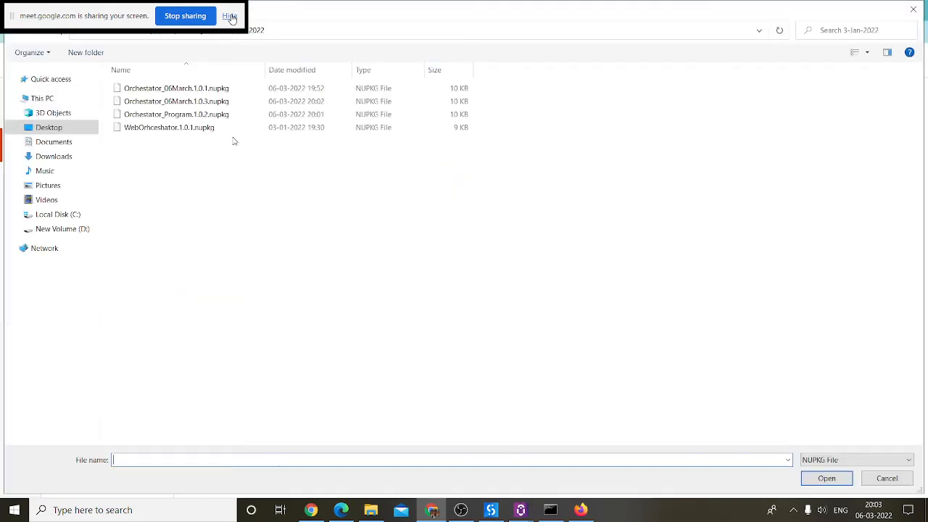
pyautogui.doubleClick(176, 101)
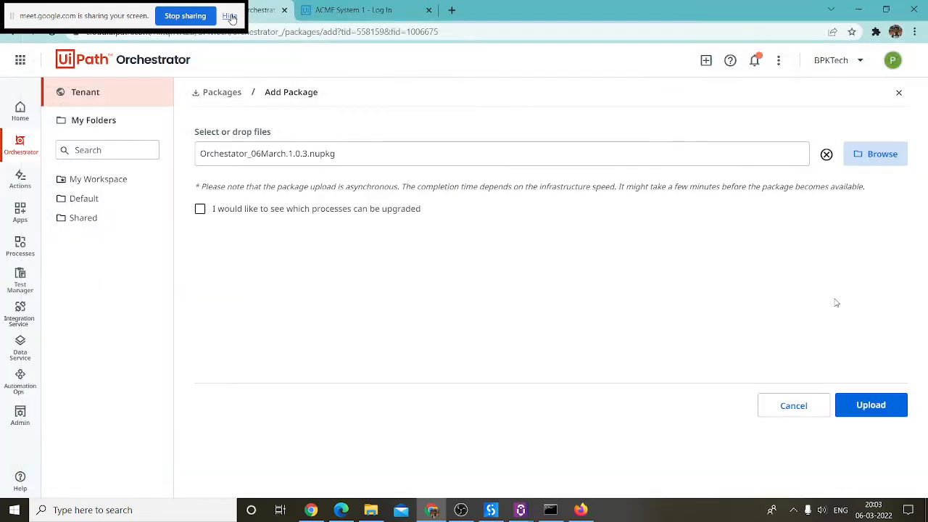
pyautogui.click(200, 209)
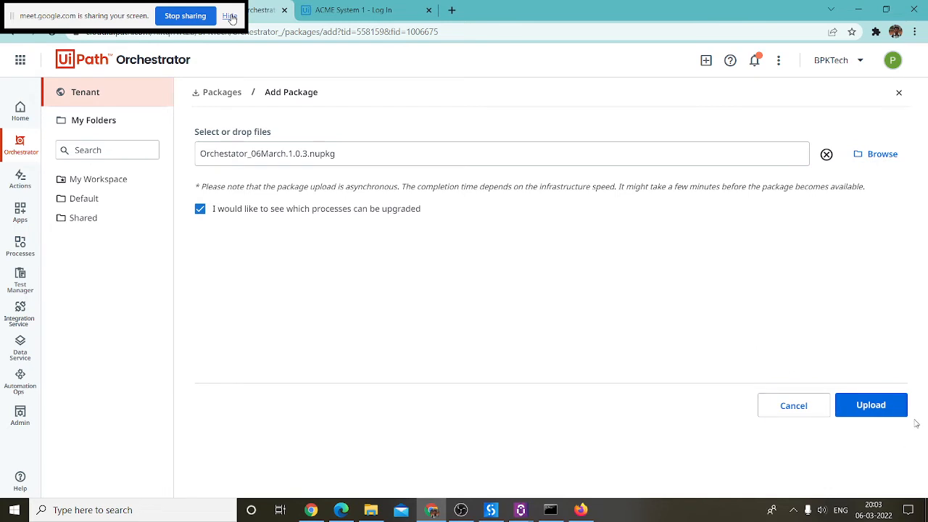
pyautogui.click(845, 405)
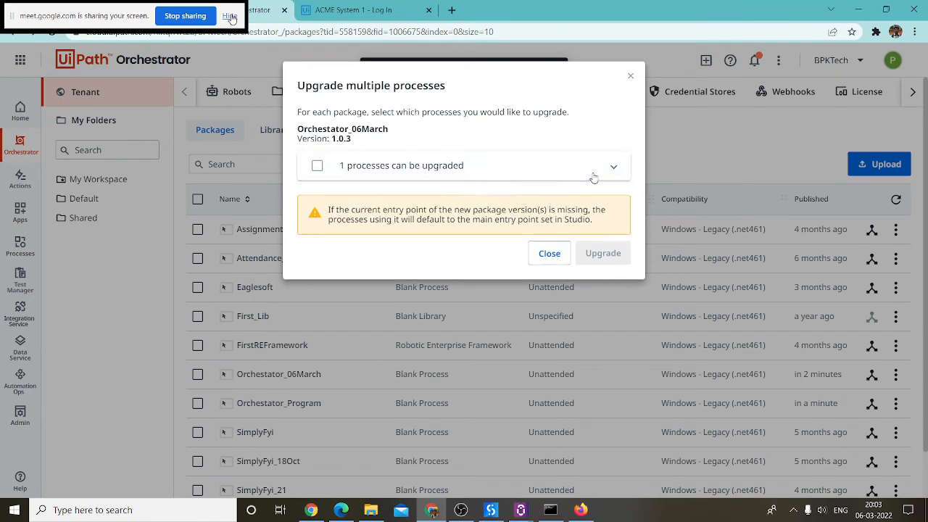
pyautogui.click(337, 167)
pyautogui.click(337, 205)
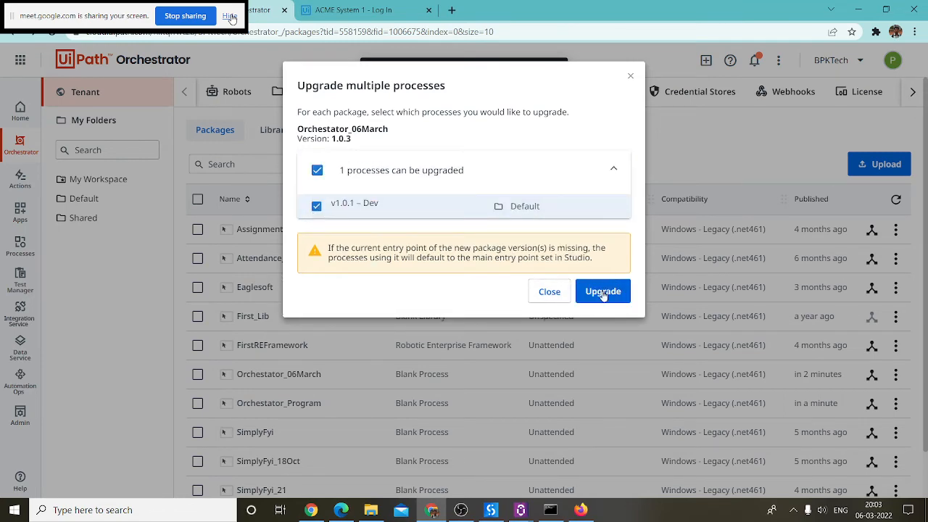
pyautogui.click(604, 293)
pyautogui.click(559, 297)
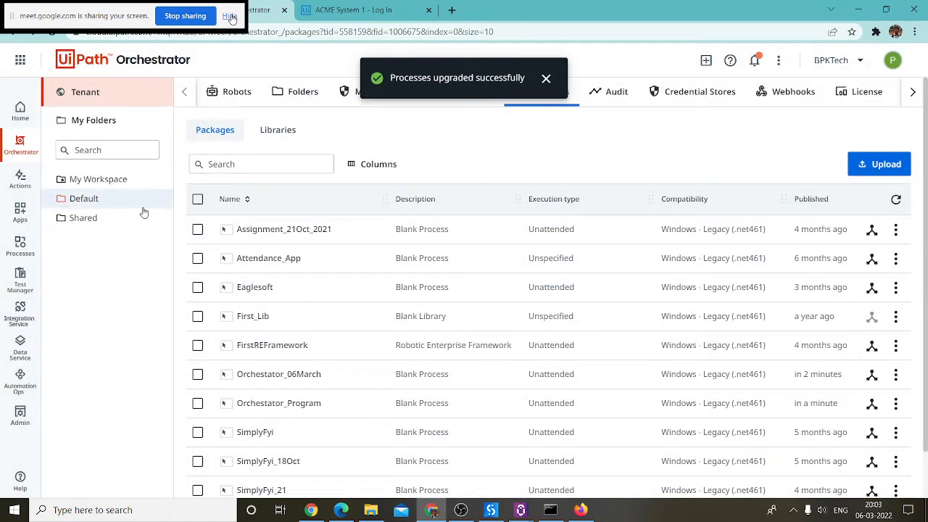
pyautogui.click(108, 202)
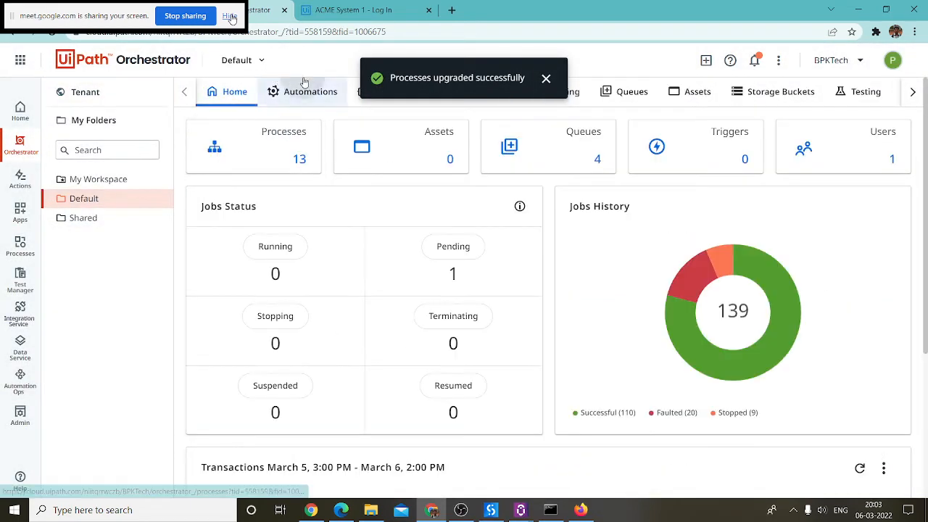
# Step: From Jobs, start First Program on Orchestrator on the Orchstrator_Process robot
pyautogui.click(310, 91)
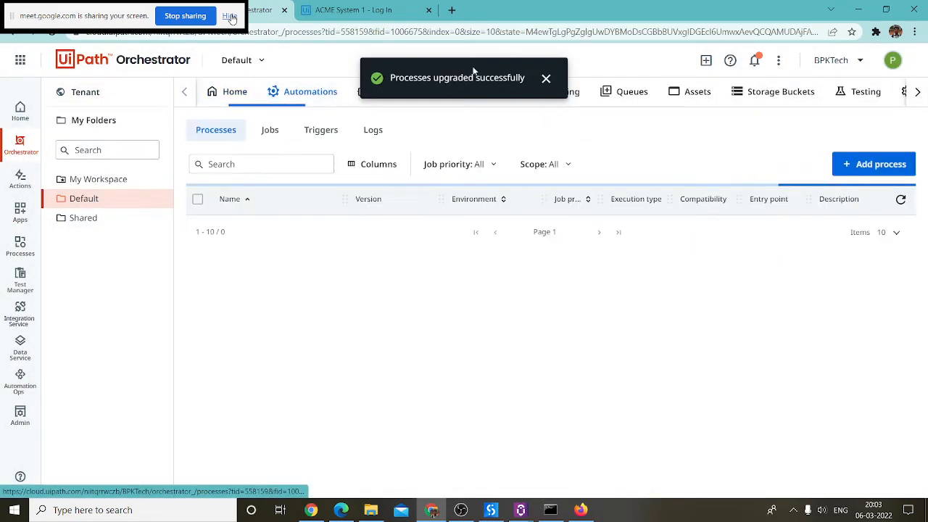
pyautogui.click(269, 129)
pyautogui.click(888, 163)
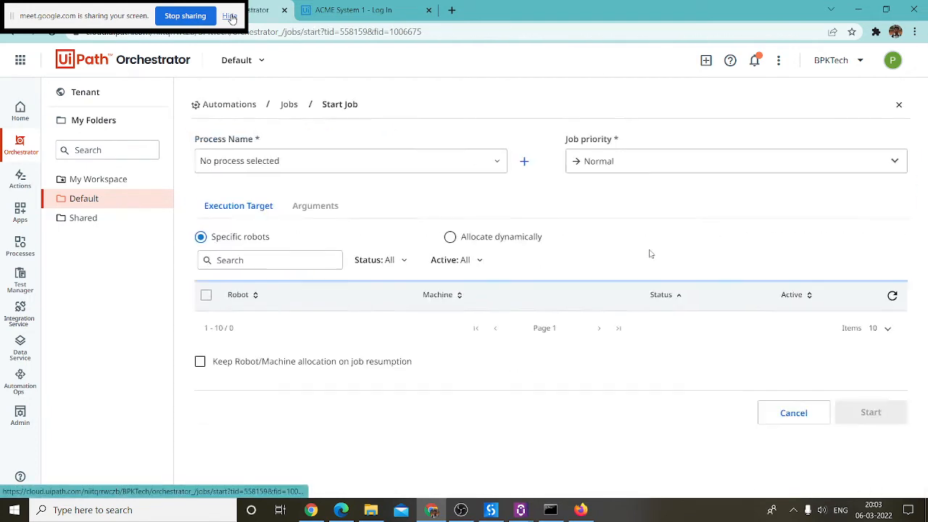
pyautogui.click(304, 148)
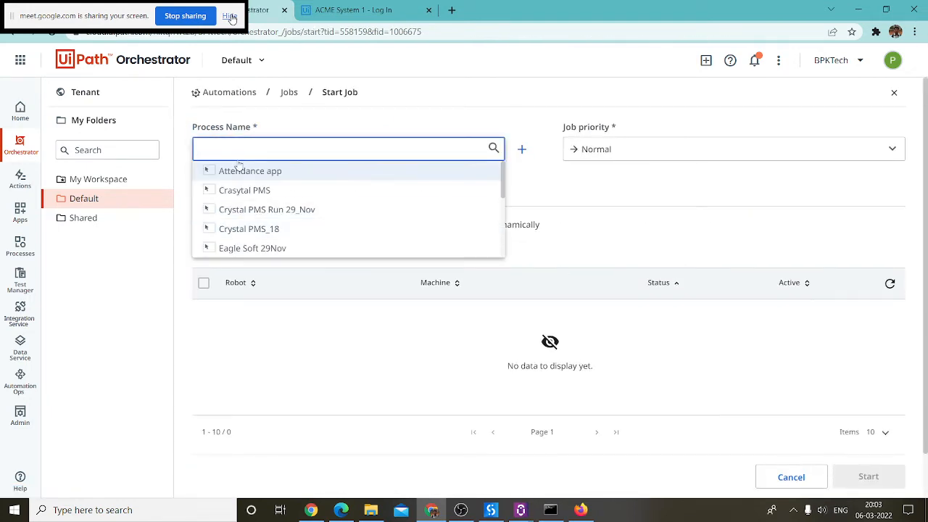
pyautogui.write('Fir')
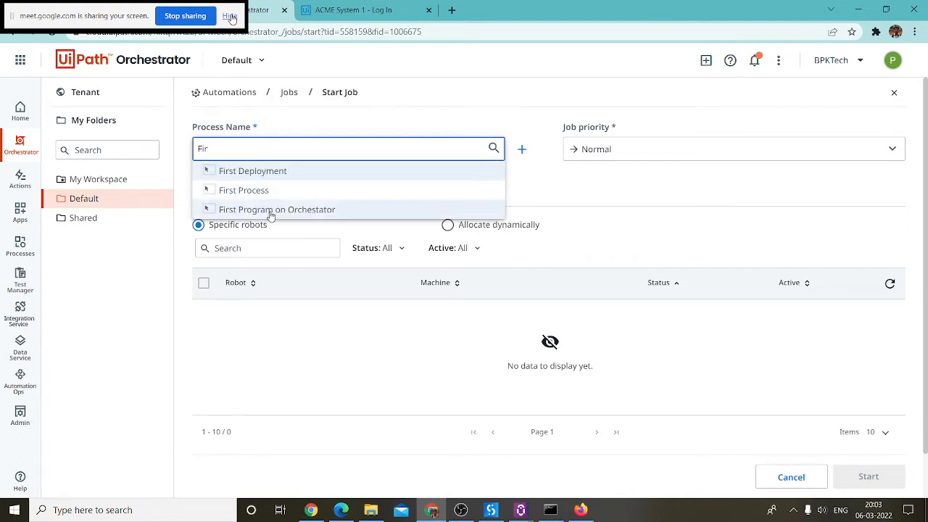
pyautogui.click(270, 211)
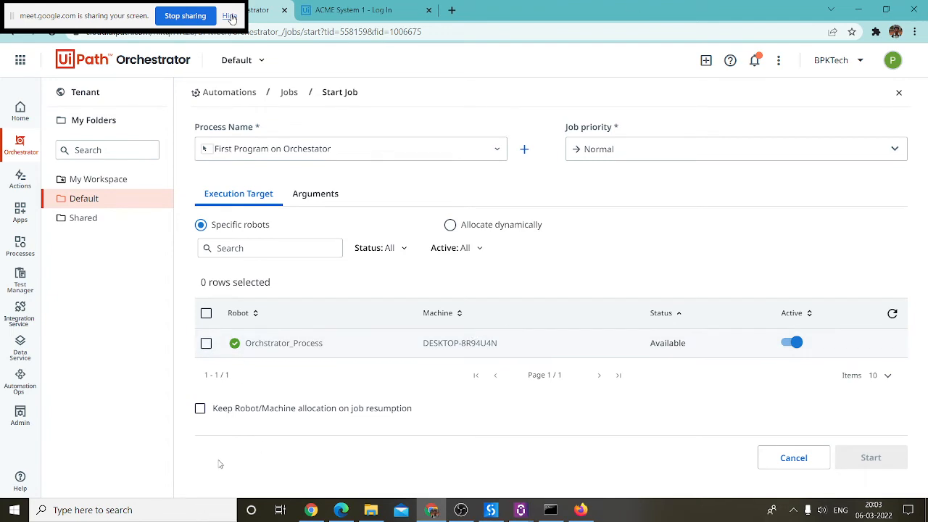
pyautogui.click(206, 343)
pyautogui.click(885, 458)
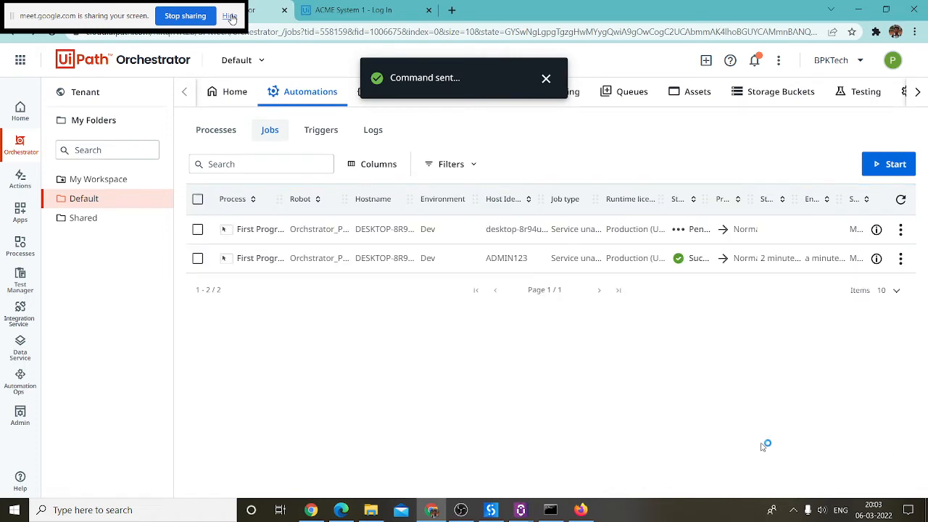
pyautogui.click(581, 510)
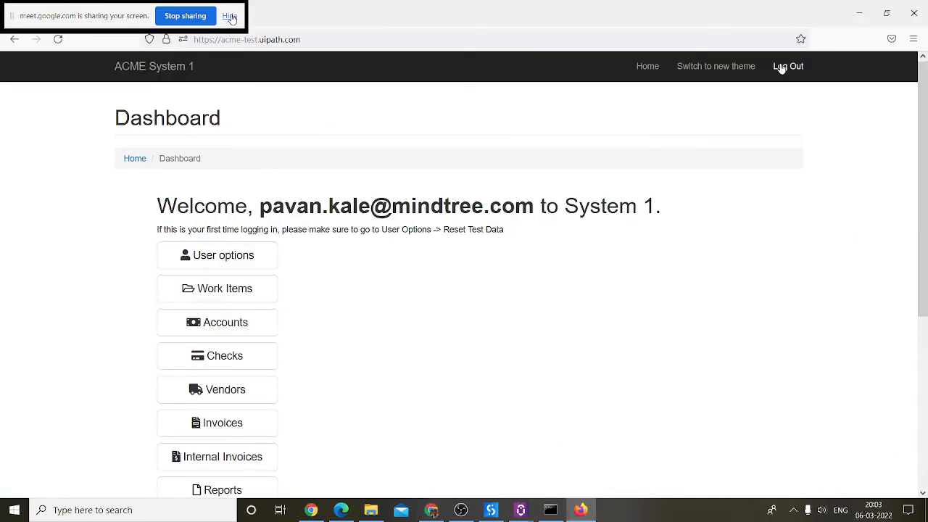
pyautogui.click(787, 66)
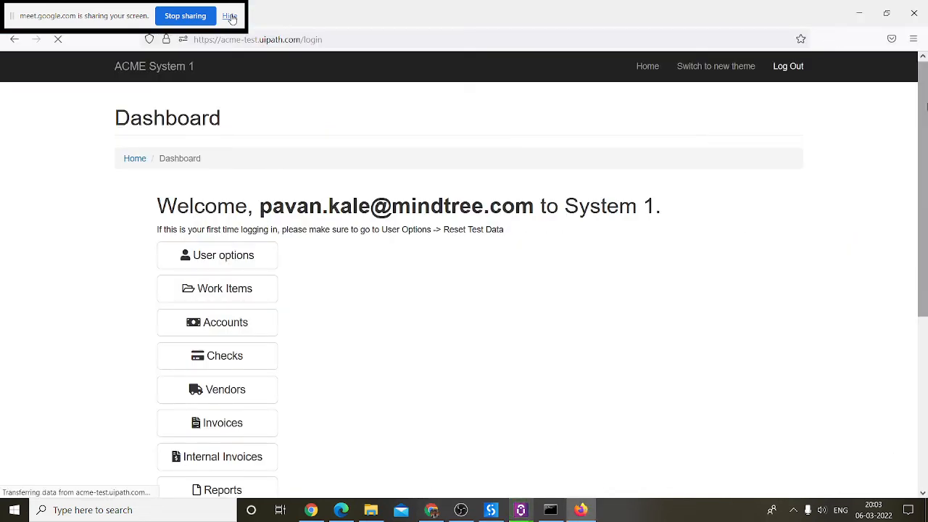
pyautogui.click(914, 13)
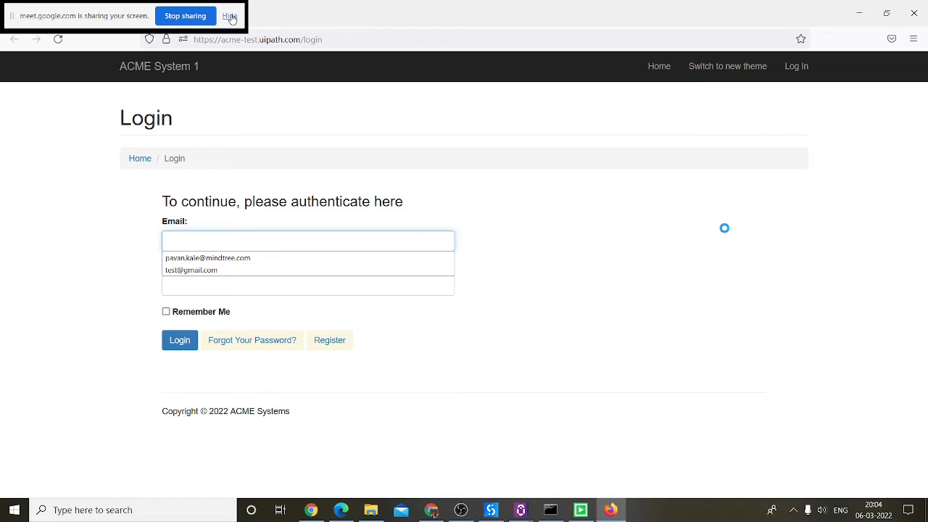
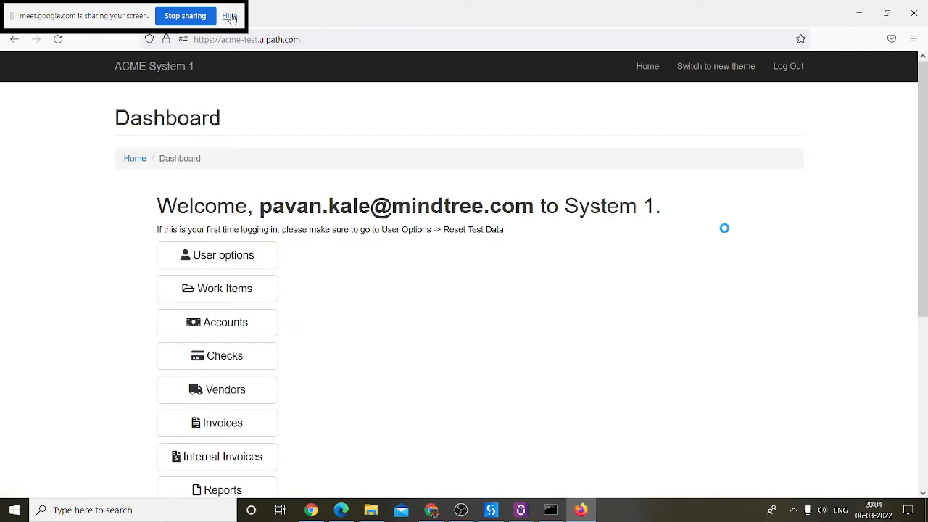
pyautogui.click(431, 510)
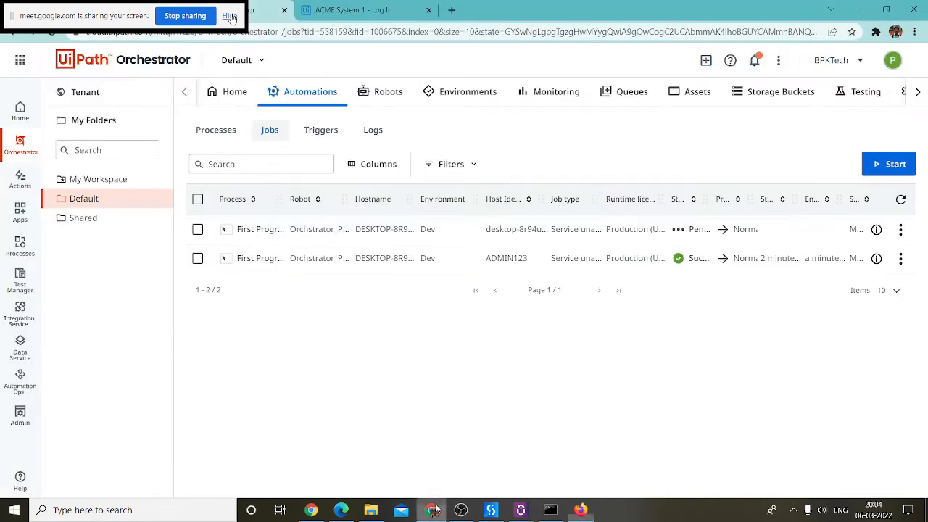
# Step: Open the latest job's logs and highlight the execution ended and started messages
pyautogui.click(900, 229)
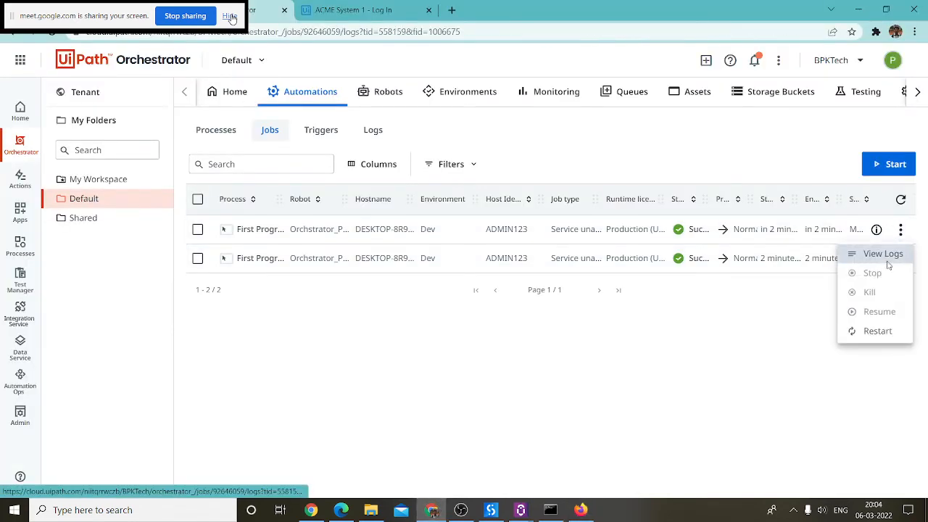
pyautogui.click(881, 254)
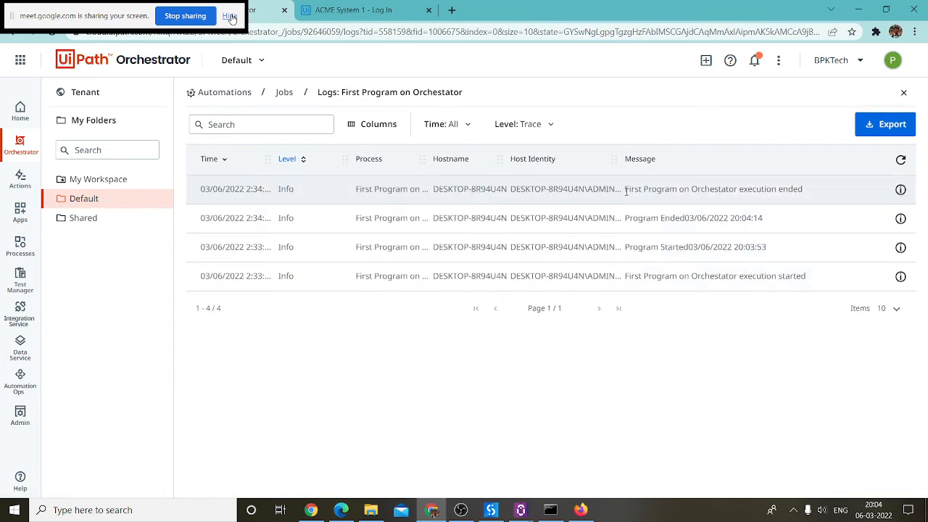
pyautogui.moveTo(625, 191)
pyautogui.mouseDown()
pyautogui.moveTo(818, 193)
pyautogui.moveTo(643, 190)
pyautogui.mouseUp()
pyautogui.click(780, 193)
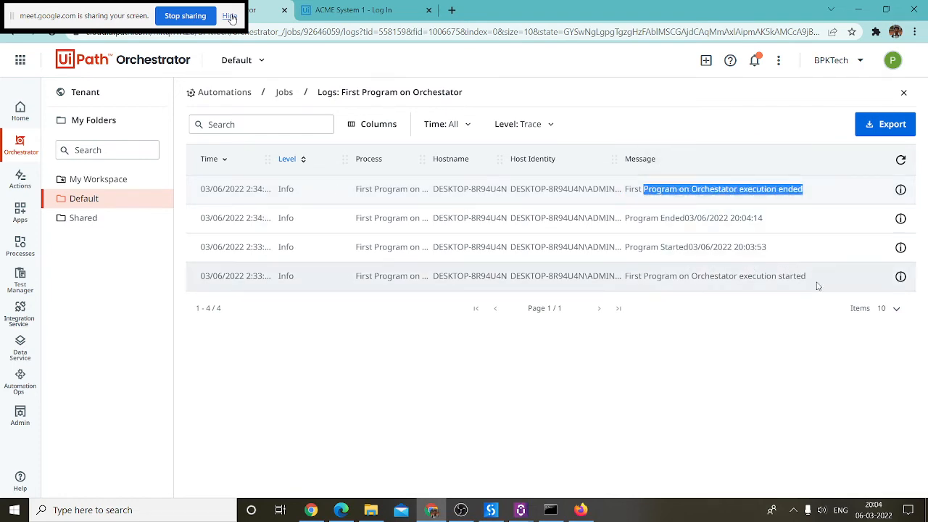
pyautogui.moveTo(813, 277); pyautogui.dragTo(623, 278)
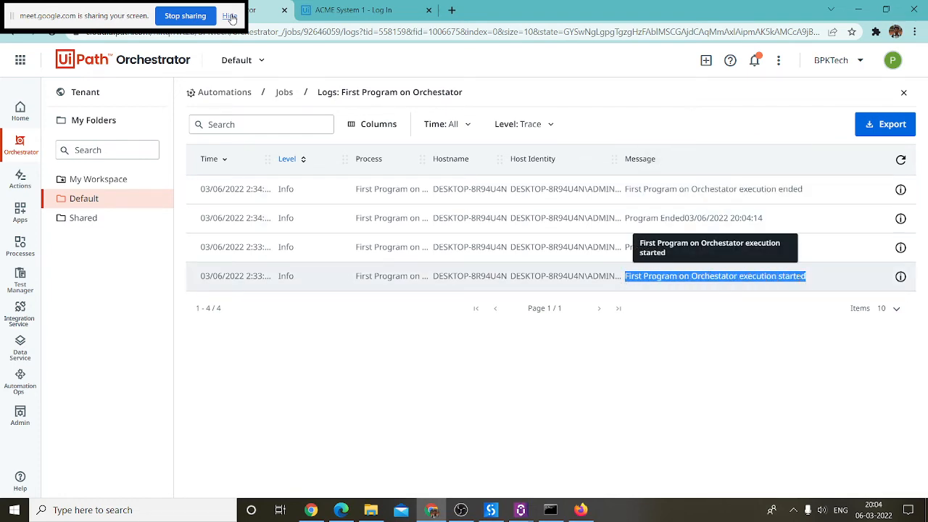
pyautogui.click(832, 284)
# Step: Highlight Program Started 03/06/2022 20:03:53, Program Ended 20:04:14, then all four messages
pyautogui.moveTo(625, 247); pyautogui.dragTo(777, 251)
pyautogui.click(688, 249)
pyautogui.moveTo(688, 248); pyautogui.dragTo(713, 248)
pyautogui.click(769, 247)
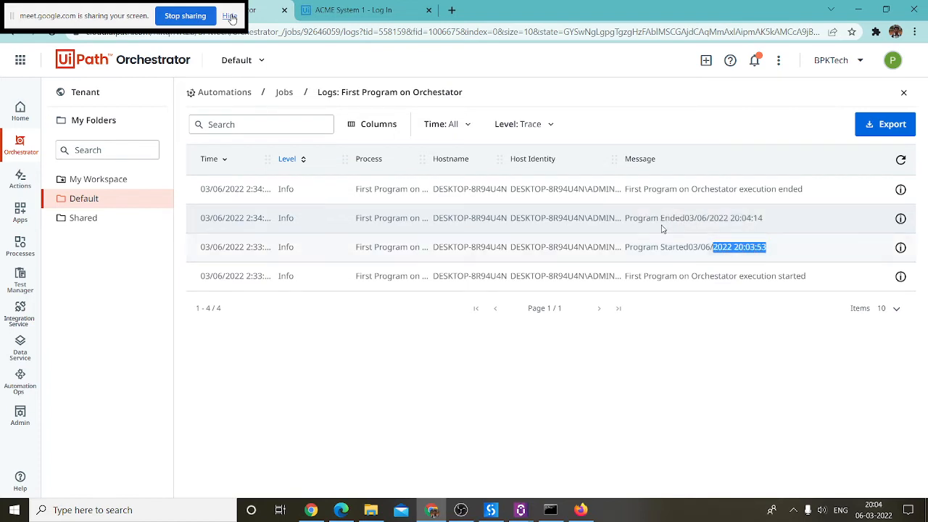
pyautogui.moveTo(625, 218); pyautogui.dragTo(745, 221)
pyautogui.click(773, 227)
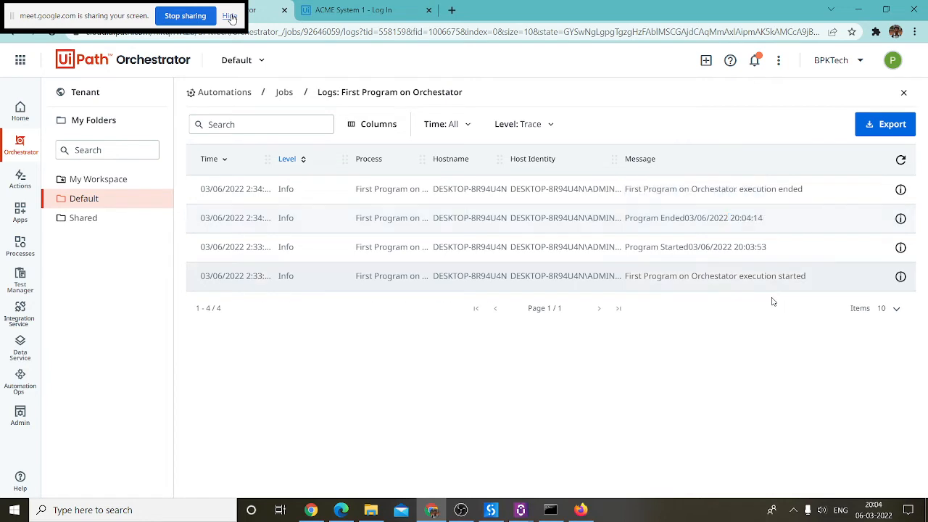
pyautogui.click(761, 261)
pyautogui.moveTo(801, 276); pyautogui.dragTo(377, 186)
pyautogui.click(378, 186)
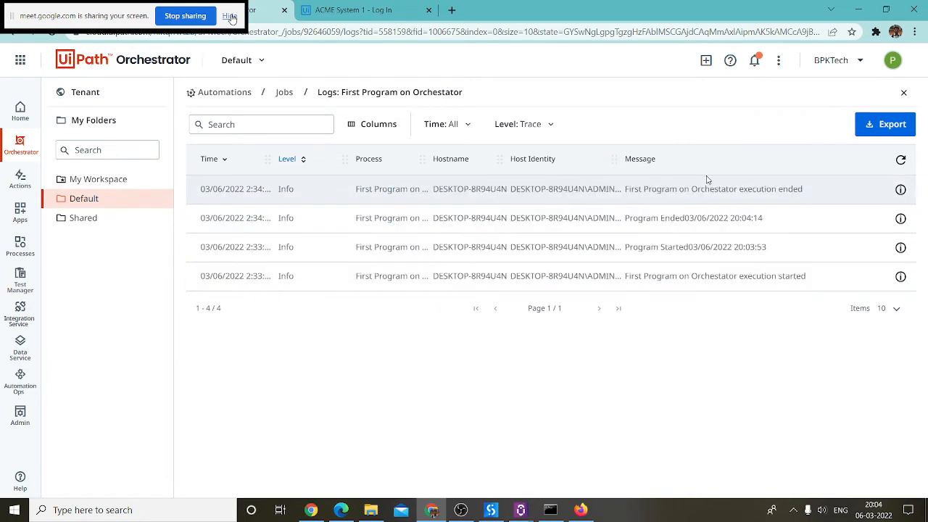
pyautogui.click(283, 93)
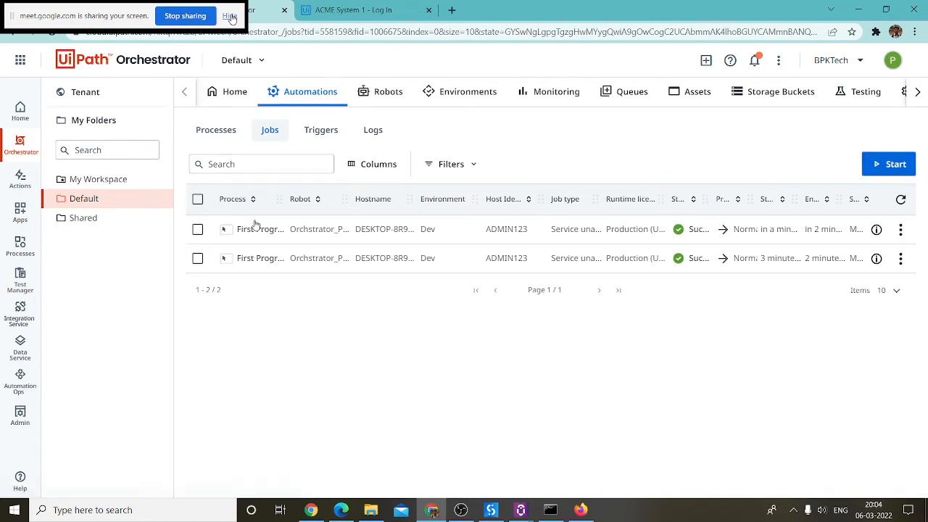
pyautogui.click(900, 229)
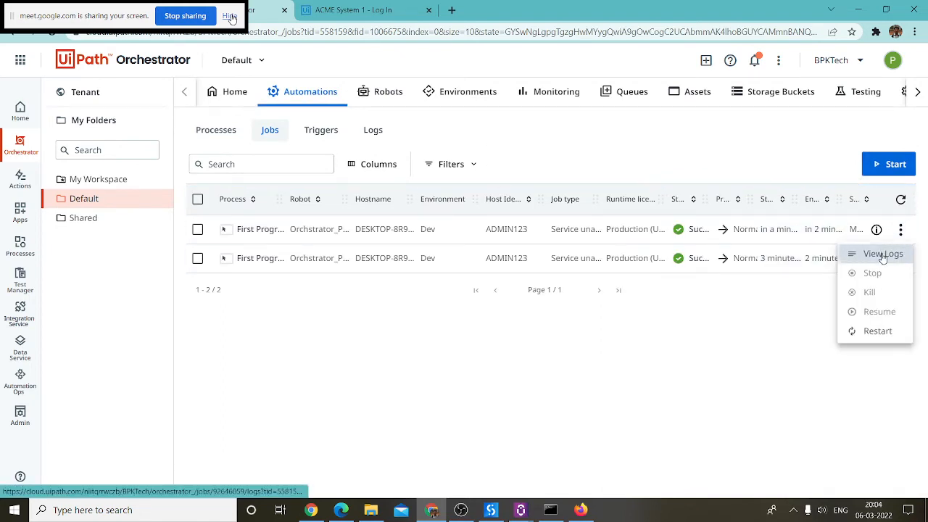
pyautogui.click(882, 253)
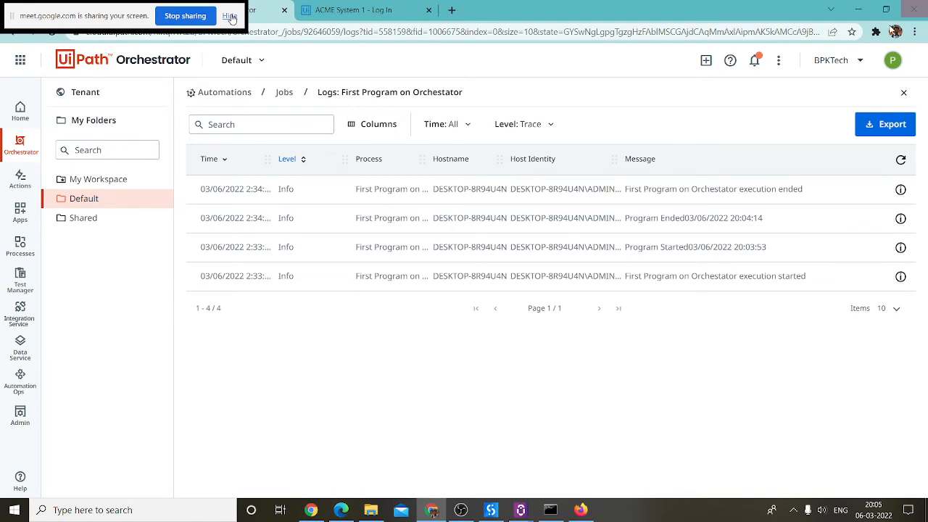
# Step: Minimize Orchestrator, ACME and Studio, close cmd and connection settings, and restore File Explorer
pyautogui.click(857, 8)
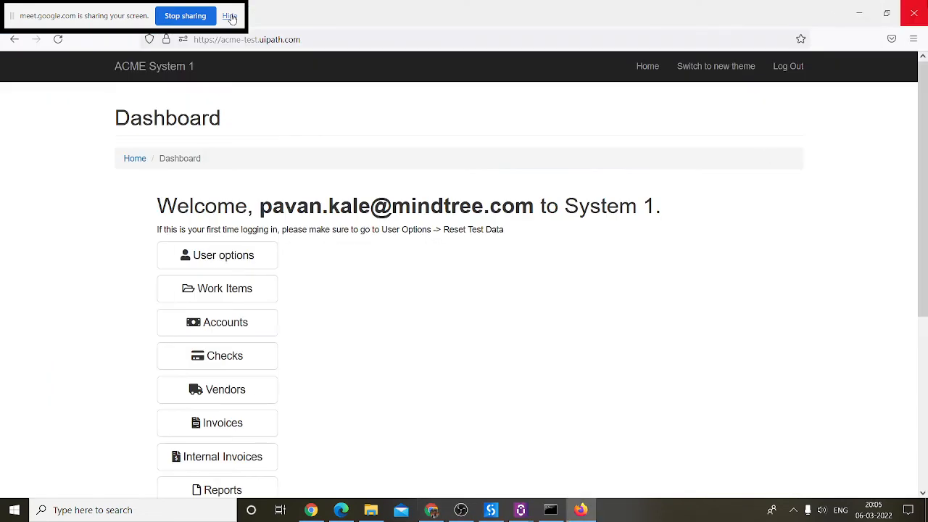
pyautogui.click(857, 10)
pyautogui.click(860, 8)
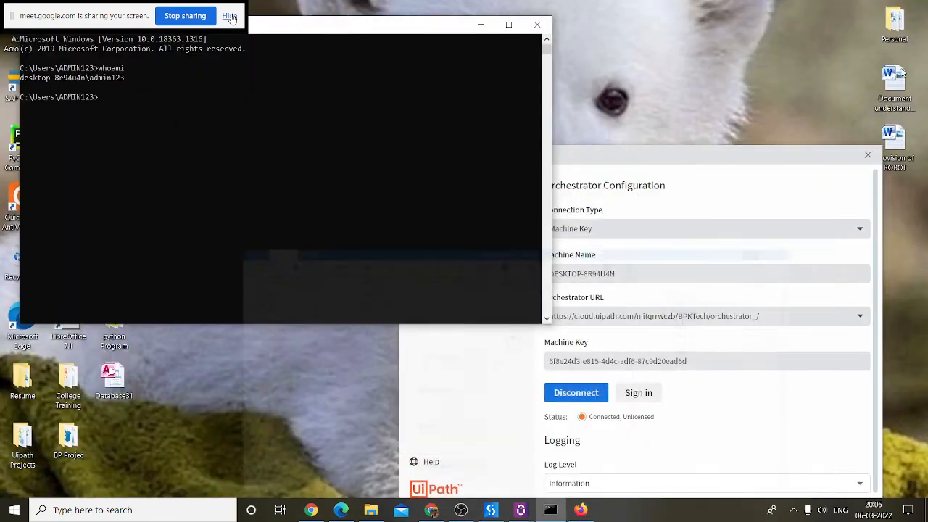
pyautogui.click(530, 26)
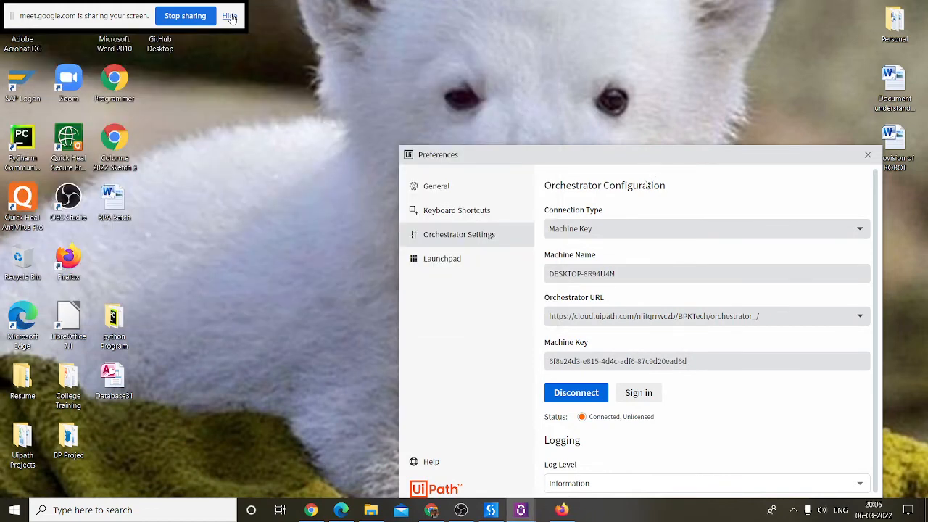
pyautogui.click(868, 155)
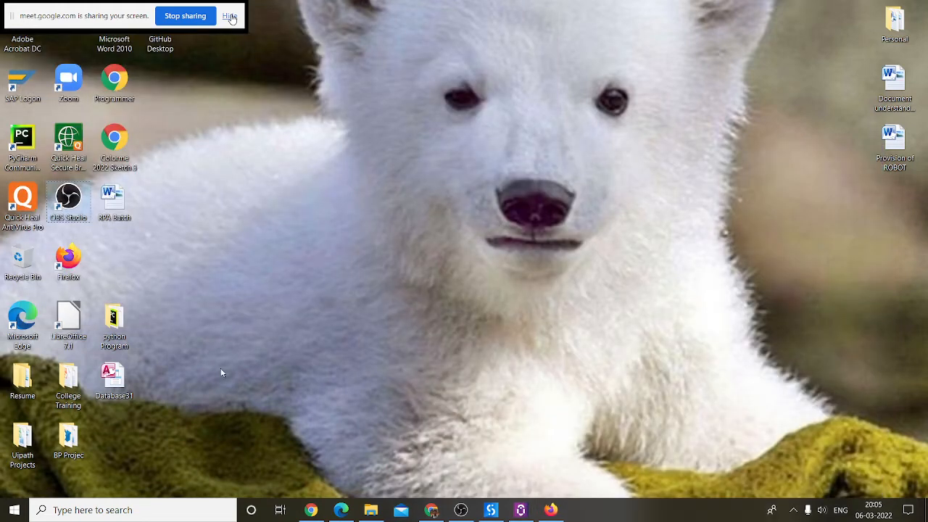
pyautogui.click(370, 509)
# Step: Browse This PC > New Volume (D:) > Study Material > Uipath Study > Uipath ppt
pyautogui.click(324, 242)
pyautogui.click(137, 40)
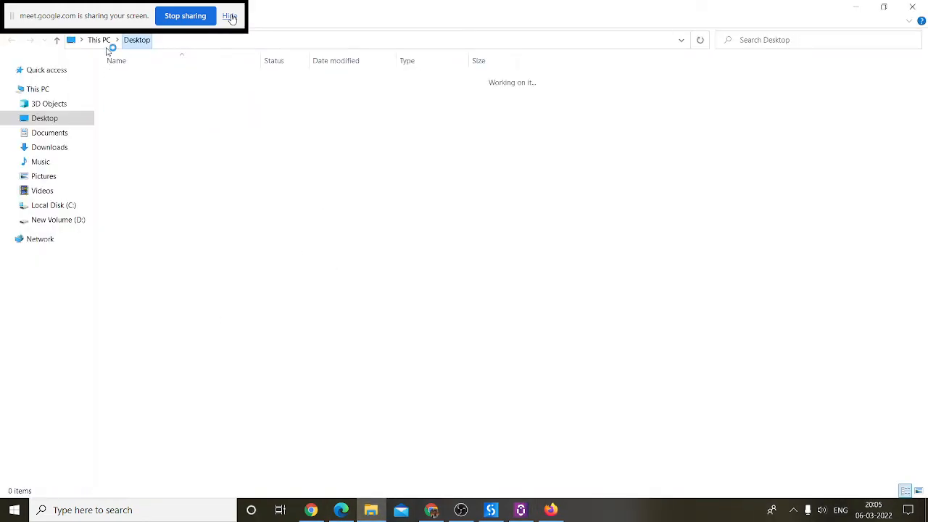
pyautogui.click(102, 41)
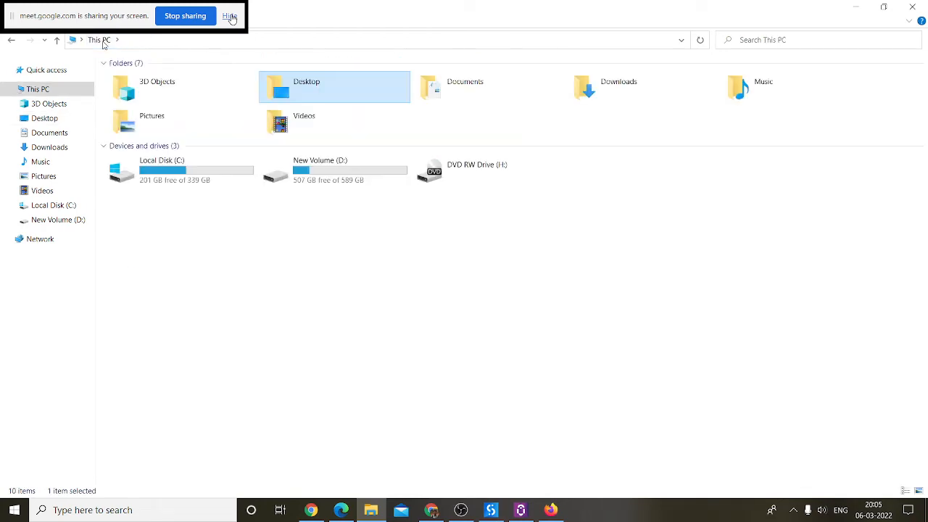
pyautogui.doubleClick(317, 181)
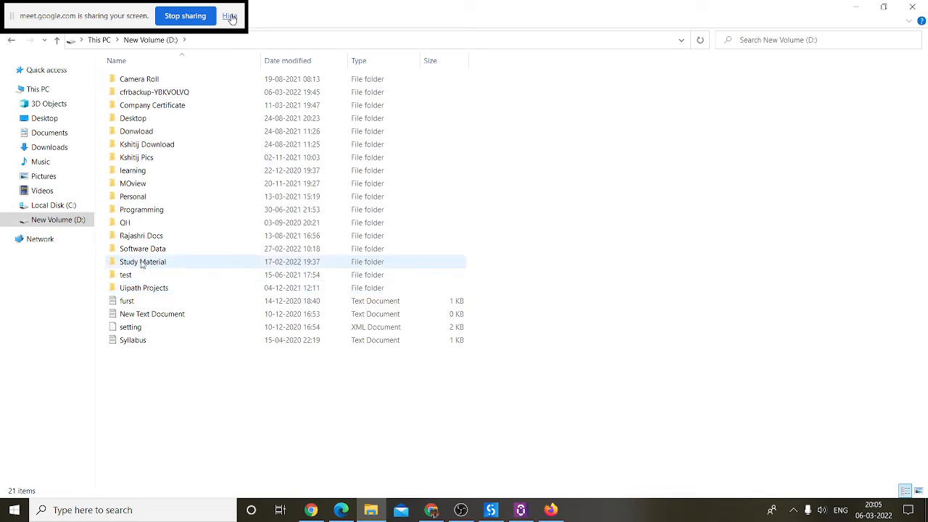
pyautogui.doubleClick(143, 265)
pyautogui.doubleClick(147, 196)
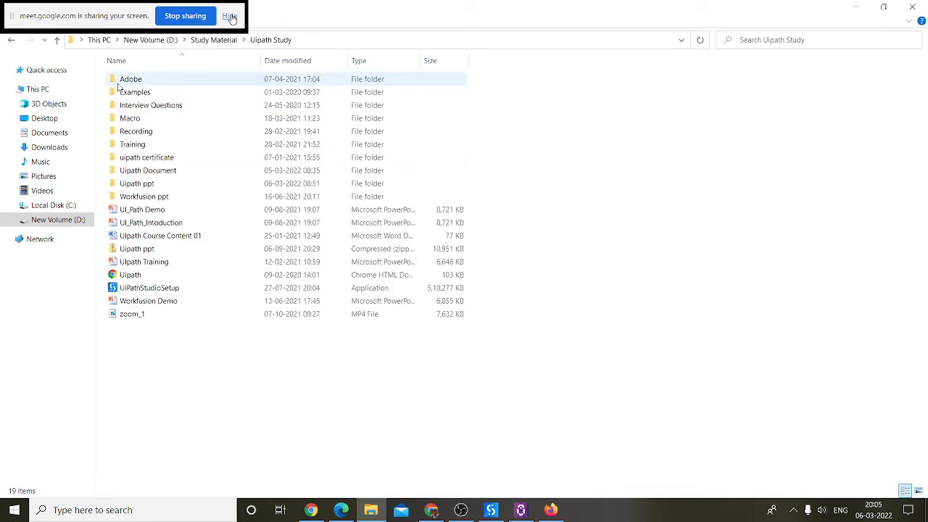
pyautogui.click(149, 185)
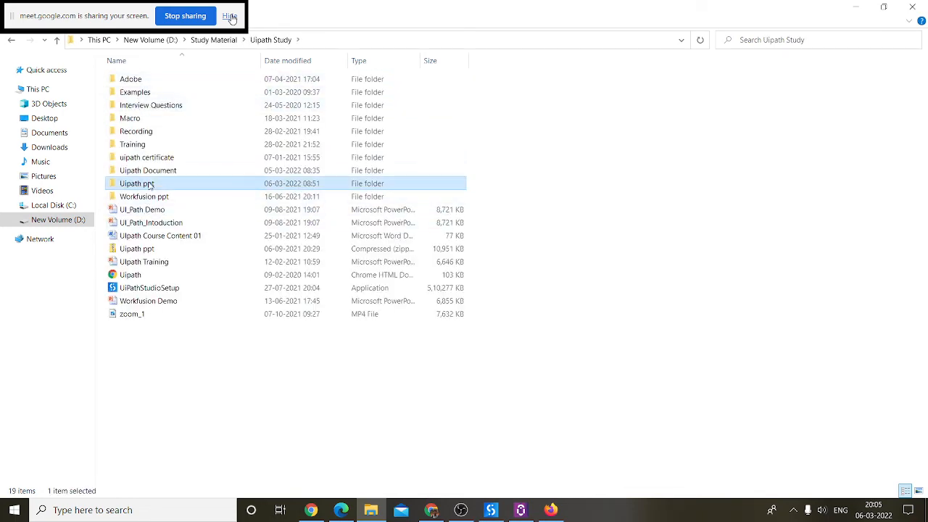
pyautogui.doubleClick(149, 185)
pyautogui.click(366, 92)
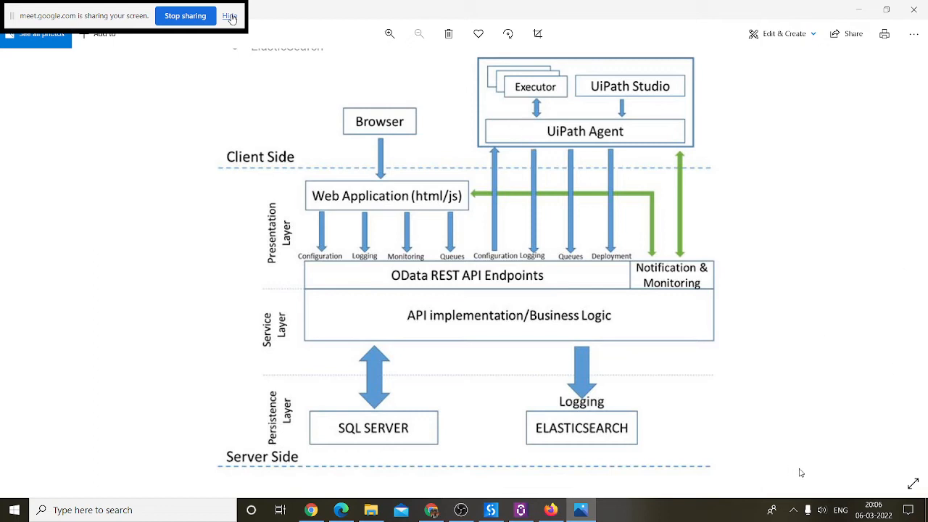
# Step: Reveal the hidden tray icons while the architecture diagram stays open in Photos
pyautogui.click(793, 514)
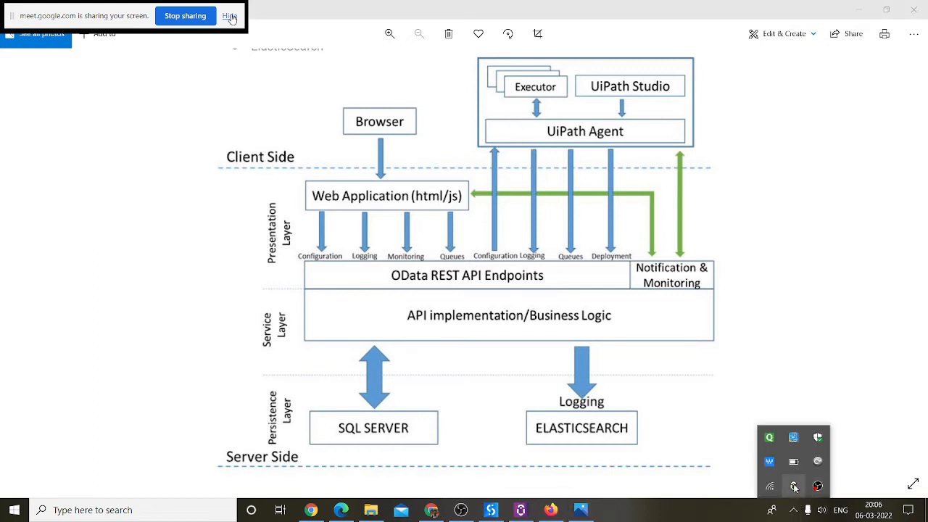
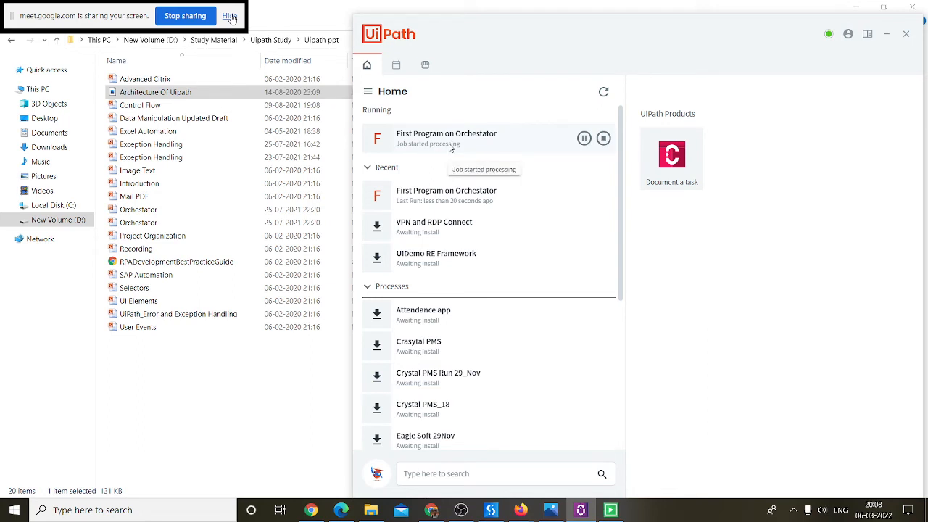
# Step: Check the First Program job in Orchestrator's Jobs page, then return to UiPath Assistant
pyautogui.click(432, 510)
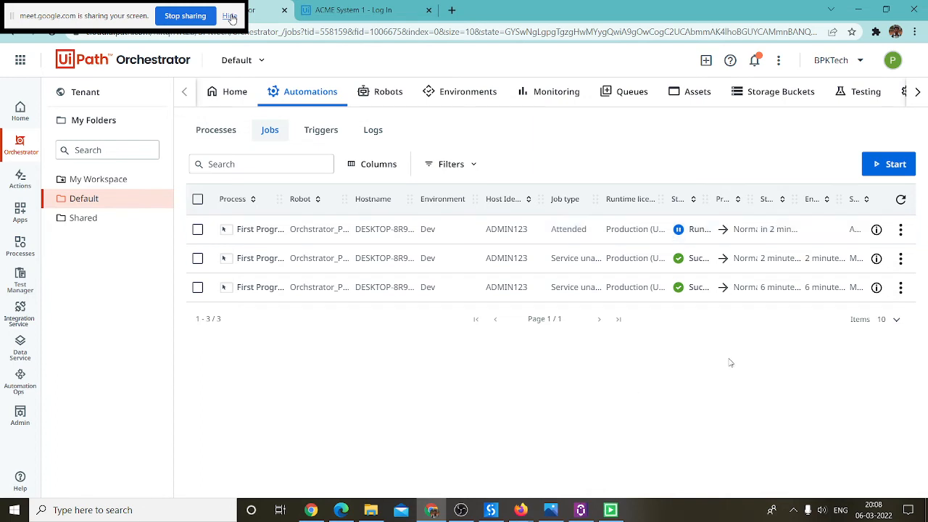
pyautogui.click(857, 13)
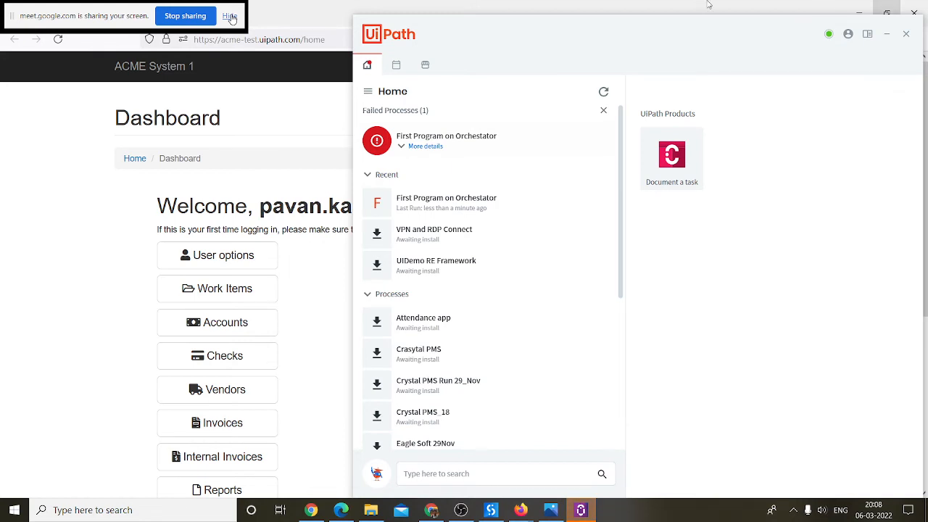
# Step: Log out of ACME System 1 from its dashboard
pyautogui.click(886, 34)
pyautogui.click(858, 13)
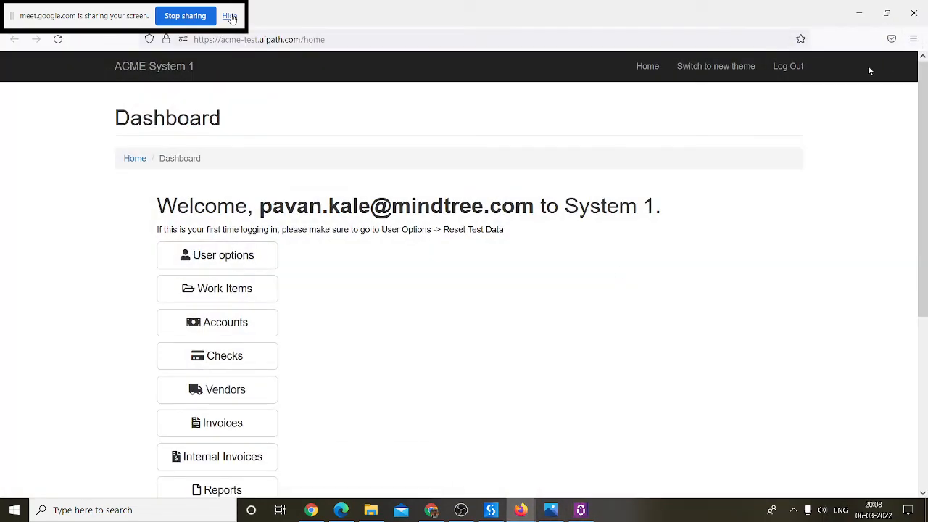
pyautogui.click(789, 67)
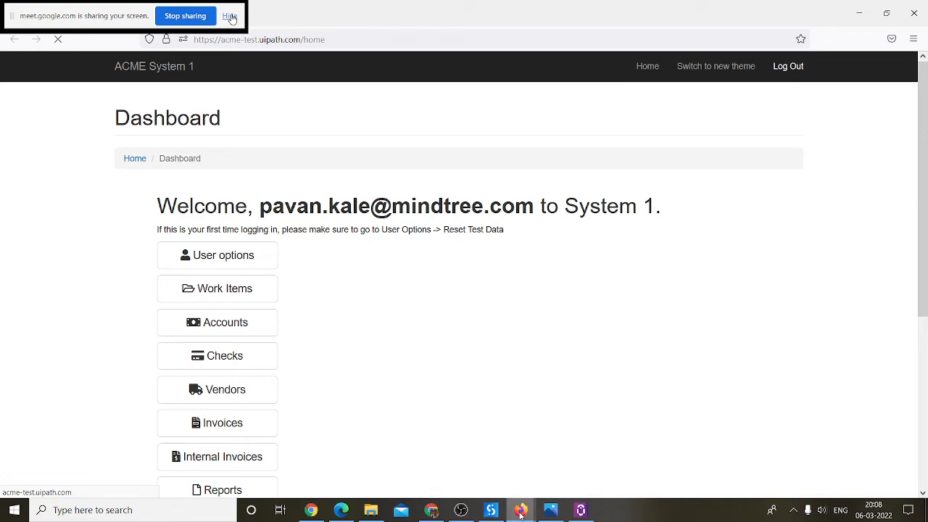
pyautogui.click(795, 70)
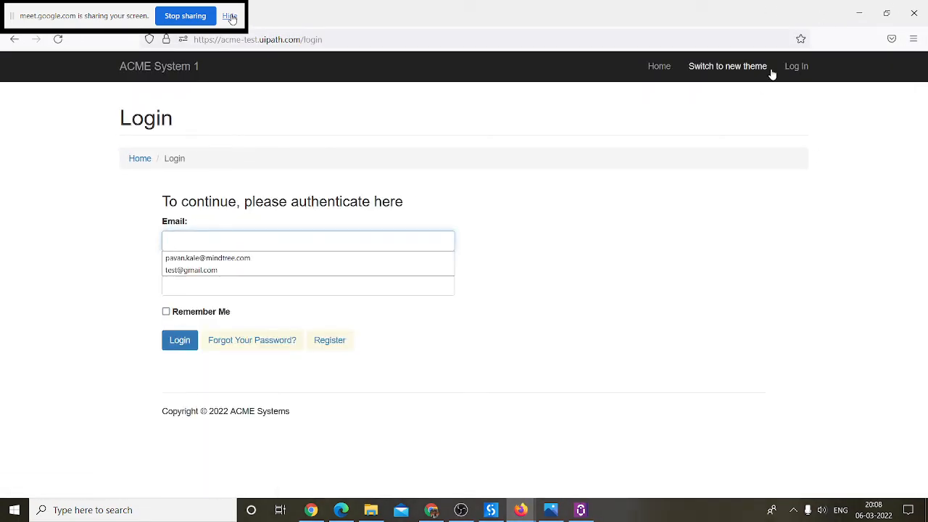
# Step: Close both leftover Firefox windows and bring back Orchestrator's Jobs page
pyautogui.click(913, 13)
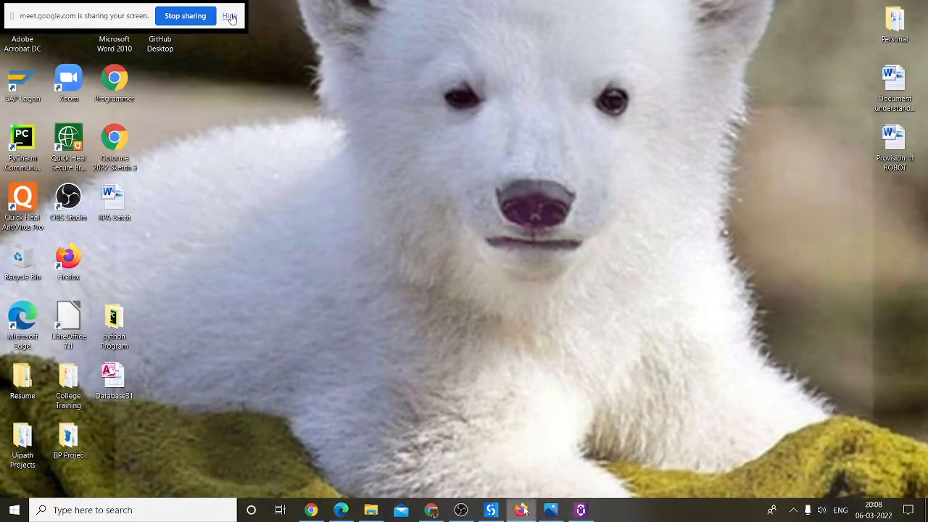
pyautogui.click(520, 509)
pyautogui.click(913, 13)
pyautogui.click(430, 509)
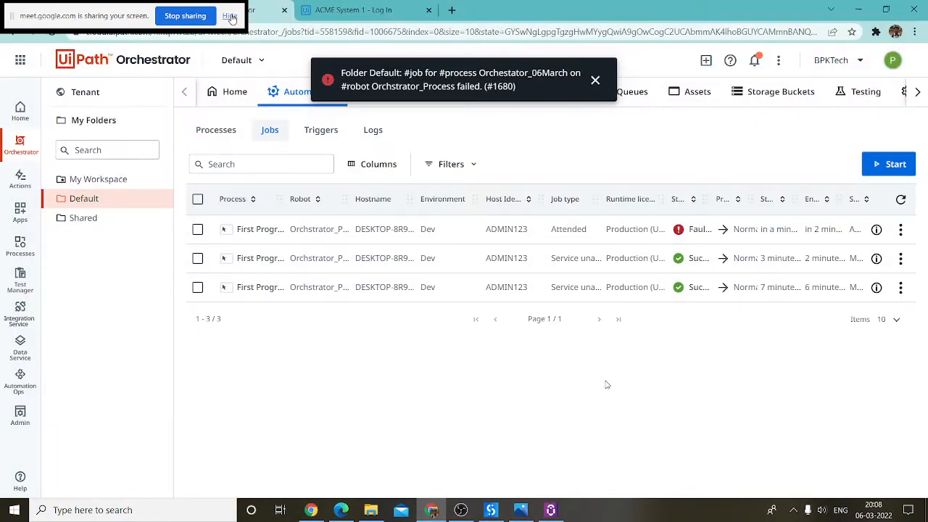
# Step: Dismiss the failed-job notice, review the Robots list, then clear the screen to the desktop
pyautogui.click(594, 79)
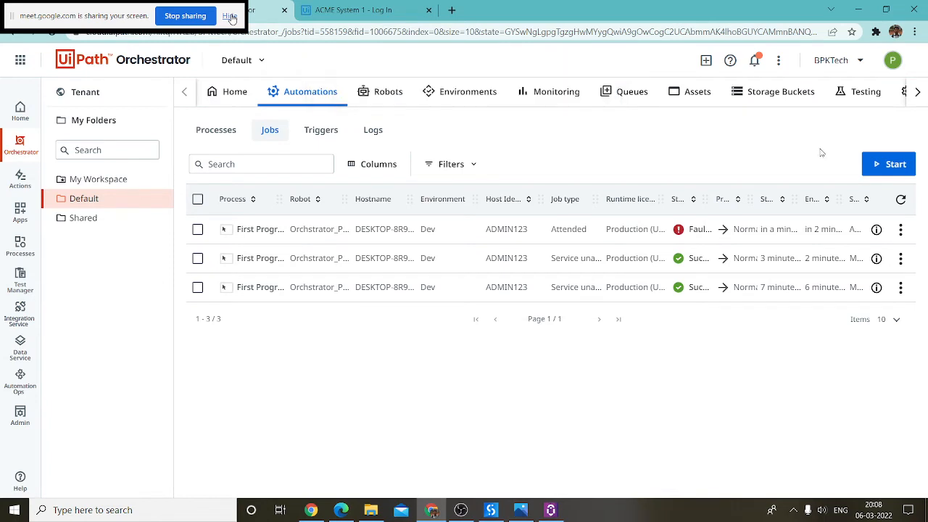
pyautogui.click(384, 89)
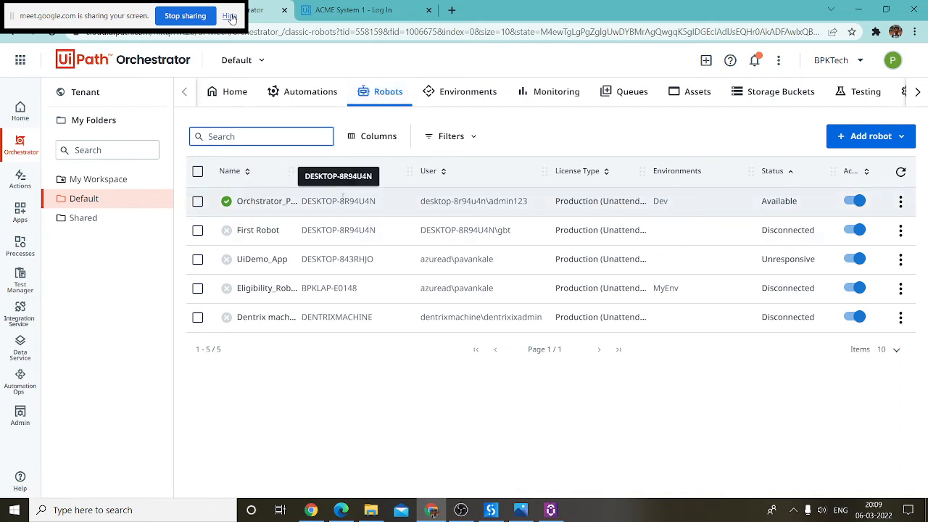
pyautogui.moveTo(376, 202)
pyautogui.mouseDown()
pyautogui.moveTo(301, 200)
pyautogui.moveTo(361, 200)
pyautogui.mouseUp()
pyautogui.click(302, 200)
pyautogui.click(368, 201)
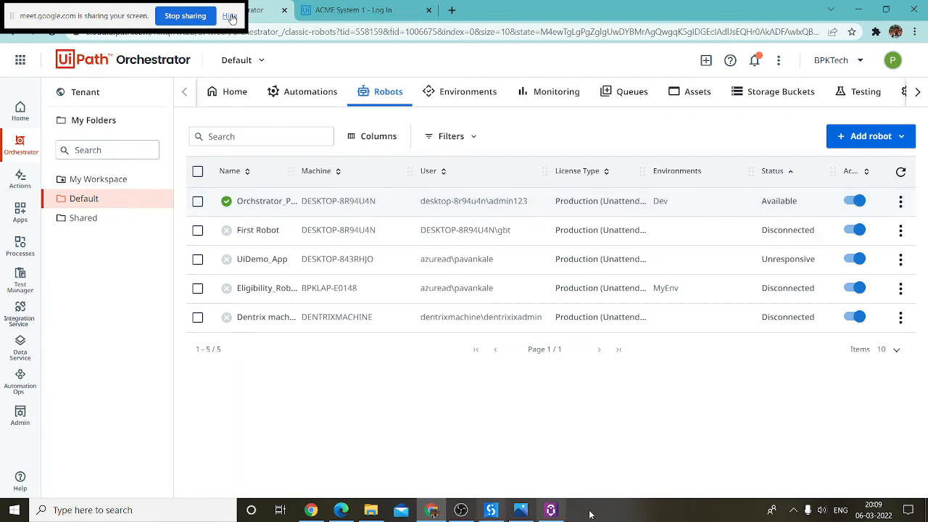
pyautogui.press('super+d')
pyautogui.click(134, 509)
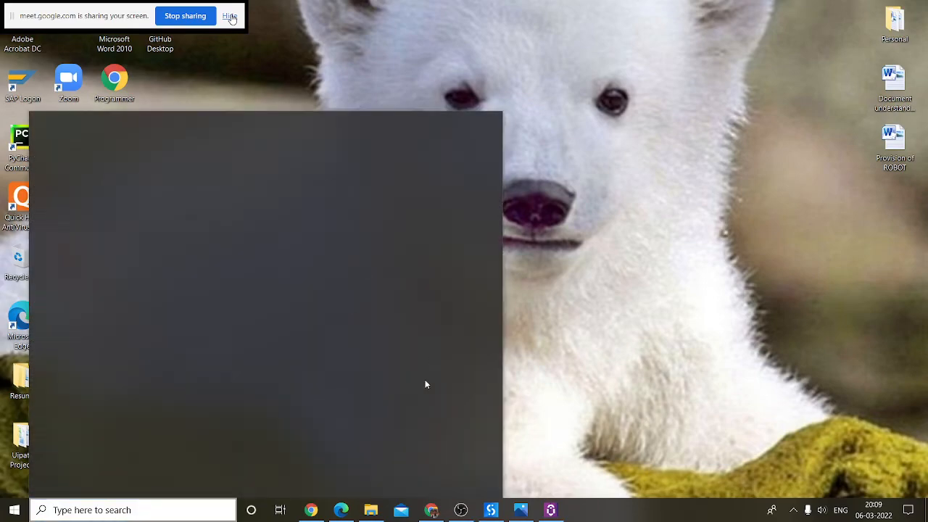
# Step: Launch Notepad through a Windows search for 'note' and maximise it
pyautogui.click(521, 510)
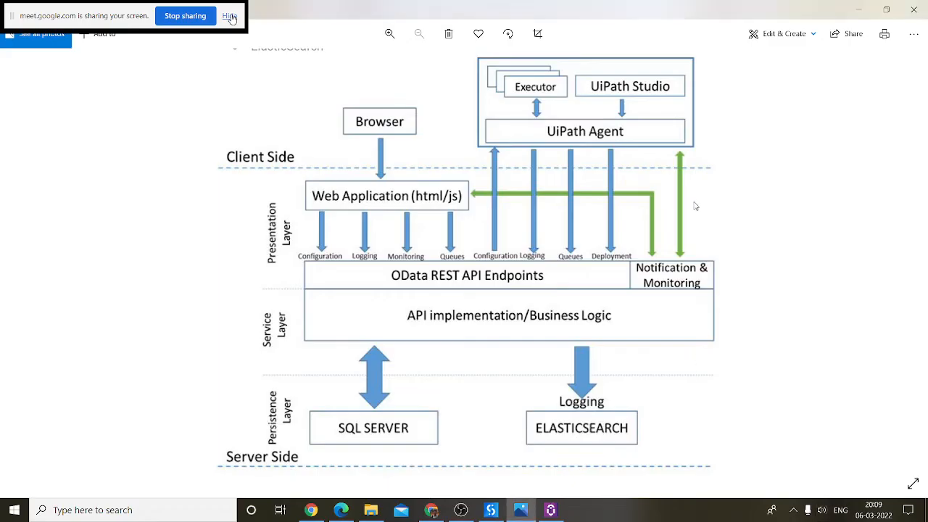
pyautogui.click(520, 509)
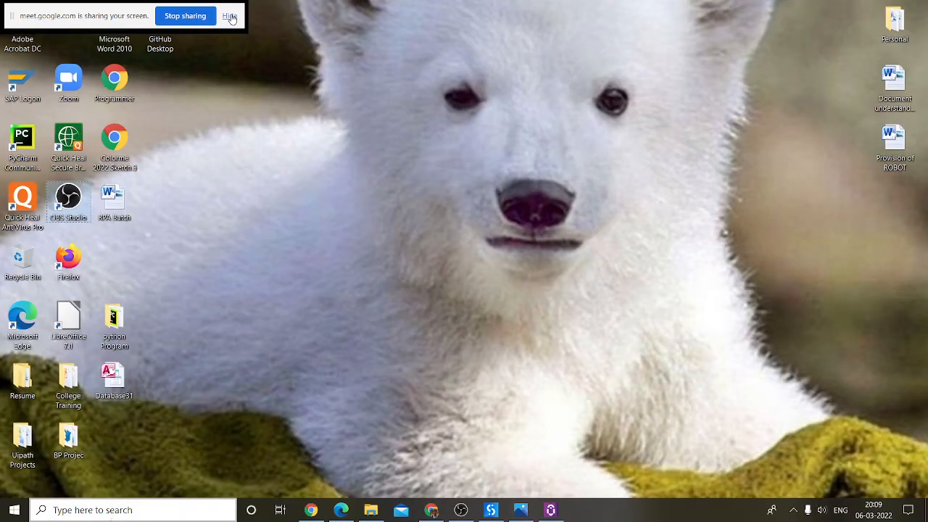
pyautogui.click(113, 512)
pyautogui.write('note')
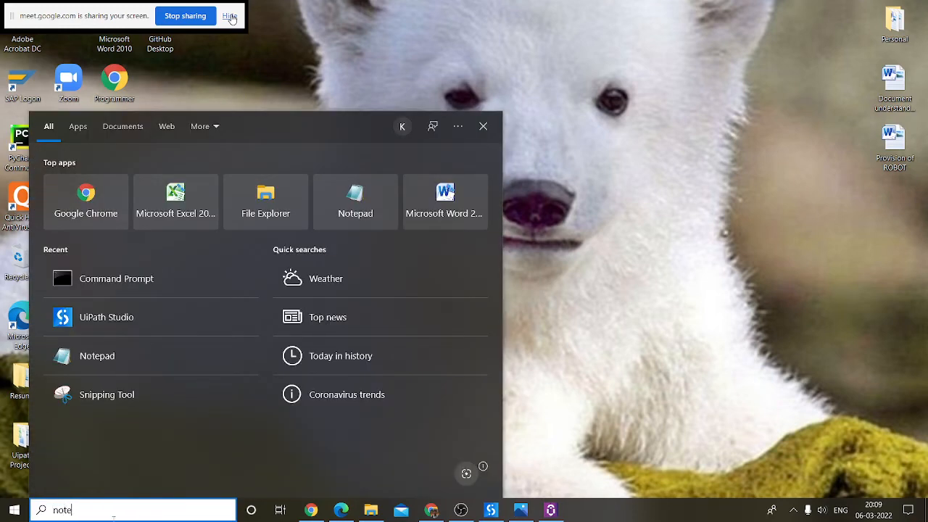
pyautogui.press('Return')
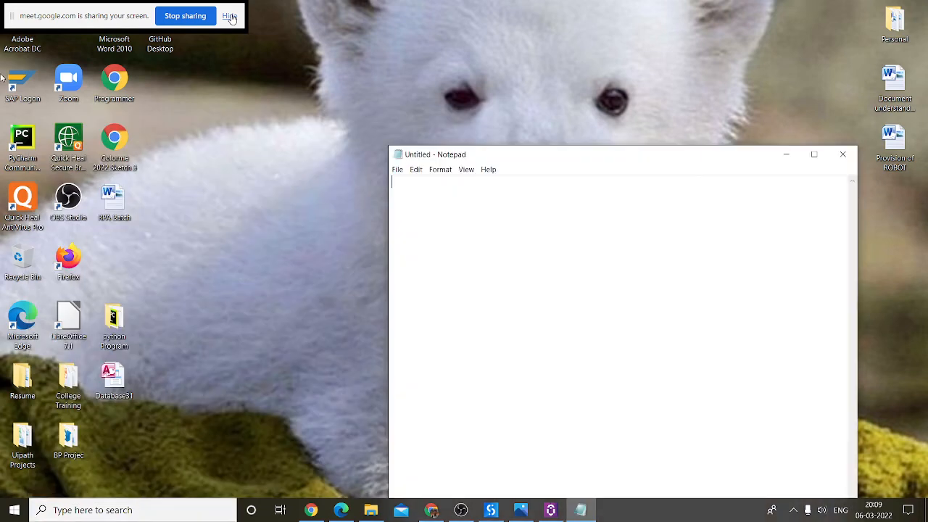
pyautogui.moveTo(737, 165); pyautogui.dragTo(623, 97)
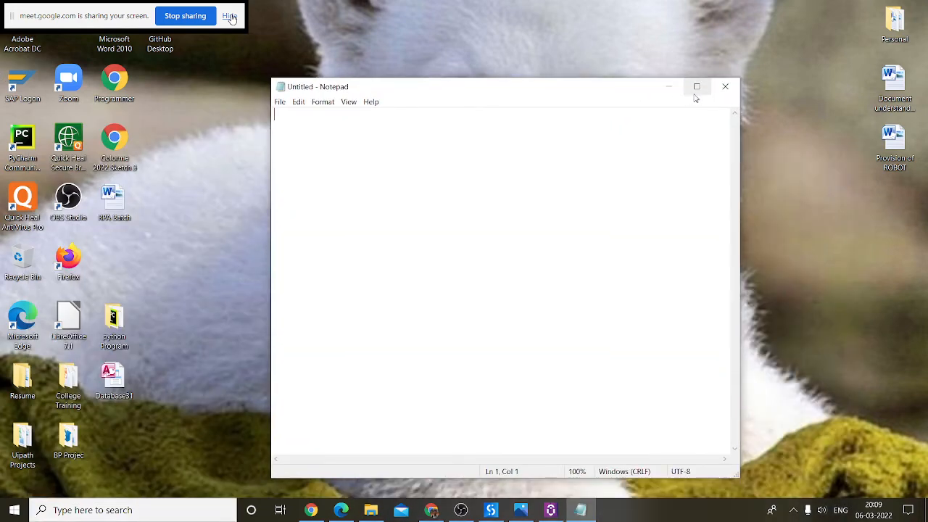
pyautogui.click(696, 90)
# Step: Check the Google Meet call in Chrome, then minimise Chrome back to Notepad
pyautogui.click(431, 505)
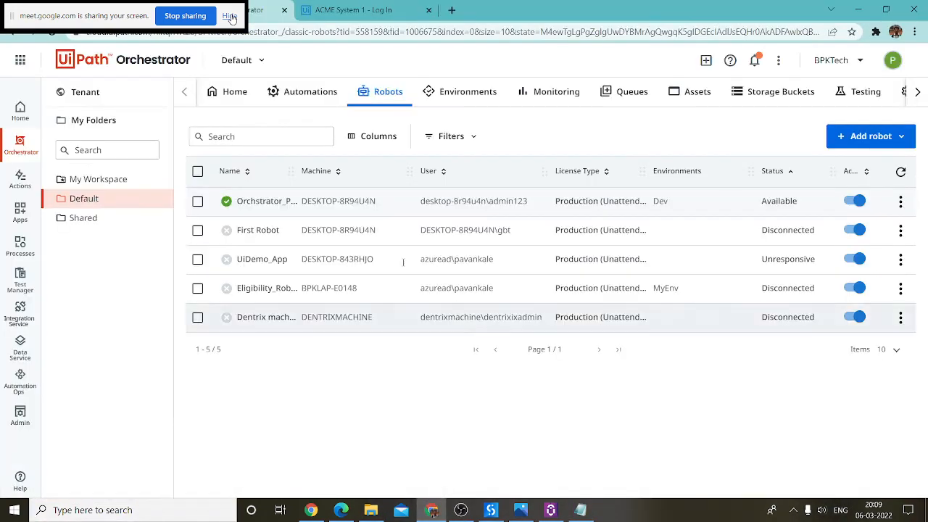
pyautogui.click(76, 10)
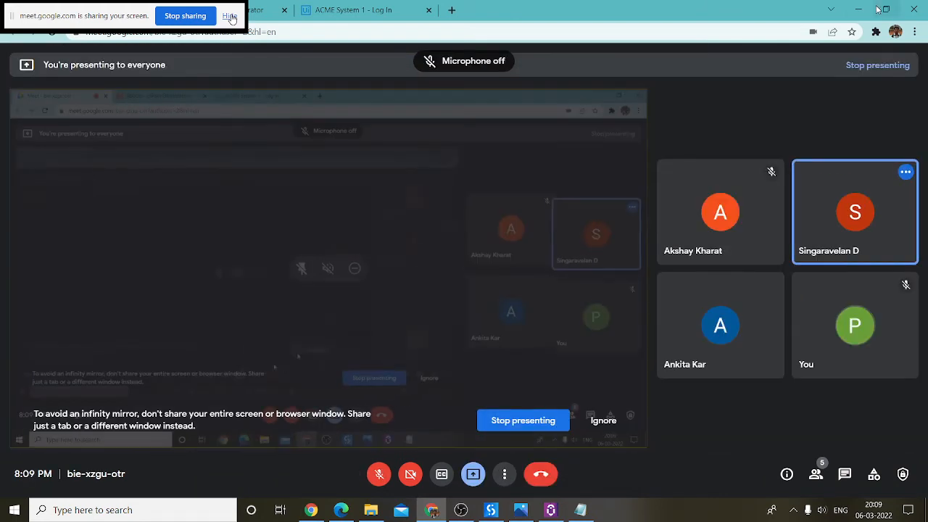
pyautogui.click(857, 10)
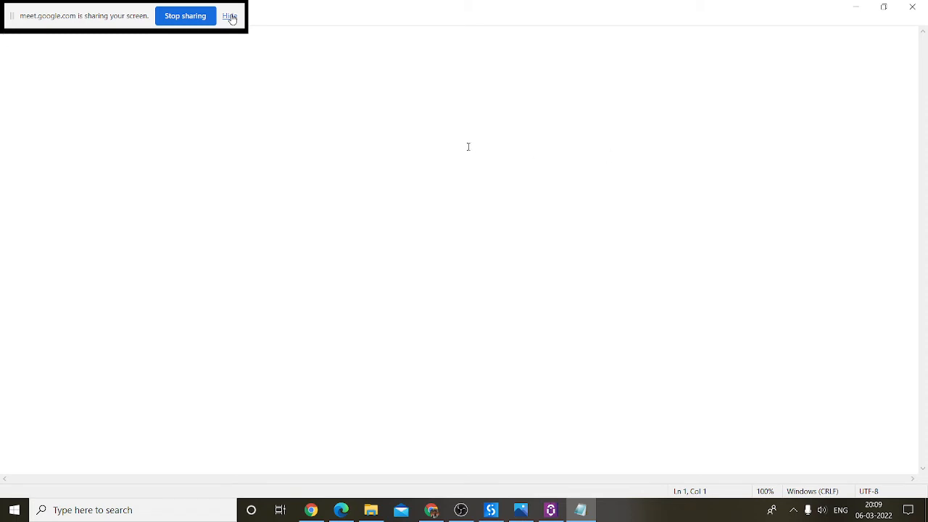
# Step: Type 'Uipath Studio', 'Uipath Robot (Uipath Assistant)' and 'uipath Orchestator' on line 1
pyautogui.write('Uipath Stud')
pyautogui.write('io')
pyautogui.write('Uipath')
pyautogui.write(' Assi')
pyautogui.write('Robot ')
pyautogui.write('Uipath')
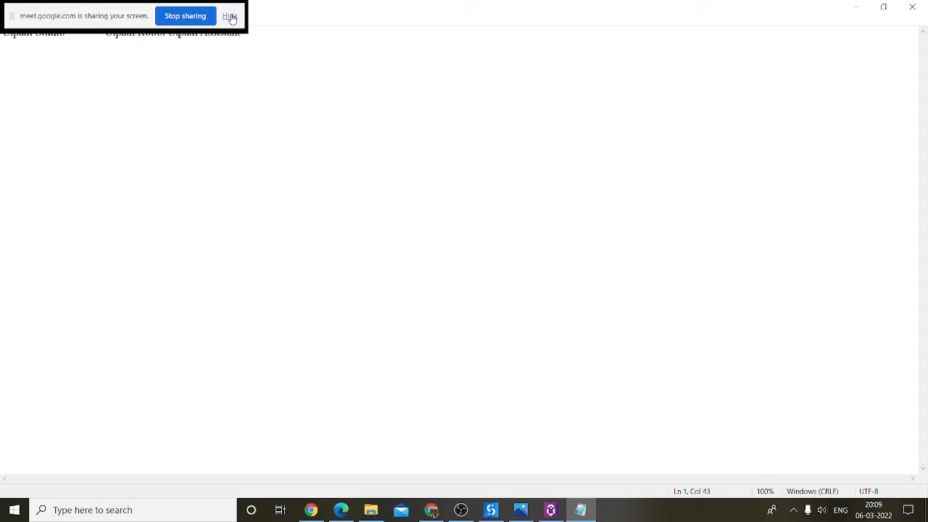
pyautogui.press('Left')
pyautogui.press('Left')
pyautogui.press('Left')
pyautogui.write('(Uipath Assistant)          uipath Orchestator')
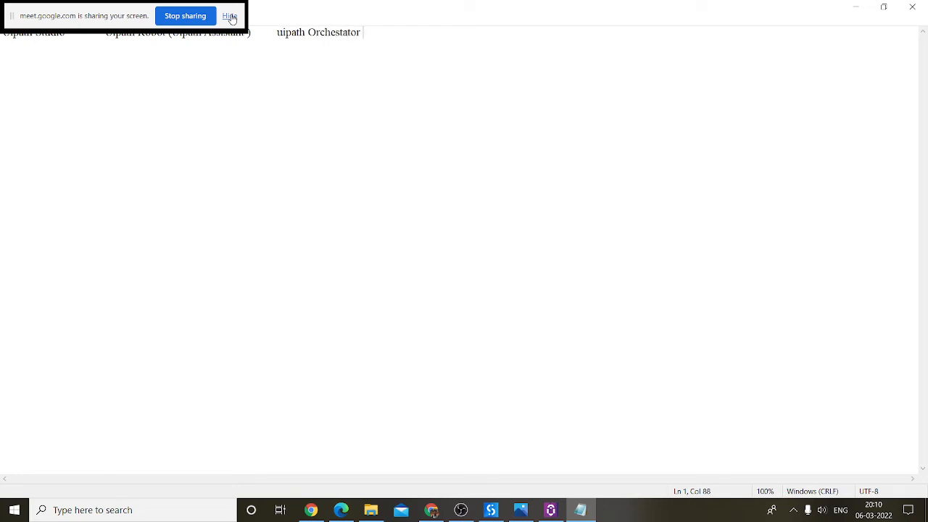
# Step: Unmute the microphone in Google Meet, then return to Notepad after 'Uipath Studio'
pyautogui.click(431, 509)
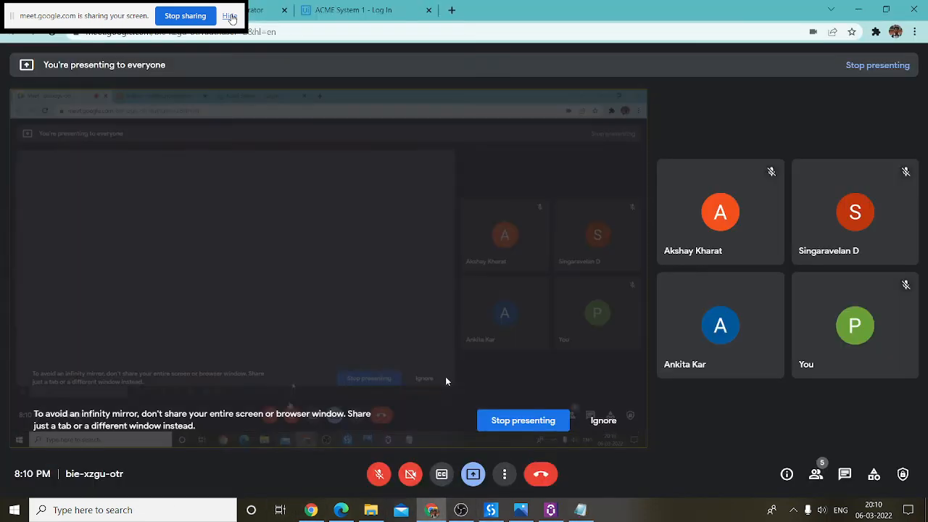
pyautogui.click(375, 472)
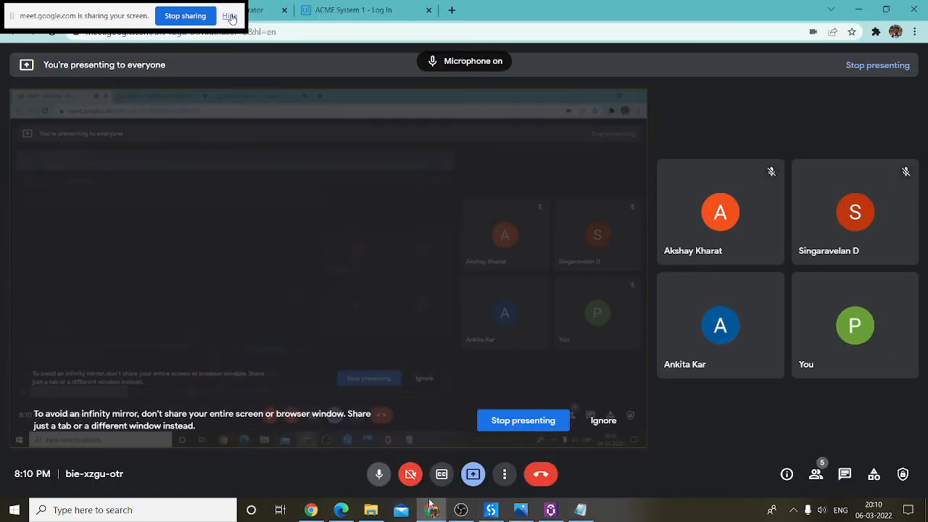
pyautogui.click(857, 10)
pyautogui.click(80, 34)
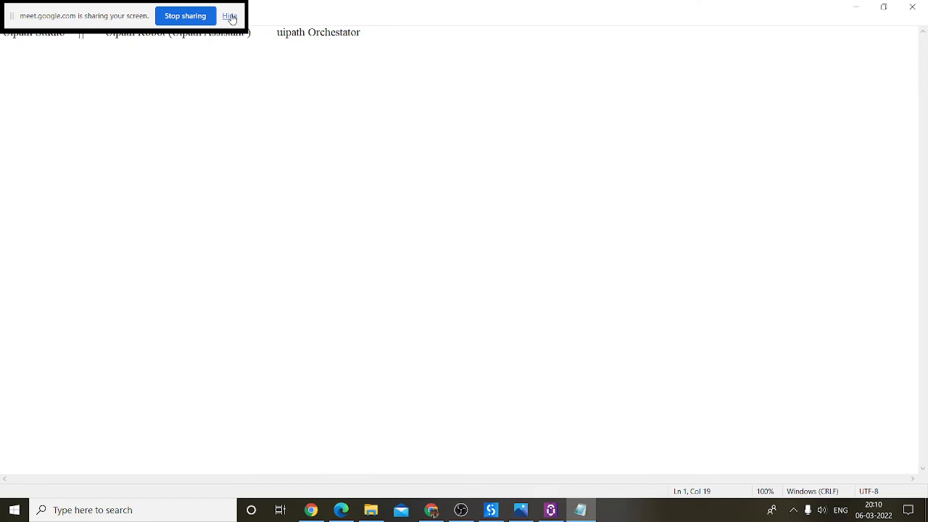
# Step: Break the line after Uipath Studio, adding 'Design' and ', developer machin' notes
pyautogui.press('Return')
pyautogui.press('Return')
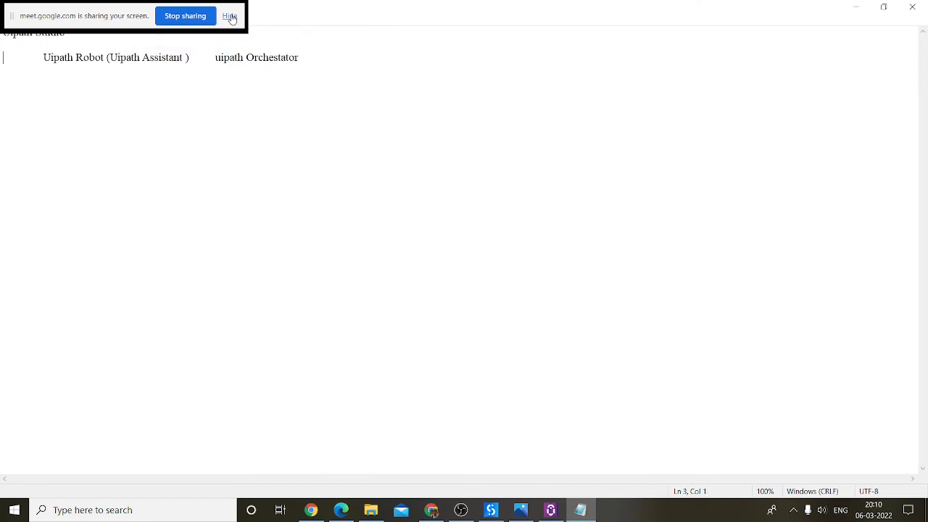
pyautogui.click(111, 42)
pyautogui.write('Design')
pyautogui.press('Down')
pyautogui.press('Down')
pyautogui.press('Delete')
pyautogui.press('Delete')
pyautogui.press('Delete')
pyautogui.press('Delete')
pyautogui.press('Delete')
pyautogui.press('Delete')
pyautogui.press('Delete')
pyautogui.press('Delete')
pyautogui.press('Delete')
pyautogui.press('Delete')
pyautogui.press('Delete')
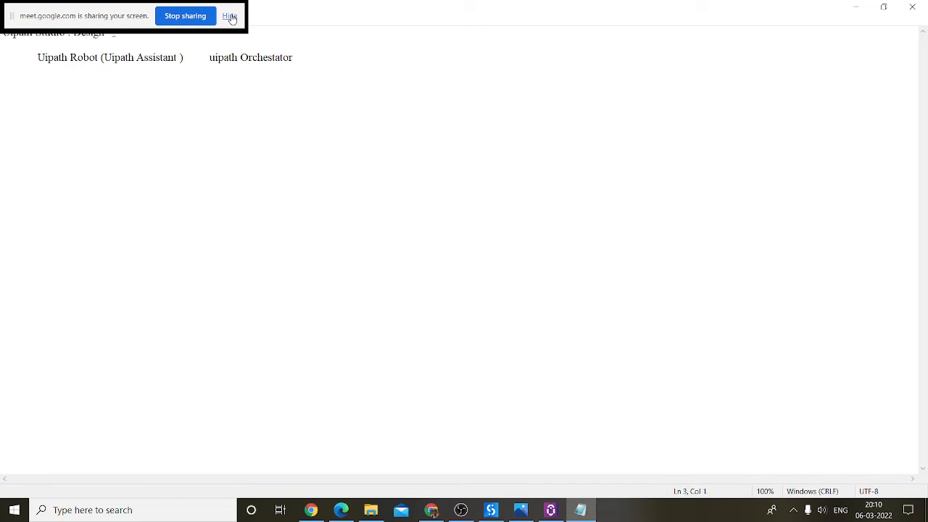
pyautogui.press('Delete')
pyautogui.press('Delete')
pyautogui.press('Delete')
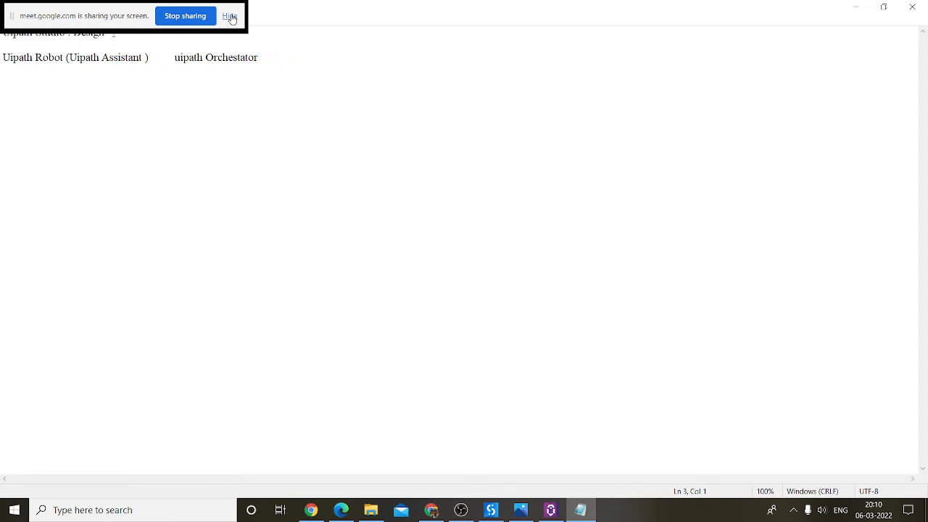
pyautogui.click(109, 38)
pyautogui.write(', developer machin')
# Step: Move uipath Orchestator to its own line, trim leading spaces, and capitalise it to 'Uipath'
pyautogui.click(169, 56)
pyautogui.press('Return')
pyautogui.press('Delete')
pyautogui.press('Delete')
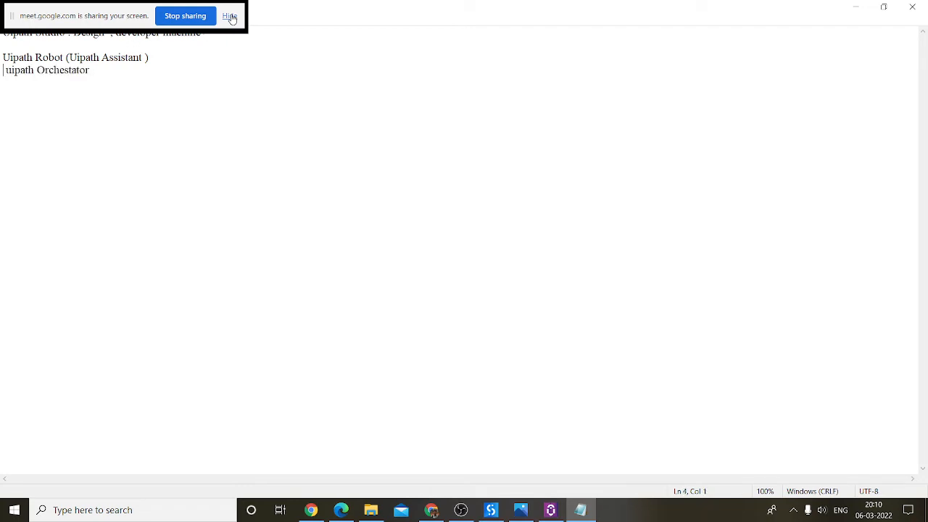
pyautogui.press('Delete')
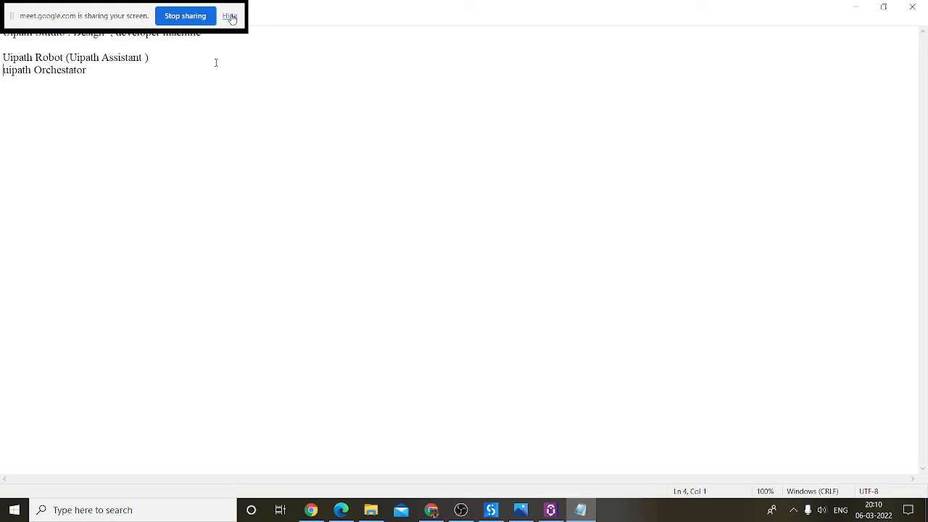
pyautogui.press('Return')
pyautogui.press('Up')
pyautogui.press('Up')
pyautogui.press('Up')
pyautogui.press('Up')
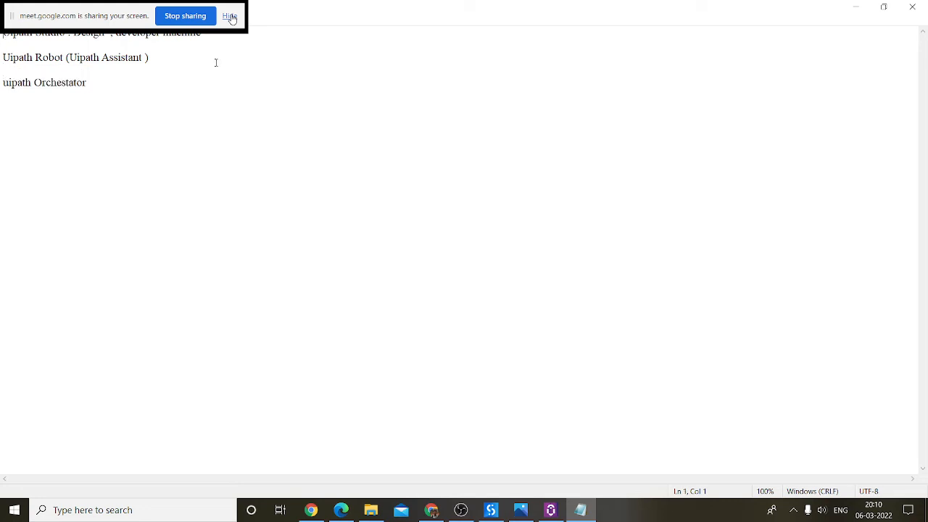
pyautogui.press('Down')
pyautogui.press('Down')
pyautogui.press('Down')
pyautogui.press('Delete')
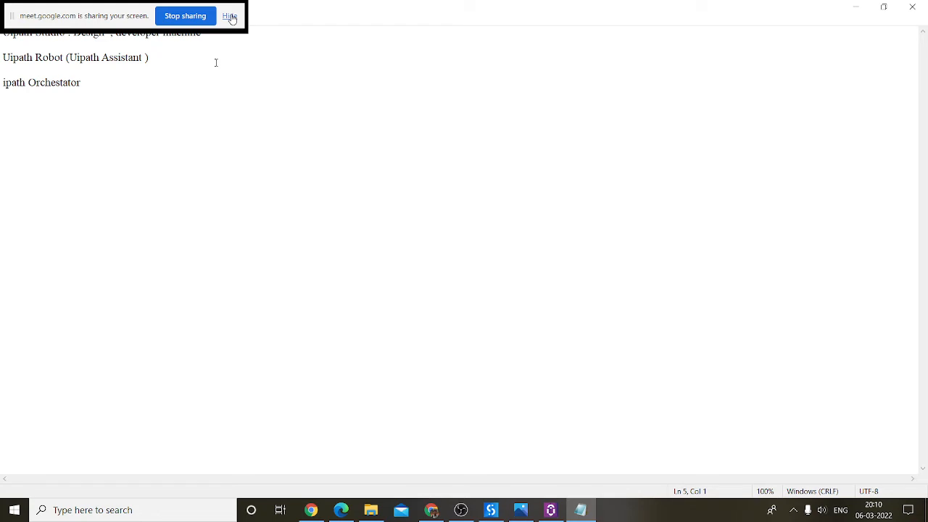
pyautogui.write('U')
# Step: Append ': provision (client machine)' to the Uipath Orchestator line, then show the desktop
pyautogui.press('Right')
pyautogui.press('Right')
pyautogui.press('Right')
pyautogui.press('Right')
pyautogui.write(': provis')
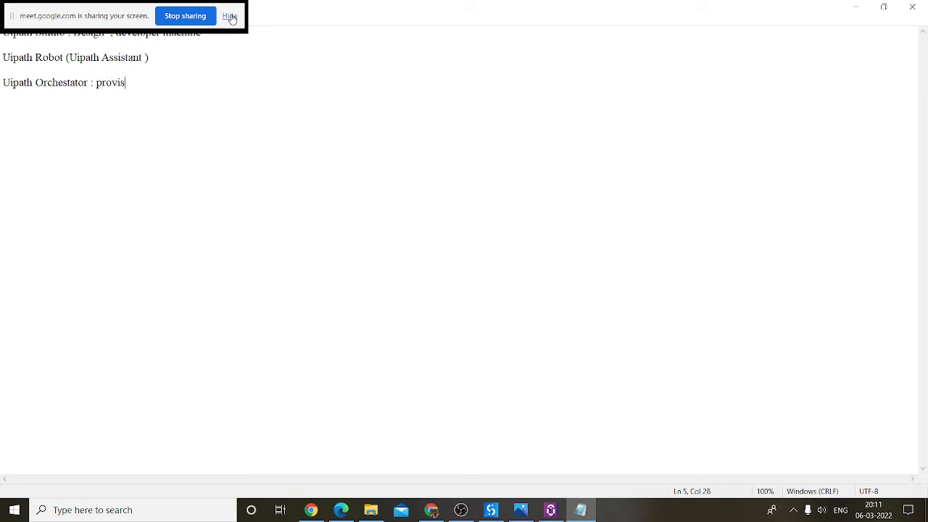
pyautogui.write('ion client ')
pyautogui.write('machine')
pyautogui.press('Right')
pyautogui.press('Right')
pyautogui.write('(')
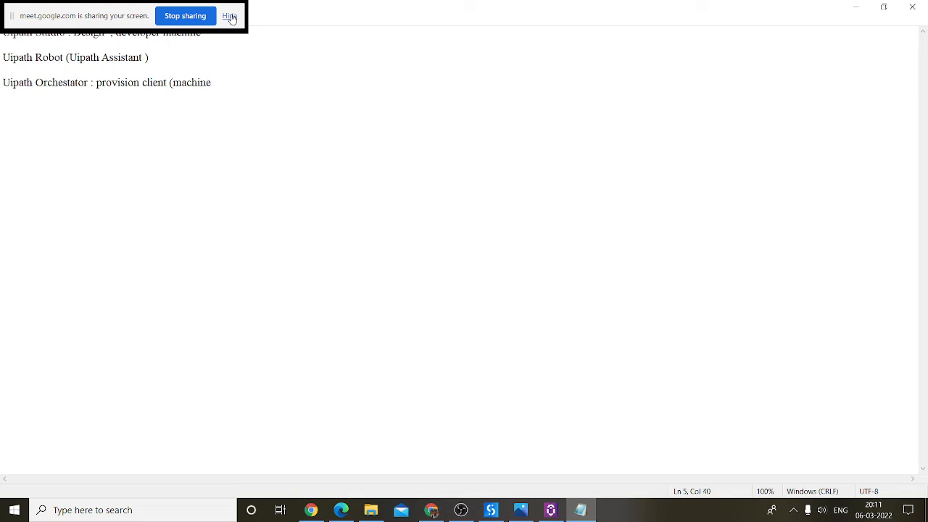
pyautogui.press('BackSpace')
pyautogui.press('Delete')
pyautogui.write('m')
pyautogui.write('(')
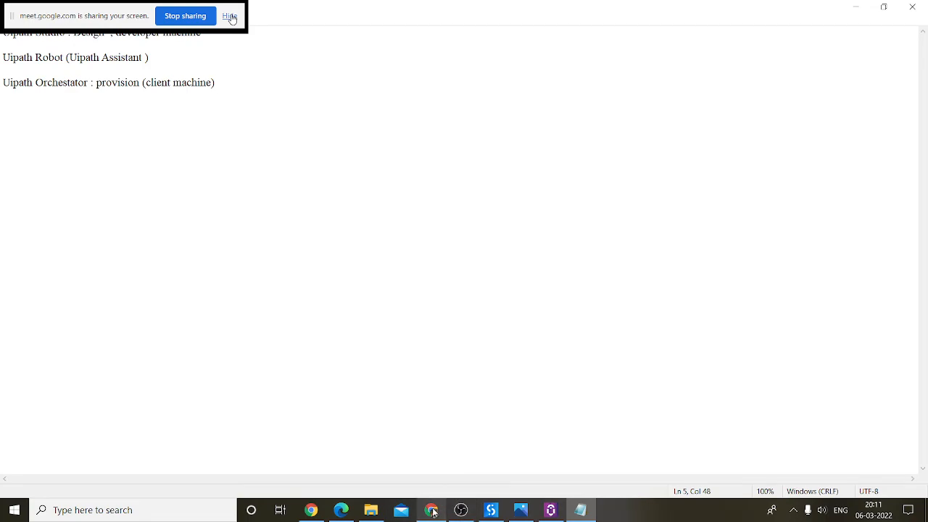
pyautogui.click(431, 510)
pyautogui.press('super+d')
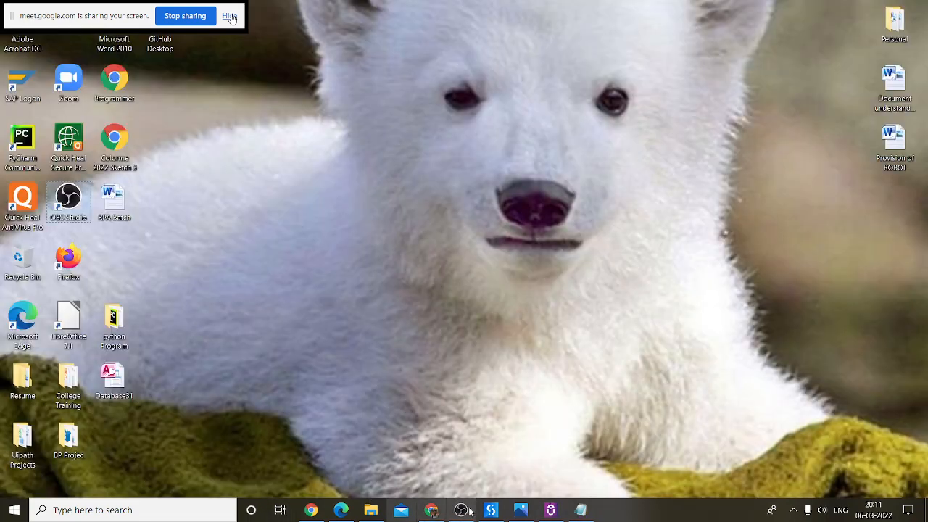
# Step: Search Windows for 'uipath' and open the UiPath Studio result's file location
pyautogui.click(156, 511)
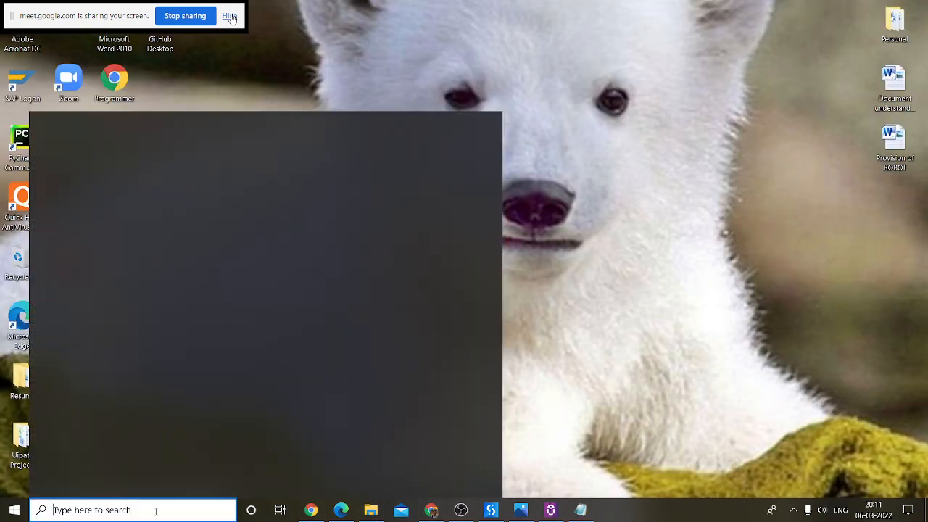
pyautogui.write('uipay')
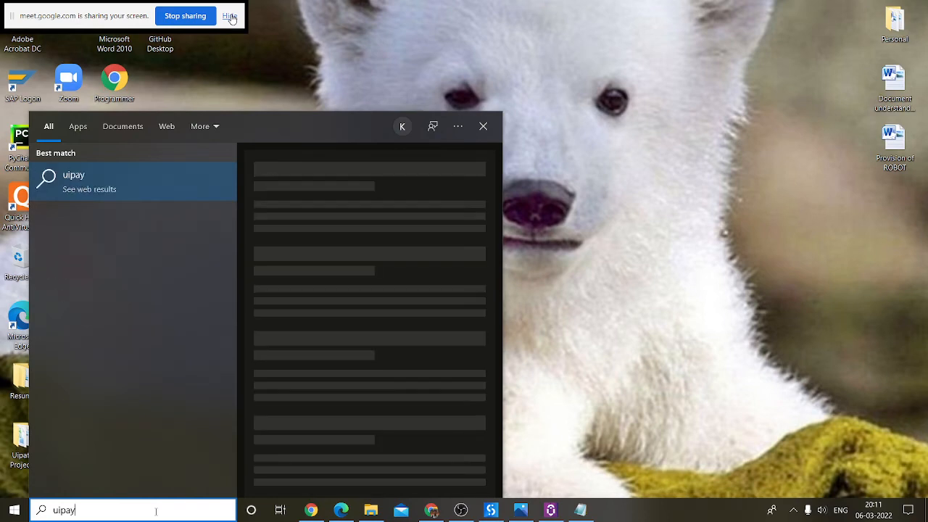
pyautogui.press('BackSpace')
pyautogui.write('th')
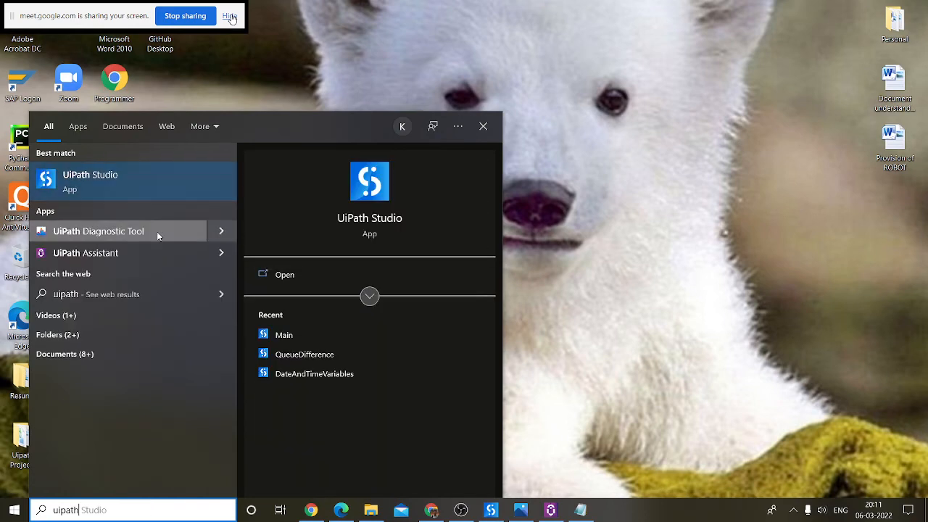
pyautogui.rightClick(168, 173)
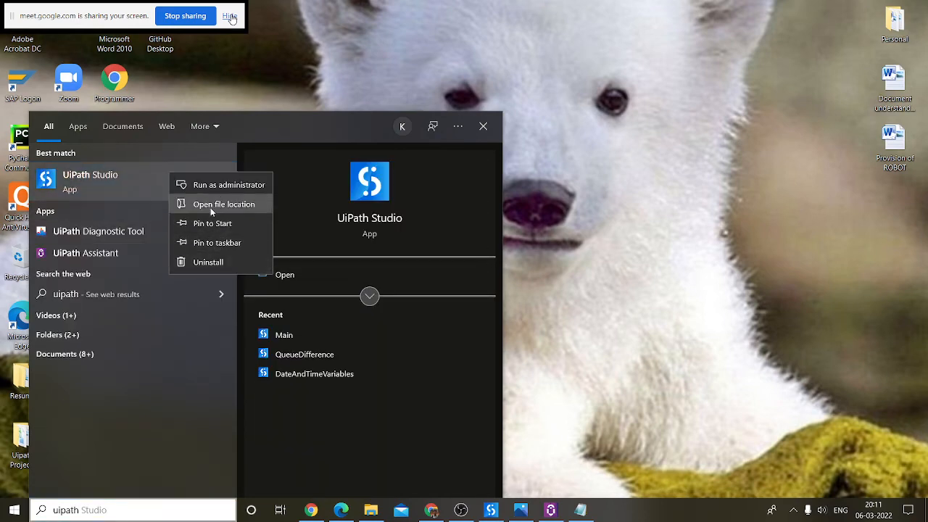
pyautogui.click(235, 203)
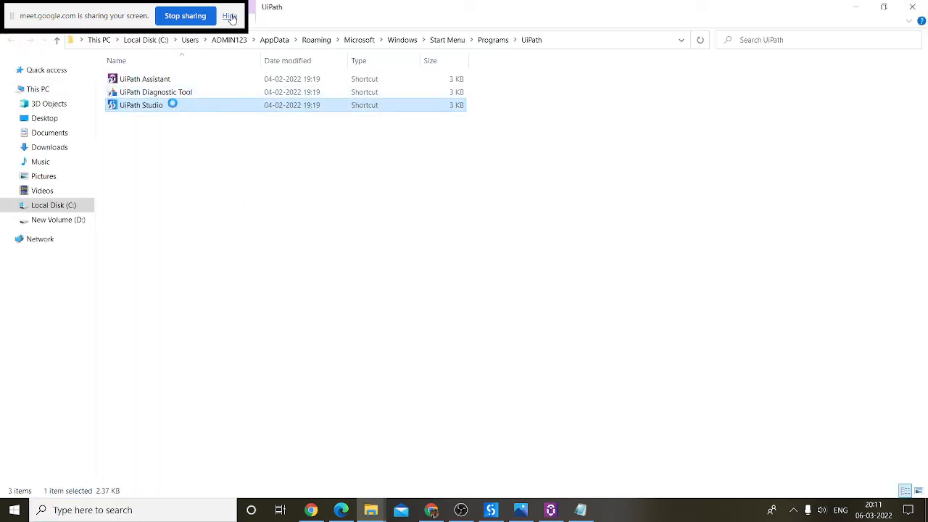
# Step: Jump to UiPath Studio's installation folder and step through its files down to UiRobot
pyautogui.rightClick(173, 104)
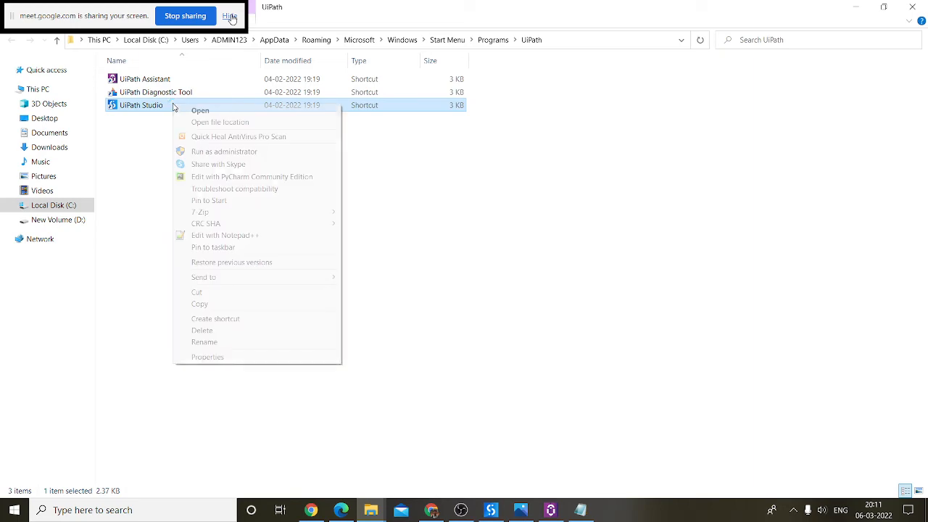
pyautogui.click(220, 123)
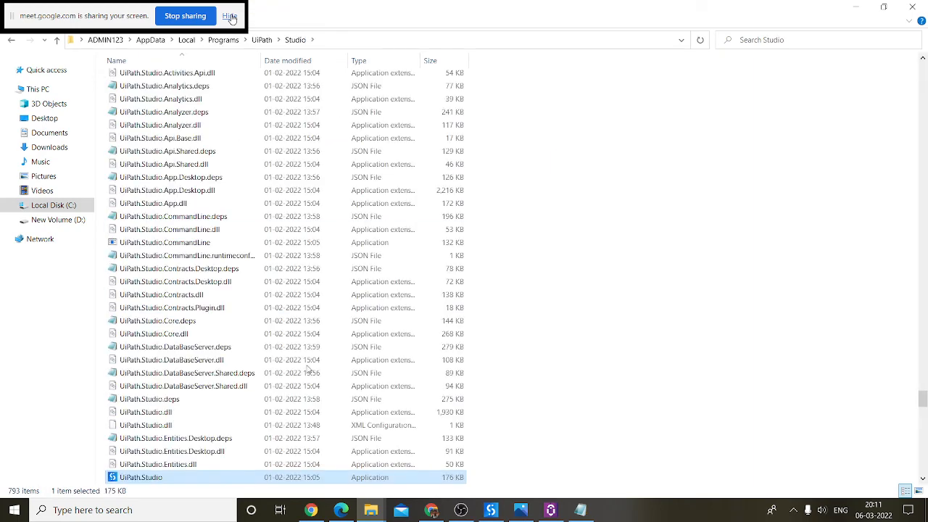
pyautogui.scroll(6, 191, 323)
pyautogui.click(151, 219)
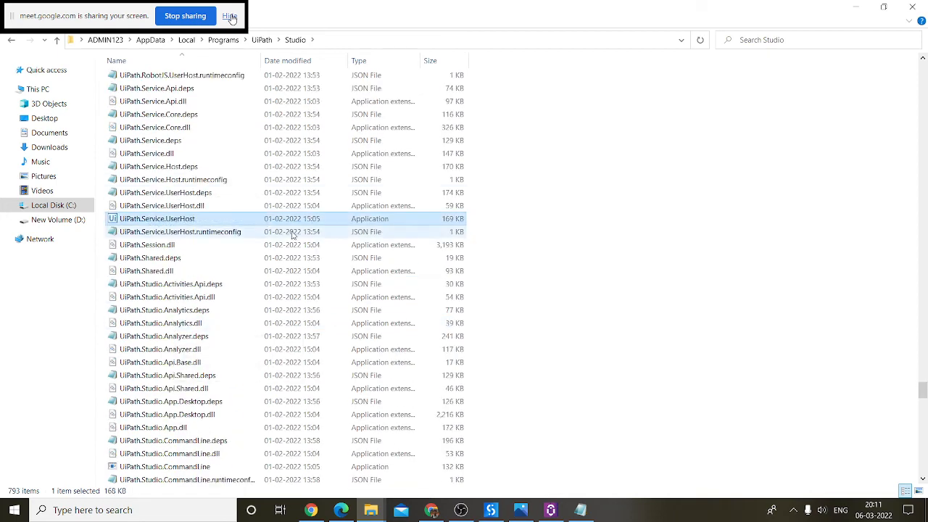
pyautogui.press('Down')
pyautogui.press('Down')
pyautogui.press('Down')
pyautogui.press('Down')
pyautogui.press('Down')
pyautogui.press('Down')
pyautogui.press('Down')
pyautogui.press('Down')
pyautogui.press('Down')
pyautogui.press('Down')
pyautogui.press('Down')
pyautogui.press('Down')
pyautogui.press('Down')
pyautogui.press('Down')
pyautogui.press('Down')
pyautogui.press('Down')
pyautogui.press('Down')
pyautogui.press('Down')
pyautogui.press('Down')
pyautogui.press('Down')
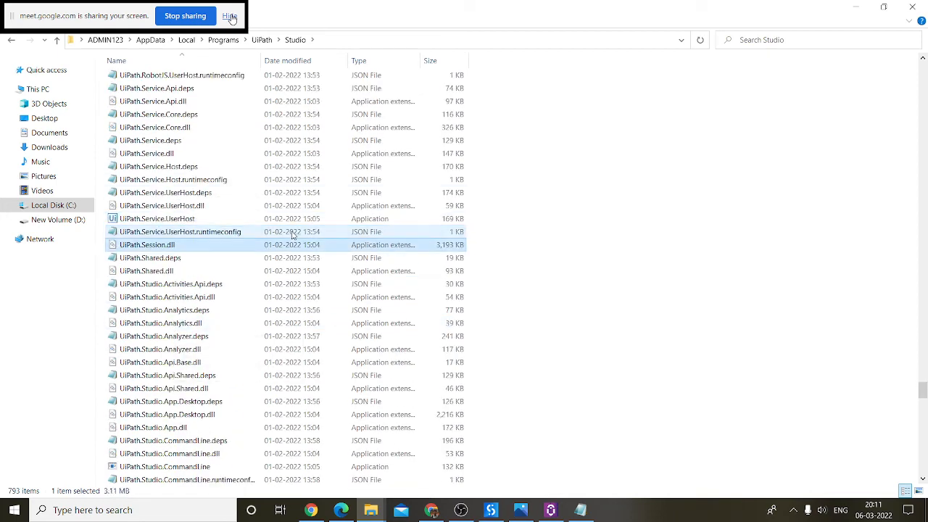
pyautogui.press('Down')
pyautogui.press('Down')
pyautogui.press('Down')
pyautogui.press('Down')
pyautogui.press('Down')
pyautogui.press('Down')
pyautogui.press('Down')
pyautogui.press('Down')
pyautogui.press('Down')
pyautogui.press('Down')
pyautogui.press('Down')
pyautogui.press('Down')
pyautogui.press('Down')
pyautogui.press('Down')
pyautogui.press('Down')
pyautogui.press('Down')
pyautogui.press('Down')
pyautogui.press('Down')
pyautogui.press('Down')
pyautogui.press('Down')
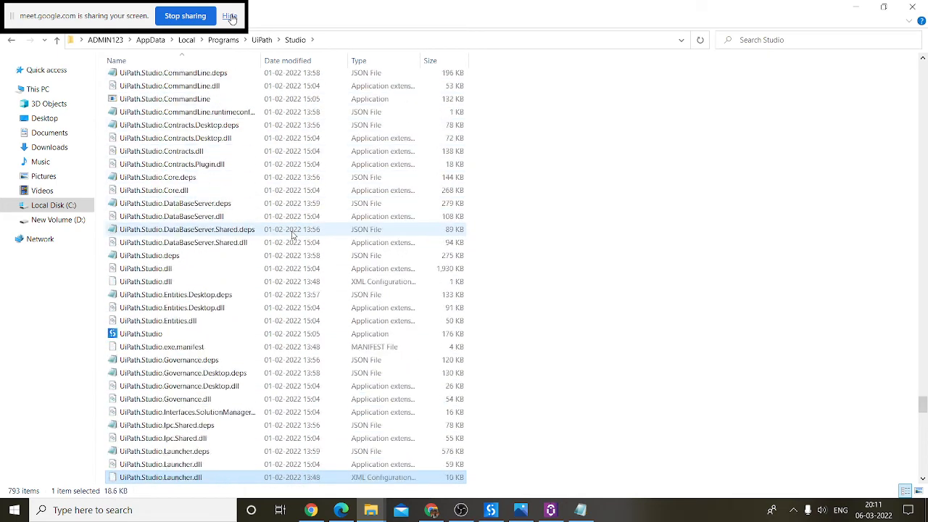
pyautogui.press('Up')
pyautogui.press('Up')
pyautogui.press('Up')
pyautogui.press('Up')
pyautogui.press('Up')
pyautogui.press('Up')
pyautogui.press('Up')
pyautogui.press('Up')
pyautogui.press('Up')
pyautogui.press('Up')
pyautogui.press('Down')
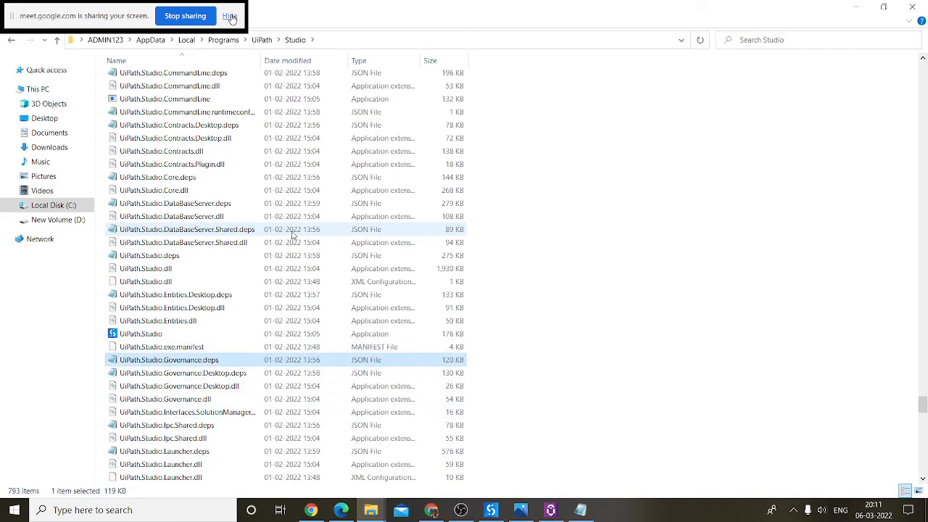
pyautogui.press('Down')
pyautogui.press('Down')
pyautogui.press('Down')
pyautogui.press('Down')
pyautogui.press('Down')
pyautogui.press('Down')
pyautogui.press('Down')
pyautogui.press('Down')
pyautogui.press('Down')
pyautogui.press('Down')
pyautogui.press('Down')
pyautogui.press('Down')
pyautogui.press('Down')
pyautogui.press('Down')
pyautogui.press('Down')
pyautogui.press('Down')
pyautogui.press('Down')
pyautogui.press('Down')
pyautogui.press('Down')
pyautogui.press('Down')
pyautogui.press('Down')
pyautogui.press('Down')
pyautogui.press('Down')
pyautogui.press('Down')
pyautogui.press('Down')
pyautogui.press('Down')
pyautogui.press('Down')
pyautogui.press('Down')
pyautogui.press('Down')
pyautogui.press('Down')
pyautogui.press('Down')
pyautogui.press('Down')
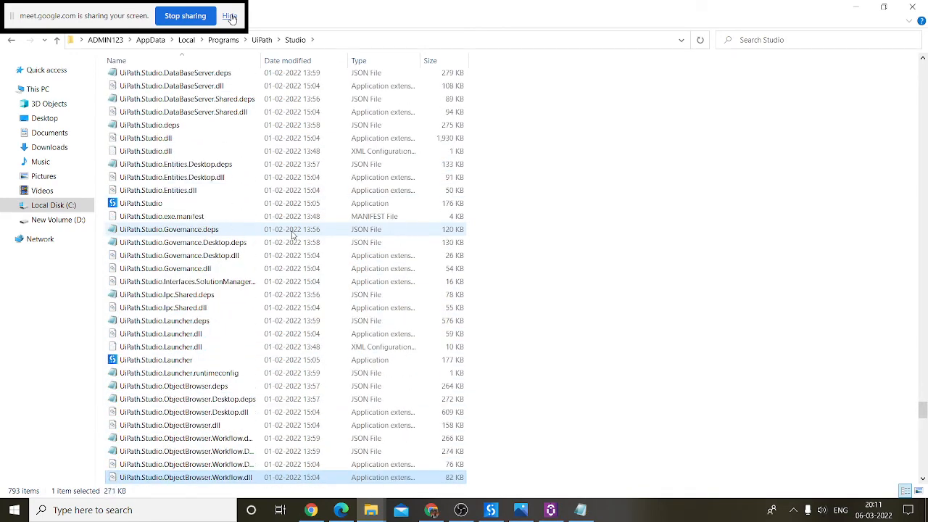
pyautogui.press('Down')
pyautogui.press('Down')
pyautogui.press('Down')
pyautogui.press('Down')
pyautogui.press('Down')
pyautogui.press('Down')
pyautogui.press('Down')
pyautogui.press('Down')
pyautogui.press('Down')
pyautogui.press('Down')
pyautogui.press('Down')
pyautogui.press('Down')
pyautogui.press('Down')
pyautogui.press('Down')
pyautogui.press('Down')
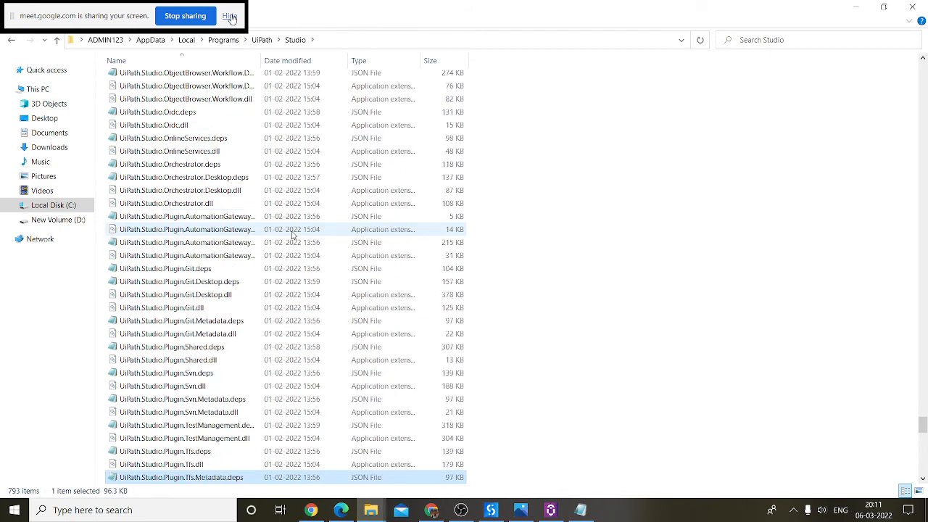
pyautogui.press('Up')
pyautogui.press('Up')
pyautogui.press('Up')
pyautogui.press('Up')
pyautogui.press('Down')
pyautogui.press('Down')
pyautogui.press('Down')
pyautogui.press('Down')
pyautogui.press('Down')
pyautogui.press('Down')
pyautogui.press('Down')
pyautogui.press('Down')
pyautogui.press('Down')
pyautogui.press('Down')
pyautogui.press('Down')
pyautogui.press('Down')
pyautogui.press('Down')
pyautogui.press('Down')
pyautogui.press('Down')
pyautogui.press('Down')
pyautogui.press('Down')
pyautogui.press('Down')
pyautogui.press('Down')
pyautogui.press('Down')
pyautogui.press('Down')
pyautogui.press('Down')
pyautogui.press('Down')
pyautogui.press('Down')
pyautogui.press('Down')
pyautogui.press('Down')
pyautogui.press('Down')
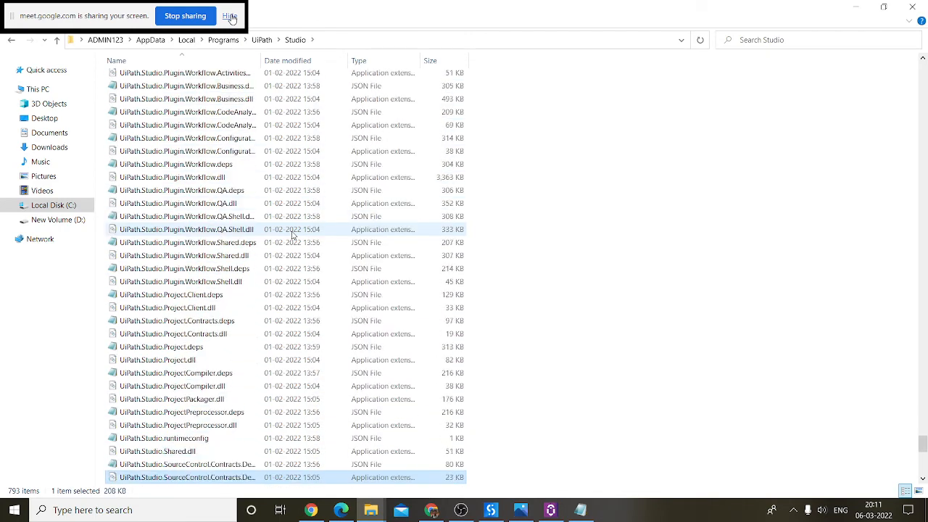
pyautogui.press('Down')
pyautogui.press('Down')
pyautogui.press('Down')
pyautogui.press('Down')
pyautogui.press('Down')
pyautogui.press('Down')
pyautogui.press('Down')
pyautogui.press('Down')
pyautogui.press('Down')
pyautogui.press('Down')
pyautogui.press('Down')
pyautogui.press('Down')
pyautogui.press('Down')
pyautogui.press('Down')
pyautogui.press('Down')
pyautogui.press('Down')
pyautogui.press('Down')
pyautogui.press('Down')
pyautogui.press('Down')
pyautogui.press('Down')
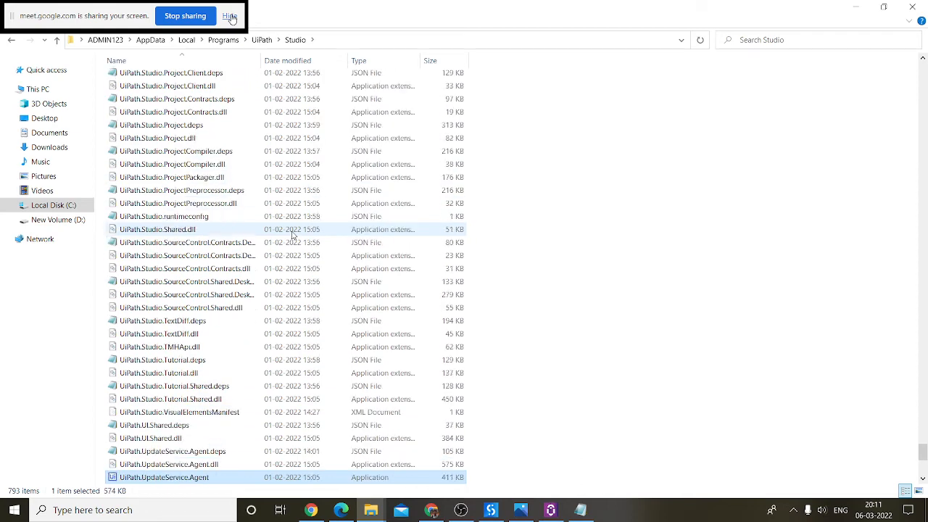
pyautogui.press('Up')
pyautogui.press('Up')
pyautogui.press('Up')
pyautogui.press('Up')
pyautogui.press('Up')
pyautogui.press('Up')
pyautogui.press('Up')
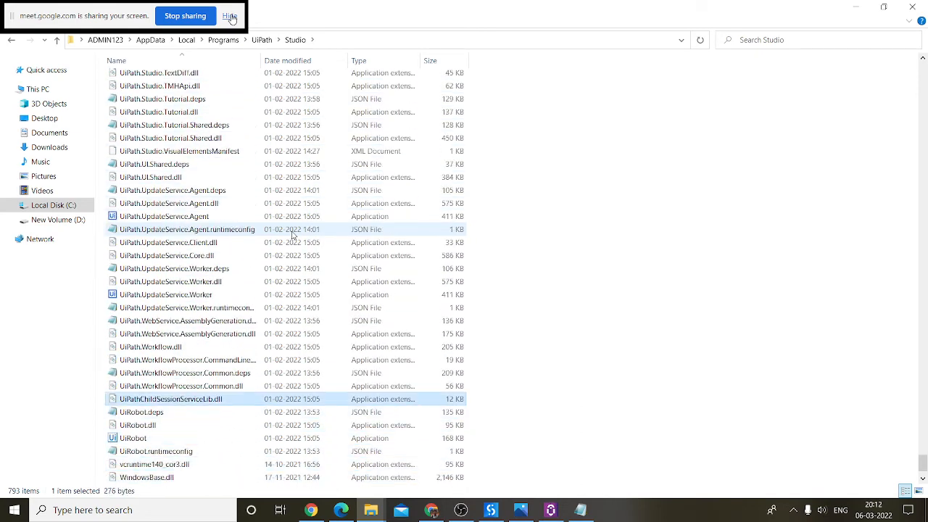
pyautogui.press('Down')
pyautogui.press('Down')
pyautogui.press('Down')
pyautogui.press('Down')
pyautogui.press('Down')
pyautogui.press('Down')
pyautogui.press('Down')
pyautogui.press('Up')
pyautogui.press('Up')
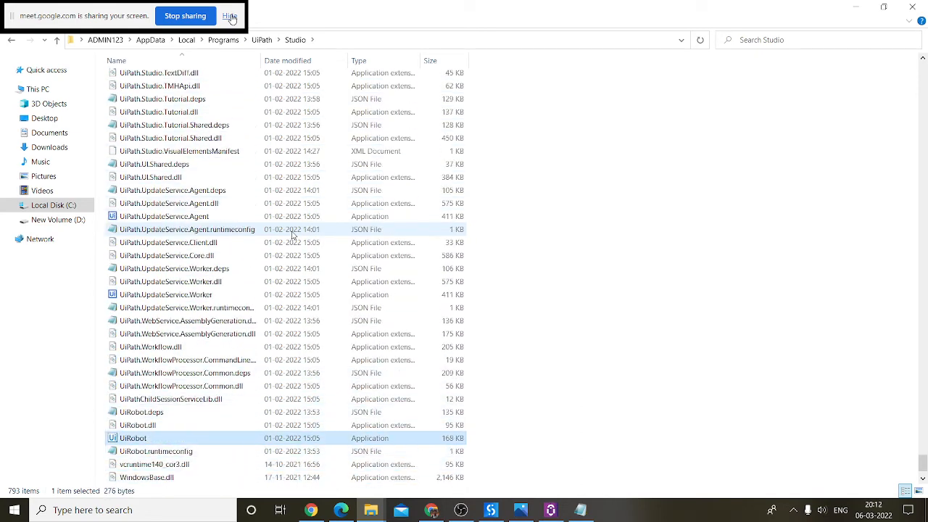
# Step: View UiRobot's properties, then launch UiRobot from the install folder
pyautogui.rightClick(129, 437)
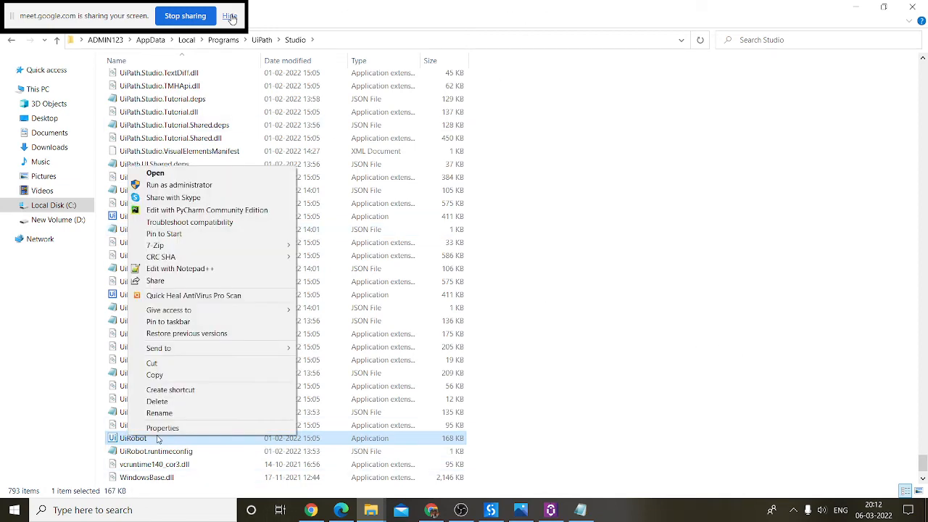
pyautogui.press('Escape')
pyautogui.hotkey('alt', 'Return')
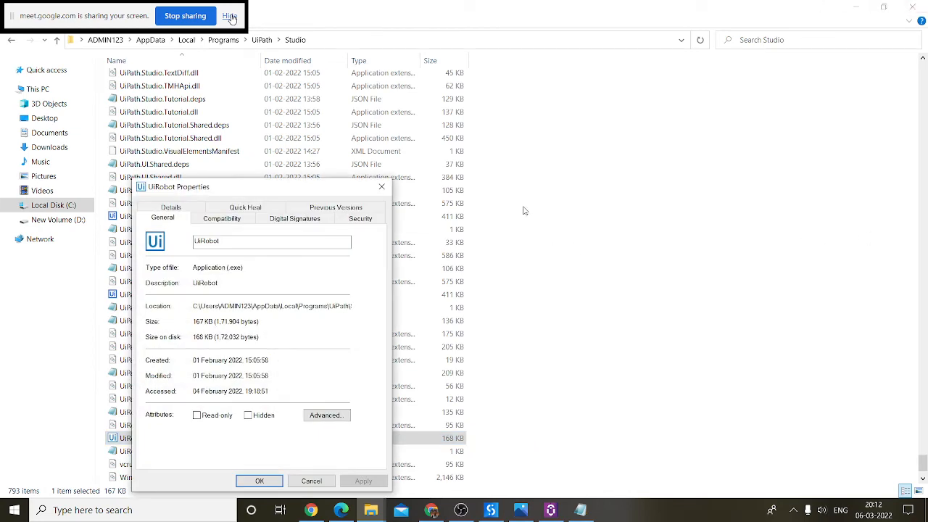
pyautogui.click(381, 186)
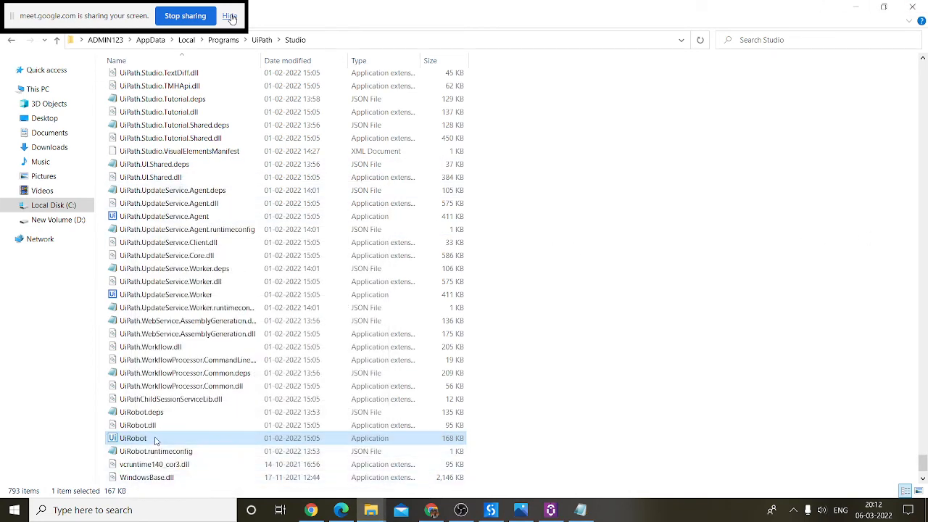
pyautogui.doubleClick(155, 440)
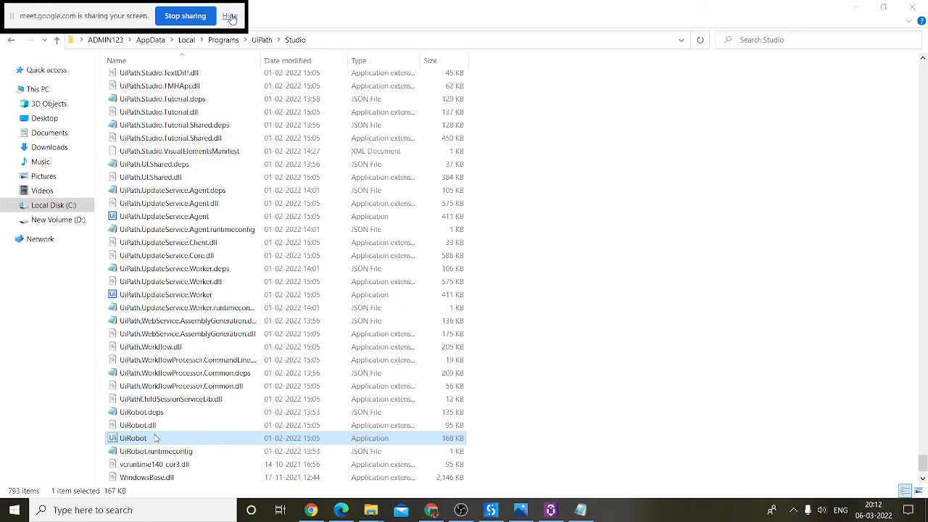
pyautogui.click(579, 510)
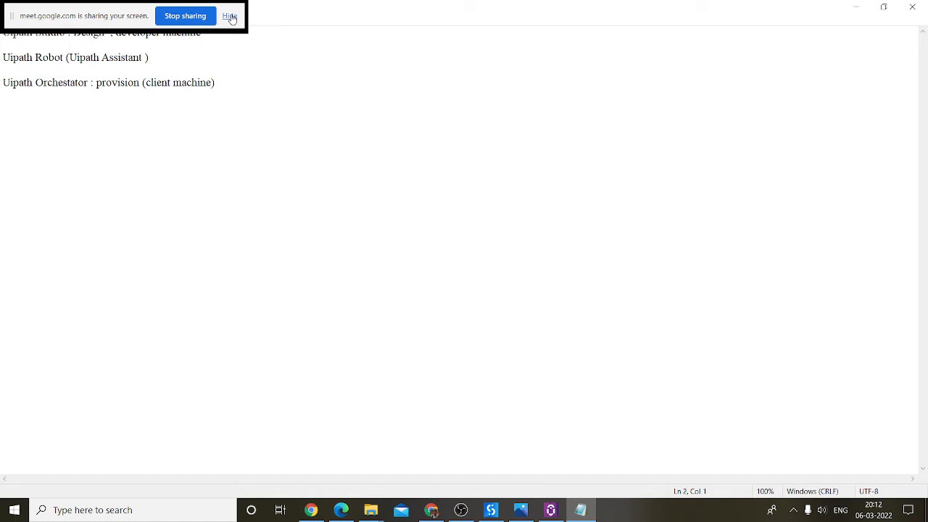
# Step: Highlight the Studio, Robot and Orchestrator lines in turn while explaining each component
pyautogui.moveTo(4, 34)
pyautogui.mouseDown()
pyautogui.moveTo(197, 35)
pyautogui.moveTo(2, 36)
pyautogui.mouseUp()
pyautogui.moveTo(165, 58); pyautogui.dragTo(17, 58)
pyautogui.click(32, 57)
pyautogui.moveTo(200, 58); pyautogui.dragTo(2, 58)
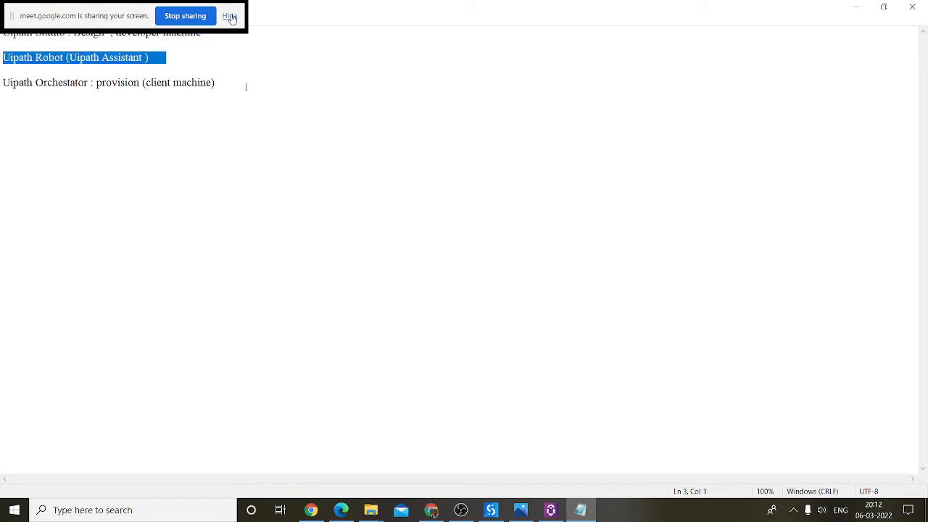
pyautogui.moveTo(246, 86); pyautogui.dragTo(2, 82)
pyautogui.tripleClick(145, 61)
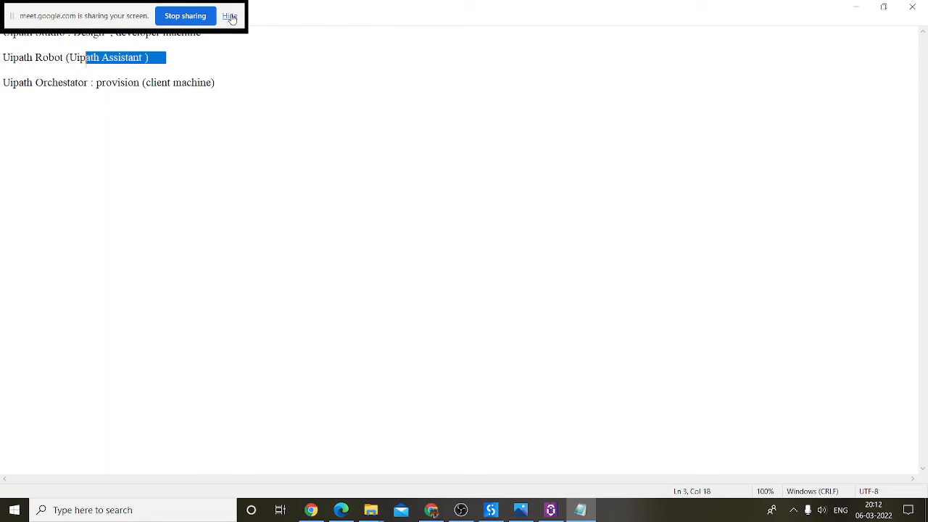
pyautogui.moveTo(32, 34); pyautogui.dragTo(147, 35)
pyautogui.moveTo(2, 82); pyautogui.dragTo(346, 89)
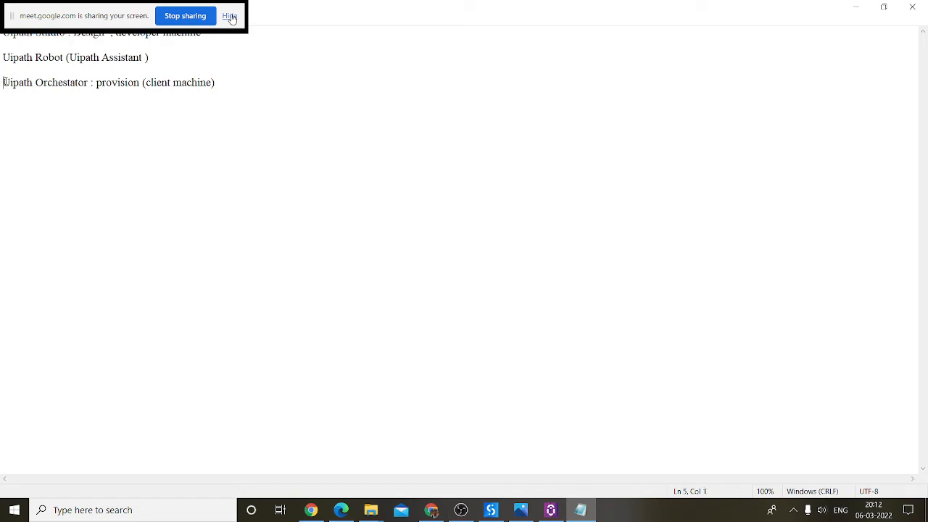
pyautogui.click(345, 89)
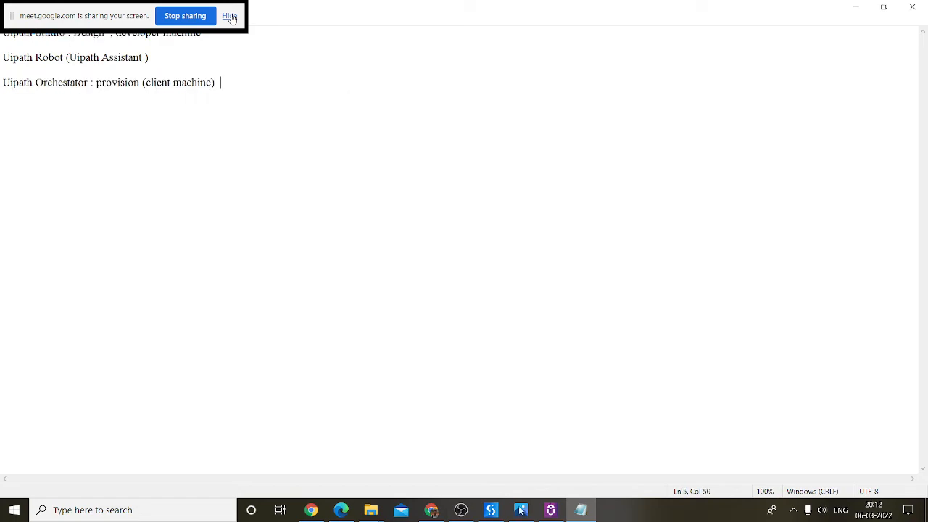
pyautogui.click(430, 510)
# Step: Visit Orchestrator's tenant Robots view and Default folder home, then open the Machines list of 7 machines
pyautogui.click(270, 9)
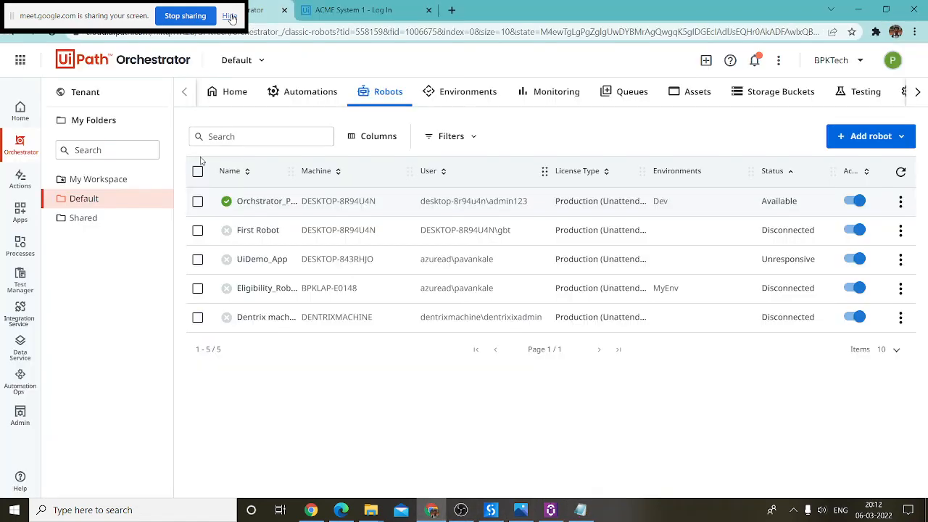
pyautogui.click(150, 103)
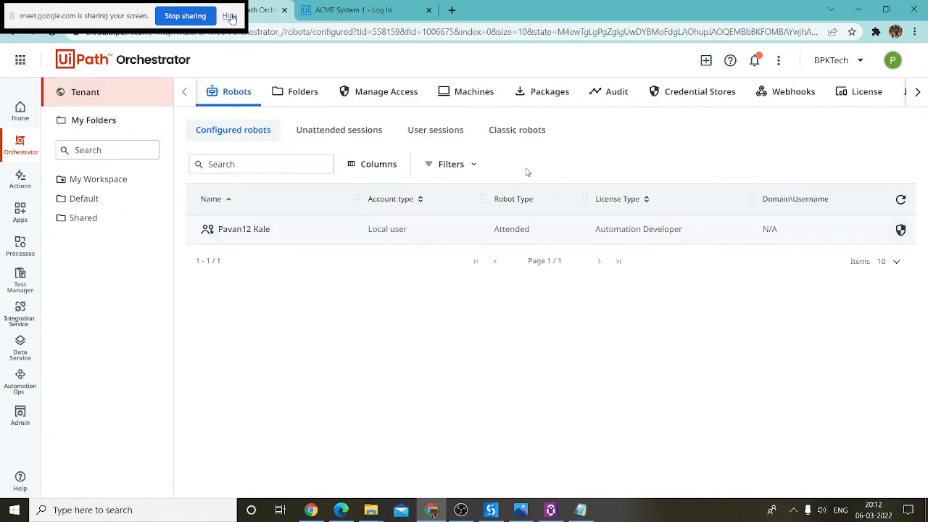
pyautogui.click(83, 201)
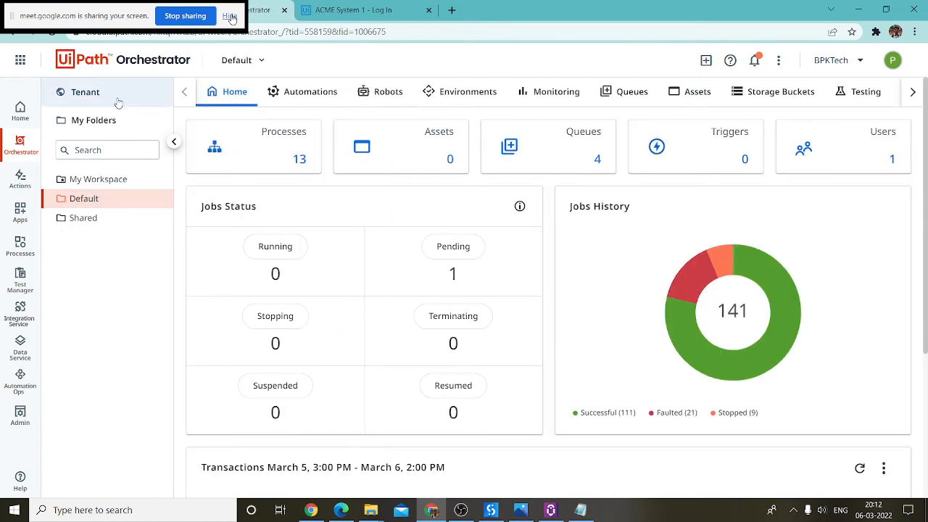
pyautogui.click(116, 94)
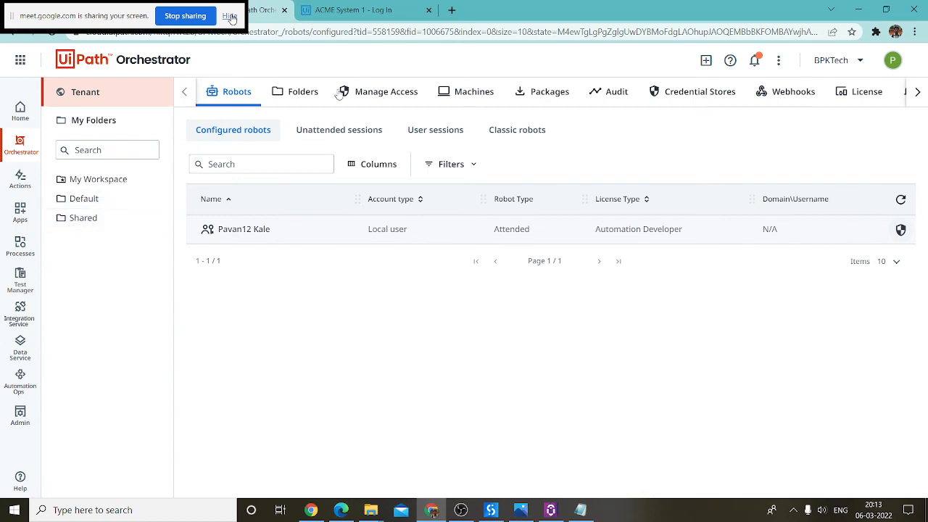
pyautogui.click(468, 92)
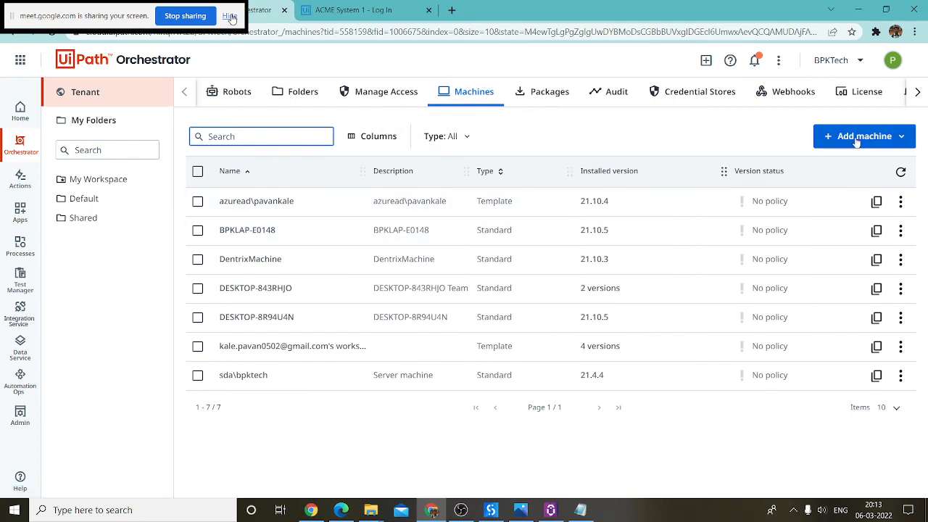
pyautogui.click(794, 509)
# Step: Open a blank Standard machine creation form, then bring UiPath Assistant to the front
pyautogui.click(687, 473)
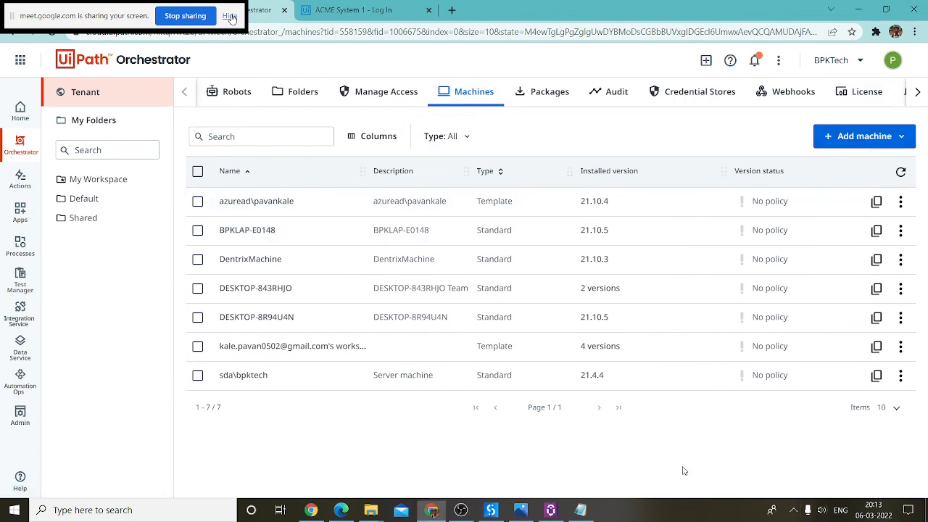
pyautogui.click(873, 141)
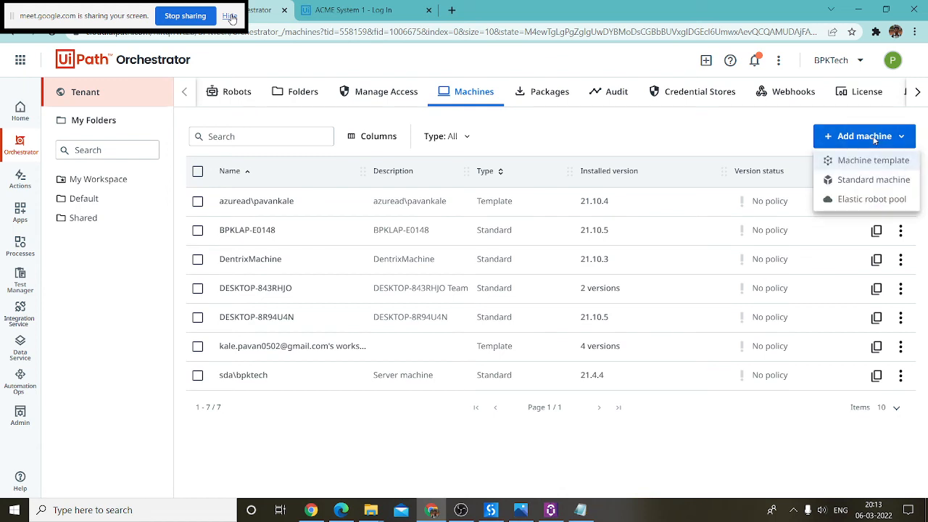
pyautogui.click(884, 186)
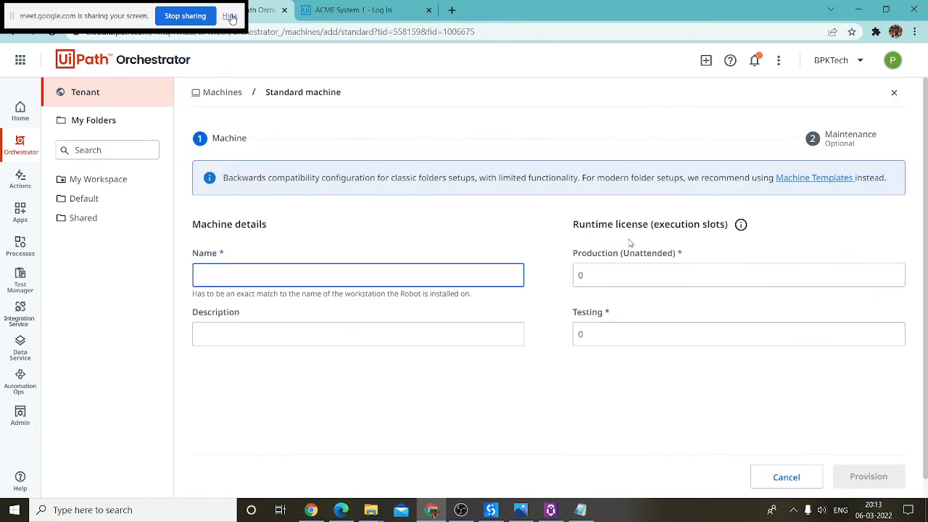
pyautogui.scroll(-1, 381, 293)
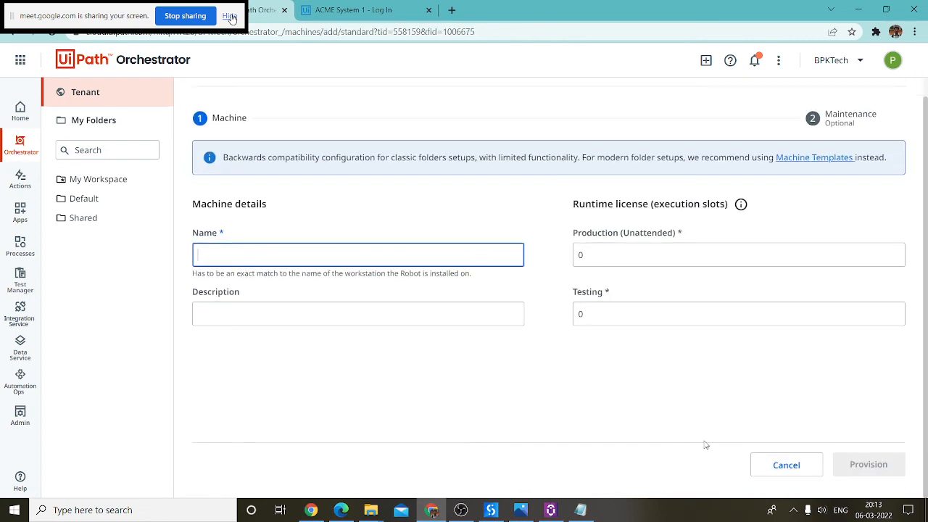
pyautogui.click(550, 510)
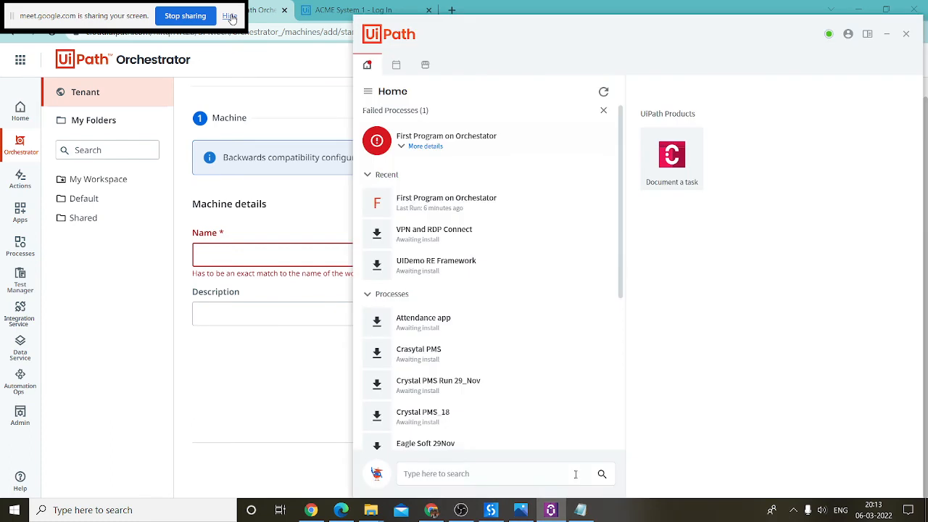
# Step: Check machine name DESKTOP-8R94U4N in Assistant's Orchestrator Settings, then return to Orchestrator
pyautogui.click(847, 34)
pyautogui.click(867, 54)
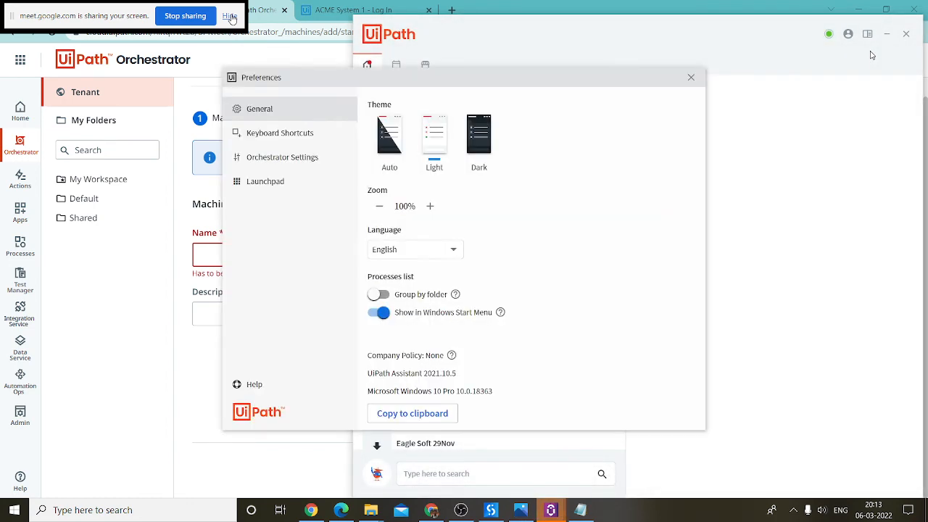
pyautogui.click(301, 170)
pyautogui.moveTo(451, 196); pyautogui.dragTo(357, 205)
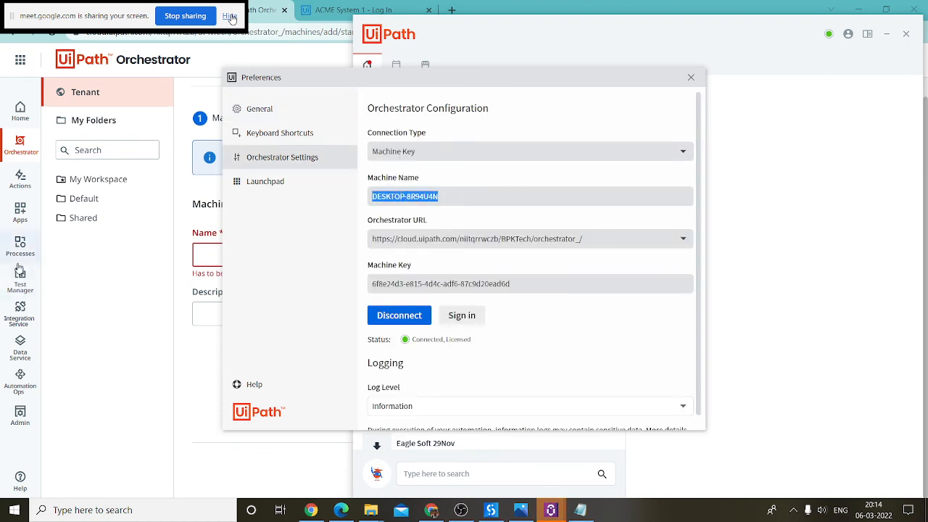
pyautogui.click(110, 300)
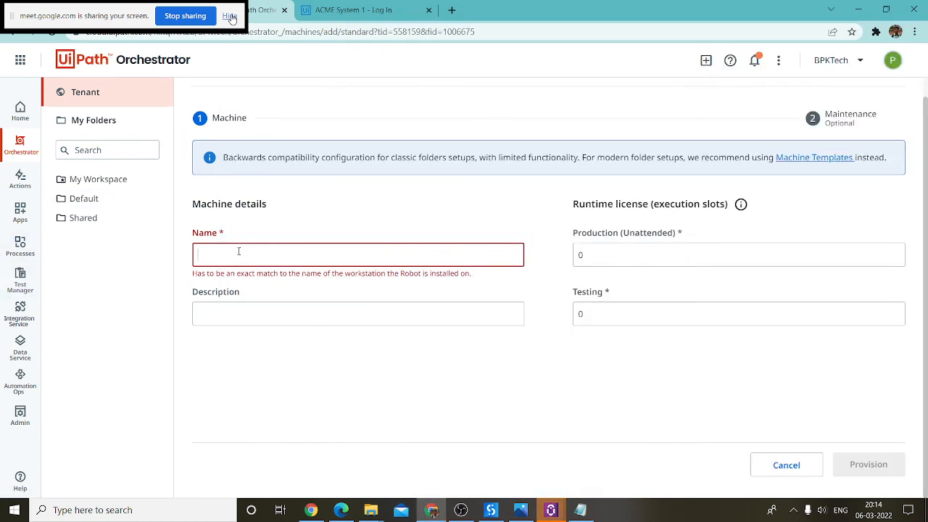
# Step: Discard the new machine form and open DESKTOP-8R94U4N's edit page to view its client ID
pyautogui.click(265, 312)
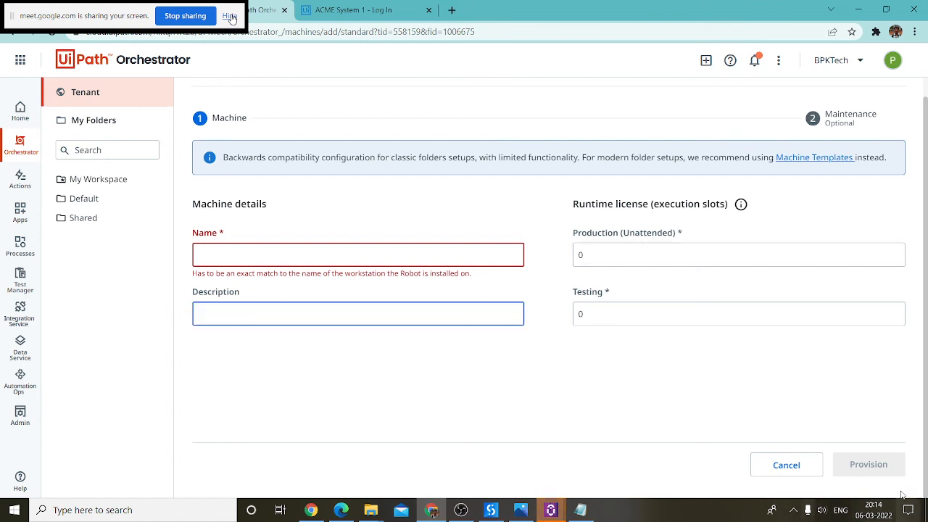
pyautogui.click(797, 467)
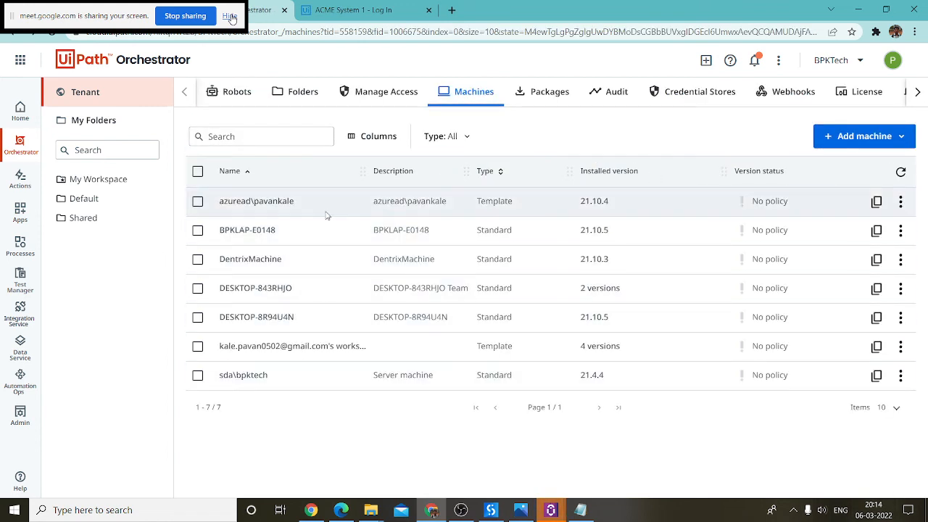
pyautogui.tripleClick(289, 316)
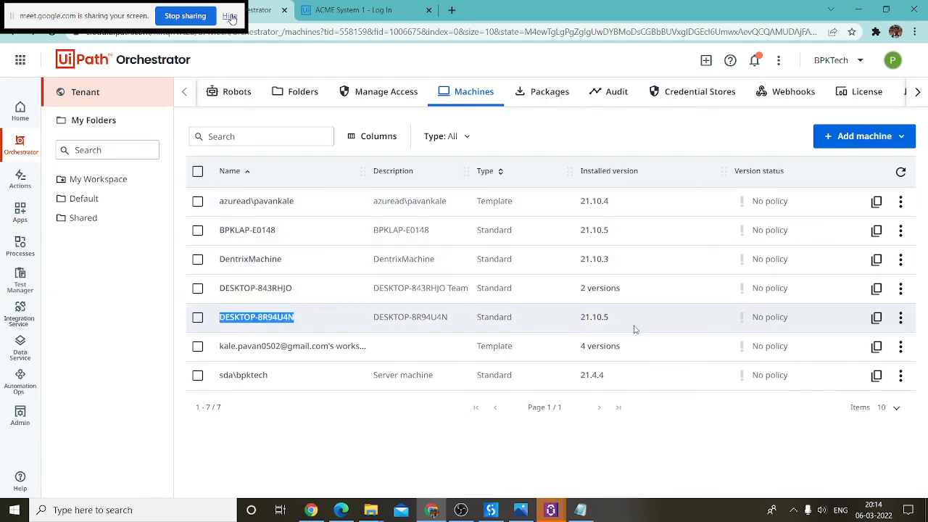
pyautogui.click(900, 317)
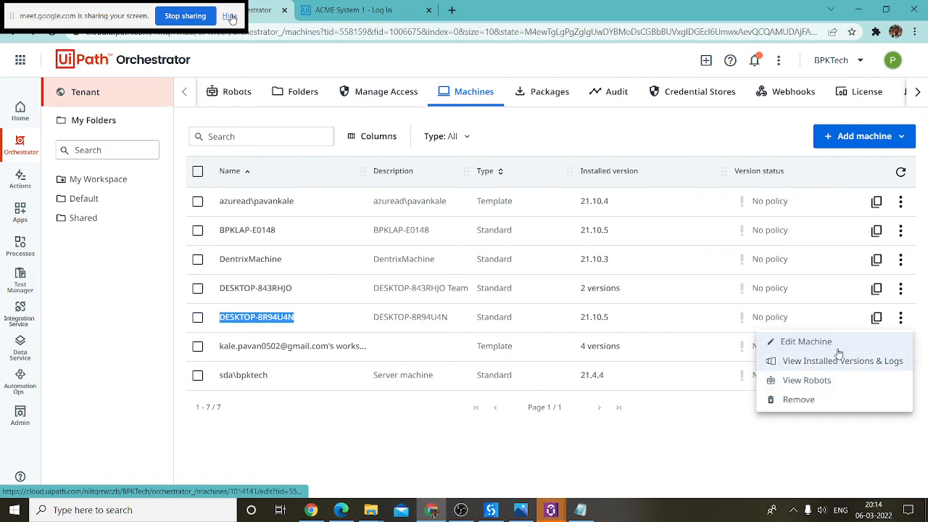
pyautogui.click(806, 341)
pyautogui.scroll(-4, 654, 145)
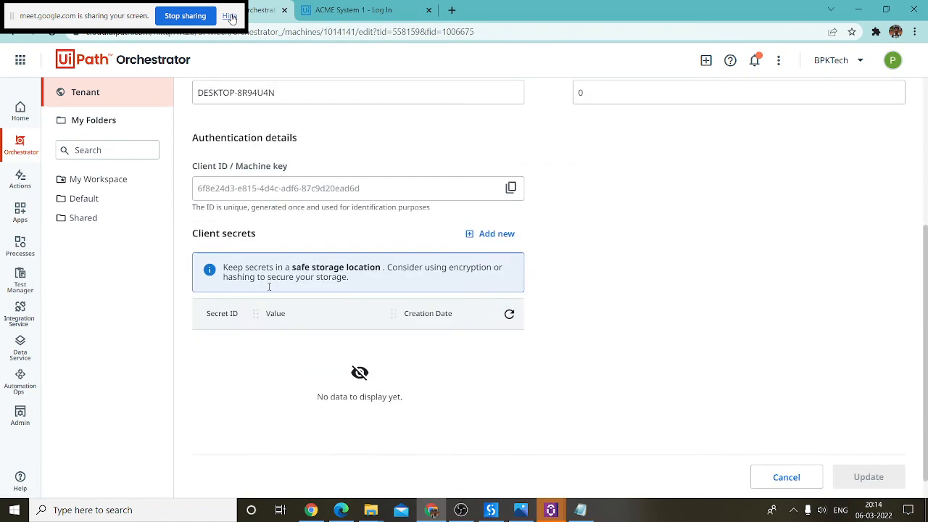
pyautogui.moveTo(414, 192); pyautogui.dragTo(194, 189)
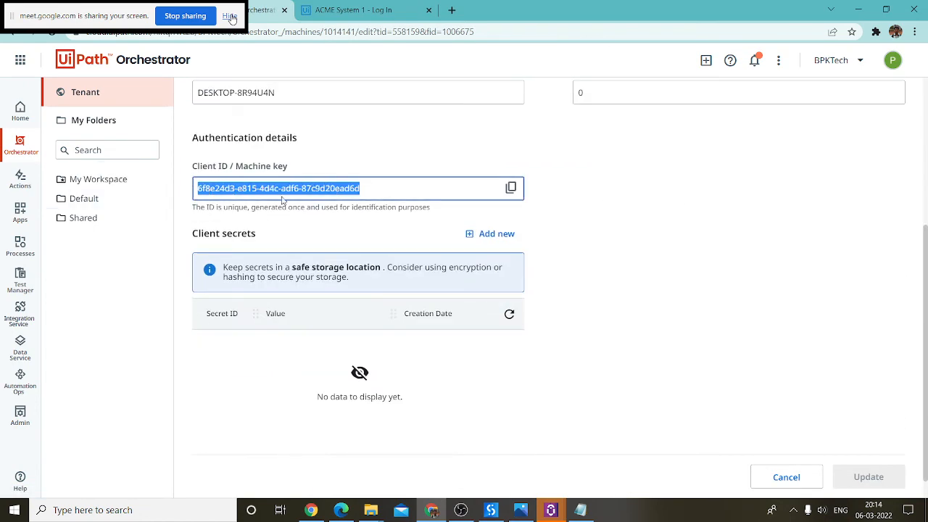
pyautogui.click(340, 188)
pyautogui.moveTo(201, 181); pyautogui.dragTo(163, 180)
pyautogui.moveTo(377, 188); pyautogui.dragTo(179, 192)
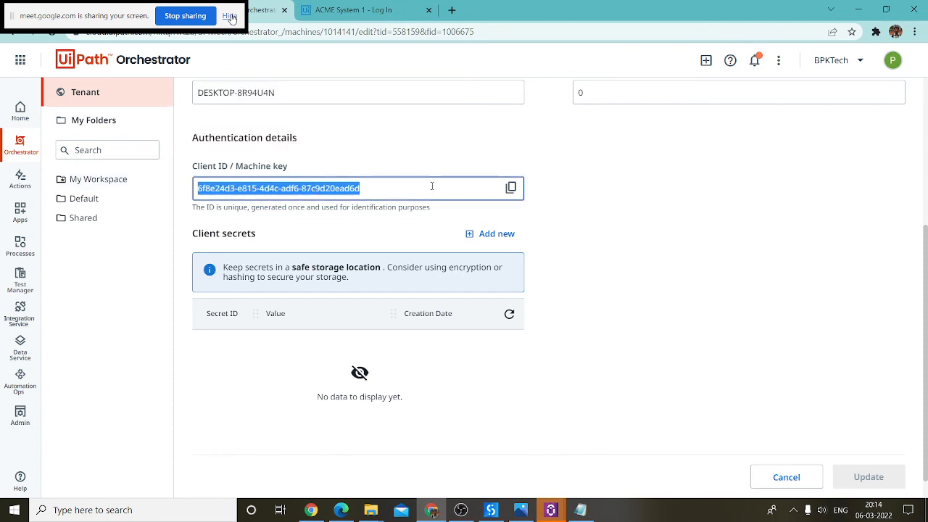
# Step: Compare the machine key and Orchestrator URL in Assistant Preferences with the Orchestrator page
pyautogui.click(551, 510)
pyautogui.click(607, 466)
pyautogui.moveTo(531, 296); pyautogui.dragTo(361, 289)
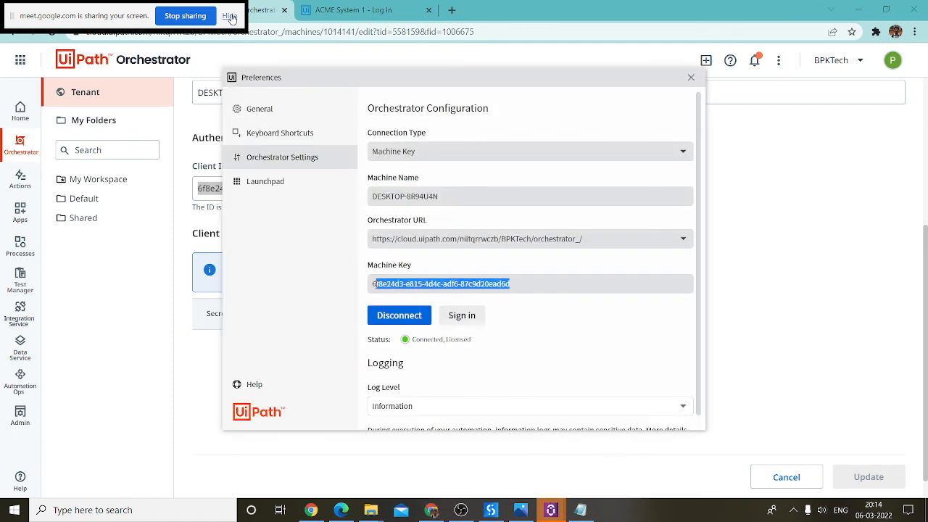
pyautogui.click(303, 275)
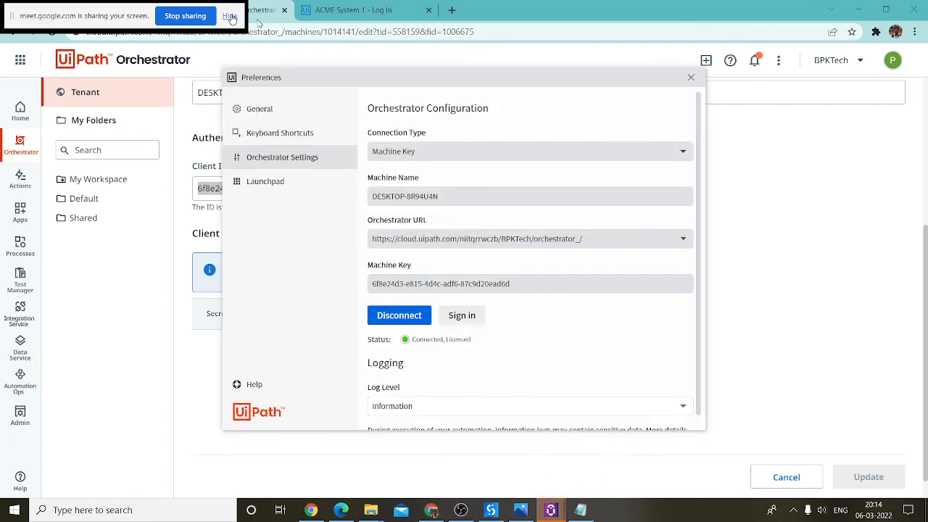
pyautogui.click(304, 31)
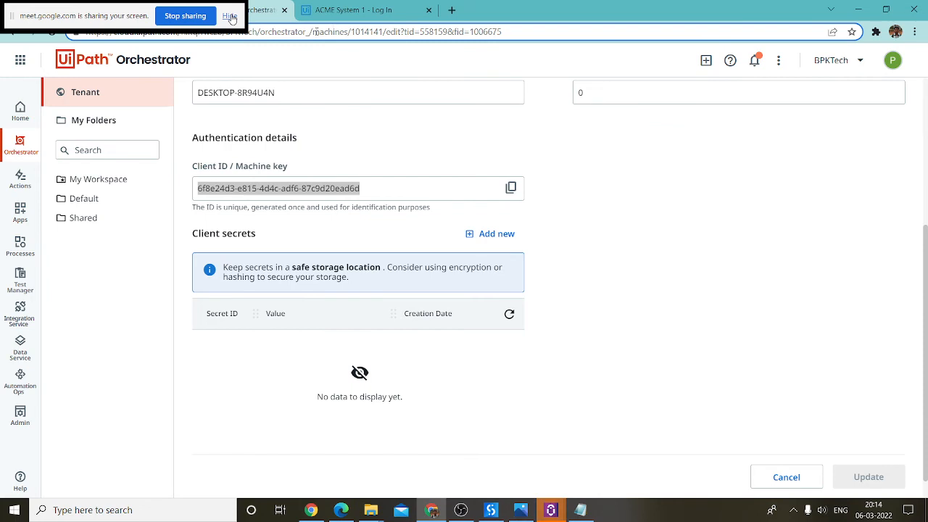
pyautogui.moveTo(298, 35); pyautogui.dragTo(85, 32)
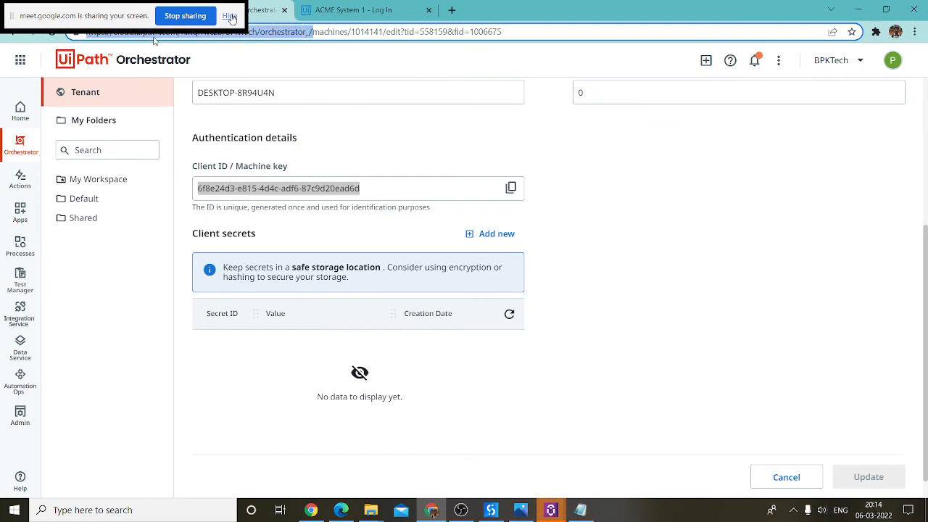
pyautogui.moveTo(556, 513)
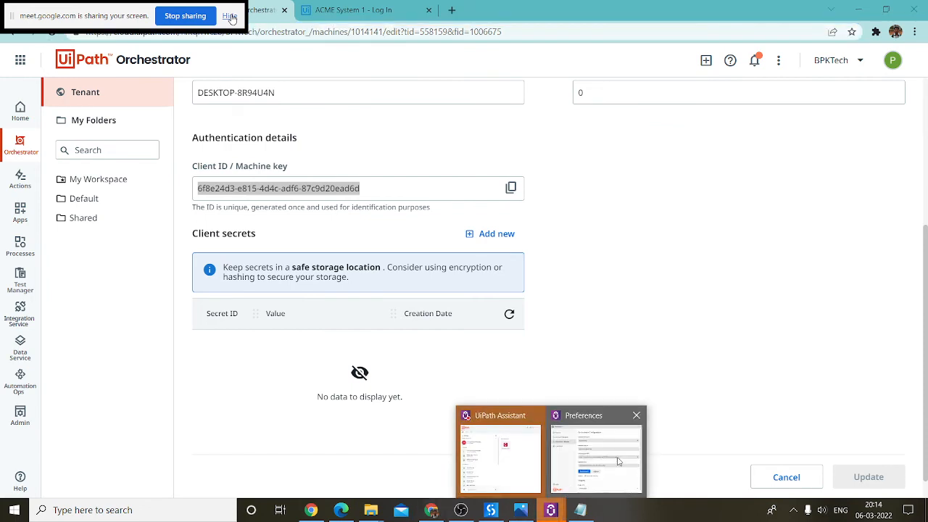
pyautogui.click(598, 395)
pyautogui.moveTo(576, 239); pyautogui.dragTo(393, 238)
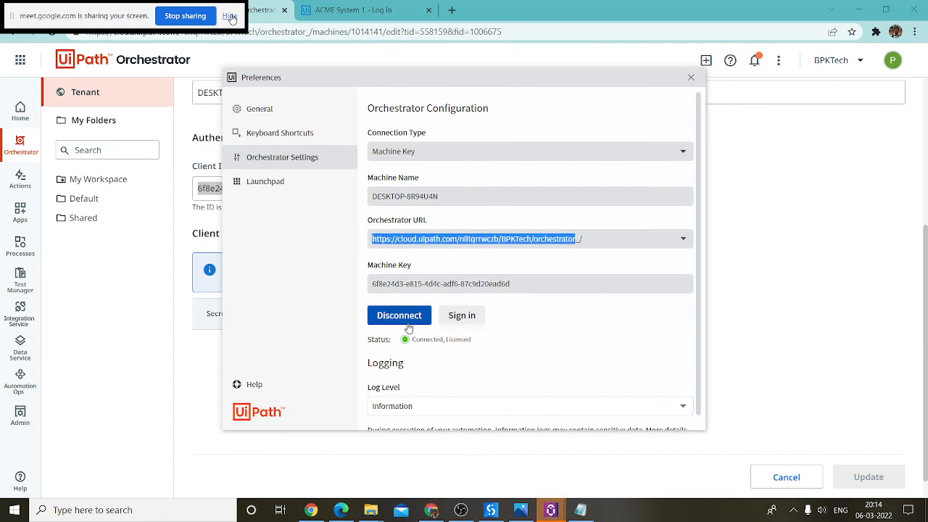
pyautogui.click(150, 387)
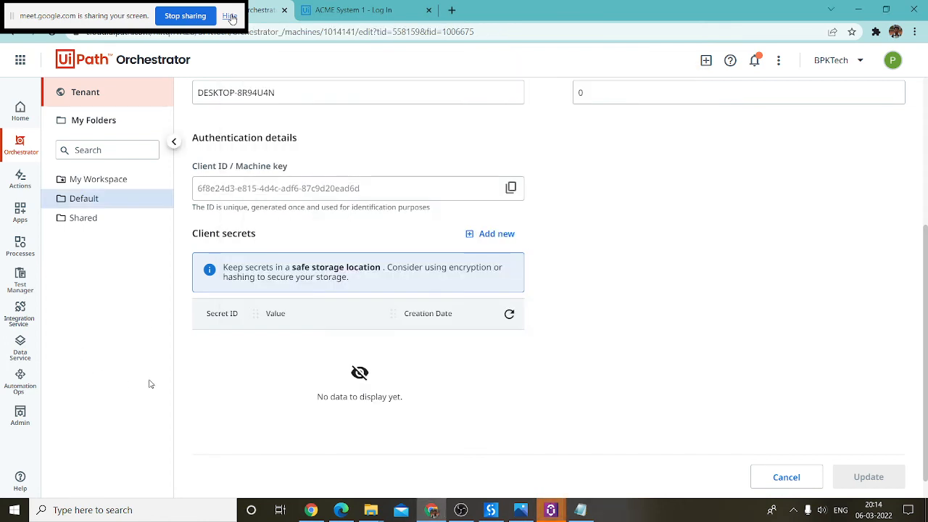
# Step: Go back to tenant level and reopen the Machines list
pyautogui.scroll(3, 398, 203)
pyautogui.click(98, 93)
pyautogui.click(459, 87)
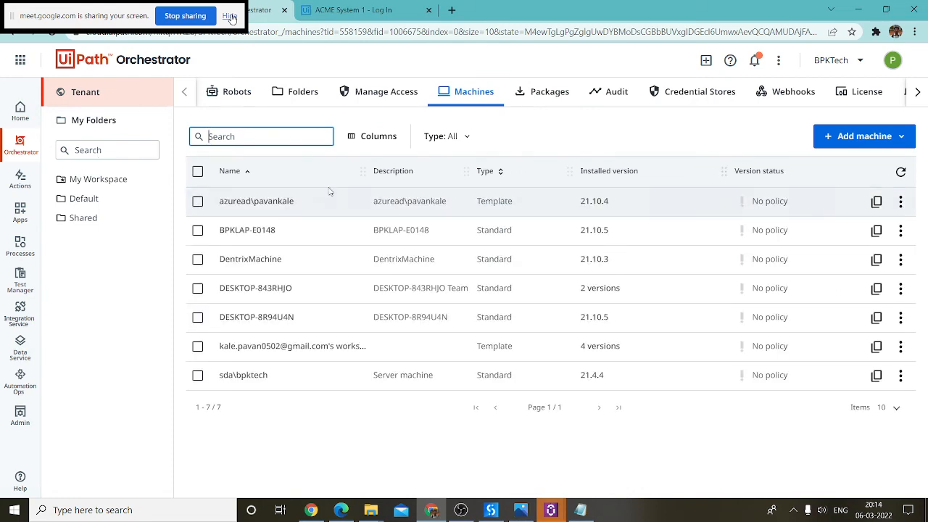
# Step: In the Default folder's Robots tab, open the first available robot for editing
pyautogui.click(94, 199)
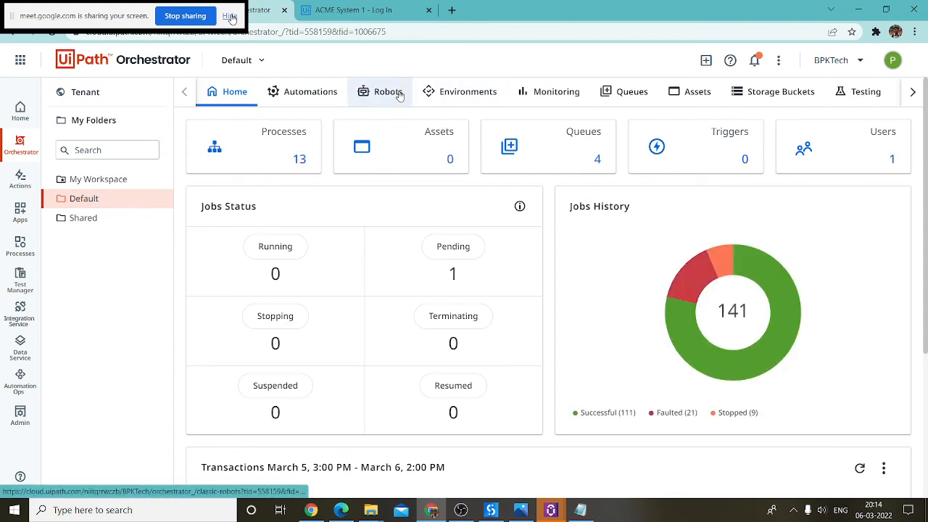
pyautogui.click(397, 95)
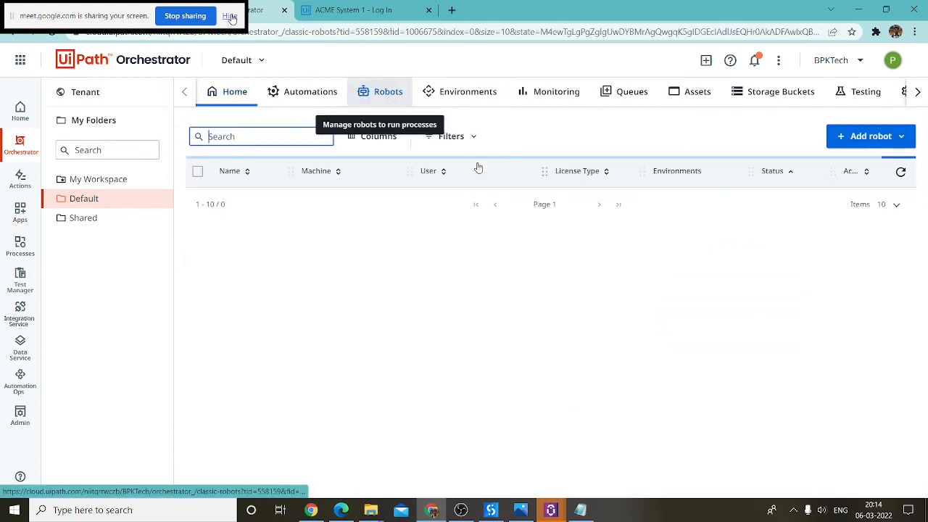
pyautogui.click(873, 137)
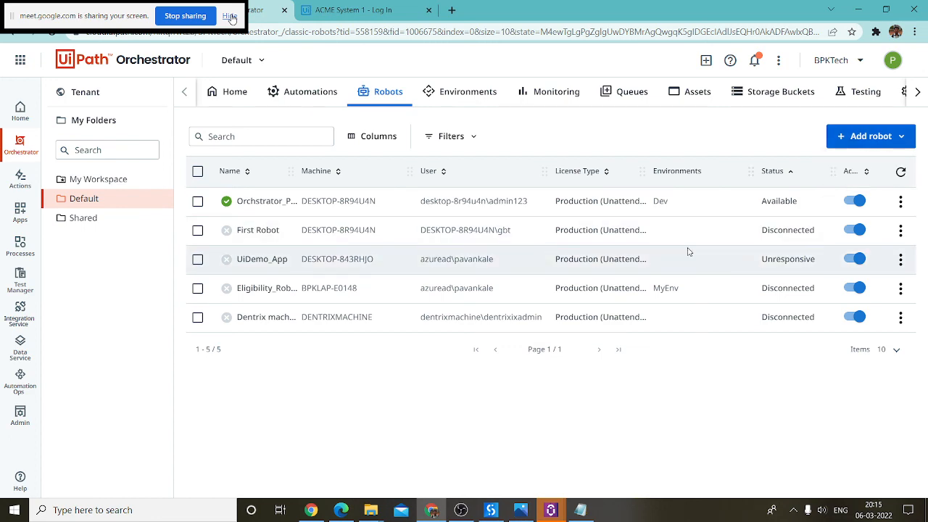
pyautogui.click(900, 203)
pyautogui.click(877, 227)
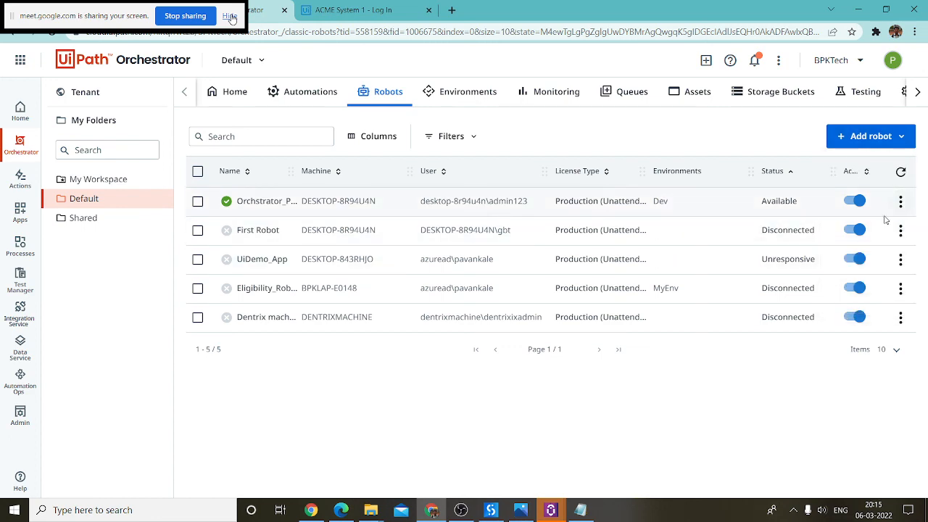
pyautogui.scroll(-2, 378, 267)
# Step: Run whoami in Command Prompt to compare the Windows user with the robot's Domain\Username
pyautogui.scroll(-1, 378, 267)
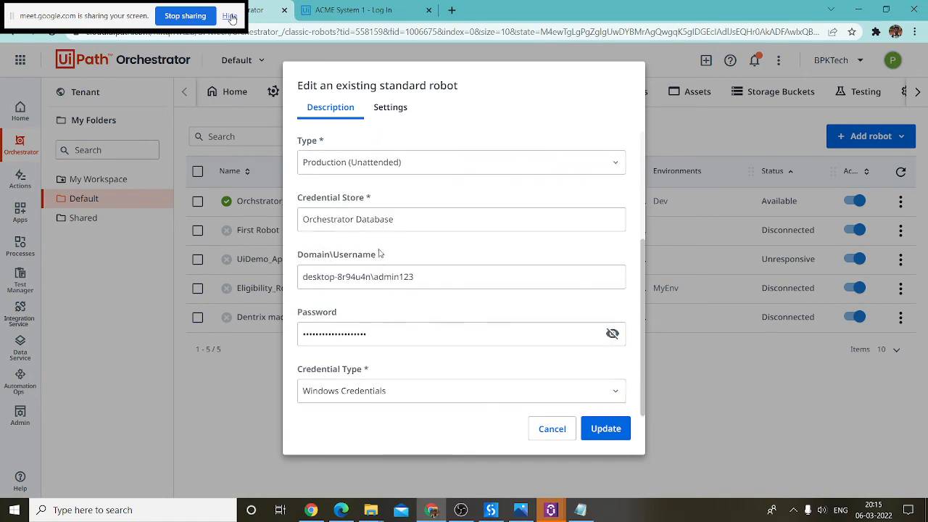
pyautogui.moveTo(434, 276); pyautogui.dragTo(293, 288)
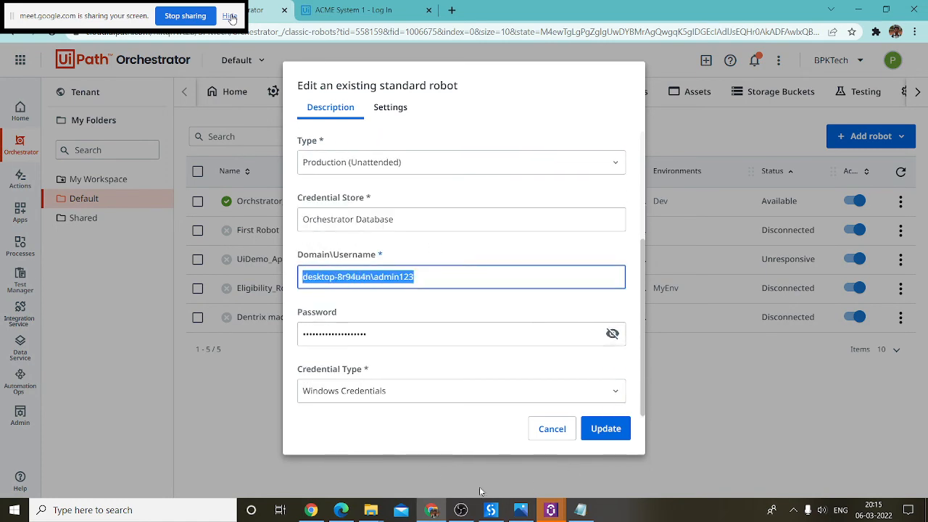
pyautogui.click(188, 511)
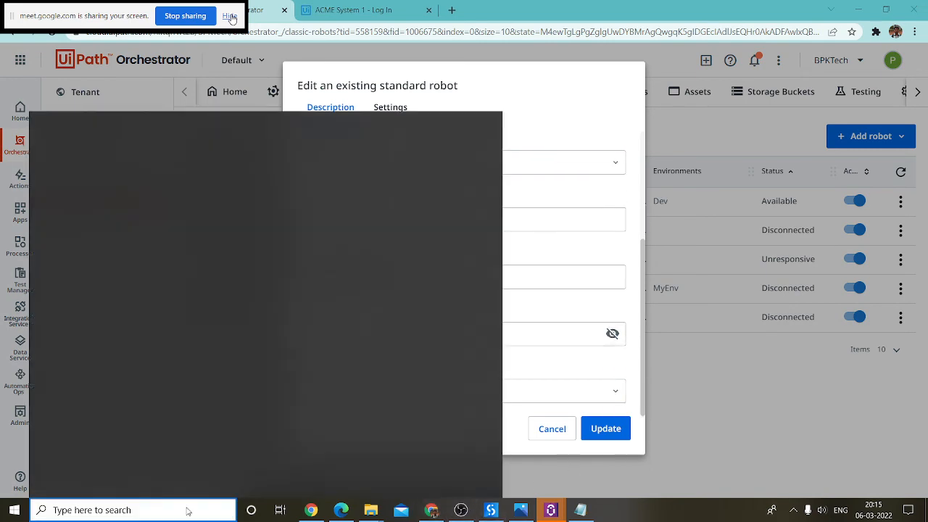
pyautogui.write('cm')
pyautogui.press('BackSpace')
pyautogui.press('BackSpace')
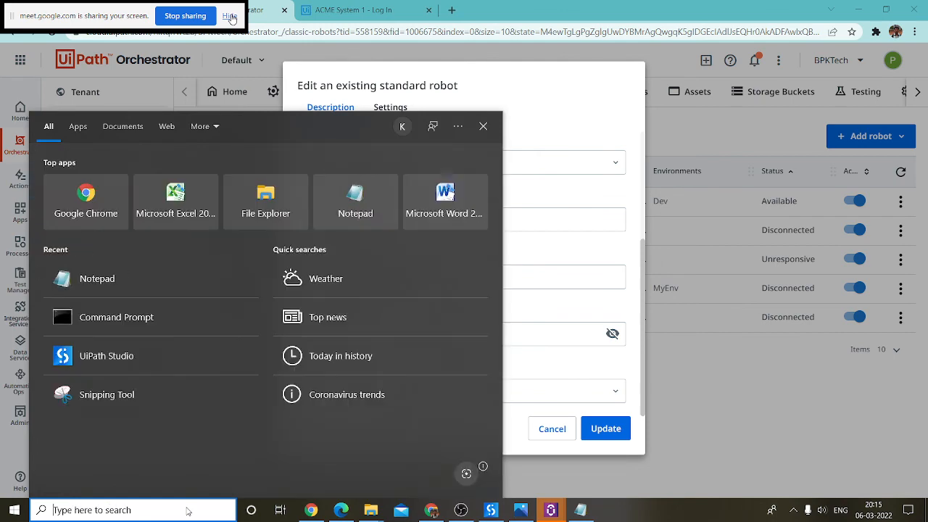
pyautogui.write('cmd')
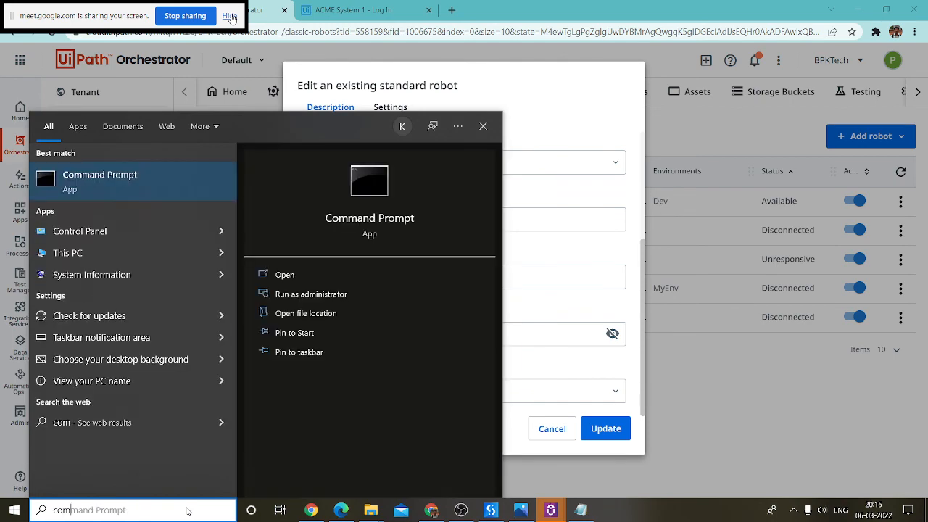
pyautogui.press('Return')
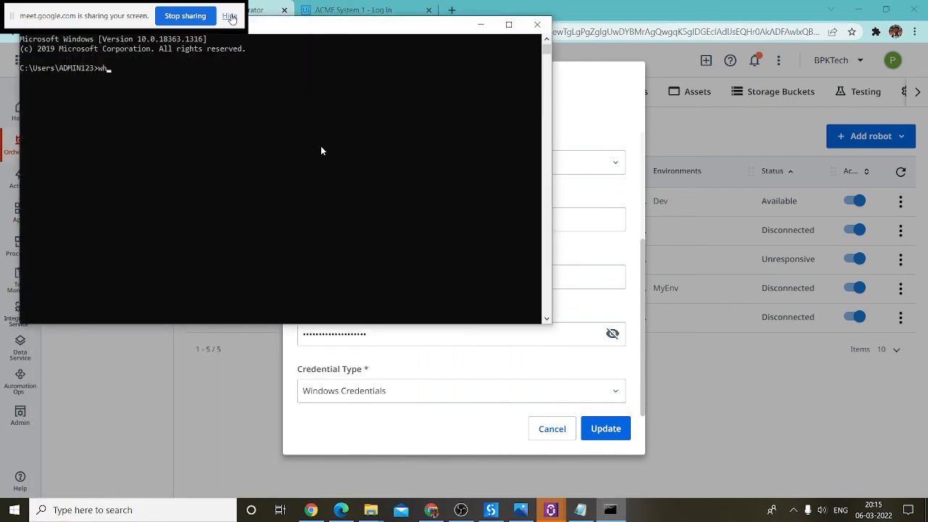
pyautogui.press('Return')
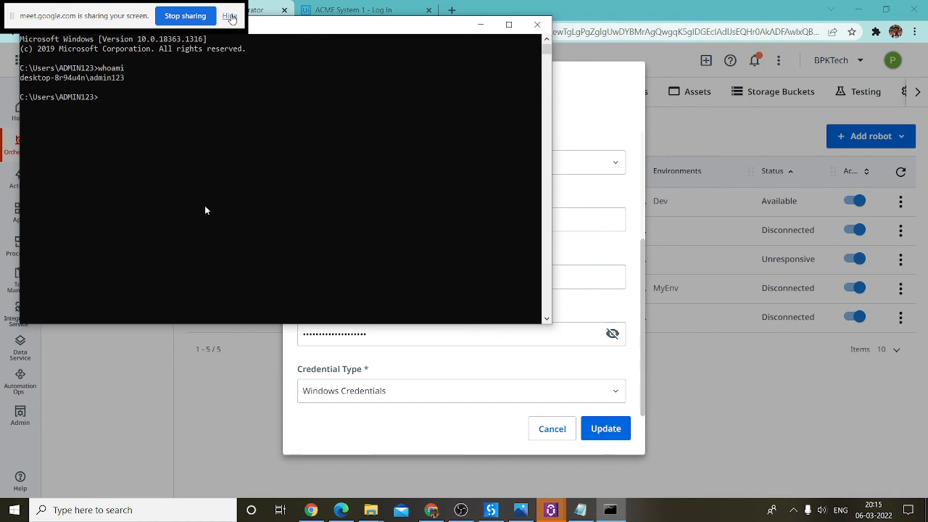
pyautogui.click(477, 26)
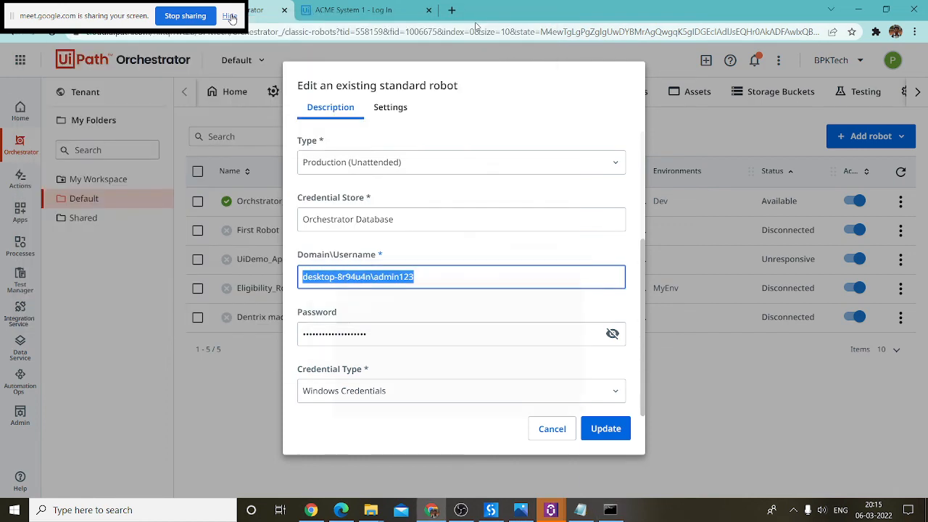
# Step: Close the robot edit form without saving changes
pyautogui.click(452, 280)
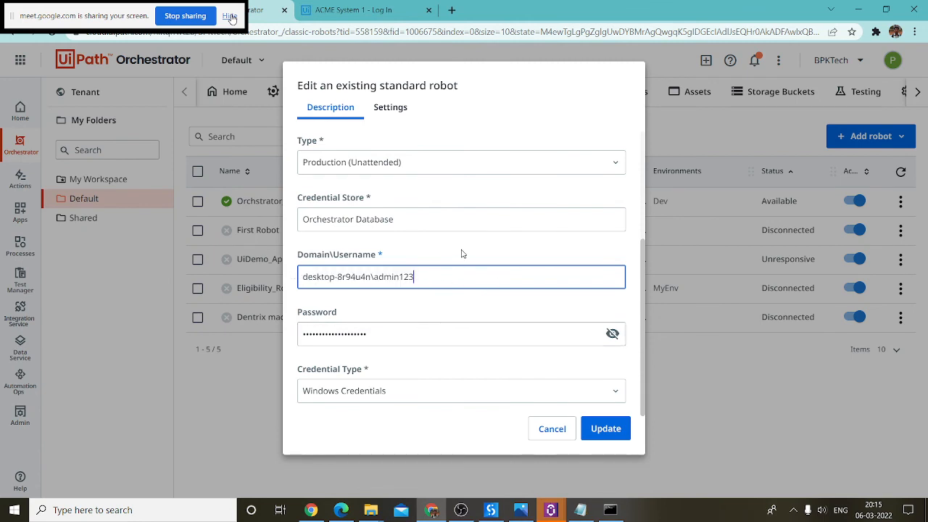
pyautogui.scroll(3, 512, 253)
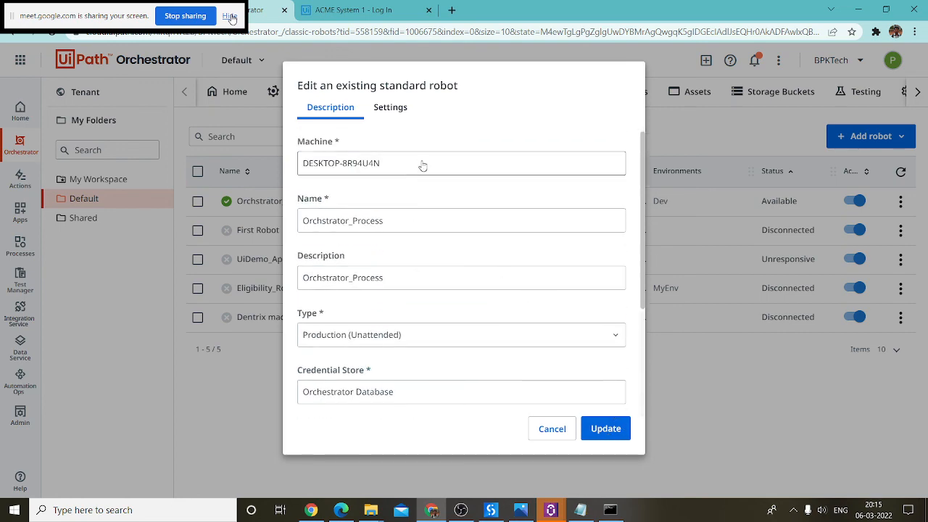
pyautogui.click(551, 429)
pyautogui.click(869, 136)
# Step: Start a standard robot on DESKTOP-8R94U4N, then cancel the form
pyautogui.click(865, 158)
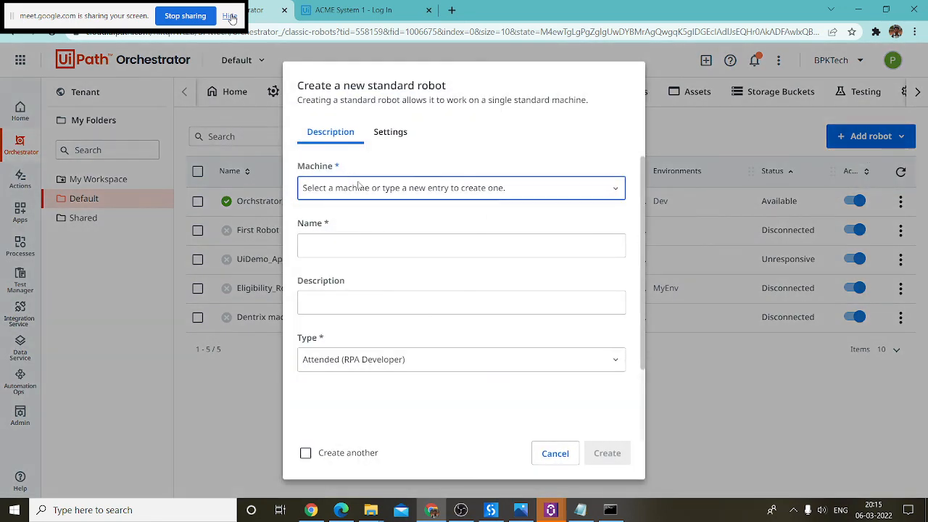
pyautogui.click(353, 183)
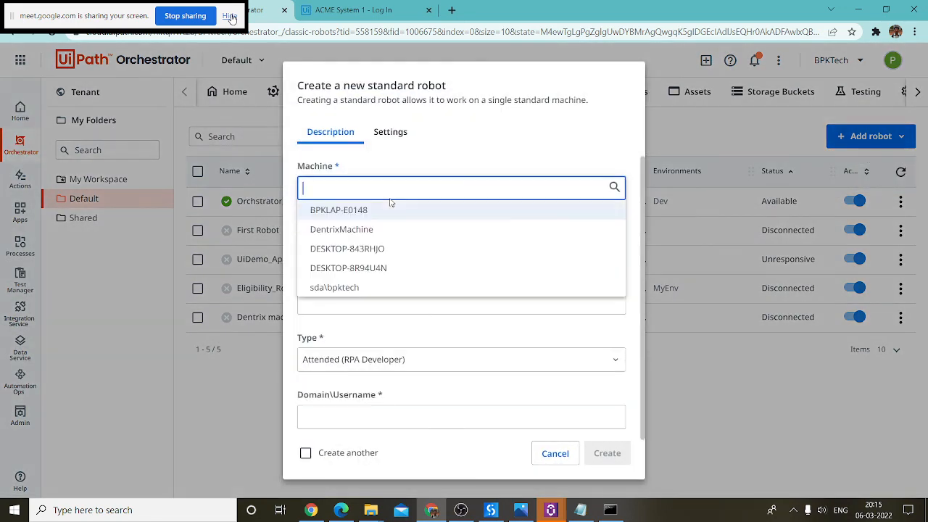
pyautogui.click(382, 268)
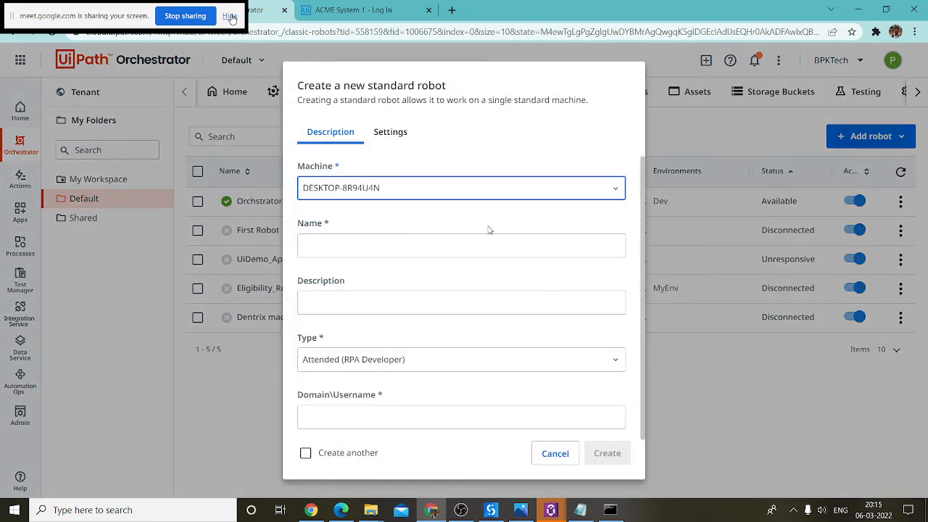
pyautogui.click(337, 241)
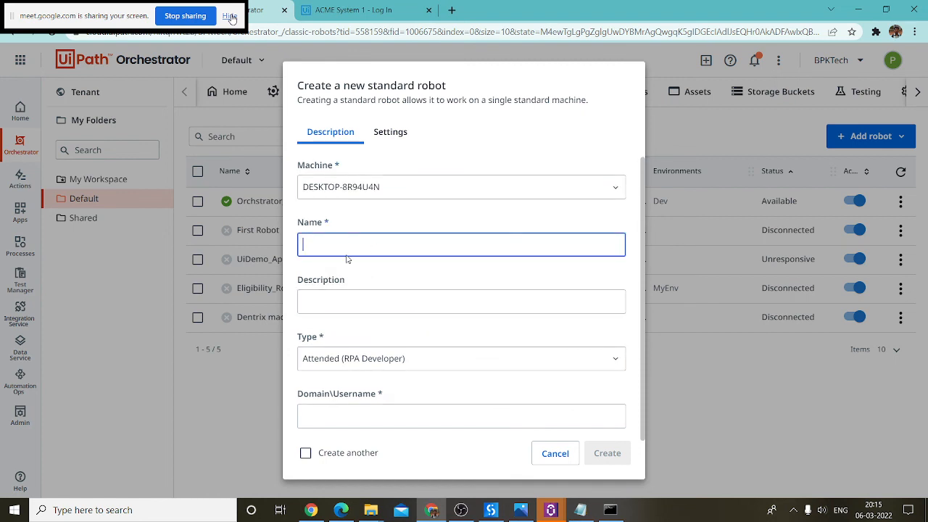
pyautogui.click(555, 453)
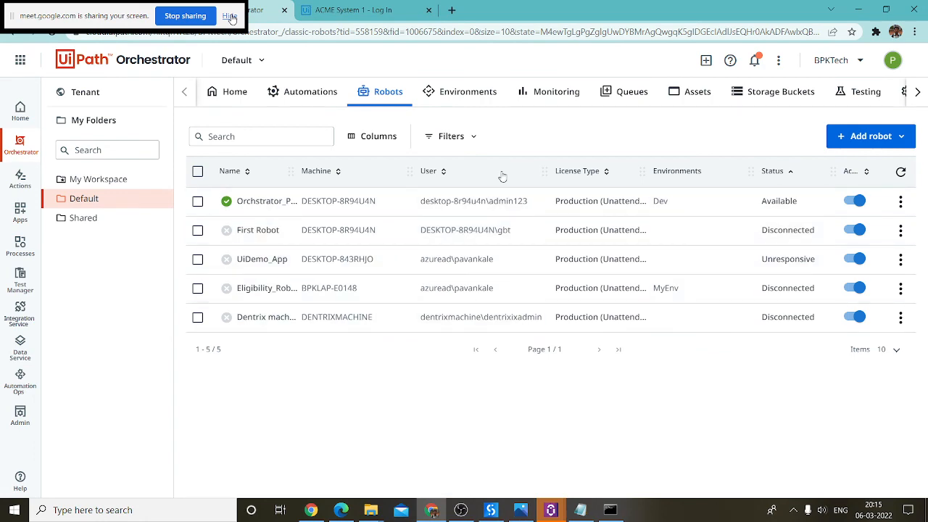
# Step: Create a standard robot form: machine DESKTOP-8R94U4N, name and description SecondRobot, Production (Unattended)
pyautogui.click(867, 137)
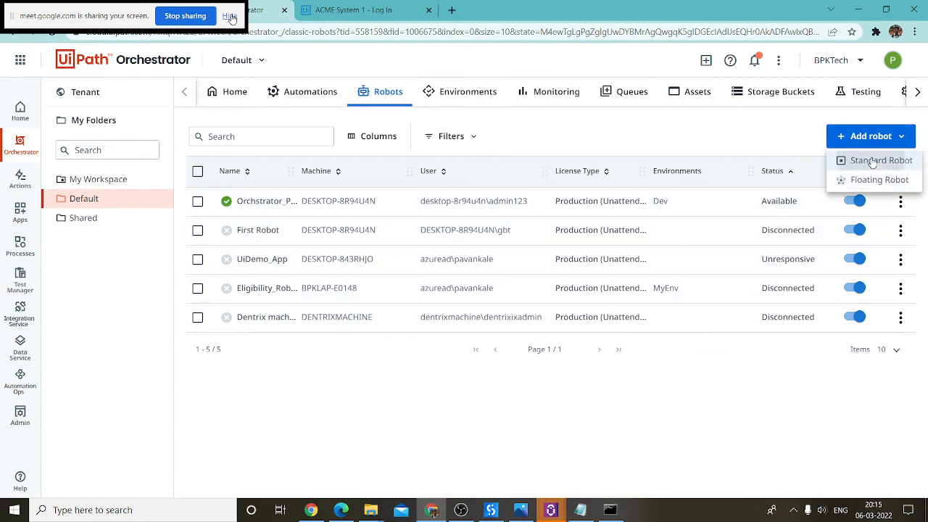
pyautogui.click(875, 160)
pyautogui.click(435, 190)
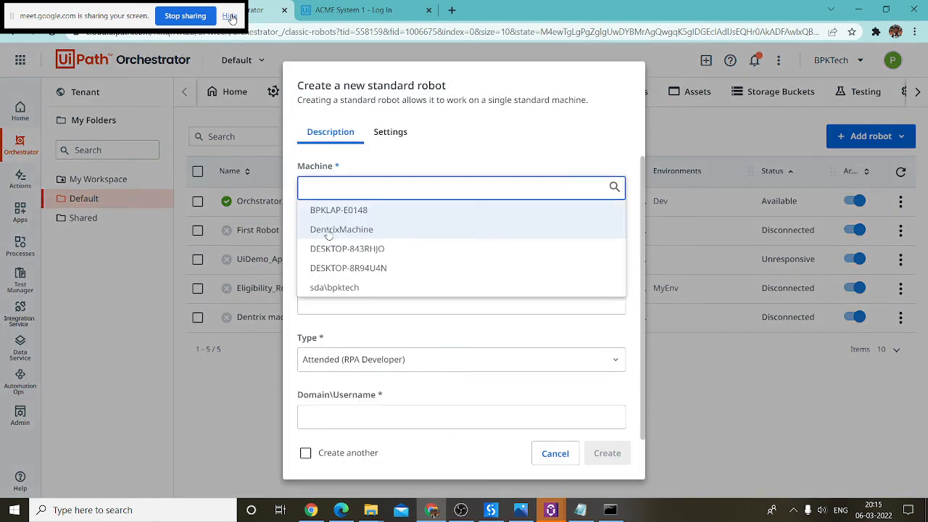
pyautogui.click(392, 267)
pyautogui.click(333, 249)
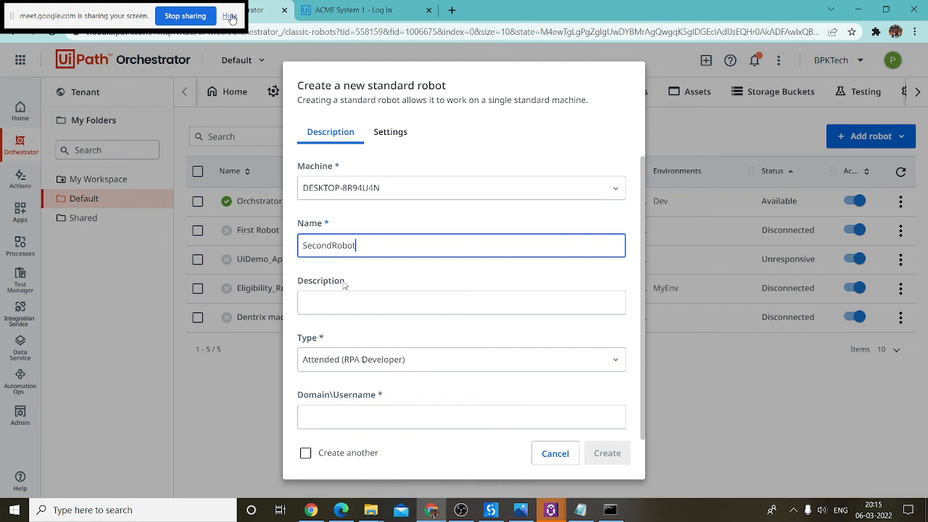
pyautogui.click(331, 310)
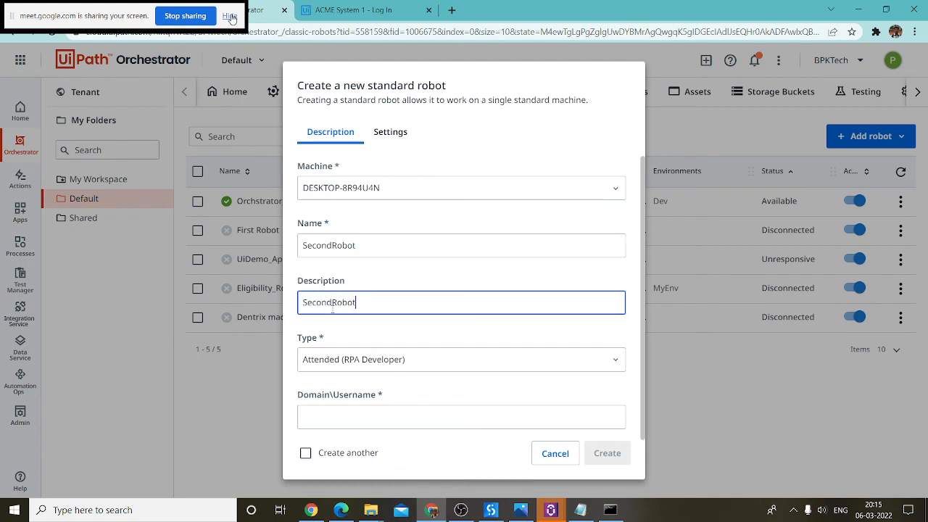
pyautogui.click(358, 366)
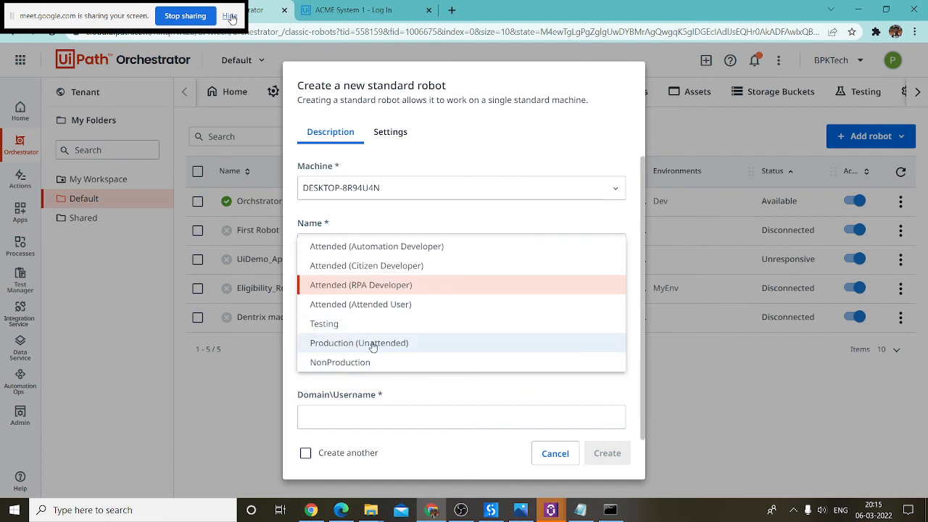
pyautogui.click(373, 344)
pyautogui.scroll(-3, 427, 370)
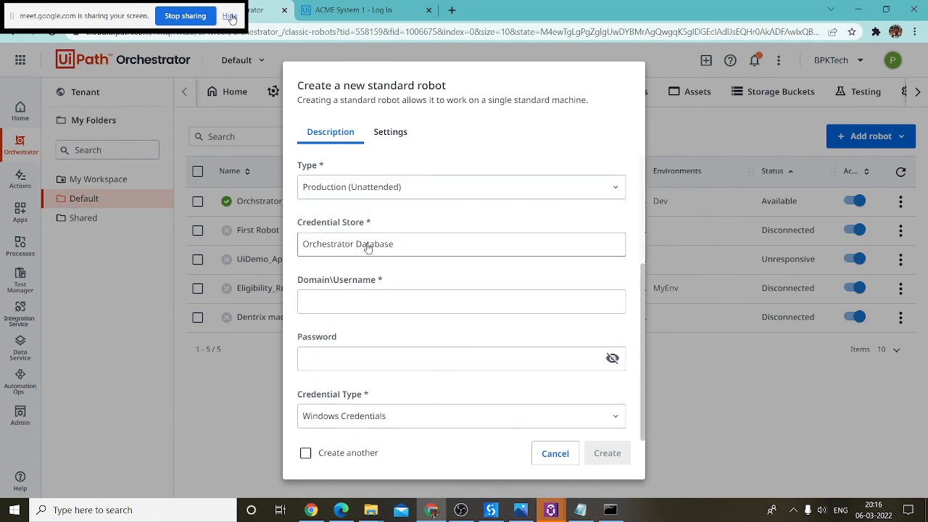
# Step: Copy the whoami Windows user from Command Prompt into the Domain\Username field
pyautogui.click(340, 301)
pyautogui.click(610, 510)
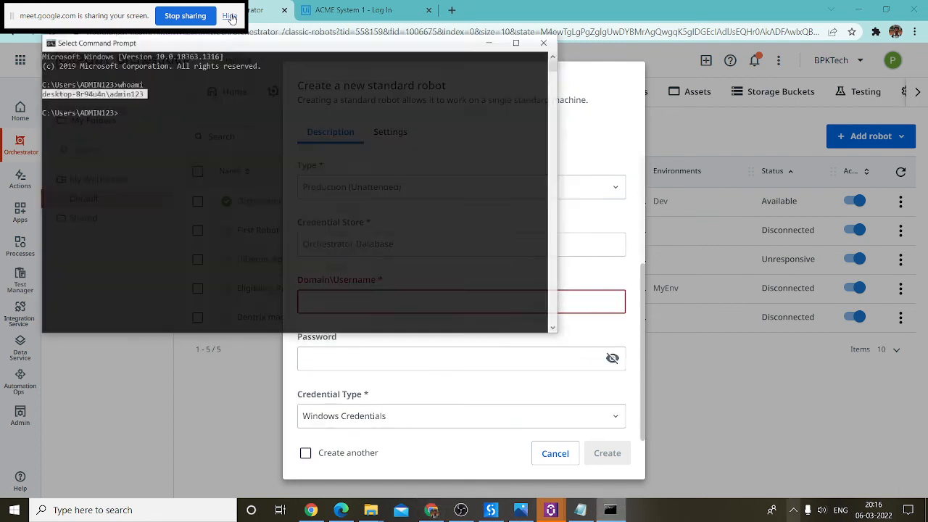
pyautogui.hotkey('ctrl', 'c')
pyautogui.click(425, 359)
pyautogui.click(361, 301)
pyautogui.hotkey('ctrl', 'v')
pyautogui.click(383, 350)
pyautogui.click(582, 391)
# Step: Submit SecondRobot, dismiss the already-used error, cancel, and open the first robot's edit form
pyautogui.click(607, 453)
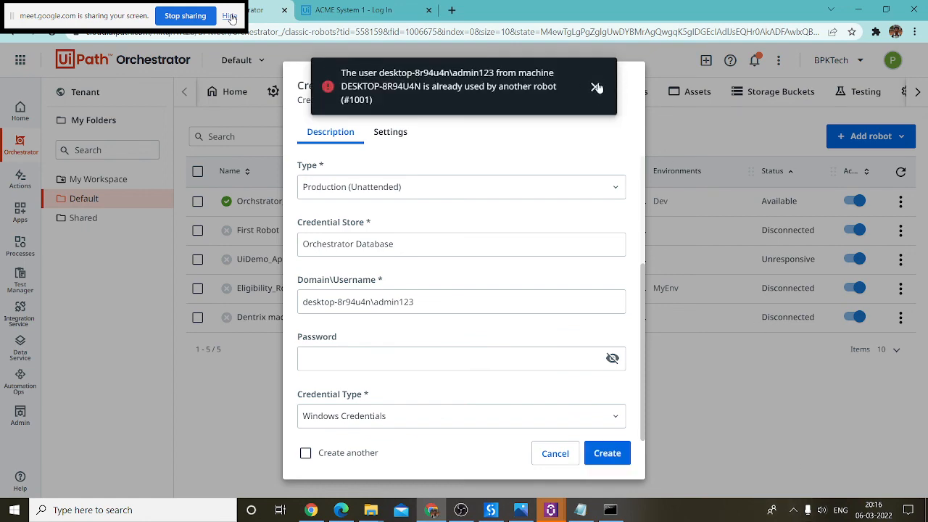
pyautogui.click(596, 87)
pyautogui.click(555, 453)
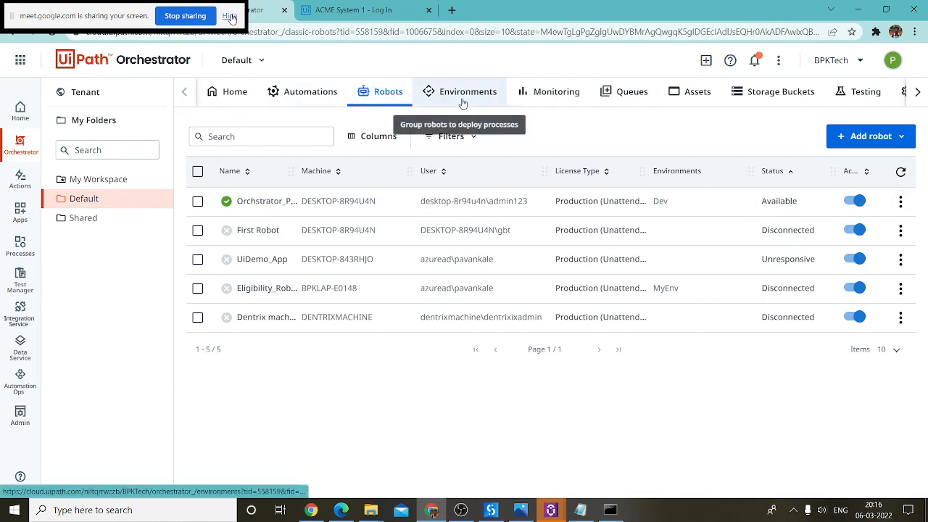
pyautogui.click(900, 202)
pyautogui.click(859, 224)
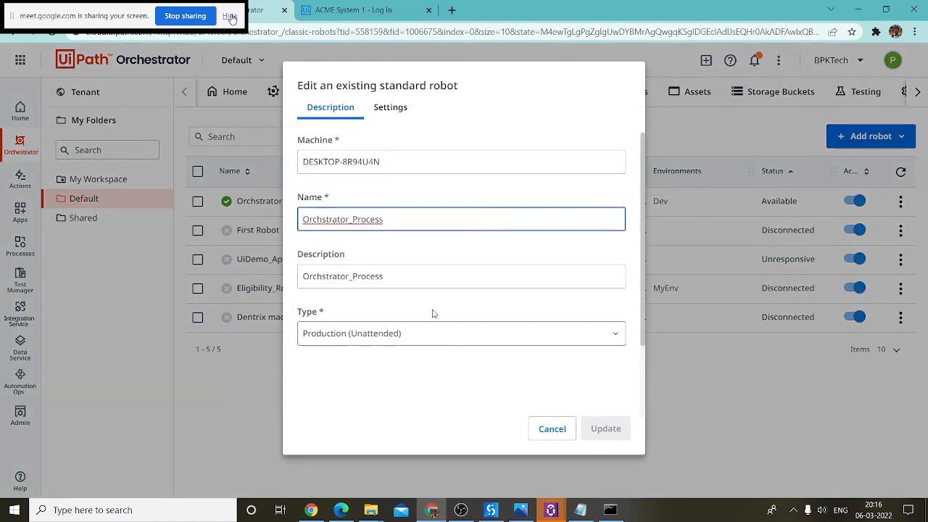
# Step: Close the robot form and open DESKTOP-8R94U4N's edit page from the tenant Machines list
pyautogui.scroll(-3, 449, 348)
pyautogui.click(552, 429)
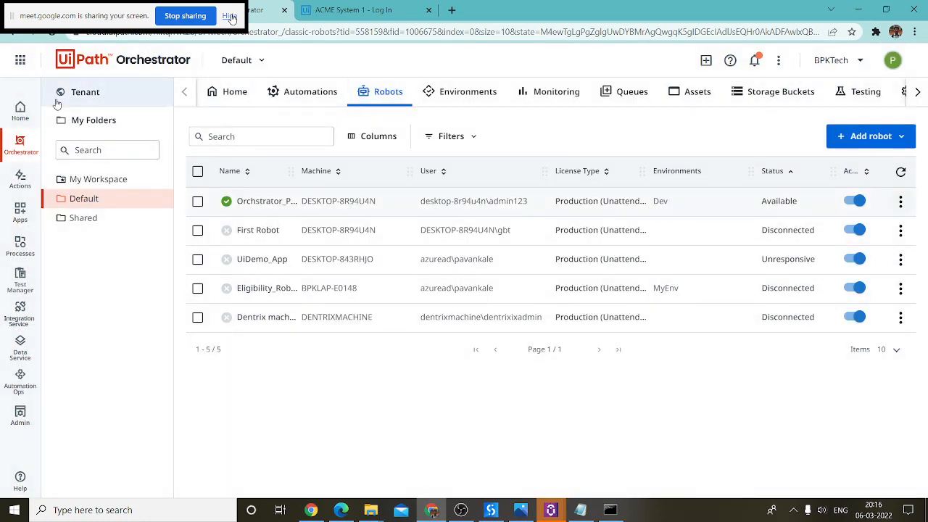
pyautogui.click(114, 101)
pyautogui.click(467, 92)
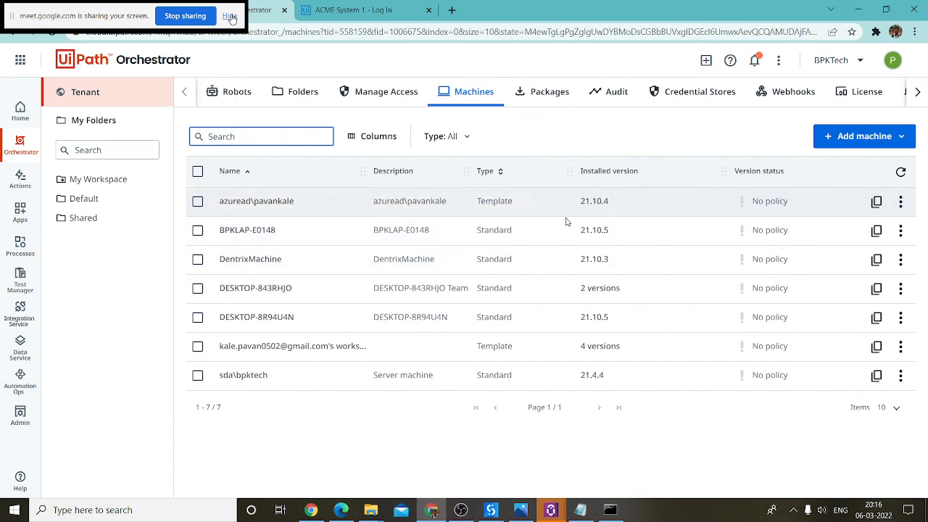
pyautogui.click(900, 319)
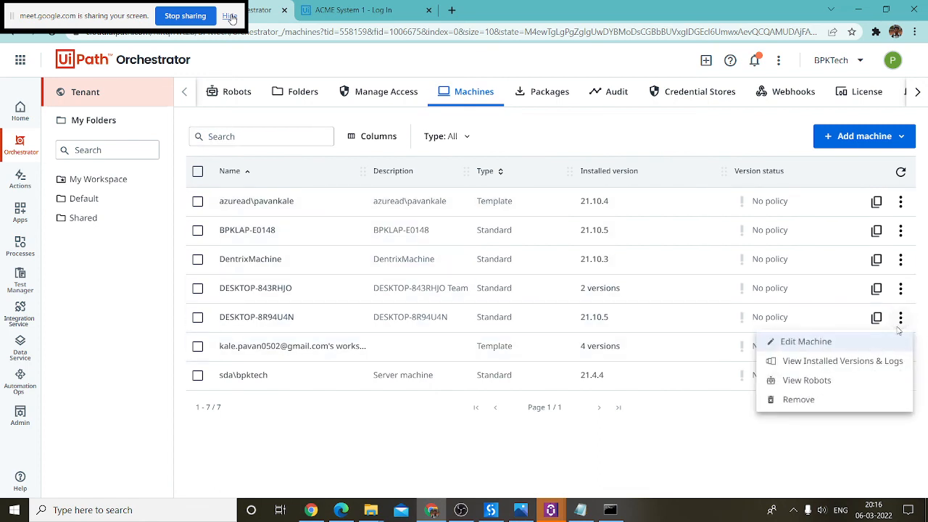
pyautogui.click(862, 343)
# Step: Set 1 Production and 1 Testing runtime slot, update the machine, and open Default
pyautogui.moveTo(626, 283); pyautogui.dragTo(554, 278)
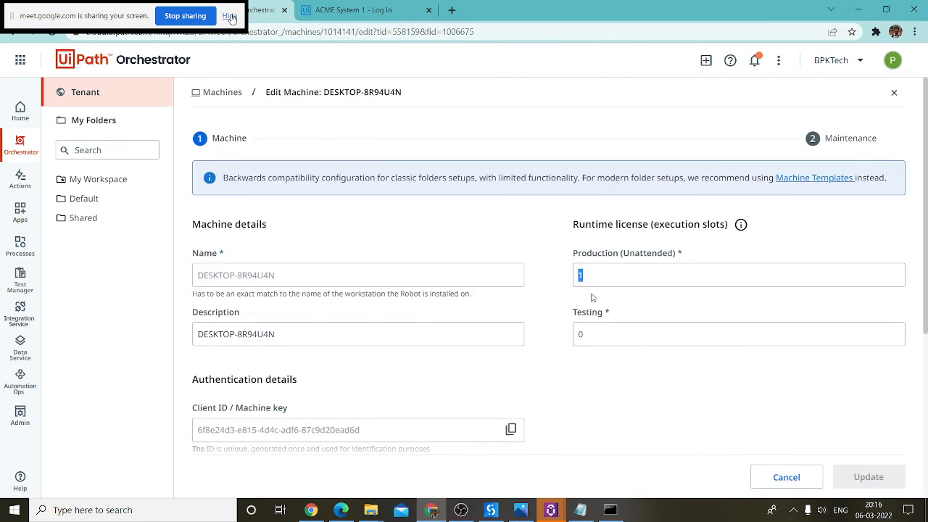
pyautogui.moveTo(613, 333); pyautogui.dragTo(542, 333)
pyautogui.write('1')
pyautogui.click(608, 273)
pyautogui.write('2')
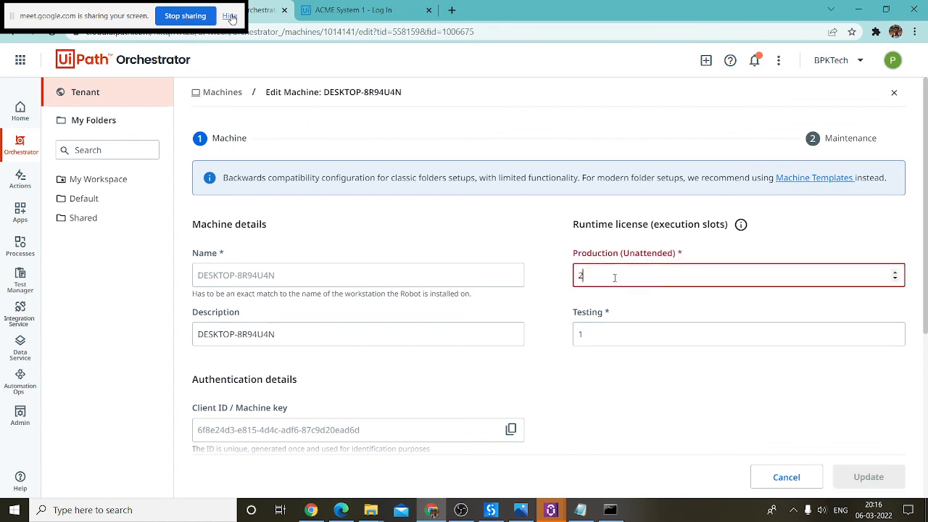
pyautogui.press('BackSpace')
pyautogui.write('1')
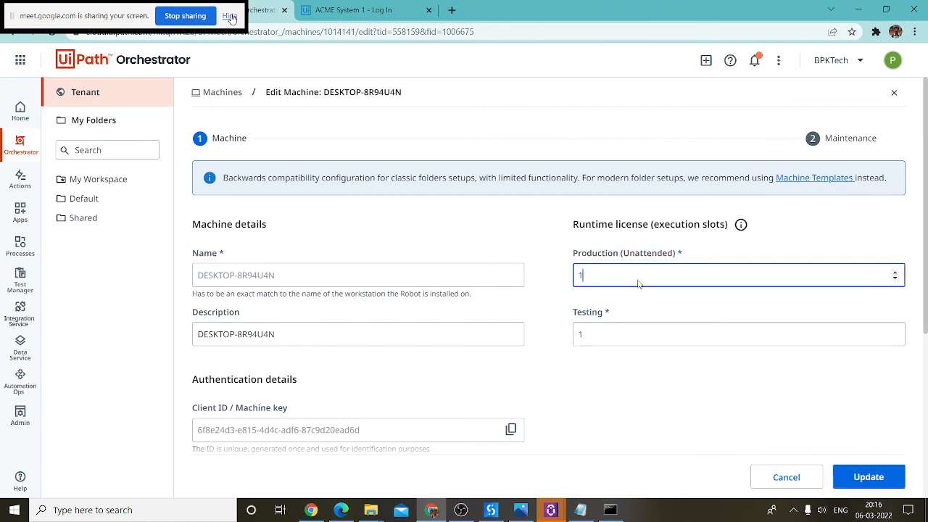
pyautogui.click(717, 333)
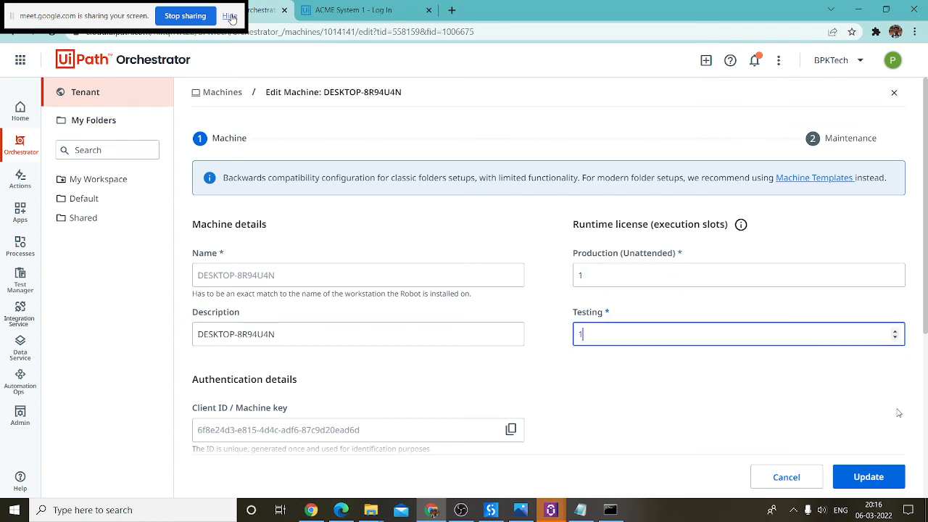
pyautogui.click(869, 476)
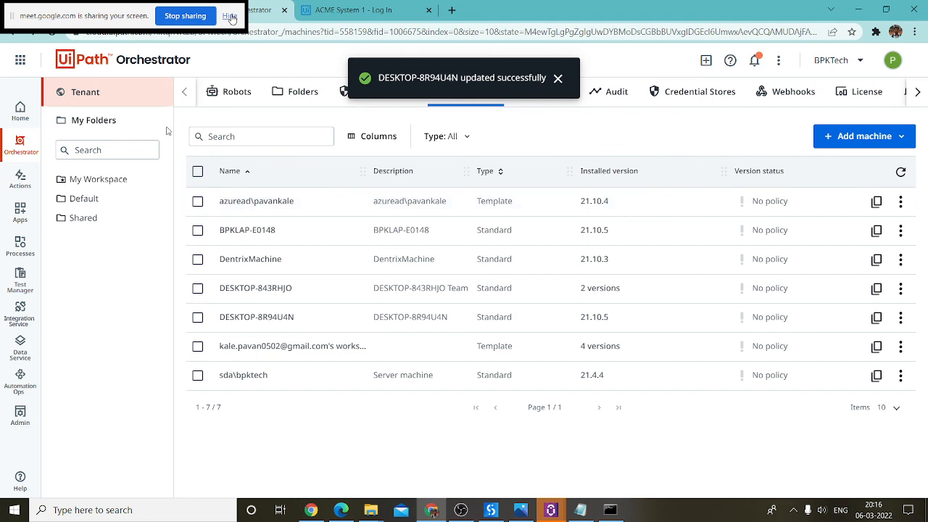
pyautogui.click(84, 197)
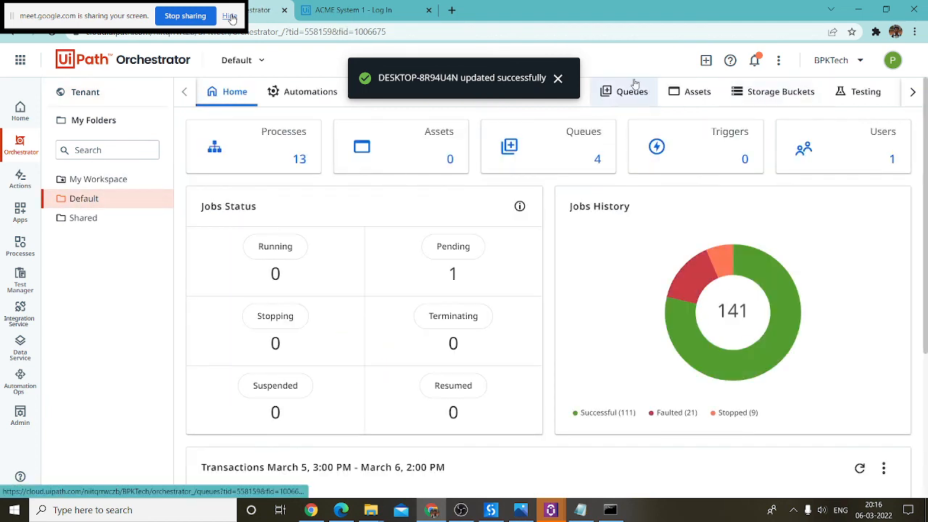
# Step: Start a standard robot named SecondRobot on DESKTOP-8R94U4N with type Testing
pyautogui.click(557, 77)
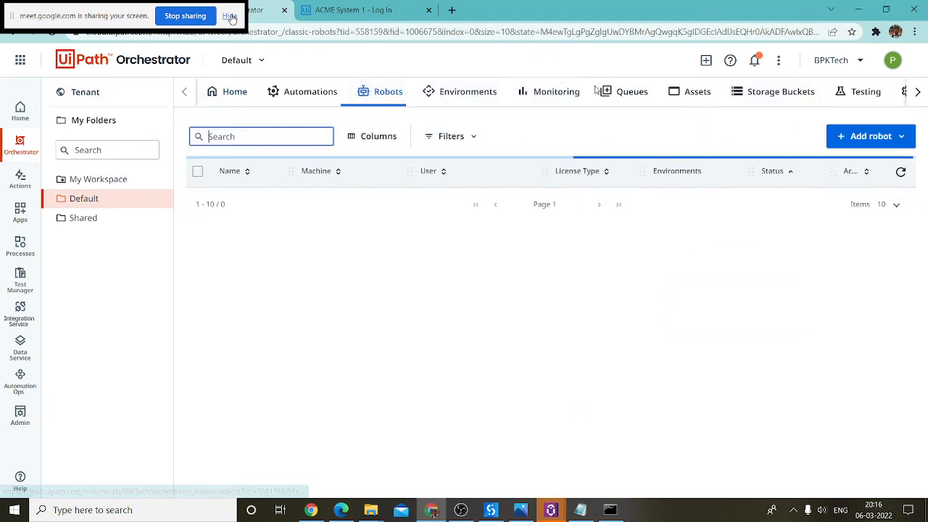
pyautogui.click(884, 137)
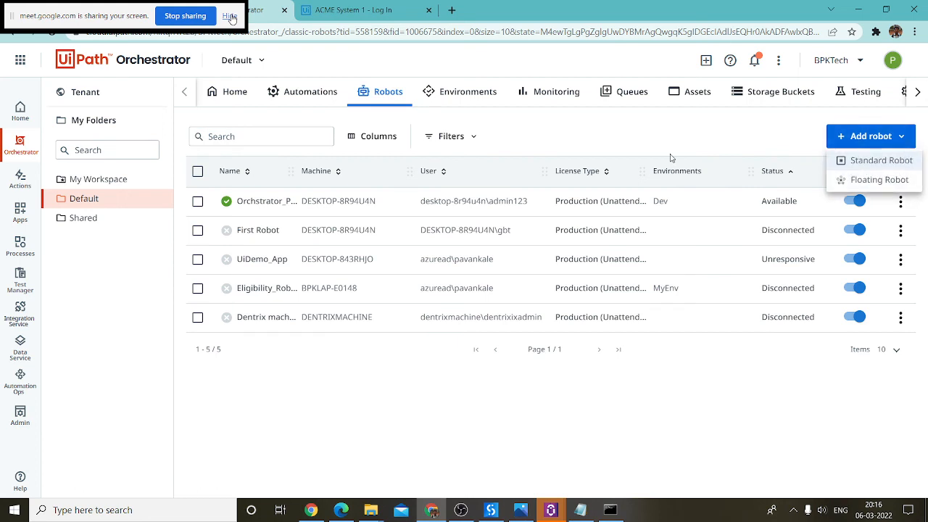
pyautogui.click(855, 163)
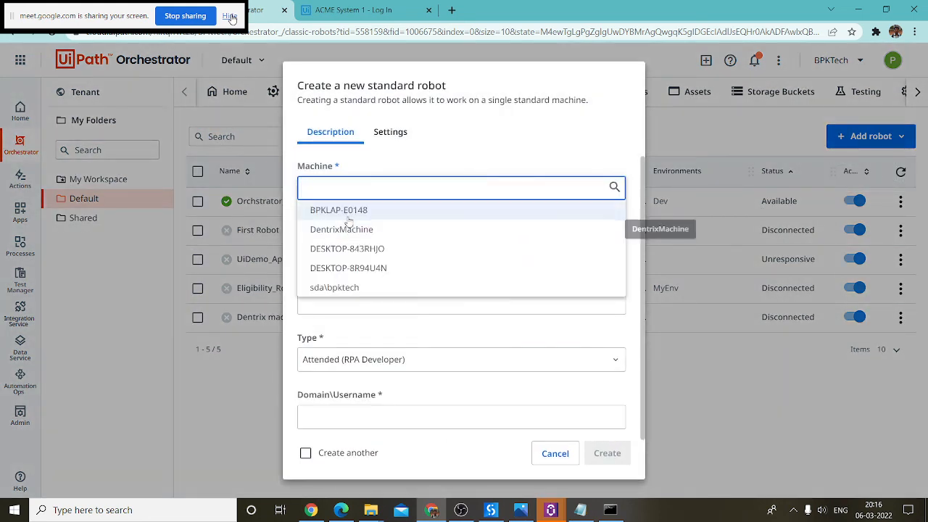
pyautogui.click(365, 269)
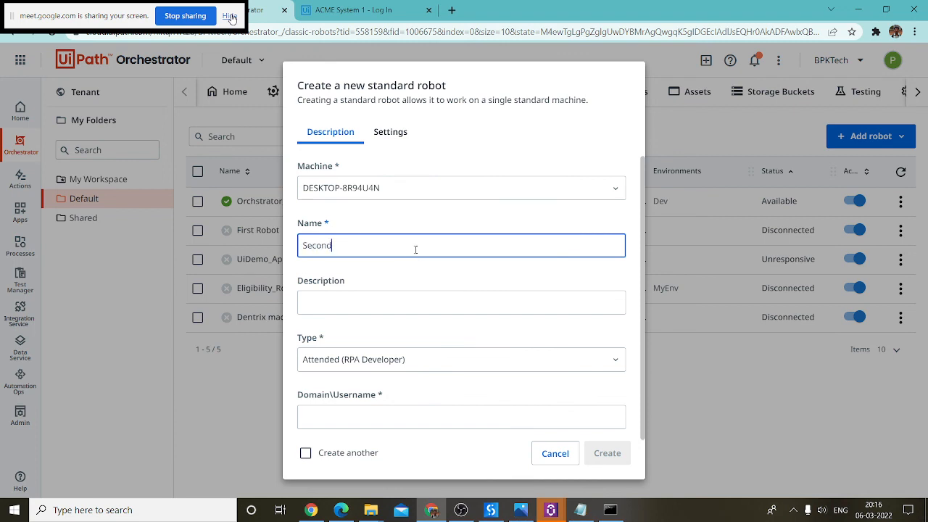
pyautogui.write('SecondRobot')
pyautogui.click(387, 294)
pyautogui.hotkey('shift', 'Tab')
pyautogui.click(387, 295)
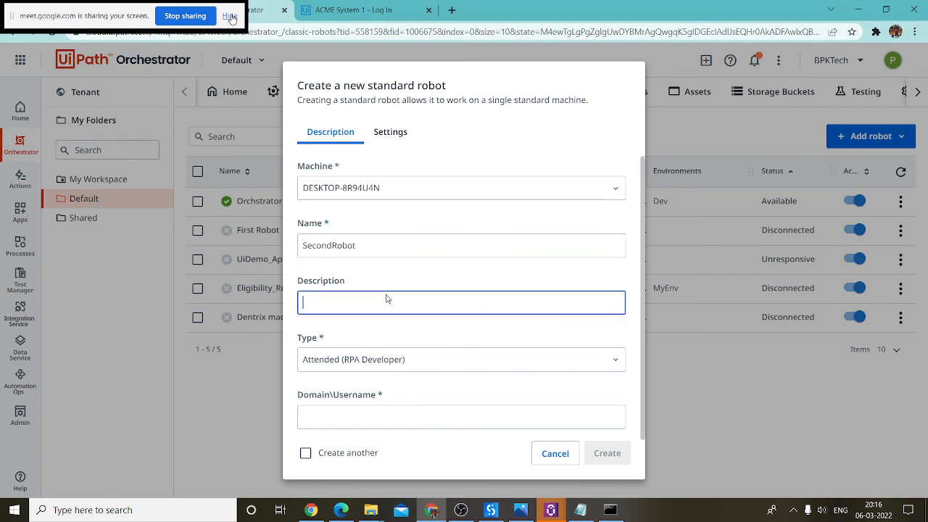
pyautogui.click(424, 351)
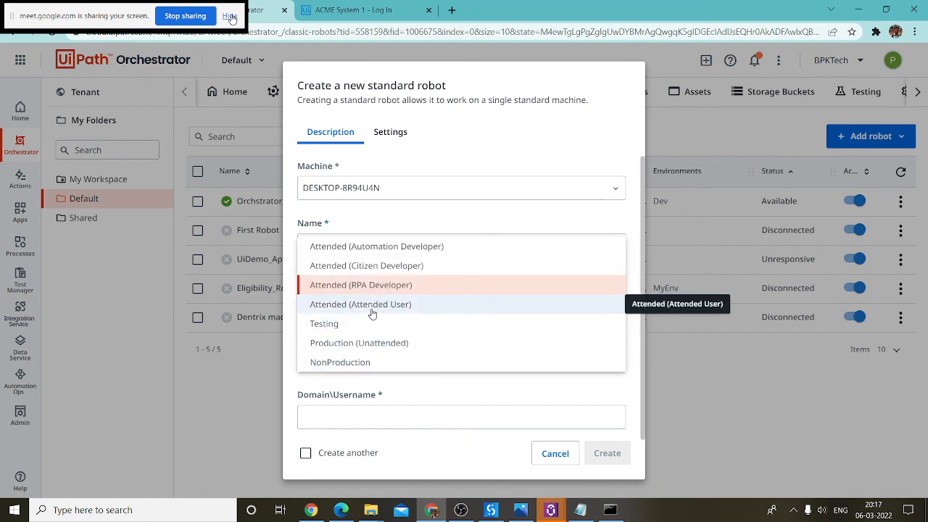
pyautogui.click(370, 306)
pyautogui.click(431, 368)
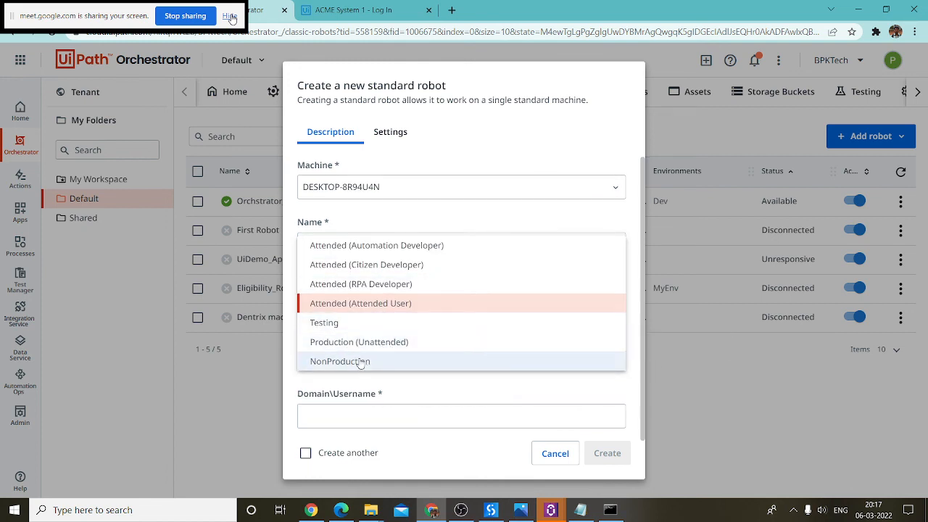
pyautogui.click(336, 324)
pyautogui.scroll(-3, 425, 380)
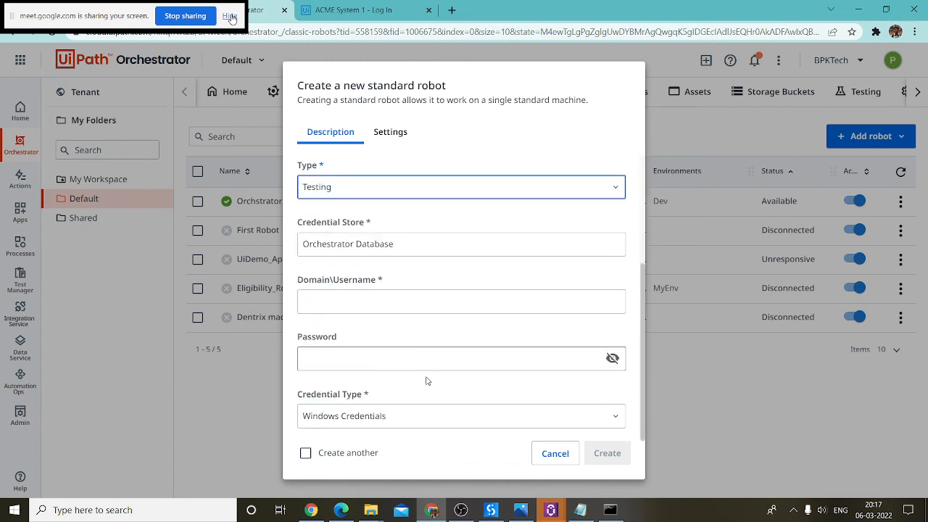
# Step: Copy the Windows user from Command Prompt and paste it into Domain\Username
pyautogui.click(338, 297)
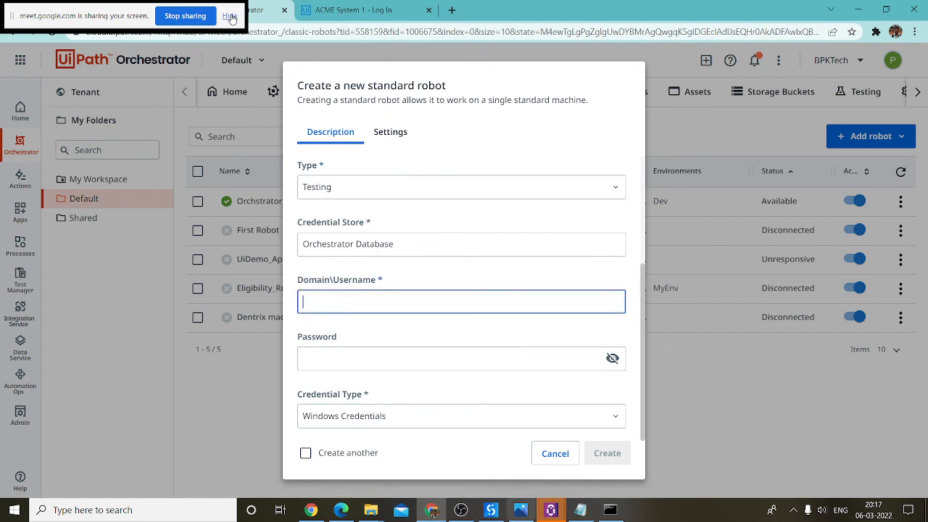
pyautogui.click(609, 509)
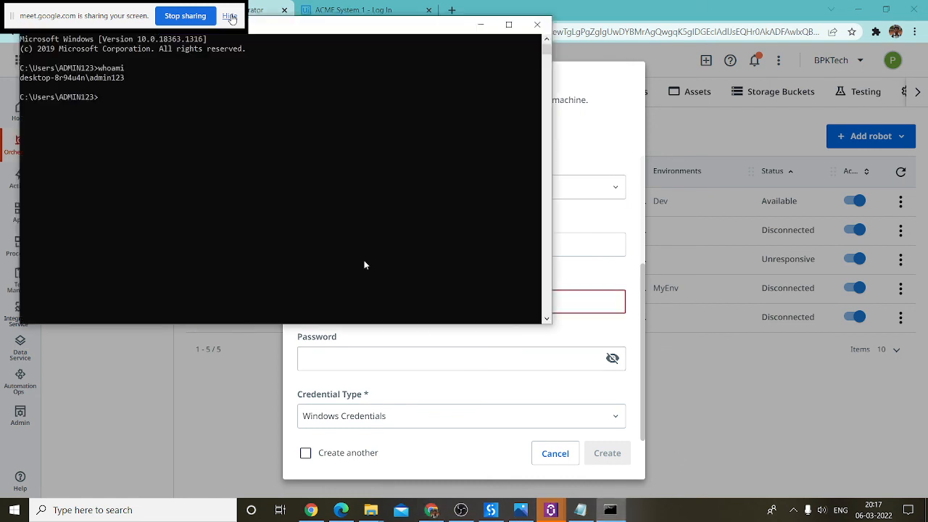
pyautogui.click(578, 511)
pyautogui.click(611, 509)
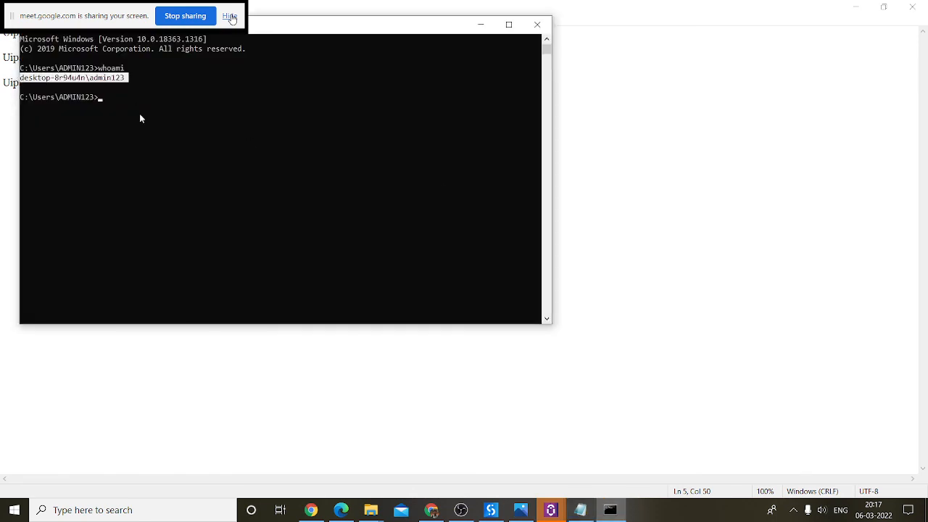
pyautogui.hotkey('ctrl', 'c')
pyautogui.click(548, 364)
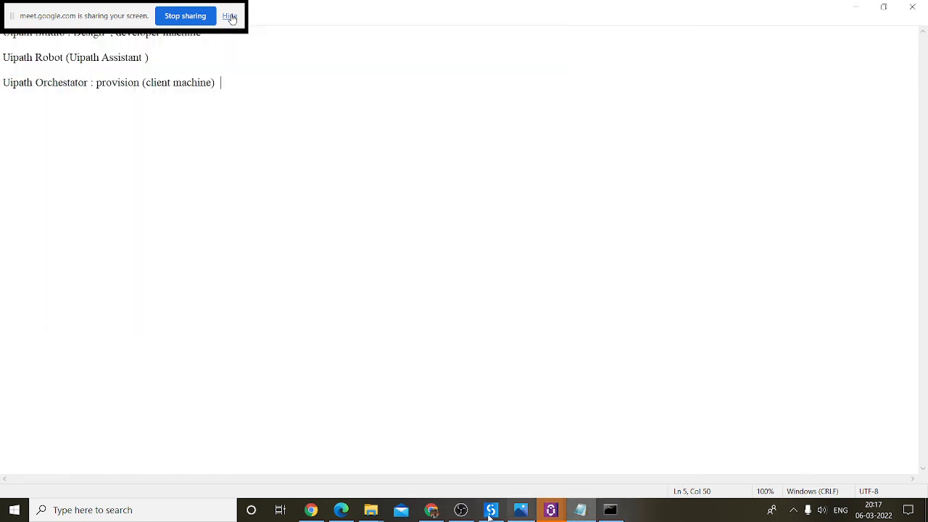
pyautogui.click(432, 509)
pyautogui.hotkey('ctrl', 'v')
# Step: Submit the robot, dismiss the user-already-used error, and cancel the form
pyautogui.click(369, 358)
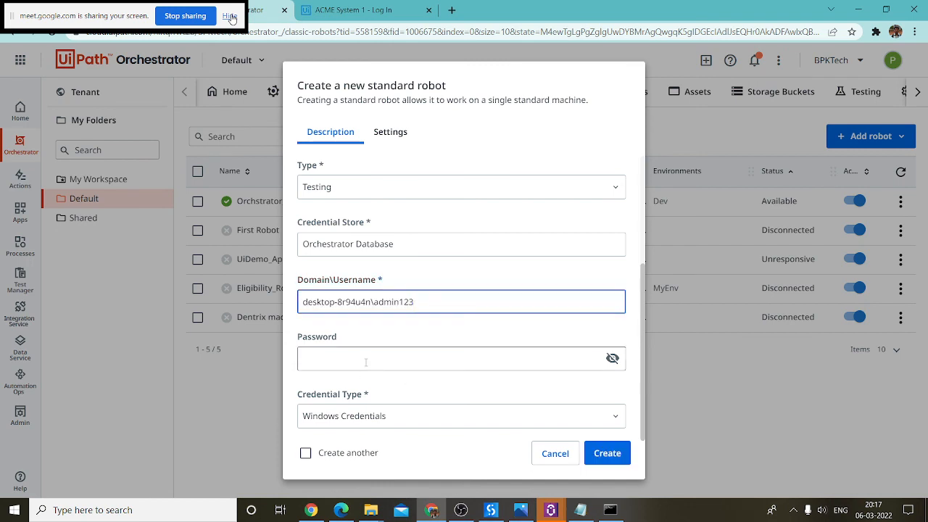
pyautogui.click(626, 399)
pyautogui.click(607, 455)
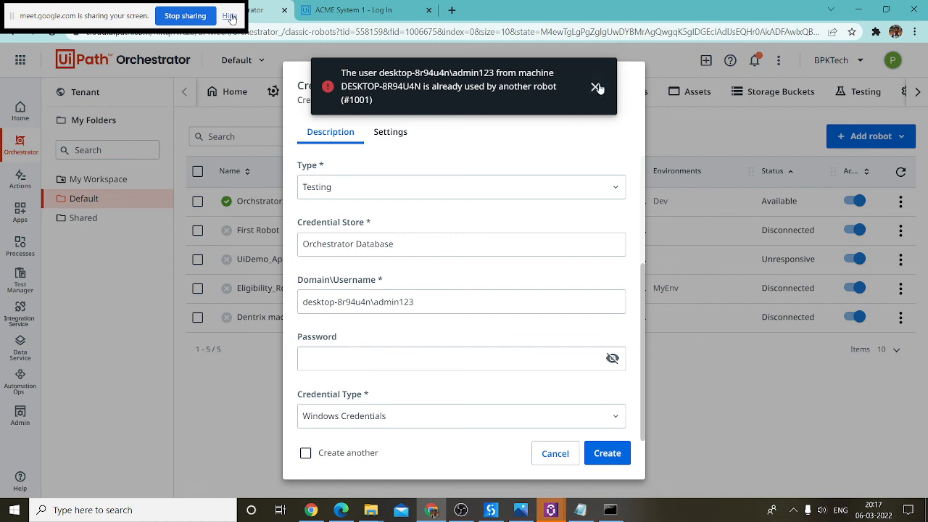
pyautogui.click(594, 87)
pyautogui.click(556, 450)
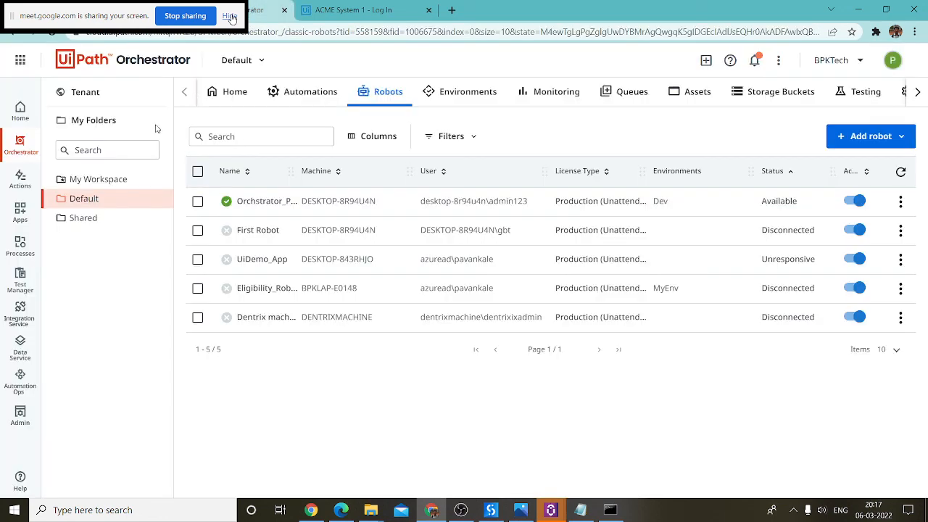
# Step: Open the Default folder's Processes list and start then cancel adding a process
pyautogui.click(82, 92)
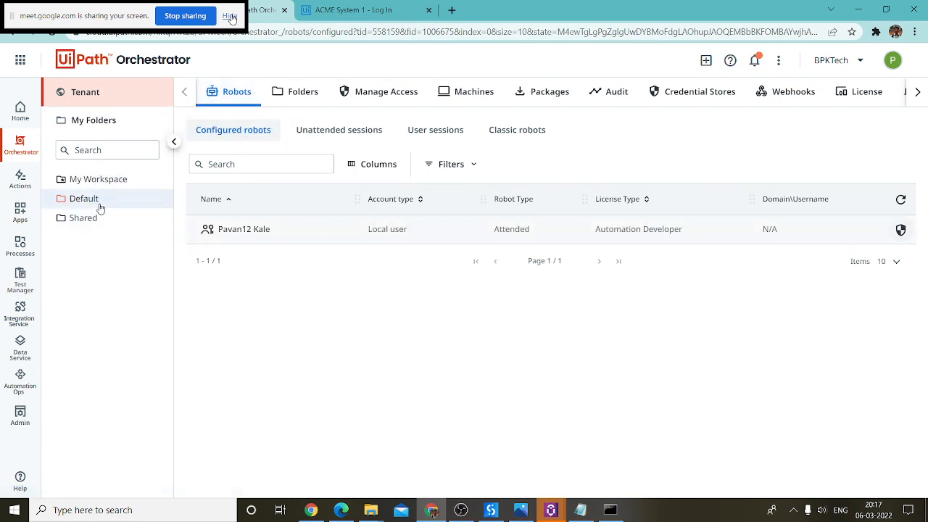
pyautogui.click(93, 203)
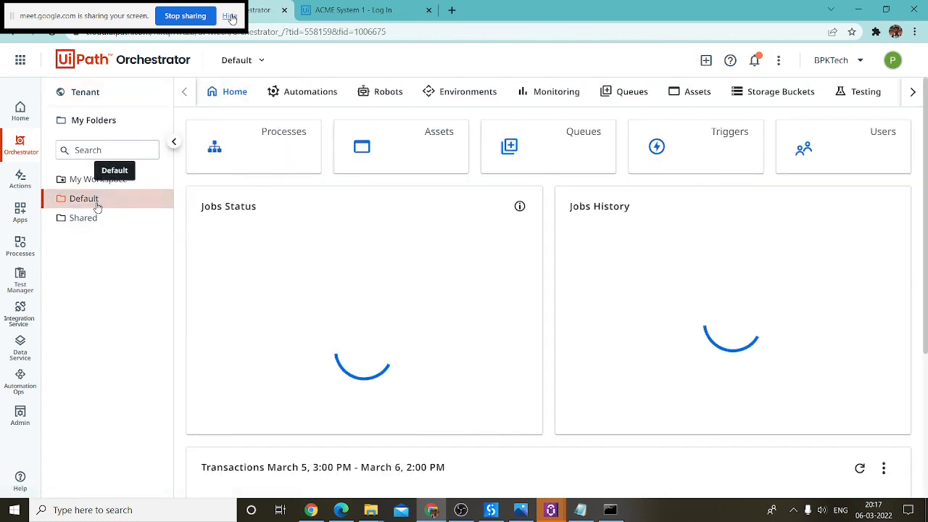
pyautogui.click(308, 91)
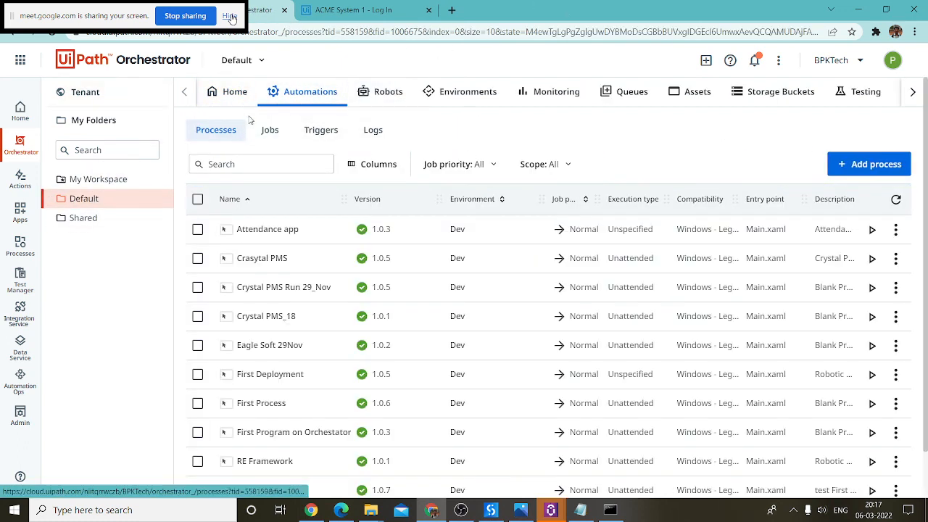
pyautogui.click(853, 166)
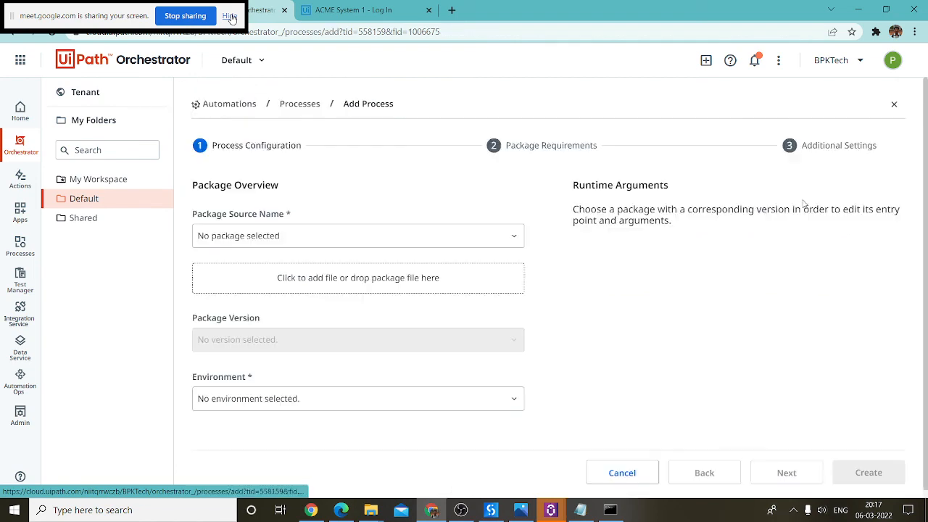
pyautogui.click(639, 467)
# Step: View Jobs and Triggers, open a new time-based trigger form, then minimize Chrome to Notepad
pyautogui.click(269, 133)
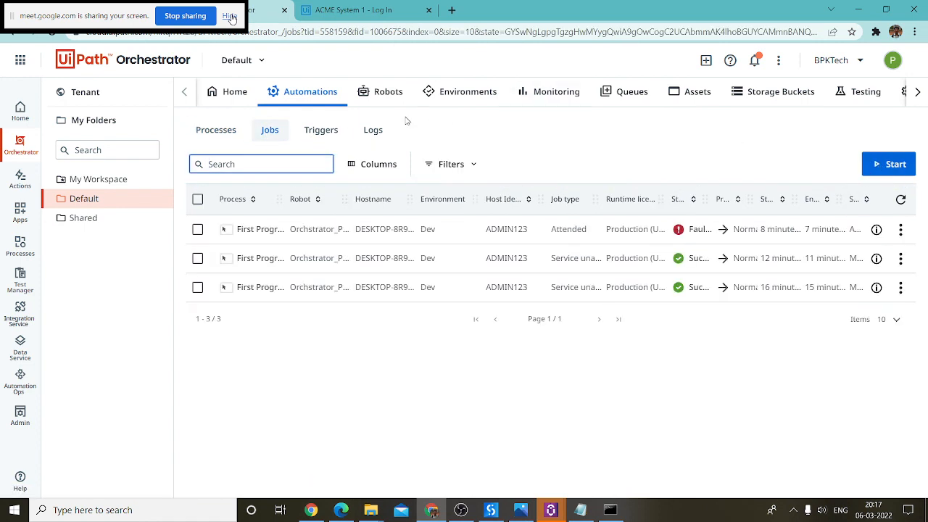
pyautogui.click(321, 130)
pyautogui.click(888, 168)
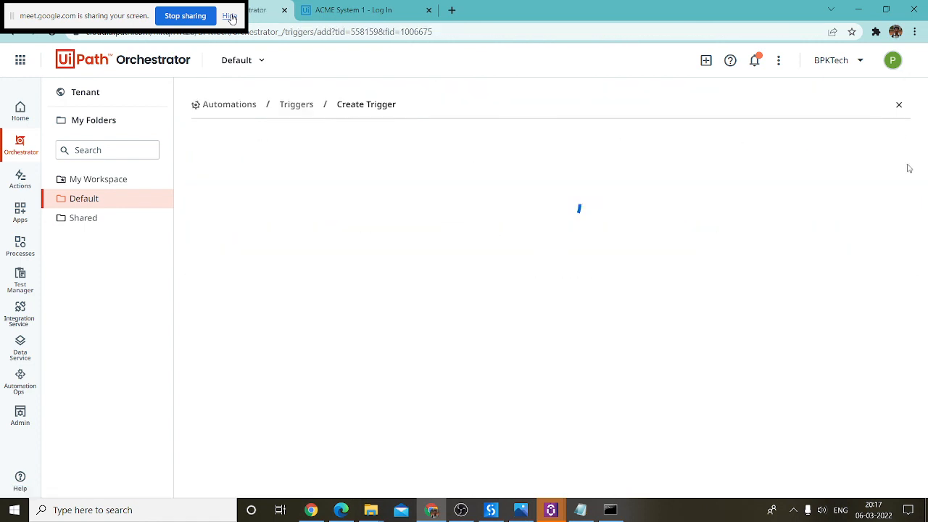
pyautogui.click(443, 145)
pyautogui.click(246, 157)
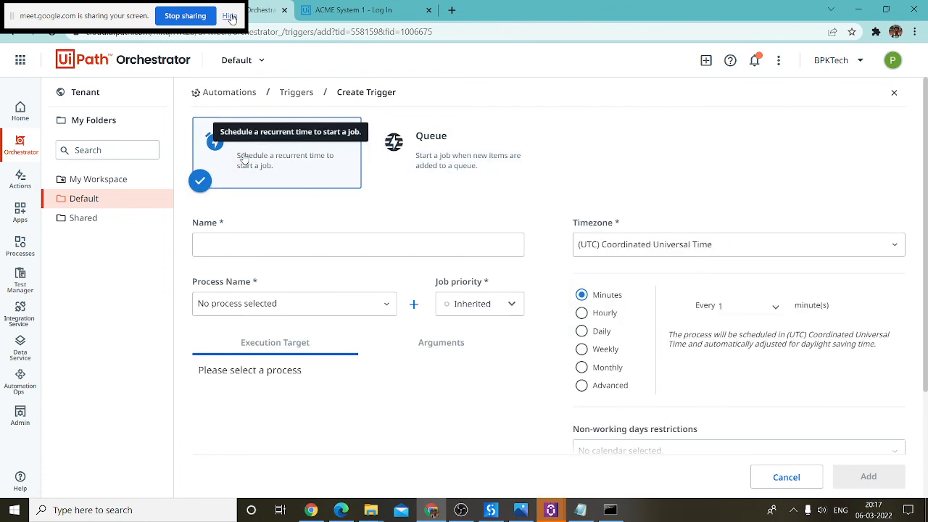
pyautogui.click(325, 247)
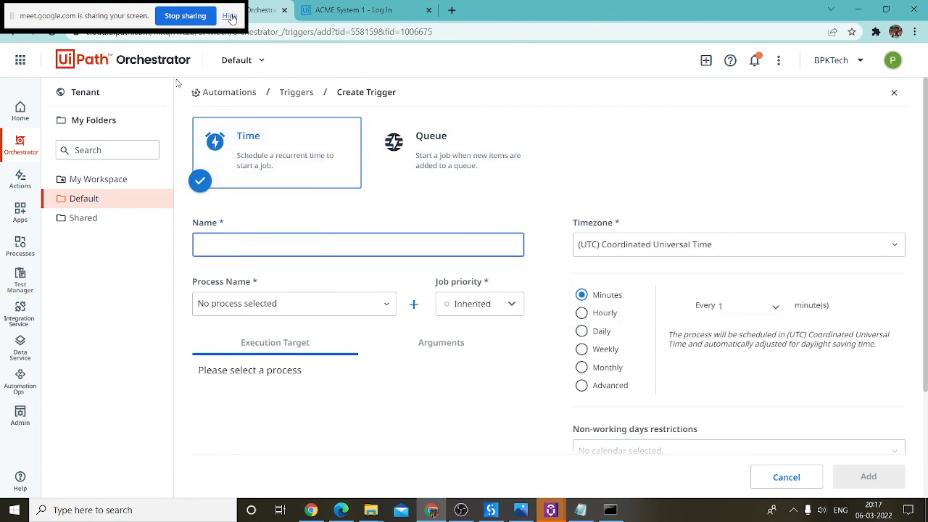
pyautogui.click(368, 4)
pyautogui.click(262, 9)
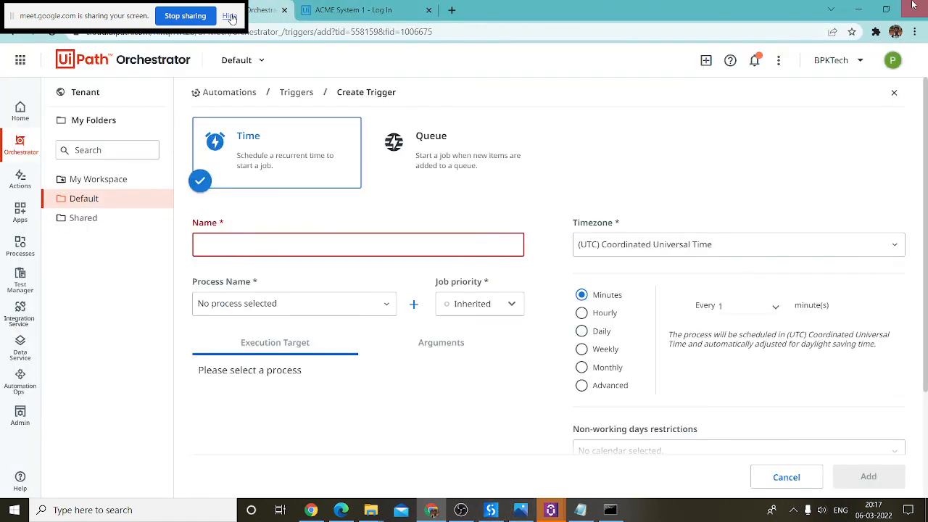
pyautogui.click(859, 7)
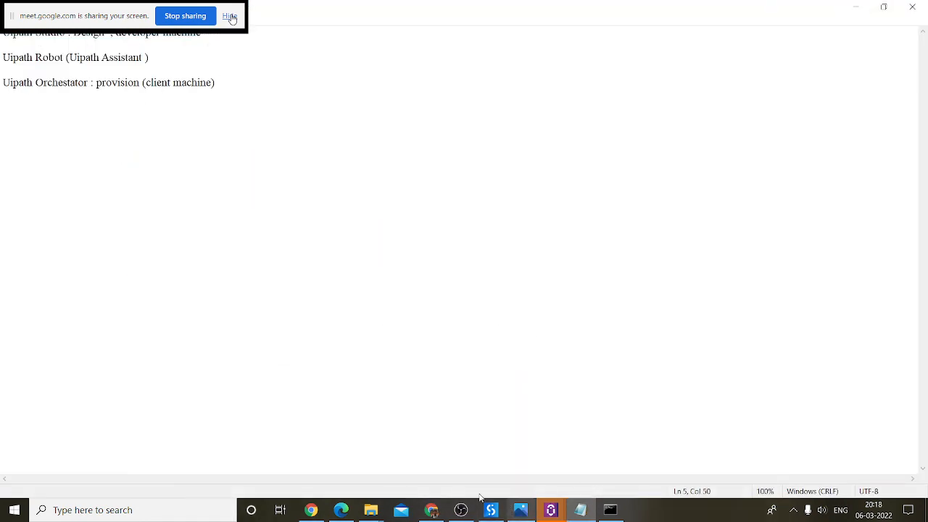
# Step: Return to the Google Meet tab in Chrome and stop presenting the screen
pyautogui.click(431, 510)
pyautogui.click(78, 10)
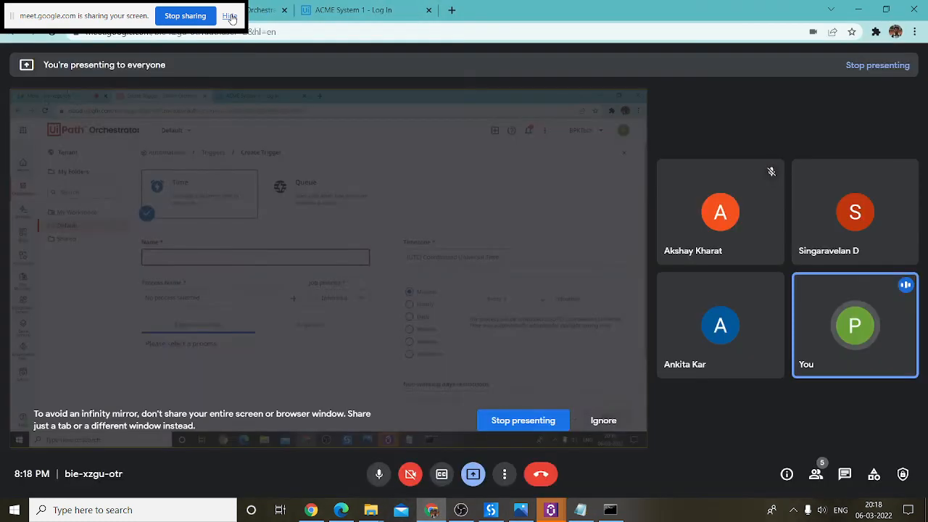
pyautogui.click(528, 428)
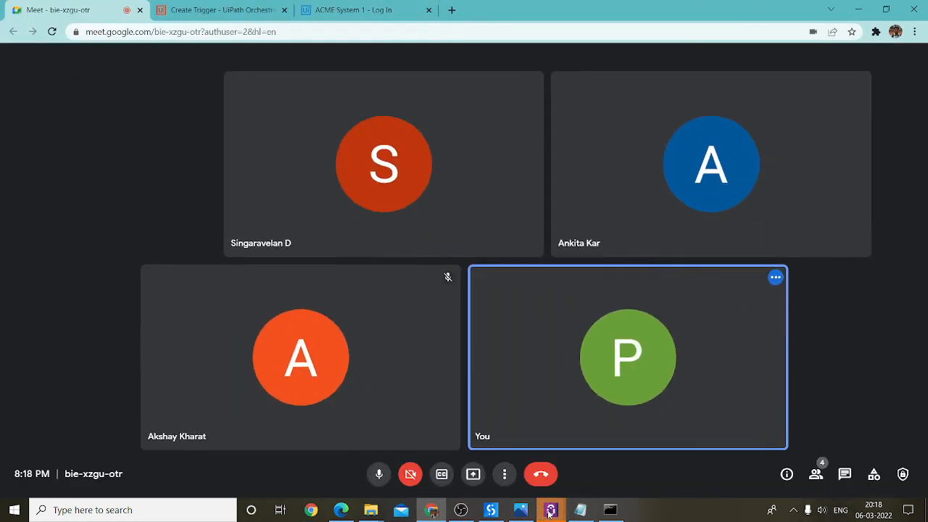
# Step: Close the UiPath Assistant Preferences window
pyautogui.moveTo(550, 509)
pyautogui.click(592, 464)
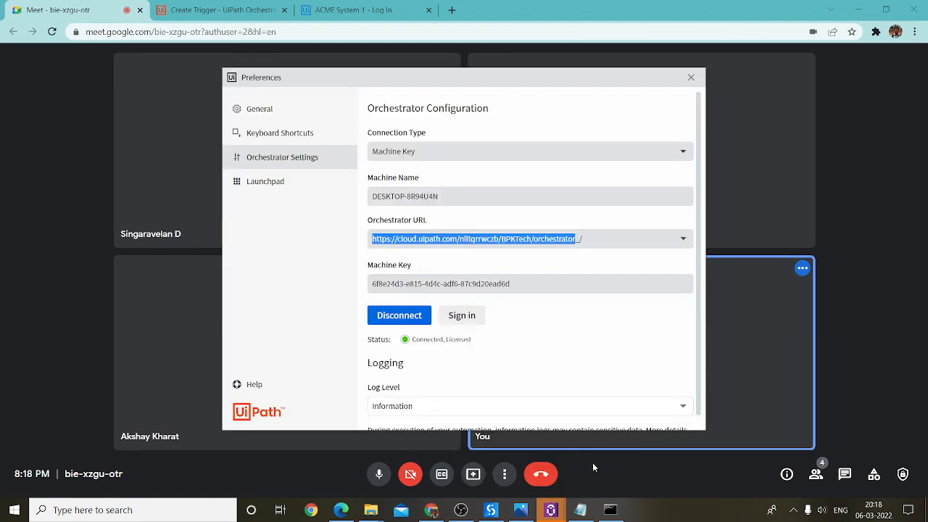
pyautogui.click(689, 78)
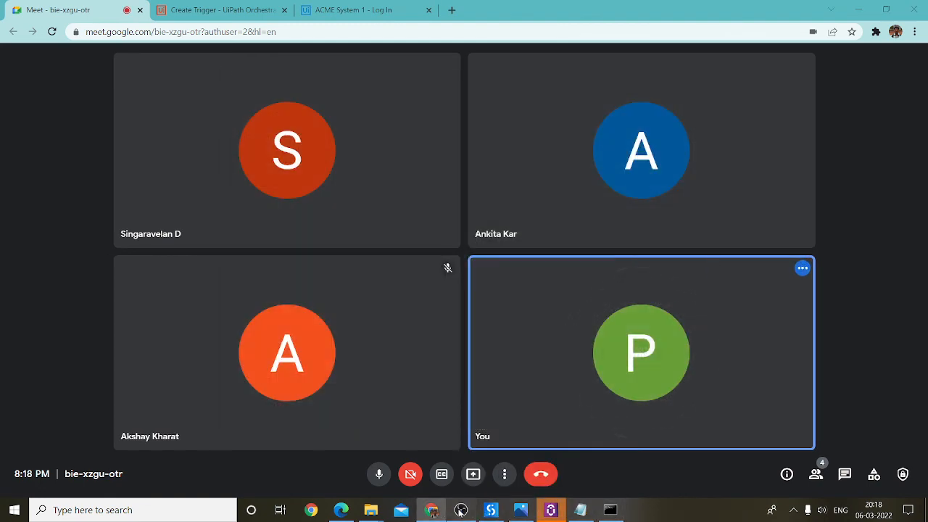